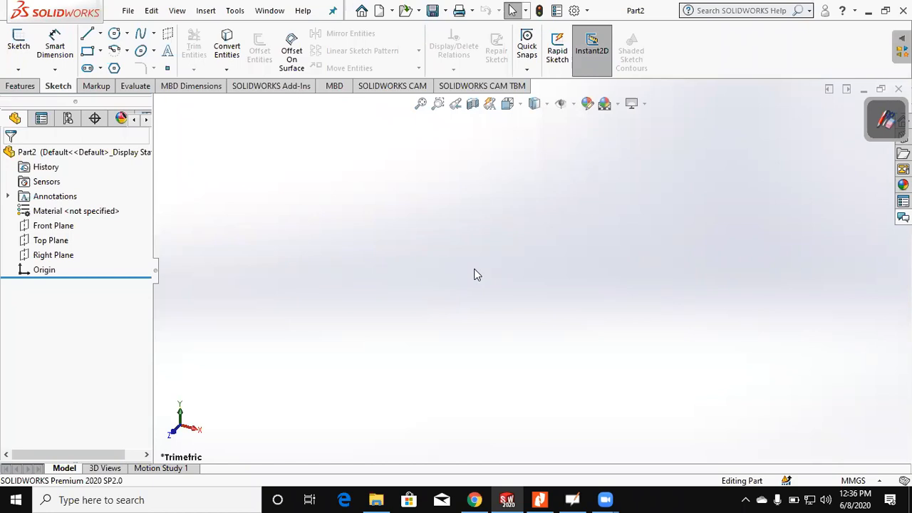
Step: Switch to Nitro Pro to view the Assignment 3 part drawings, and return to SOLIDWORKS
left_click(539, 500)
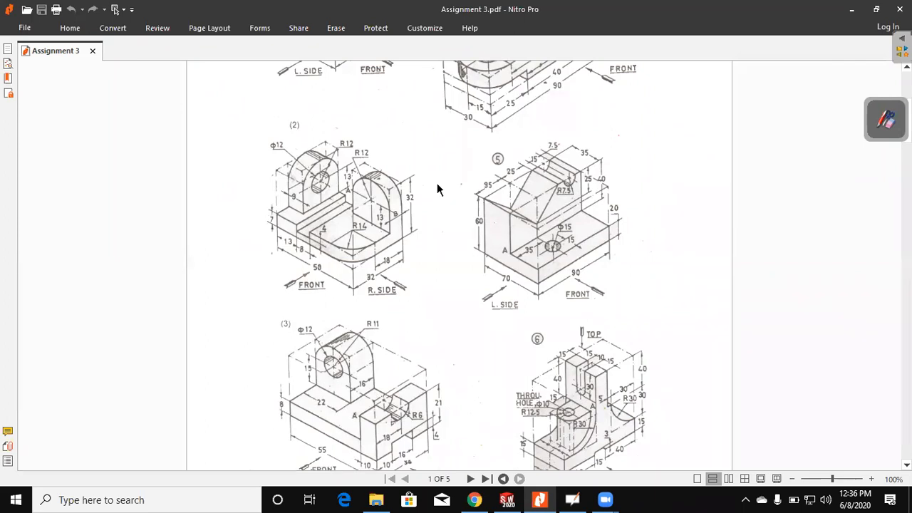
left_click(851, 9)
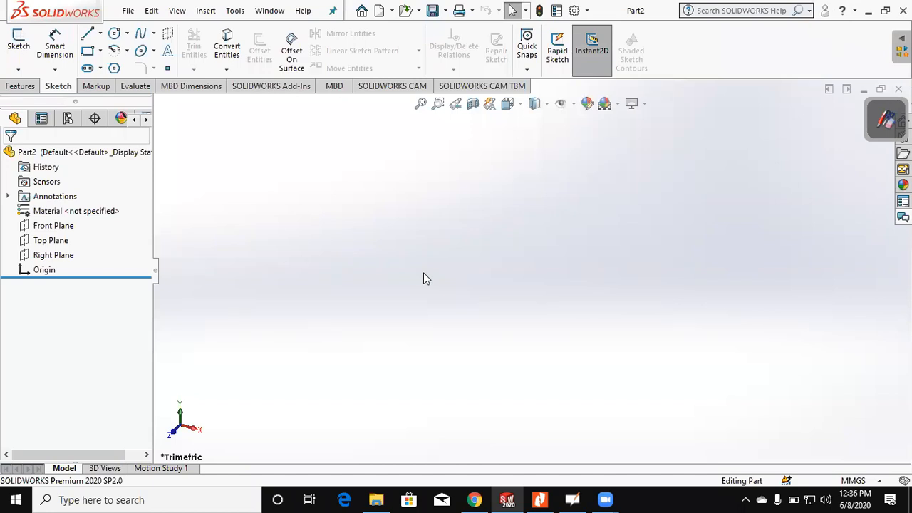
Step: Start a sketch on the Top Plane and draw a corner rectangle about 192 by 151 mm enclosing the origin
left_click(60, 243)
left_click(19, 51)
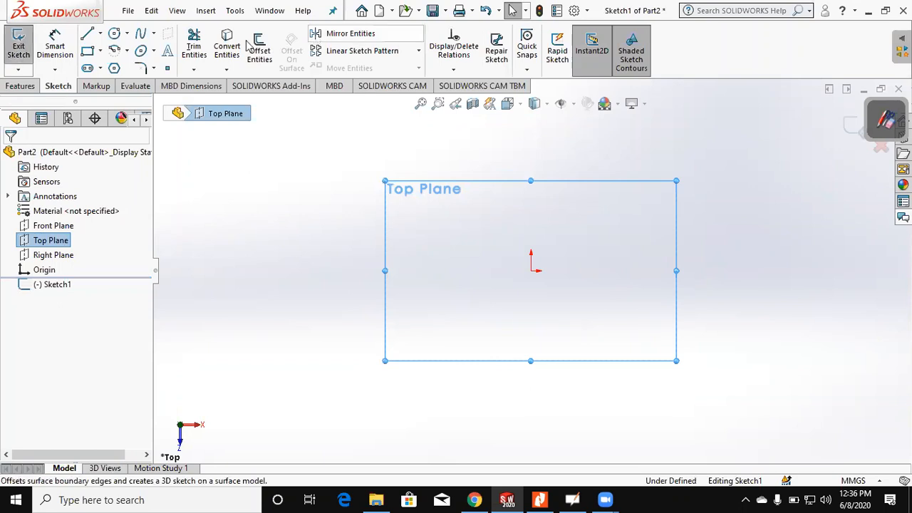
left_click_drag(887, 101, 1, 432)
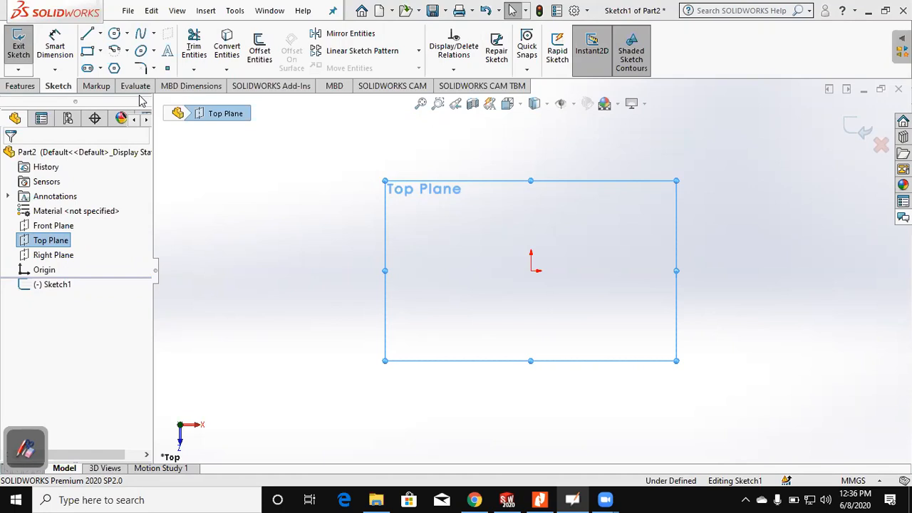
left_click(87, 51)
left_click(394, 160)
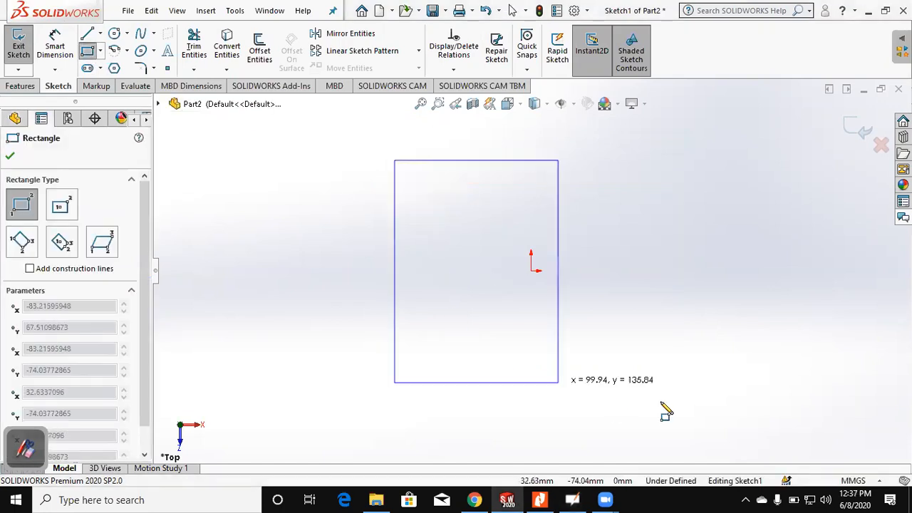
left_click(709, 407)
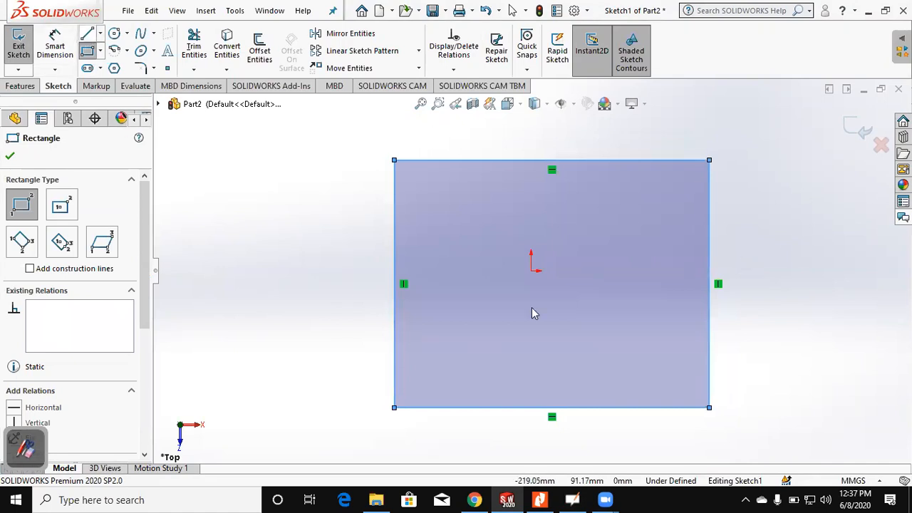
Step: Draw two vertical lines across the full height of the rectangle, one on each side of the origin
key("l")
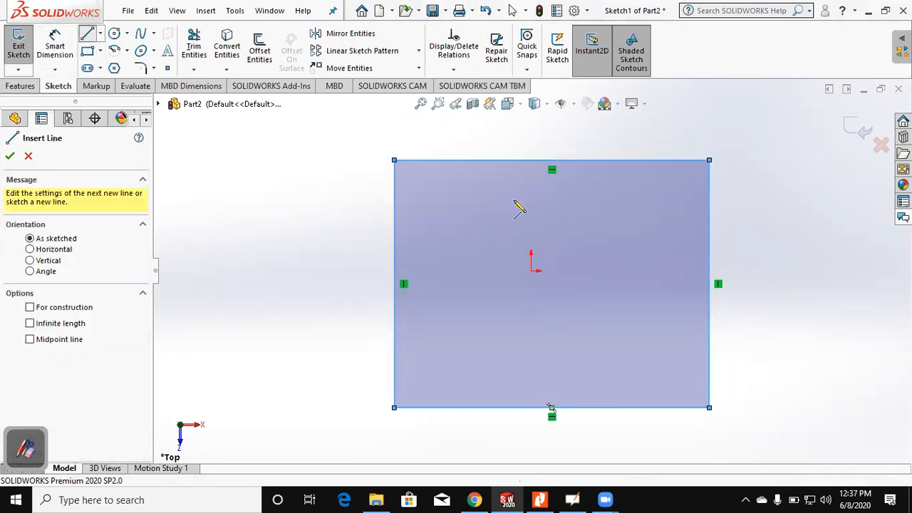
left_click(501, 161)
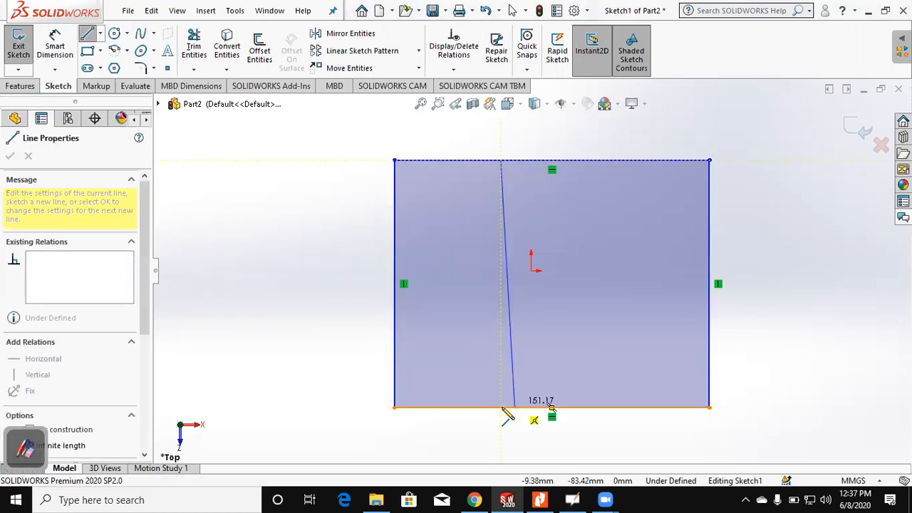
left_click(500, 407)
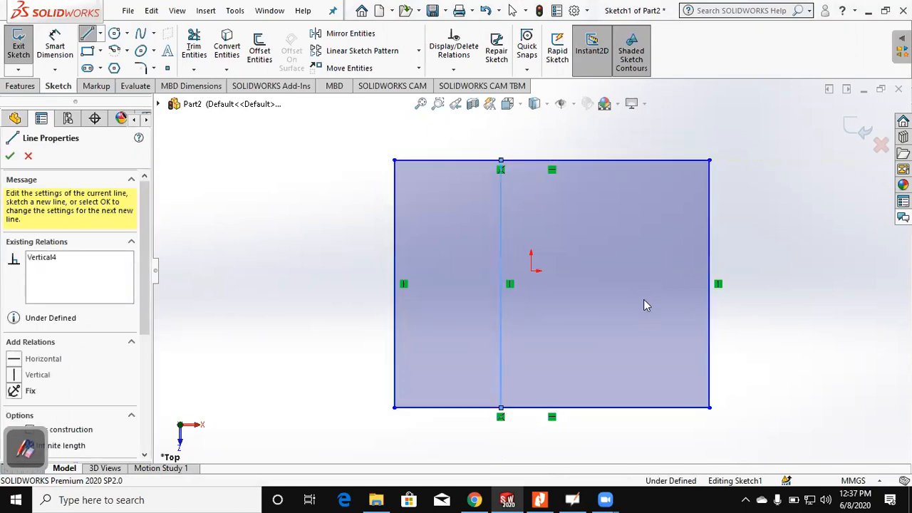
key("Escape")
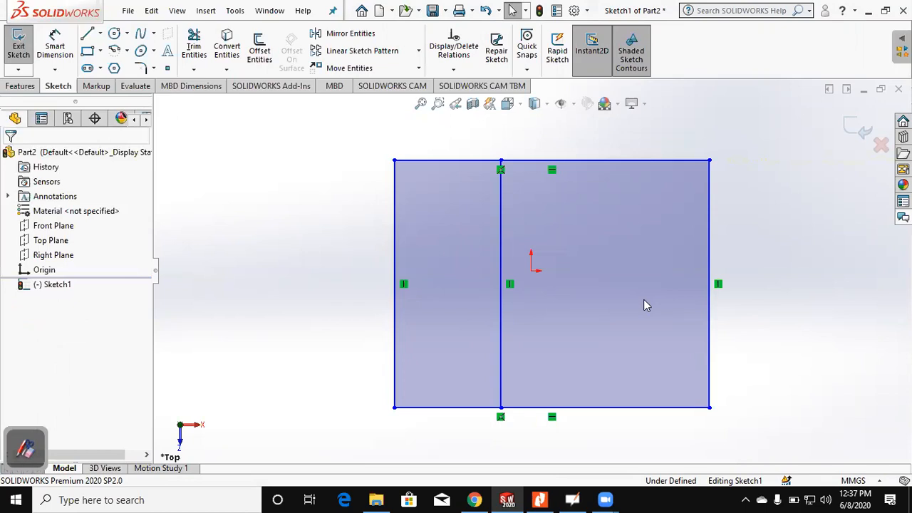
left_click(428, 411)
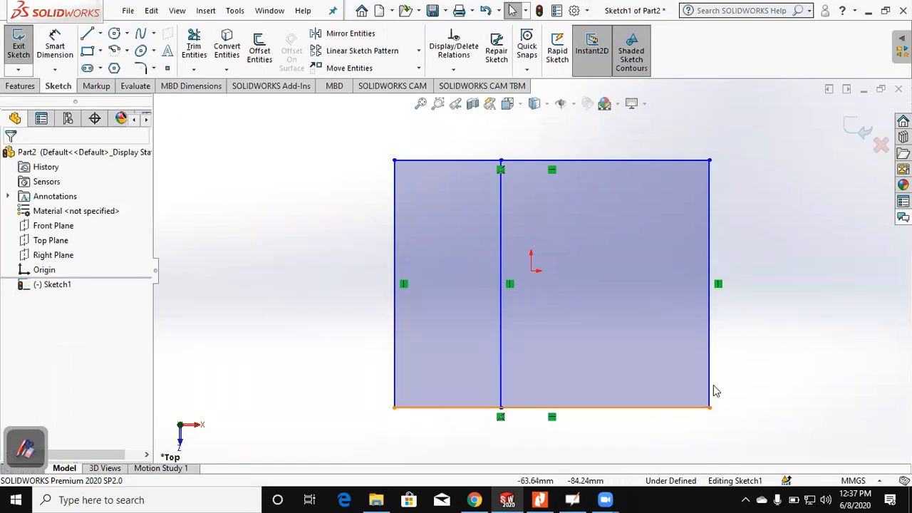
left_click(711, 366)
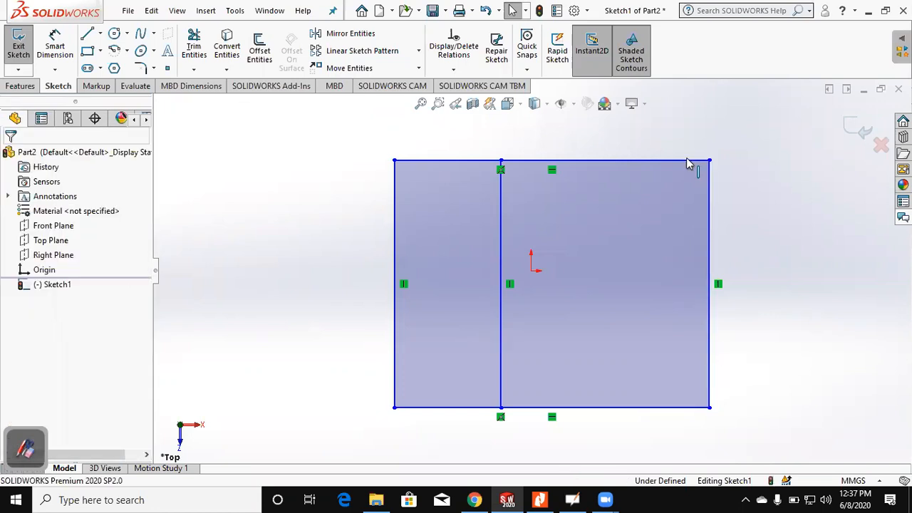
left_click(636, 161)
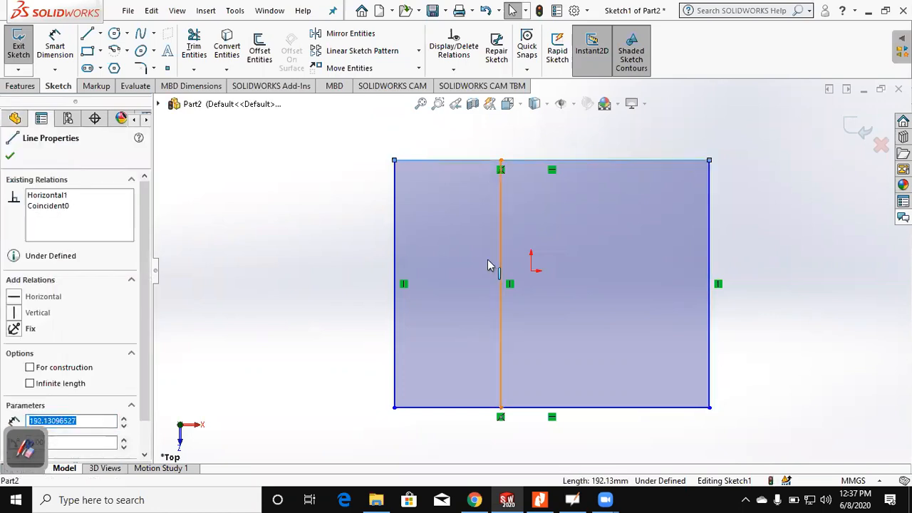
left_click(89, 40)
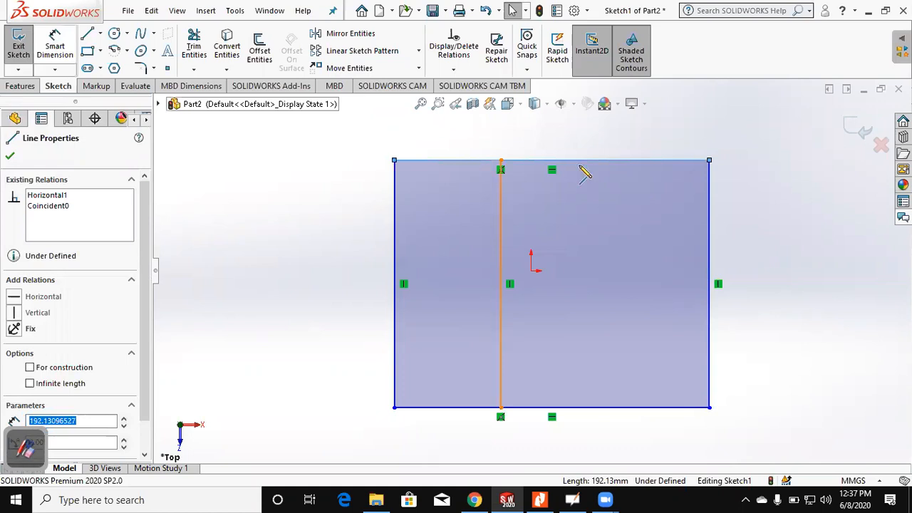
left_click(579, 408)
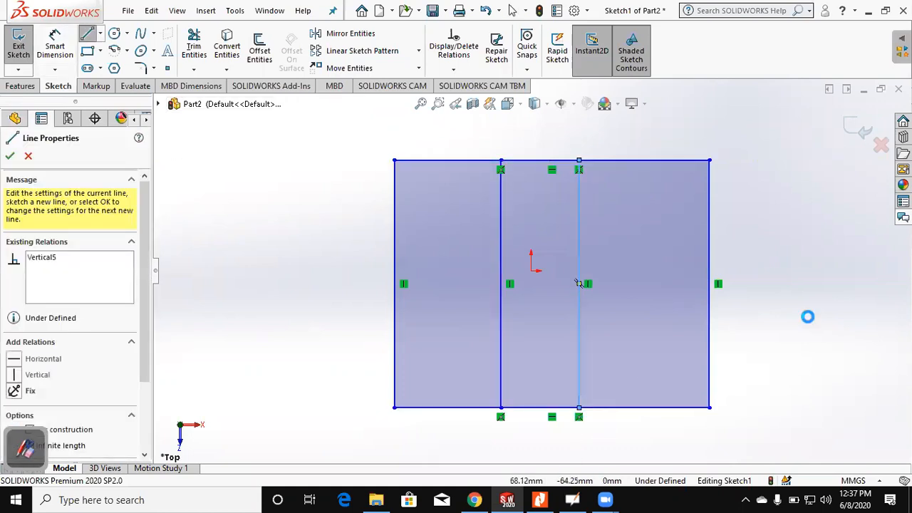
key("Escape")
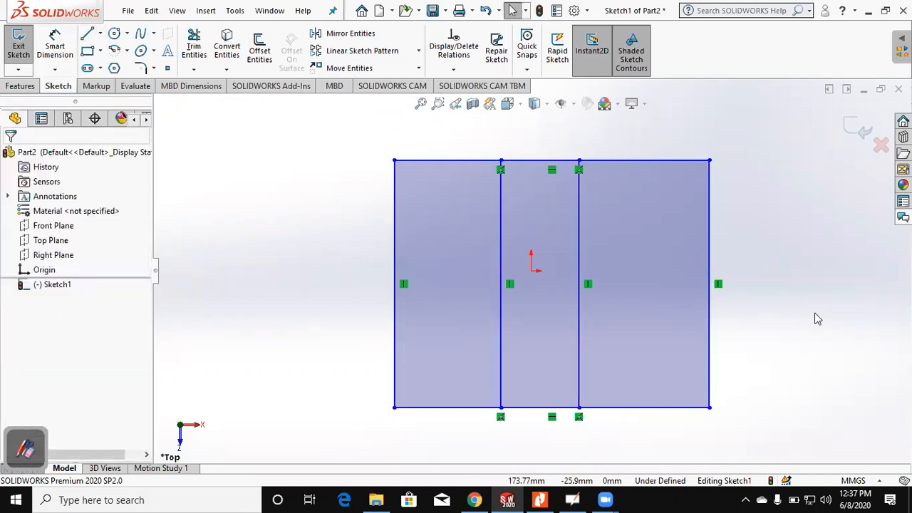
Step: Power trim the rectangle's upper and lower edge segments between the two vertical lines, leaving two separate rectangles
left_click(197, 49)
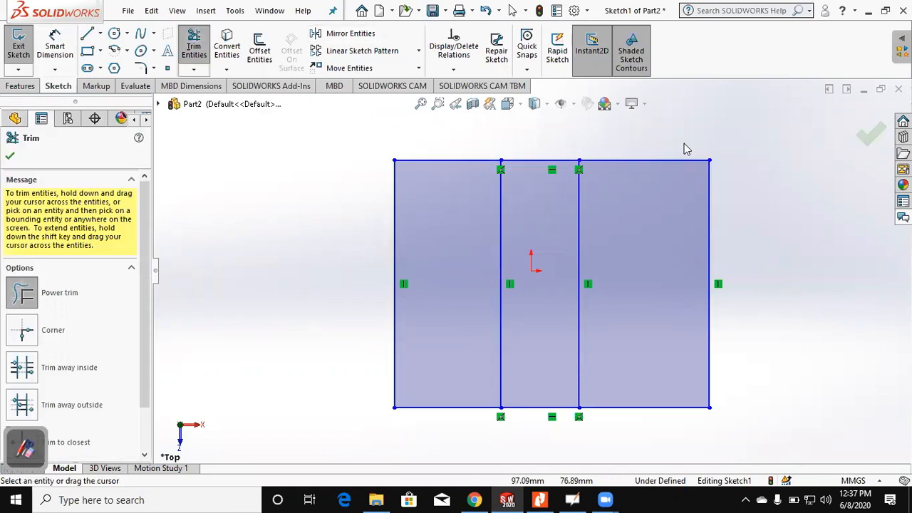
left_click_drag(547, 161, 539, 380)
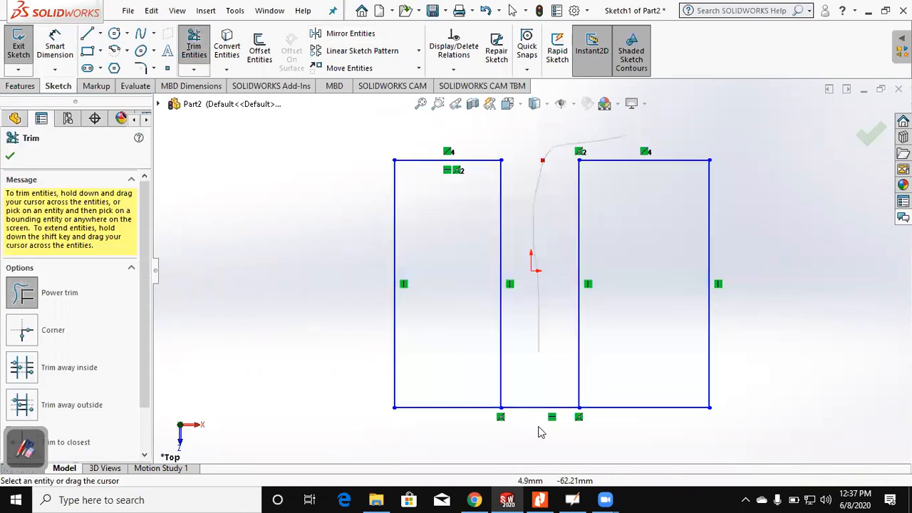
left_click_drag(540, 427, 541, 423)
key("Escape")
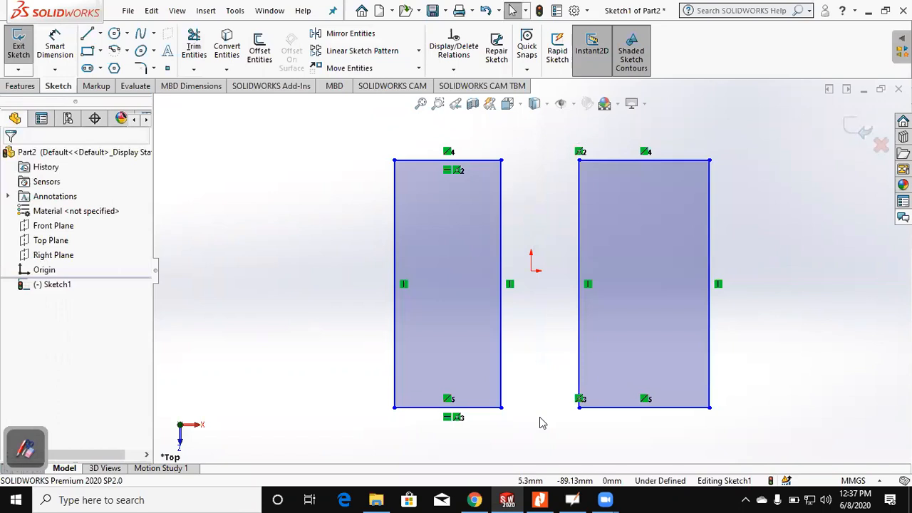
Step: Draw a circle centered near the origin that overlaps both rectangles
left_click(114, 34)
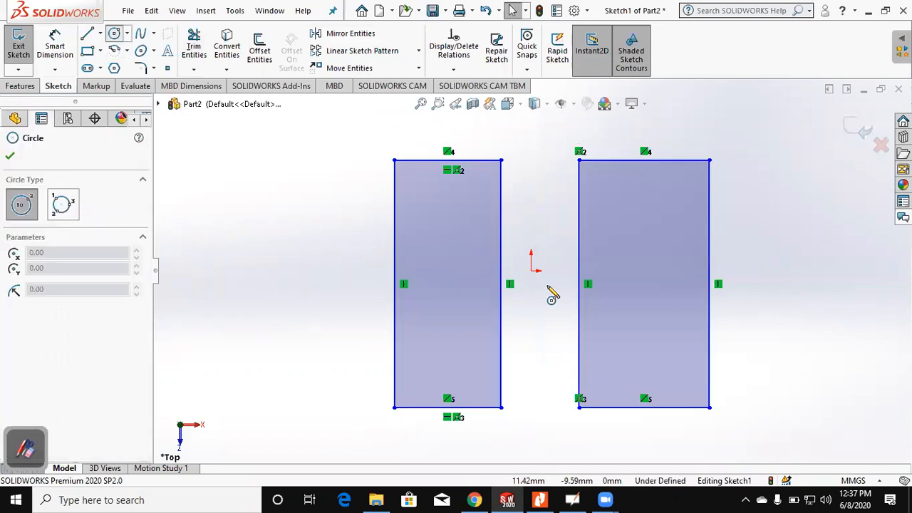
left_click(536, 278)
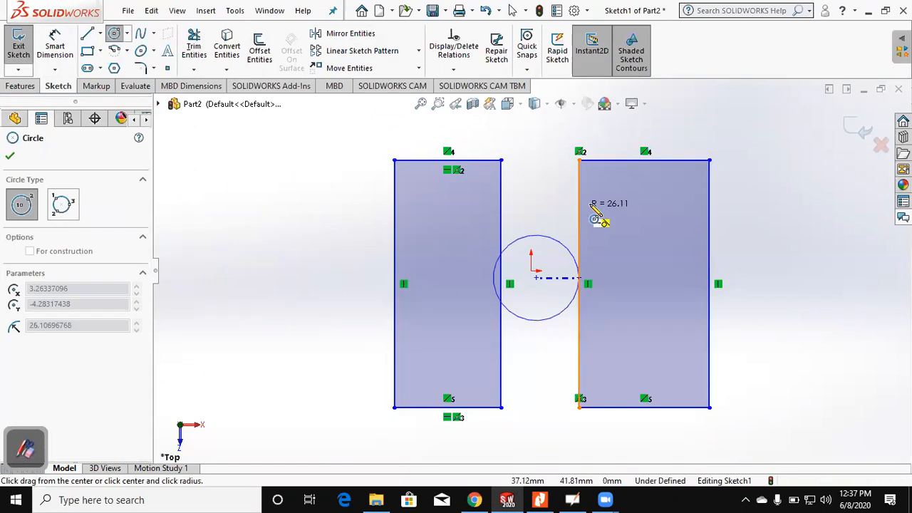
left_click(630, 278)
left_click(190, 44)
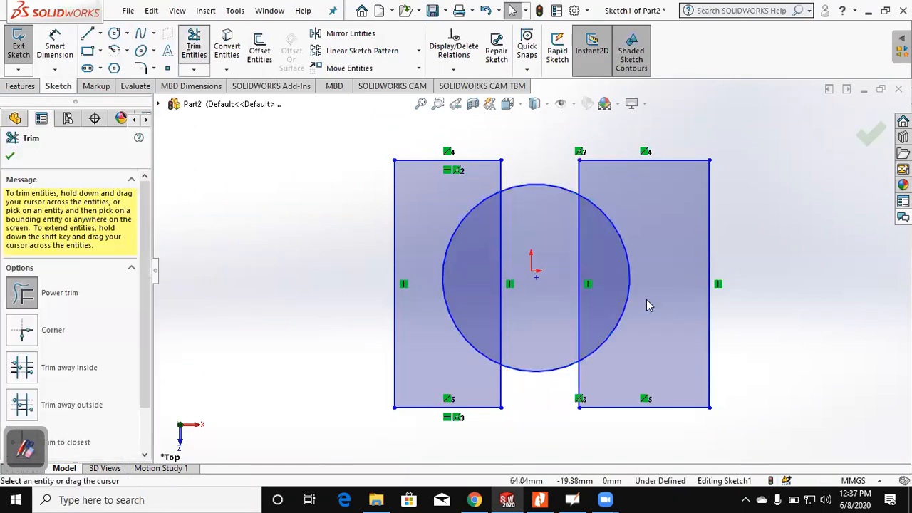
key("Escape")
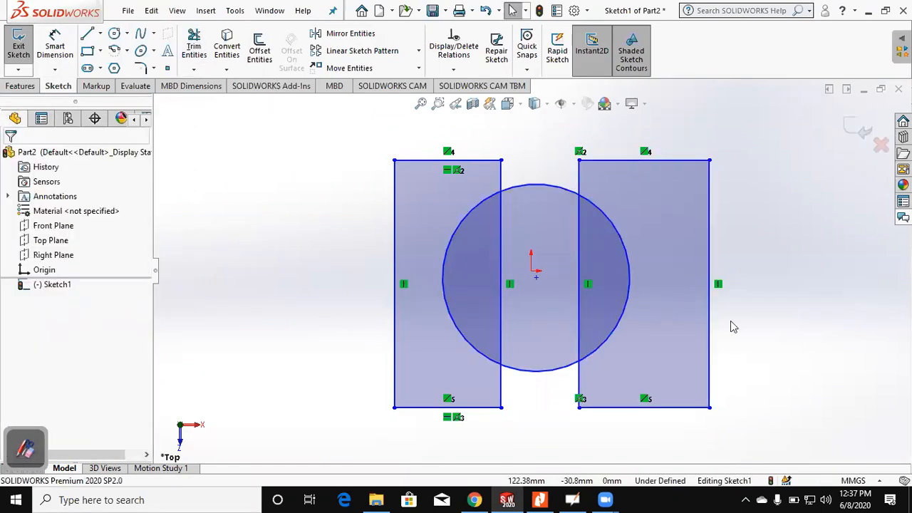
Step: Power trim the vertical line segments inside the circle and the circle's side arcs to form one closed outline
left_click(194, 45)
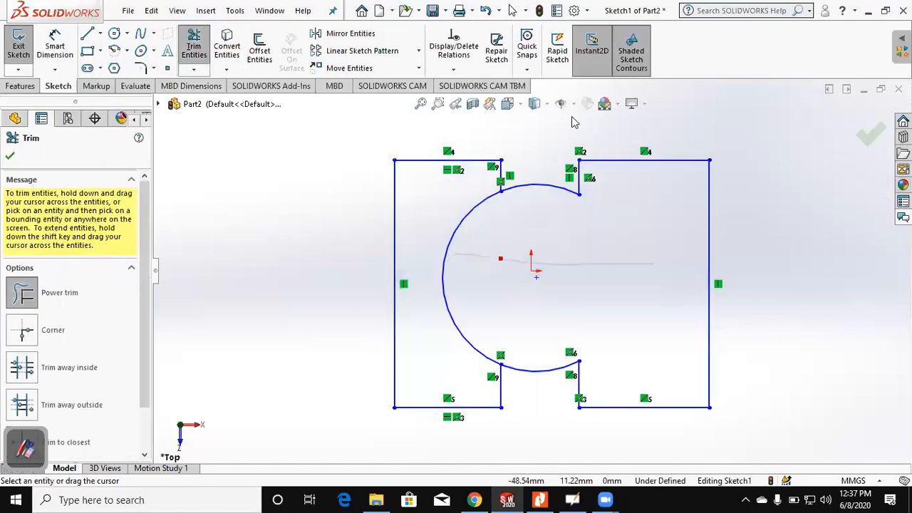
left_click(448, 254)
key("Escape")
Step: Hide the sketch relation symbols and inspect the outline's corners for closure
left_click(574, 105)
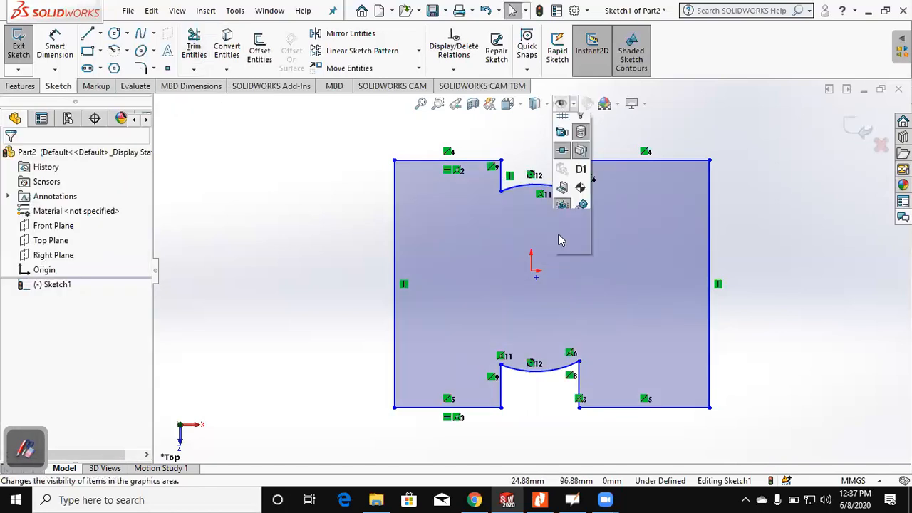
left_click(393, 415)
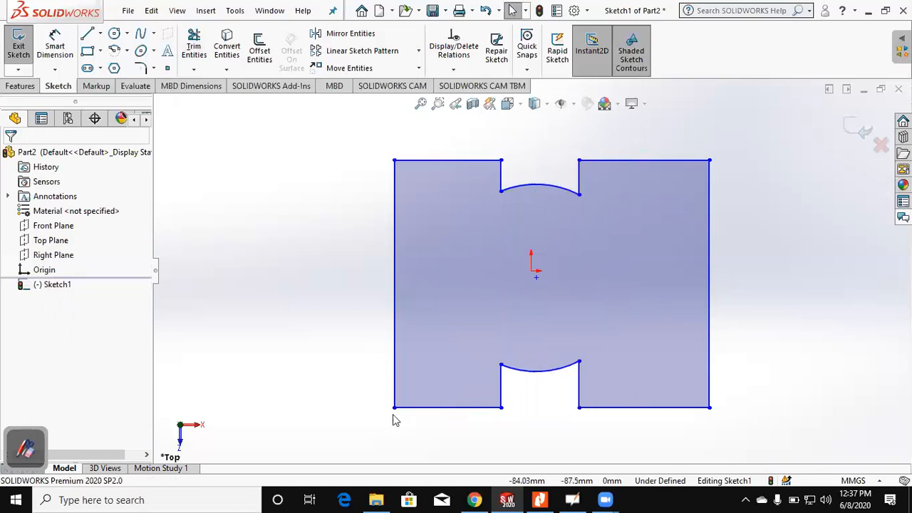
scroll(604, 428, "down", 4)
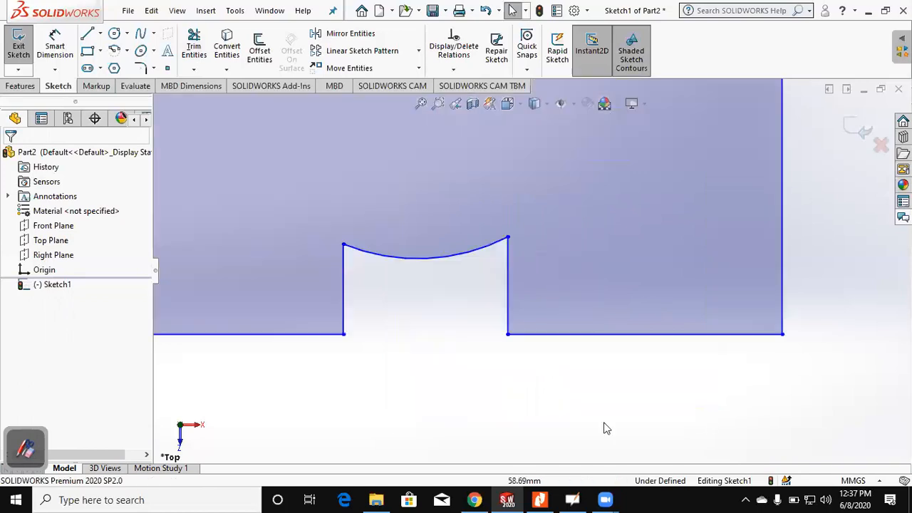
scroll(502, 177, "up", 6)
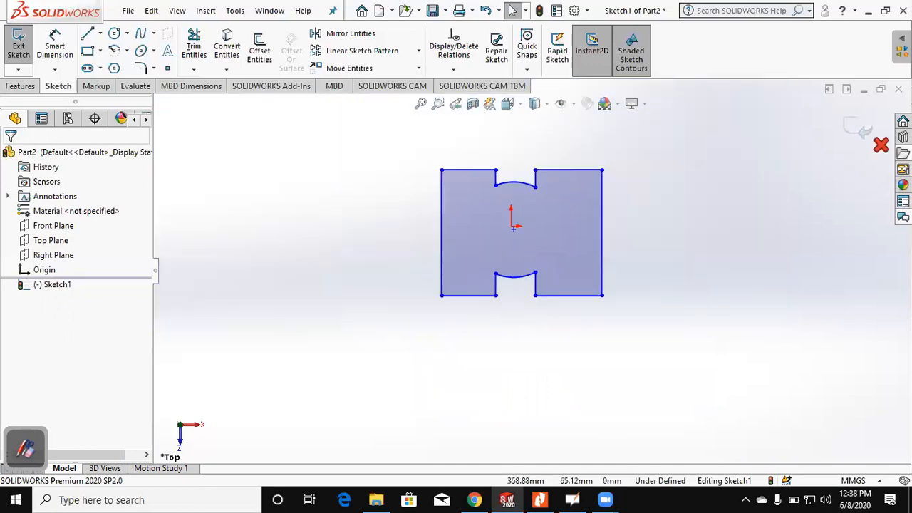
Step: Exit the sketch, preview a 10 mm blind Boss-Extrude of the closed outline, and cancel it
left_click(862, 129)
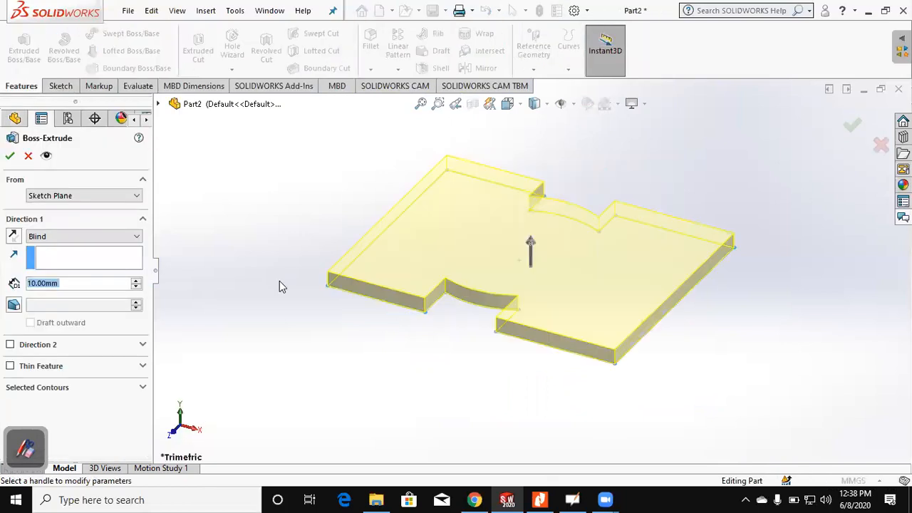
key("Escape")
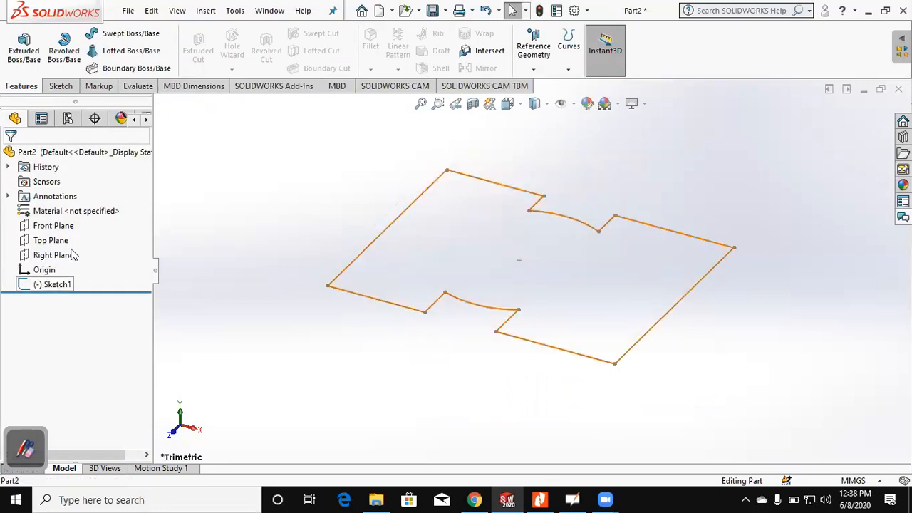
Step: Reopen the profile sketch and draw a circle of about 29 mm radius centered on the outline's right edge
left_click(116, 34)
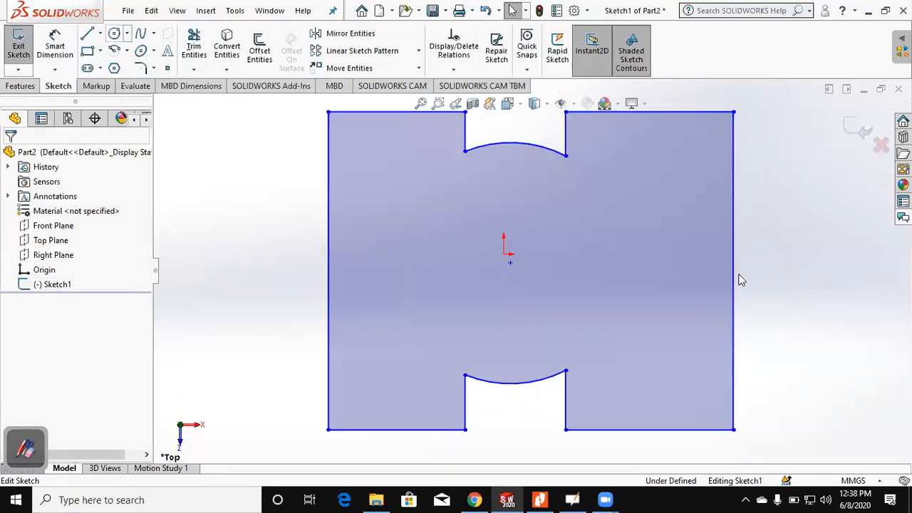
scroll(703, 260, "up", 1)
left_click(699, 251)
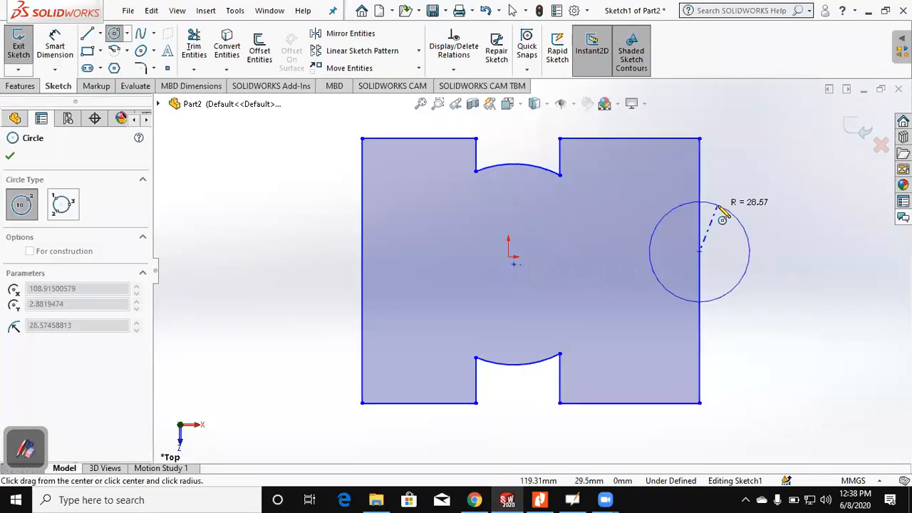
left_click(718, 207)
key("Escape")
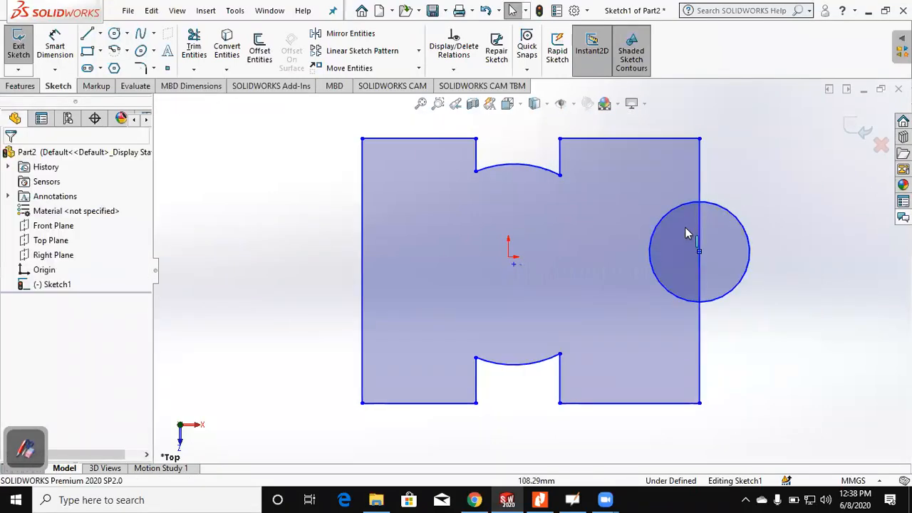
Step: Exit the sketch and try to extrude the outline with the overlapping circle, leaving the command without creating a feature
left_click(849, 133)
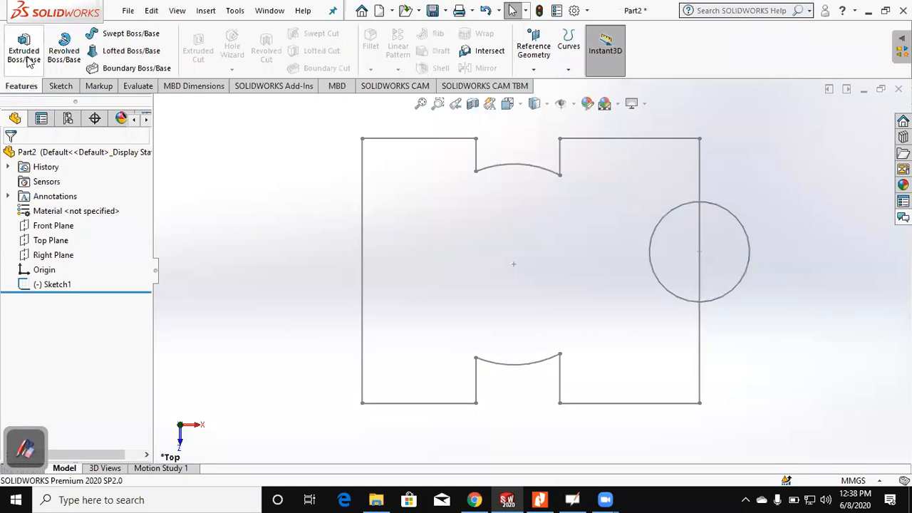
left_click(28, 61)
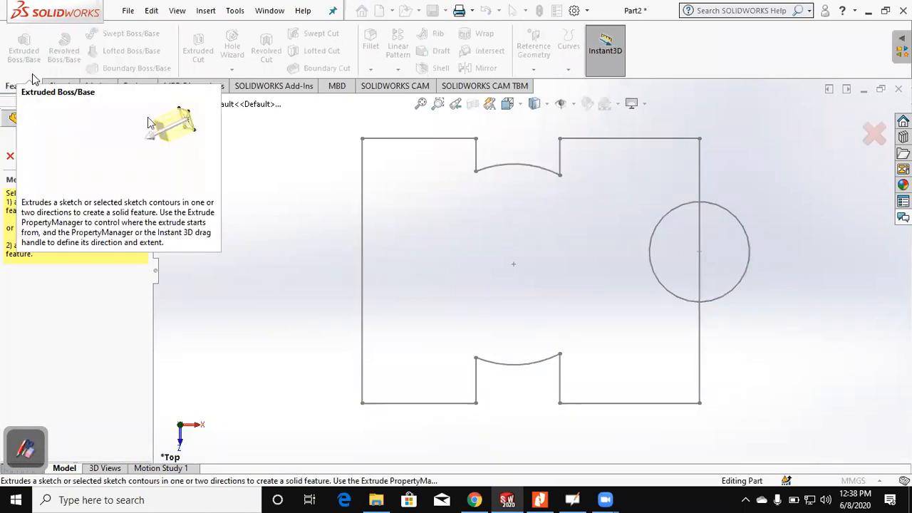
key("Escape")
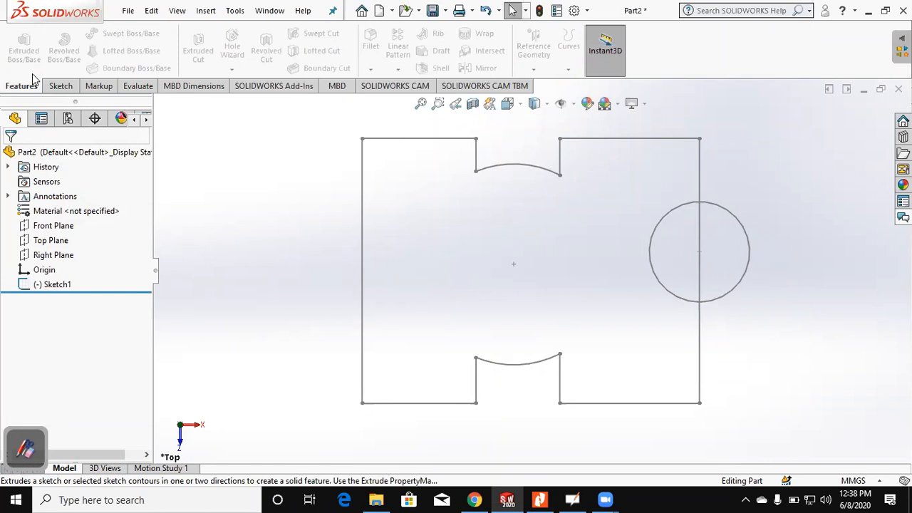
Step: Reopen the profile sketch and power trim the circle's inner half and the edge segment crossing it
left_click(57, 285)
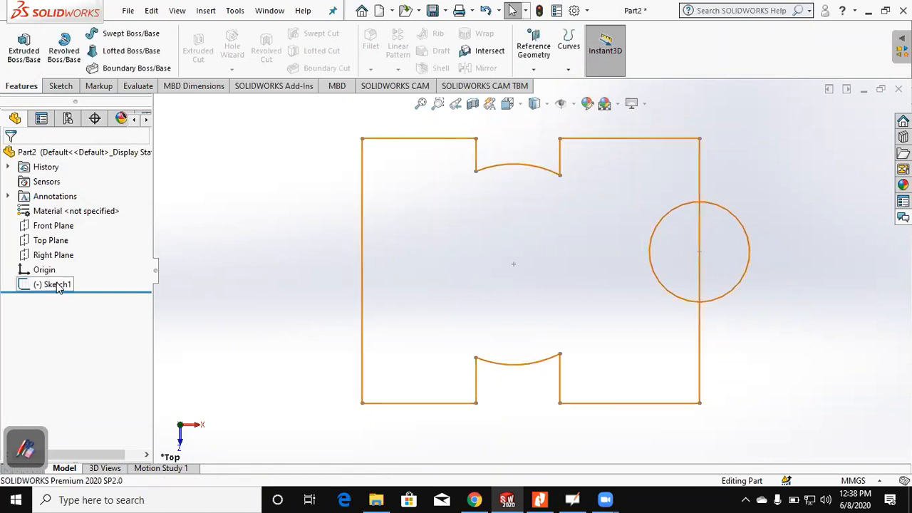
right_click(57, 285)
left_click(69, 193)
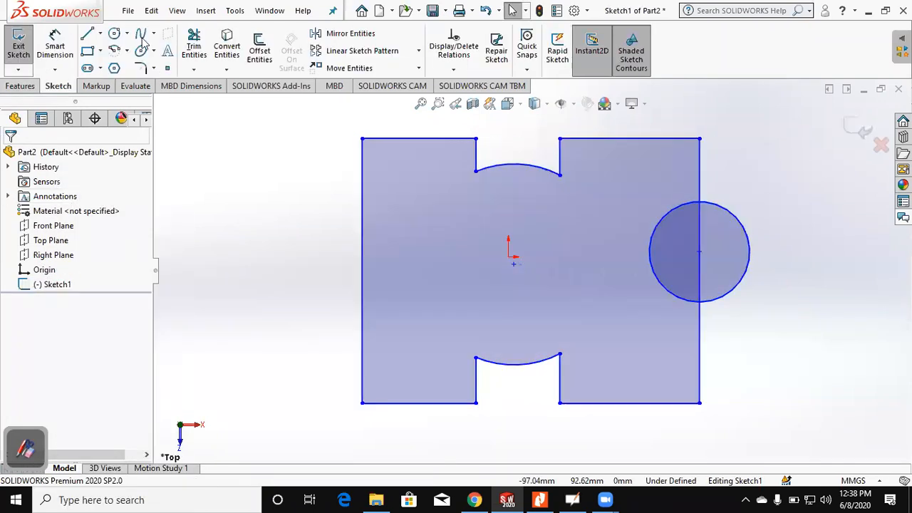
left_click(193, 46)
left_click_drag(611, 246, 650, 247)
left_click_drag(725, 261, 617, 295)
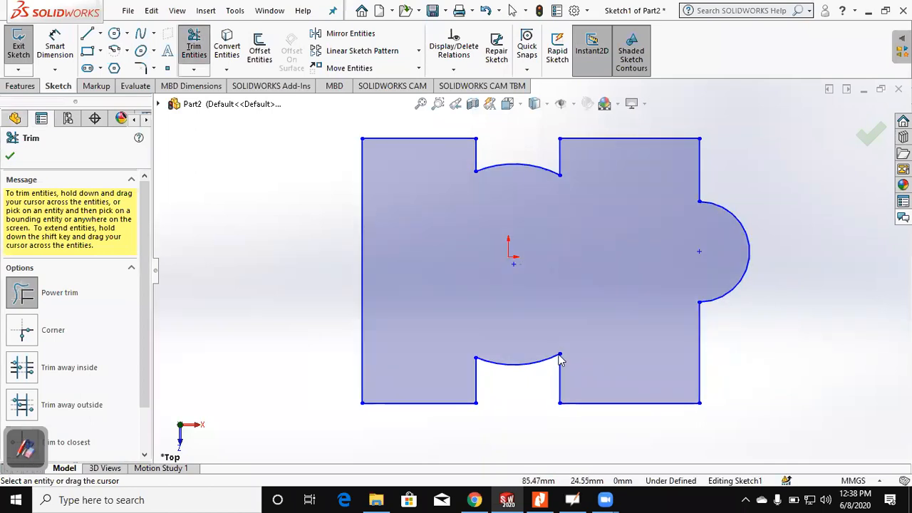
left_click(872, 134)
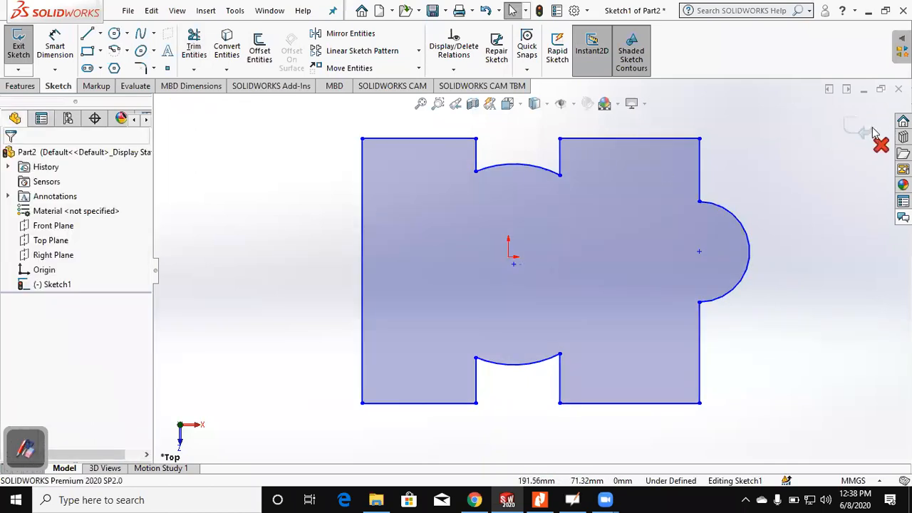
Step: Exit the sketch, try a Boss-Extrude of the trimmed outline, and cancel it
left_click(872, 129)
left_click(32, 43)
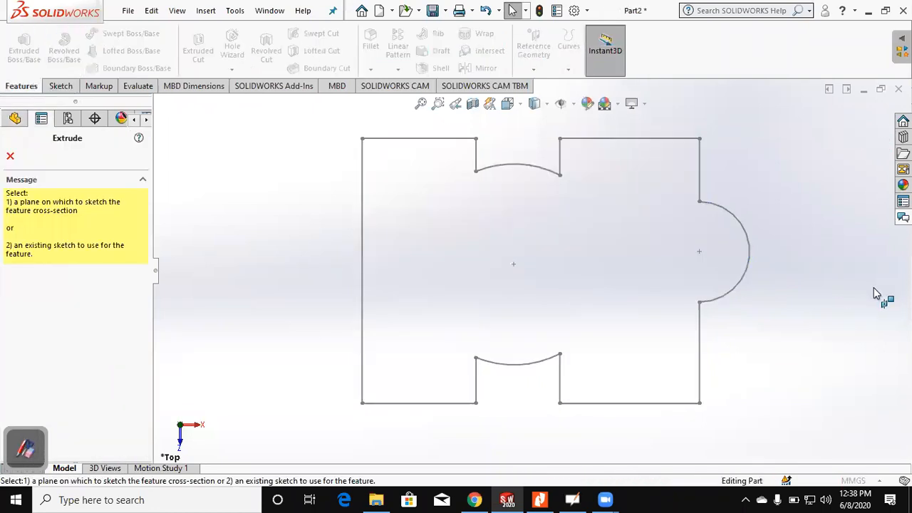
left_click(744, 256)
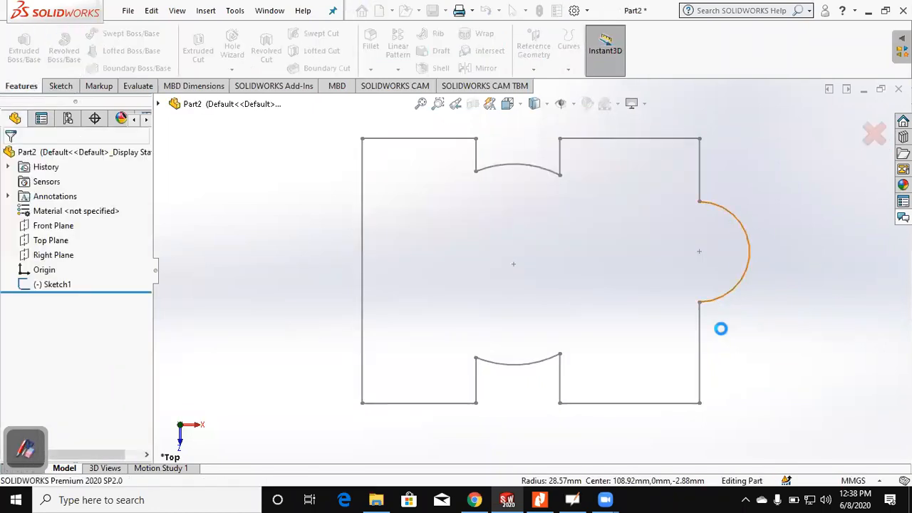
key("Escape")
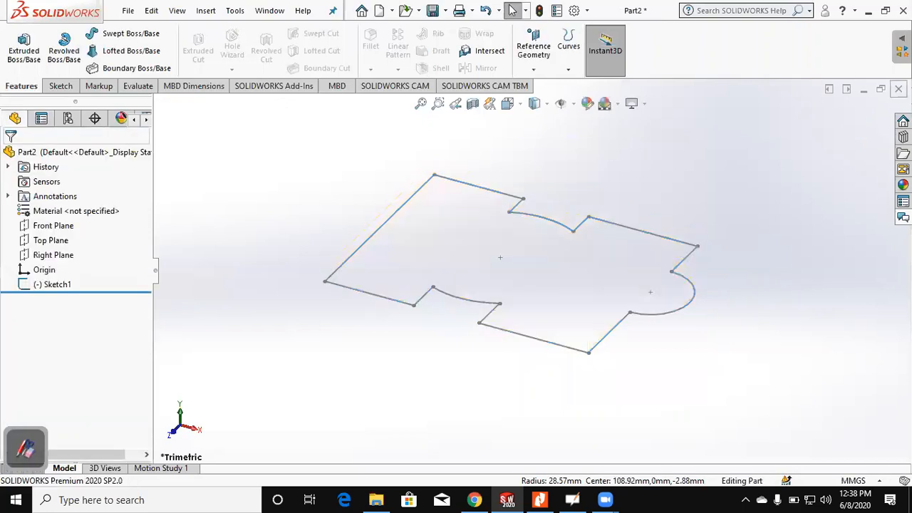
Step: Close the part without saving and create a new part document
key("ctrl+w")
left_click(422, 256)
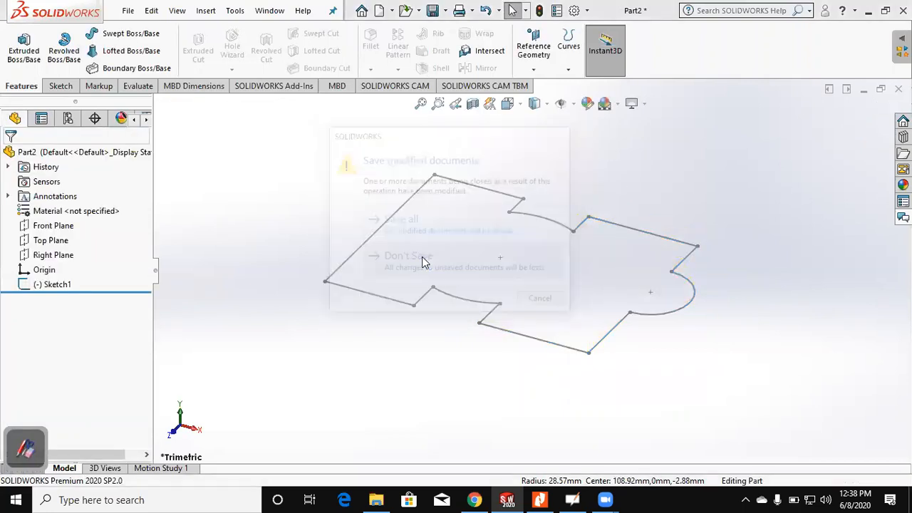
left_click(128, 12)
left_click(138, 32)
left_click(567, 342)
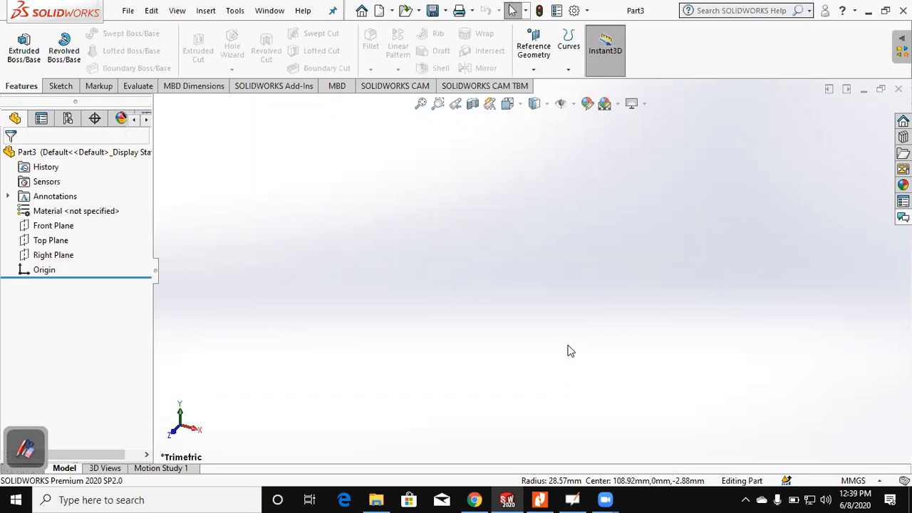
Step: Start a sketch on the Top Plane and draw a center rectangle about 162 by 141 mm centered on the origin
left_click(50, 240)
left_click(60, 86)
left_click(19, 46)
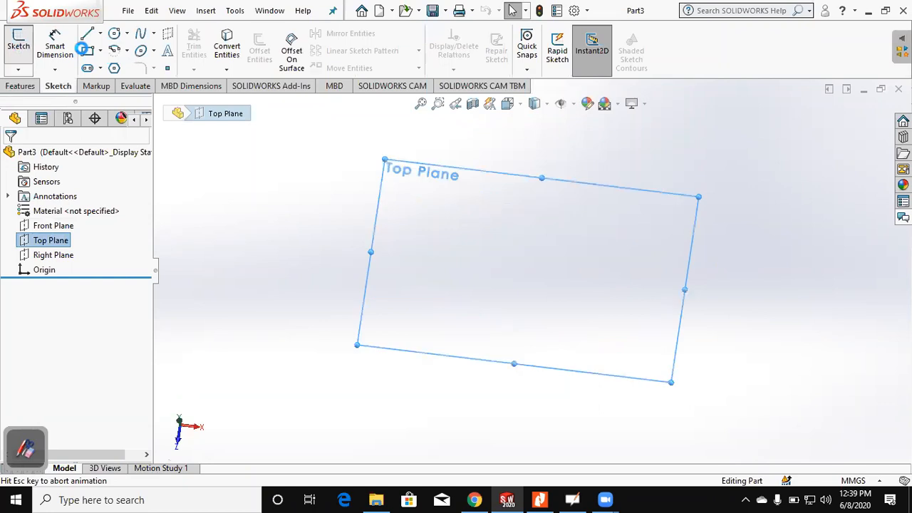
left_click(87, 53)
left_click(62, 206)
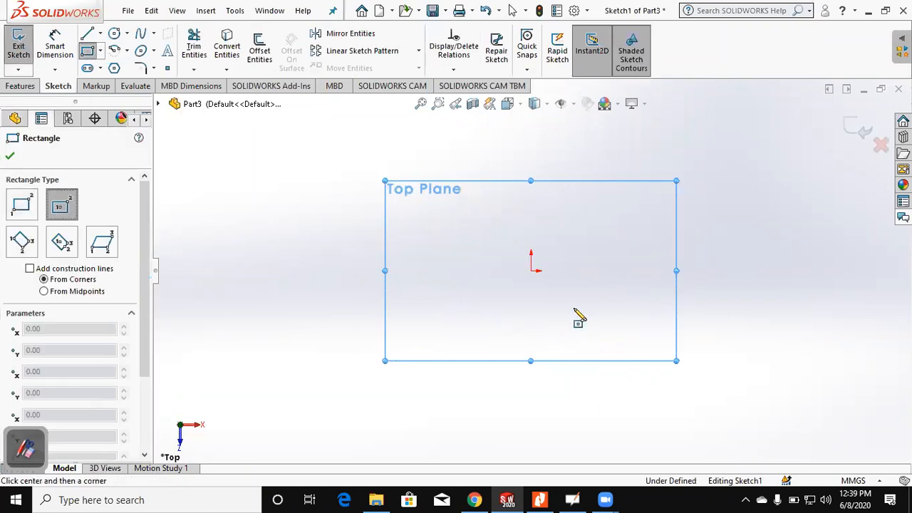
left_click(531, 271)
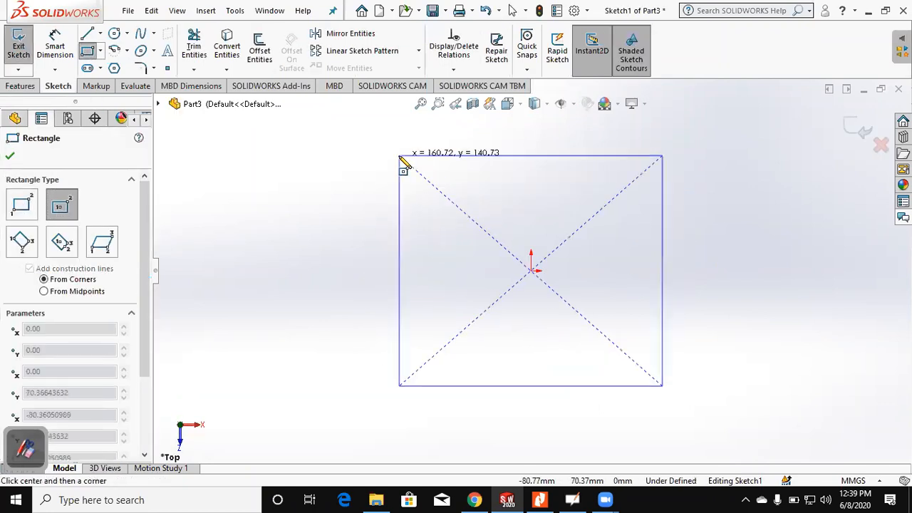
left_click(399, 156)
Step: Dimension the rectangle's horizontal edge at 150 mm and its vertical edge at 100 mm
left_click(55, 45)
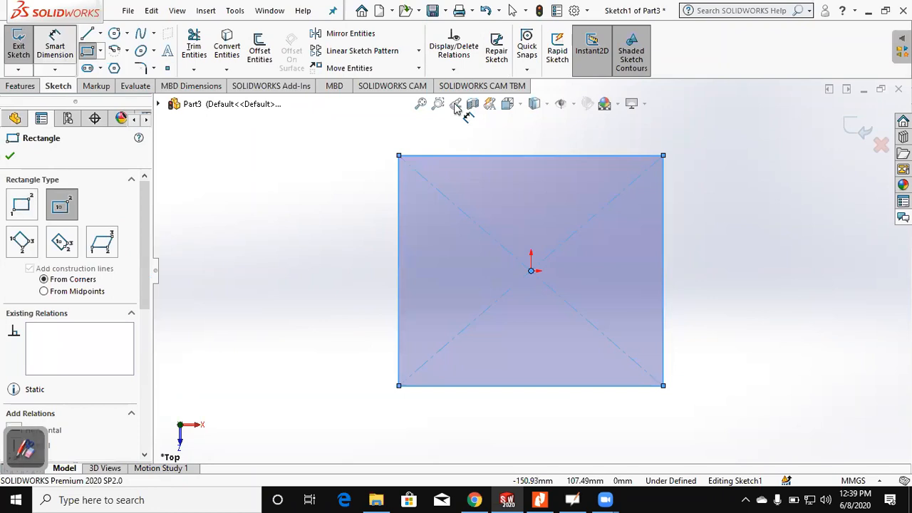
left_click(539, 156)
left_click(533, 141)
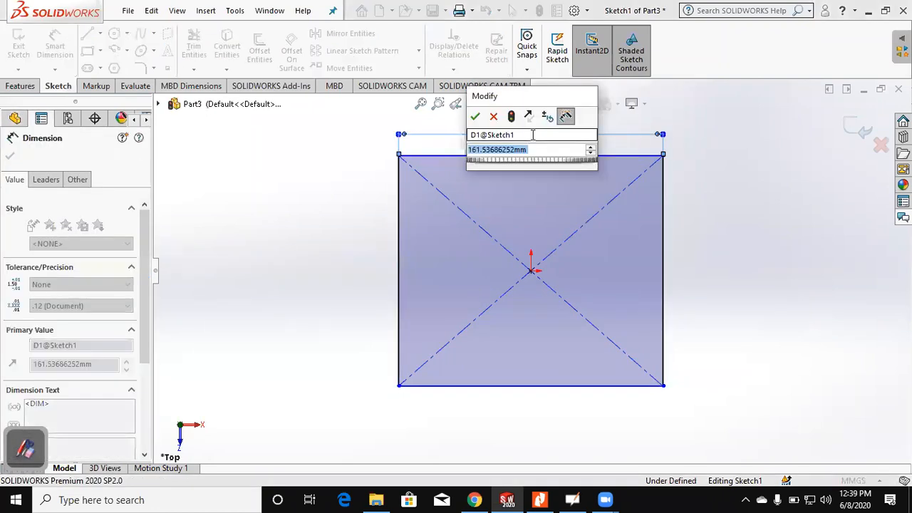
type("150")
key("Return")
key("Escape")
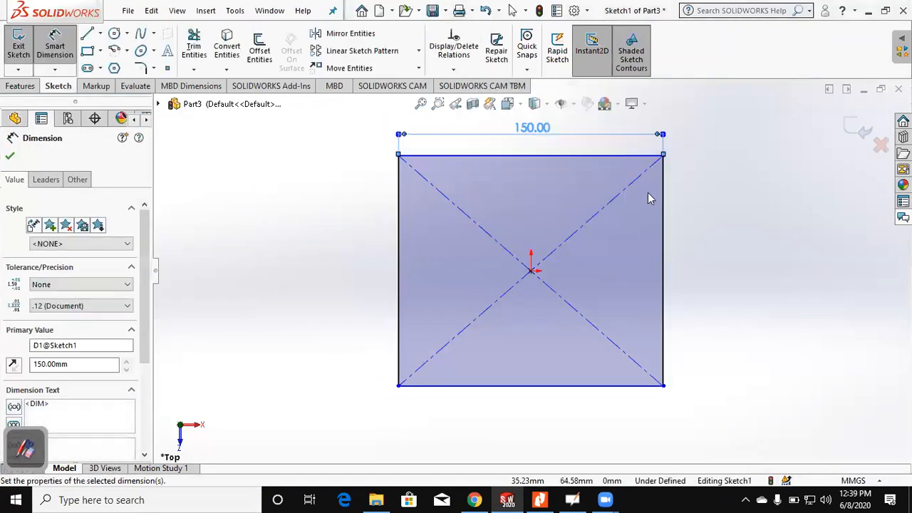
left_click(62, 45)
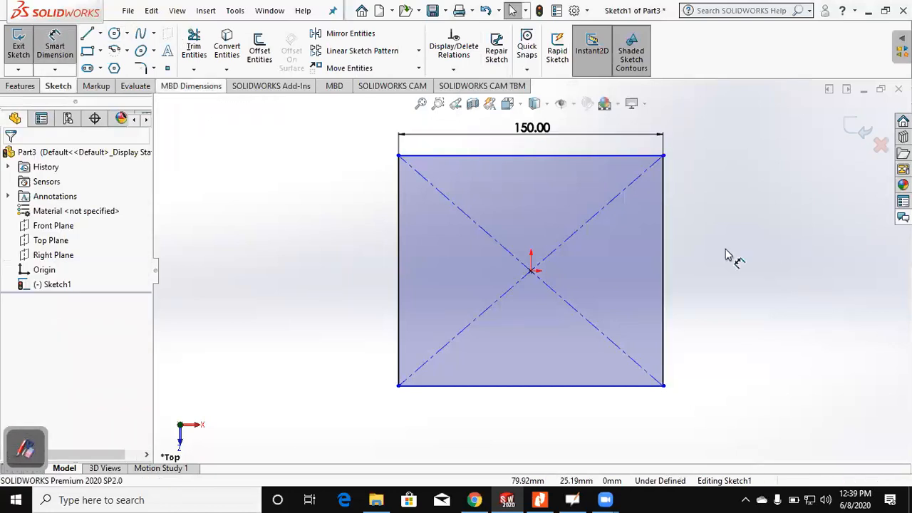
left_click(665, 228)
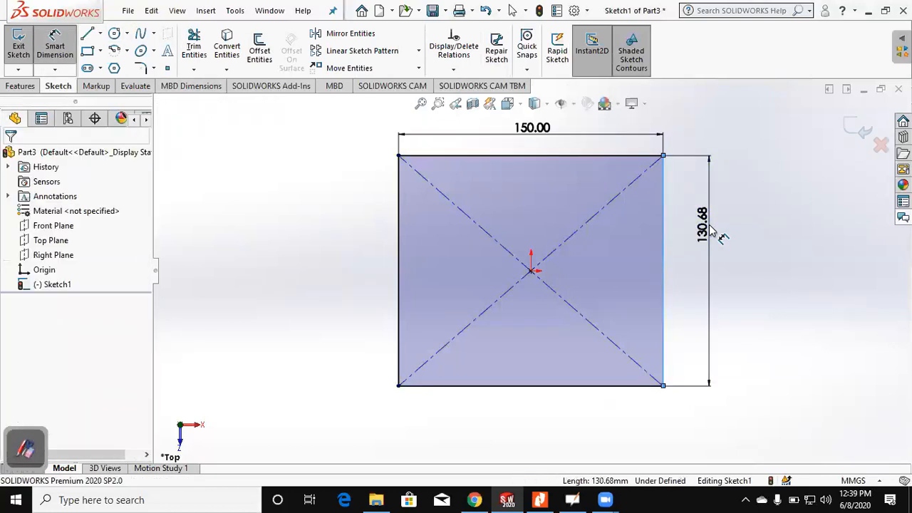
left_click(710, 226)
key("Return")
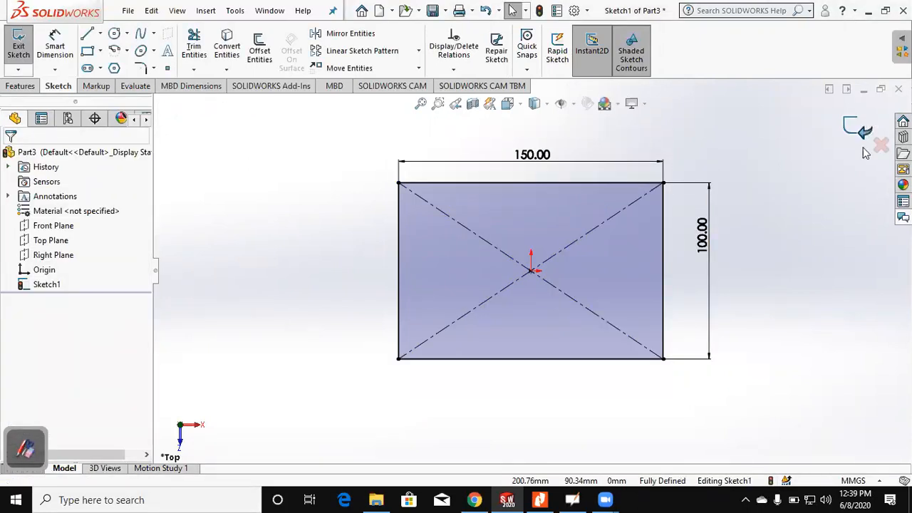
Step: Exit the sketch and set up a blind Boss-Extrude of the rectangle with a 50 mm depth
left_click(860, 129)
mouse_move(701, 299)
middle_mouse_down()
mouse_move(643, 164)
mouse_move(620, 143)
middle_mouse_up()
left_click(21, 86)
left_click(23, 55)
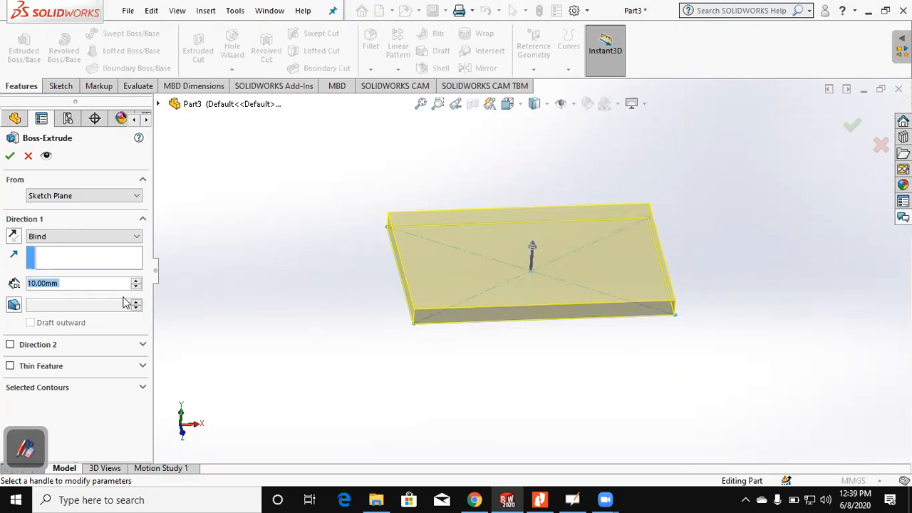
middle_click_drag(566, 320, 385, 350)
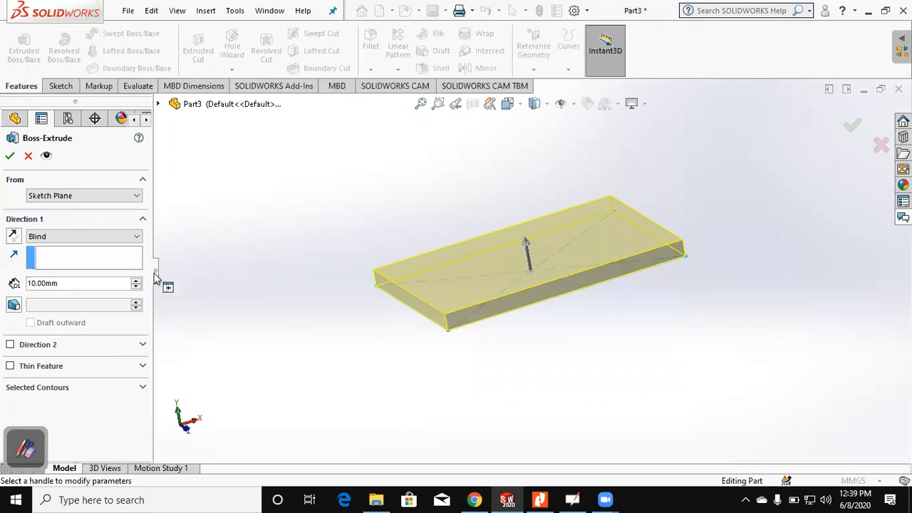
left_click(2, 263)
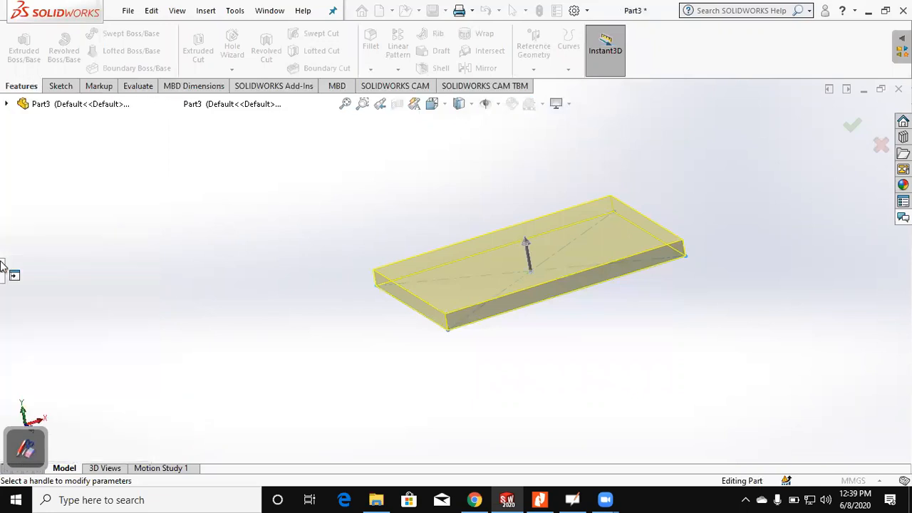
left_click(3, 271)
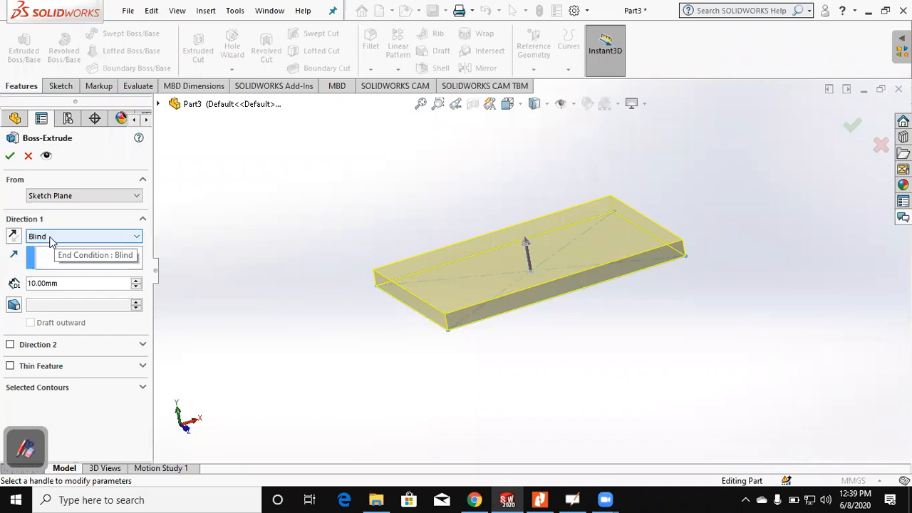
left_click(60, 285)
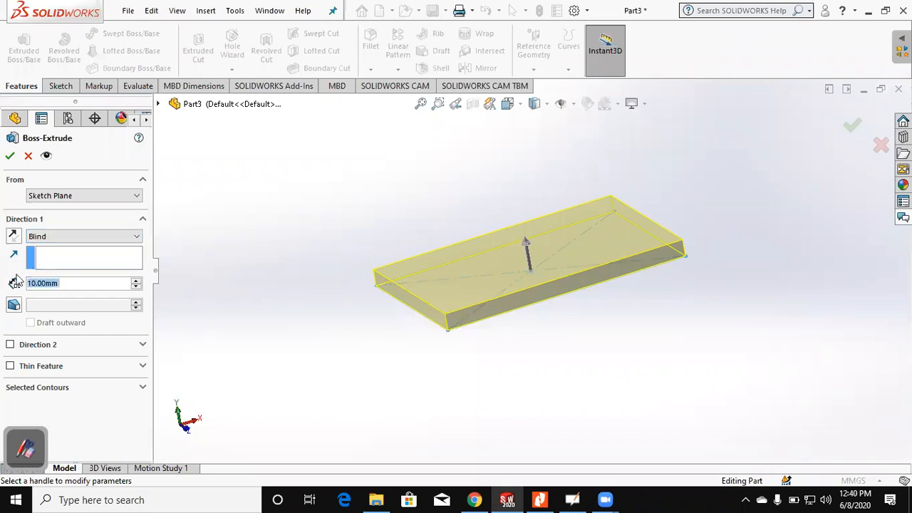
type("50")
key("Return")
middle_click_drag(506, 280, 450, 315)
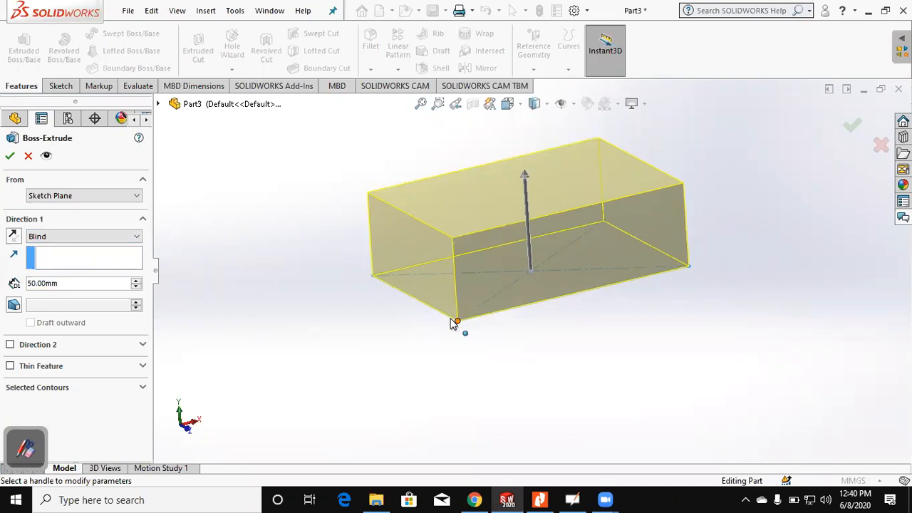
Step: Preview the extrusion reversed below the sketch plane, restore the upward direction, and accept the Boss-Extrude
left_click(13, 238)
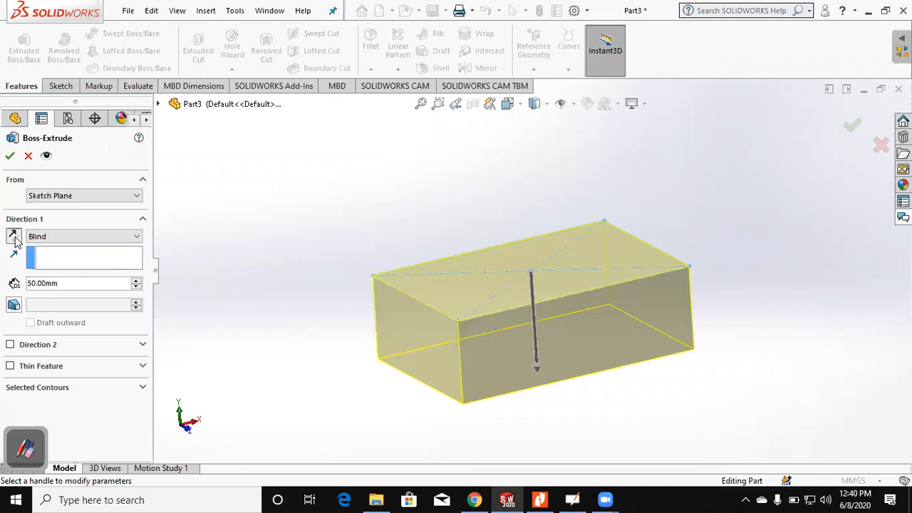
left_click(15, 239)
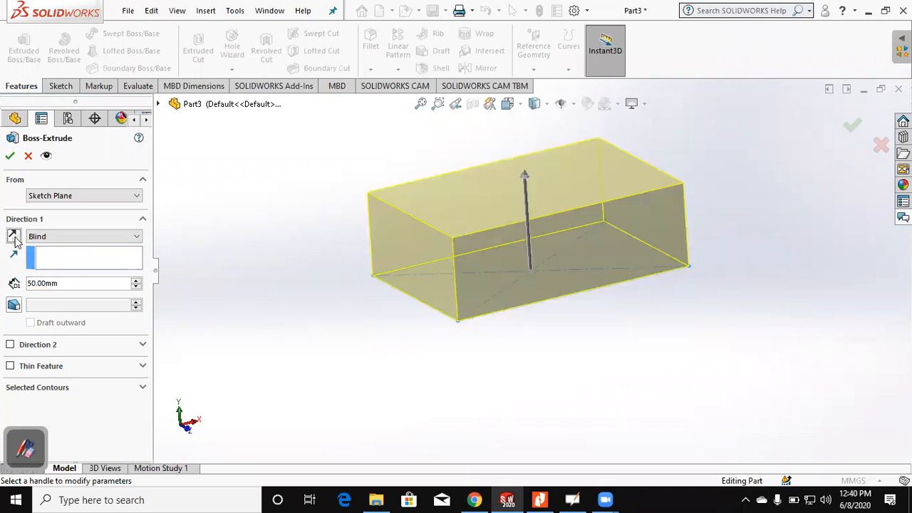
left_click(14, 239)
left_click(14, 239)
left_click(10, 156)
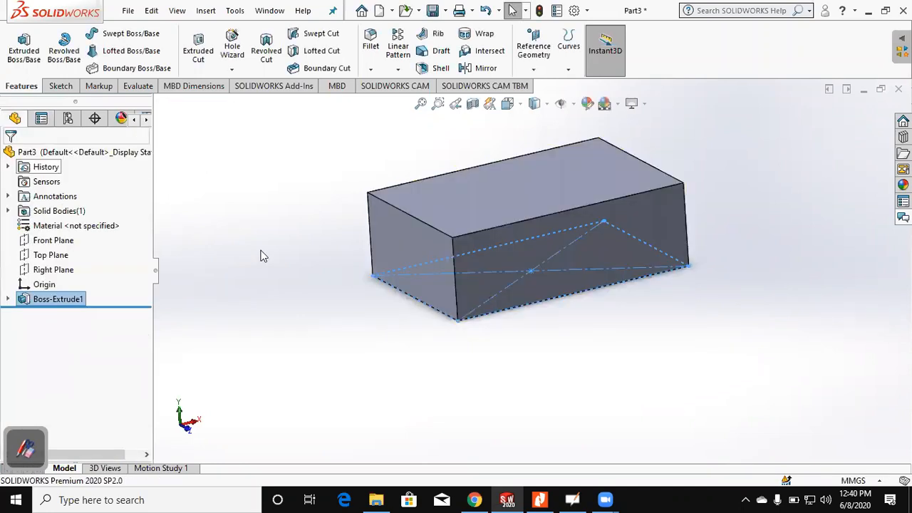
left_click(261, 256)
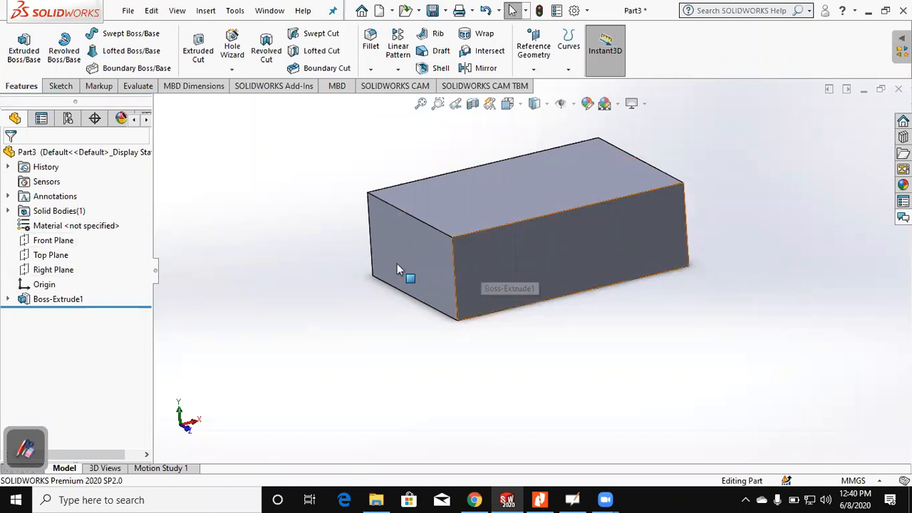
middle_click_drag(603, 252, 524, 334)
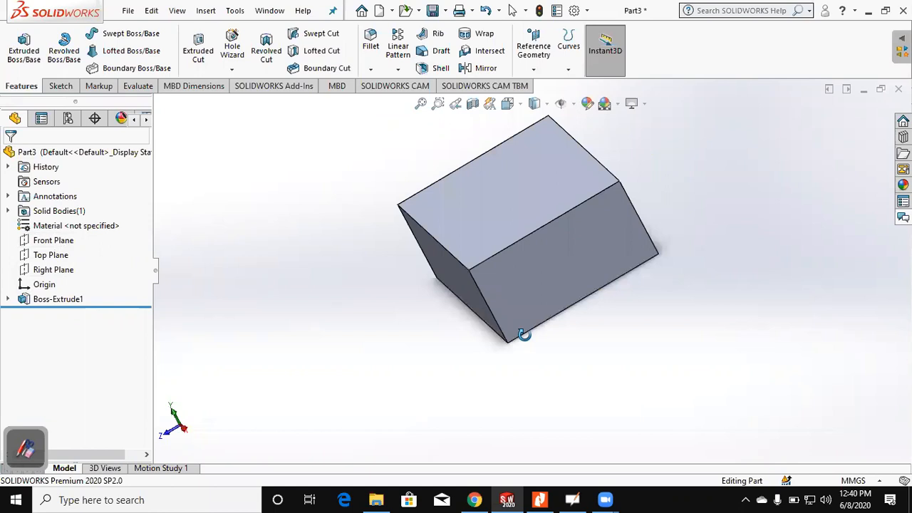
middle_click_drag(546, 240, 663, 263)
key("ctrl+7")
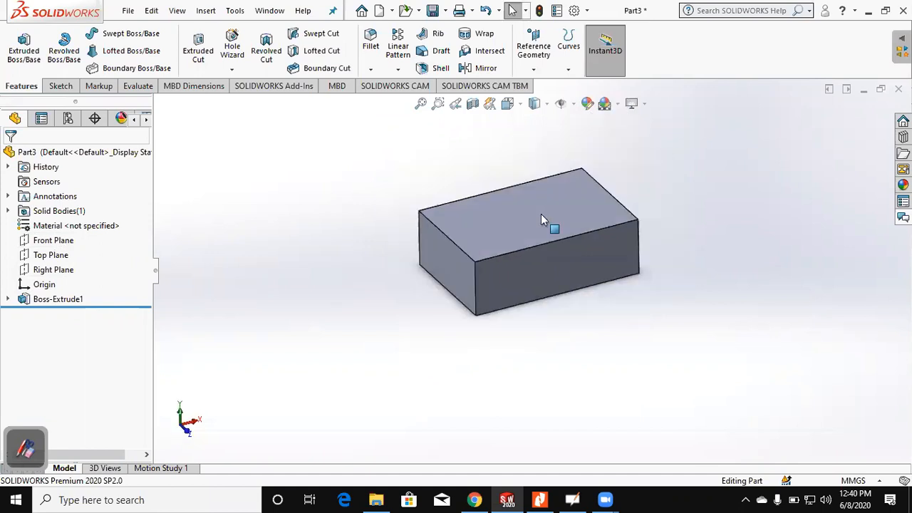
left_click(541, 213)
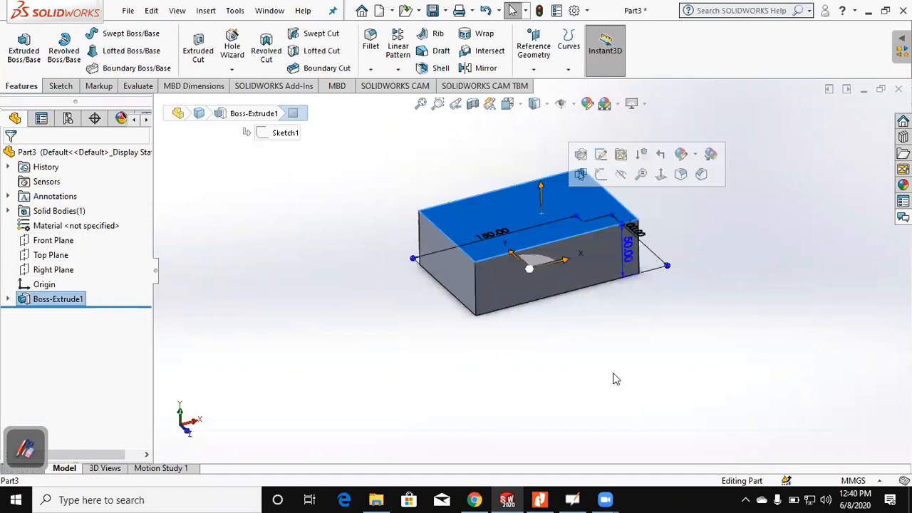
key("Escape")
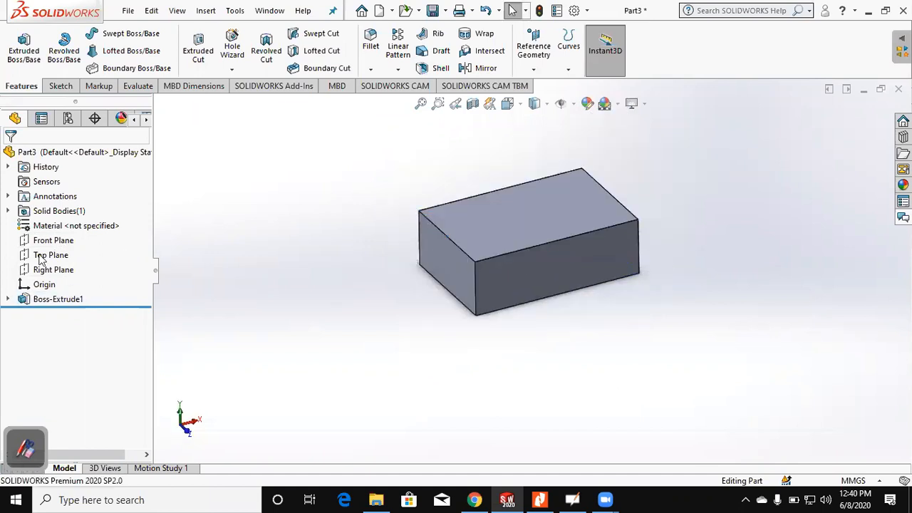
Step: Start a sketch on the block's top face and draw a circle about 57 mm in diameter centered on the origin
left_click(39, 258)
key("Escape")
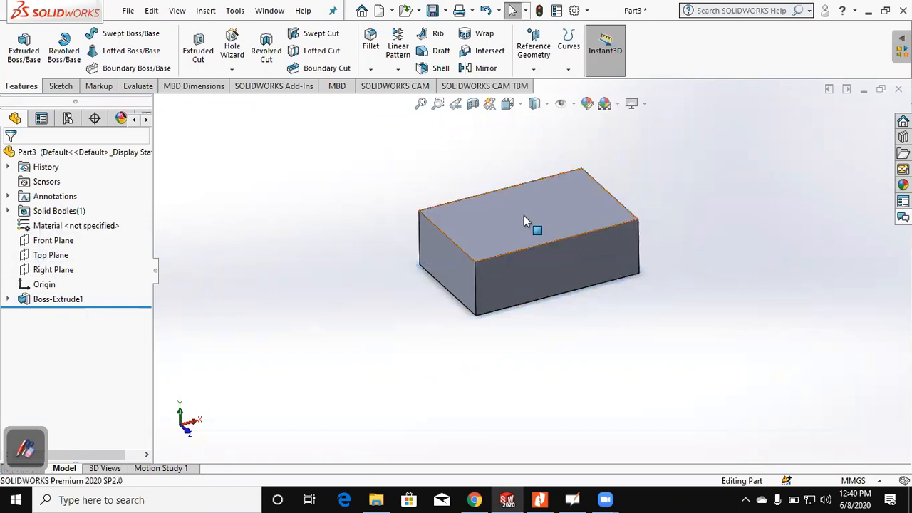
left_click(487, 221)
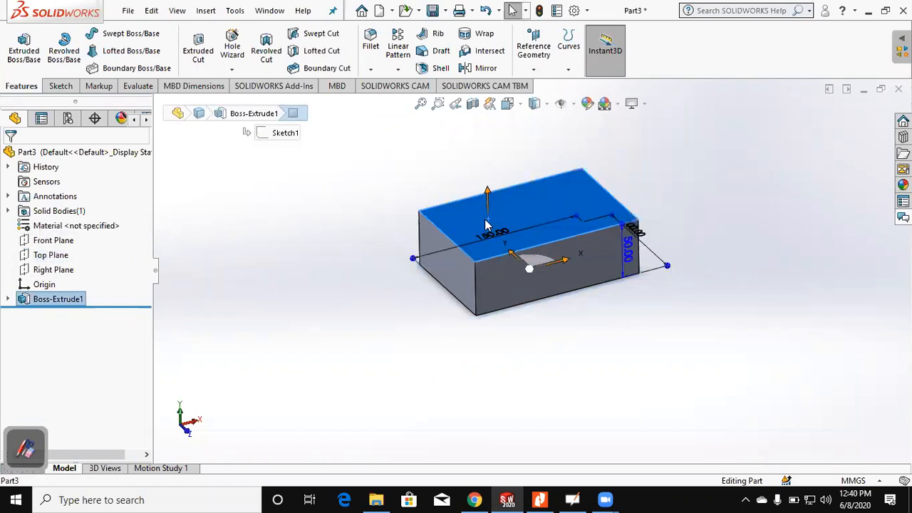
left_click(24, 55)
left_click(21, 57)
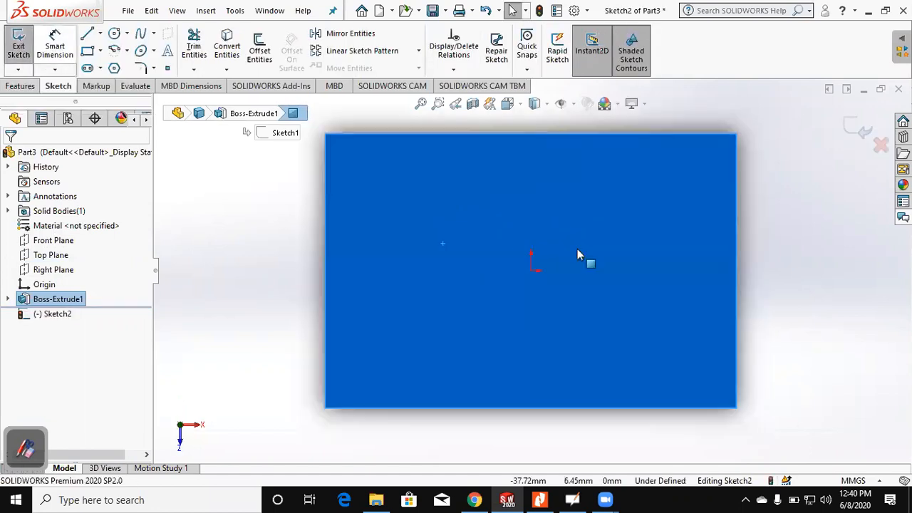
scroll(544, 216, "up", 2)
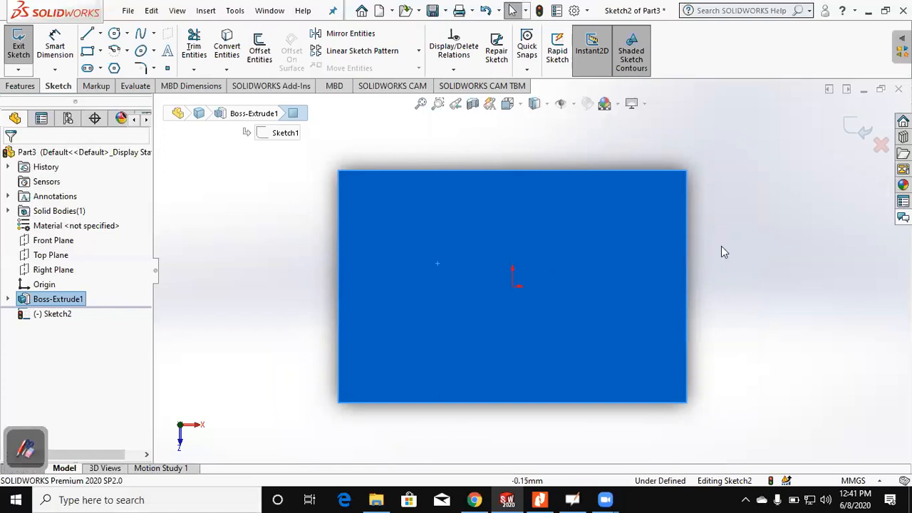
middle_click_drag(721, 245, 732, 174)
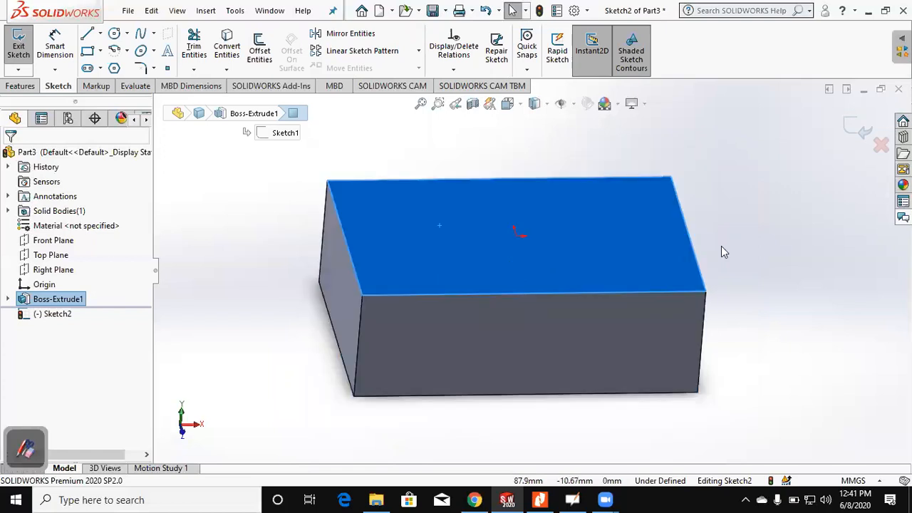
key("ctrl+8")
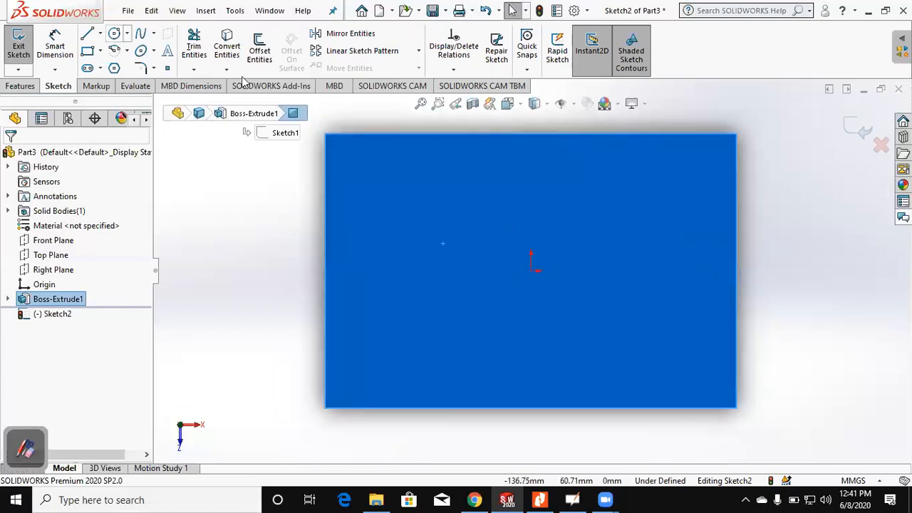
left_click(531, 271)
left_click(551, 197)
Step: Dimension the circle's diameter at 50 mm and exit the sketch
left_click(49, 52)
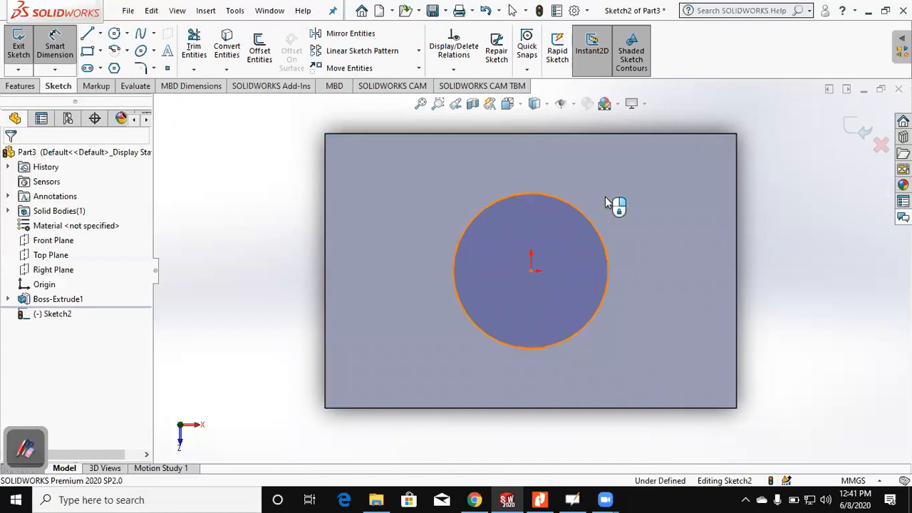
left_click(607, 202)
left_click(606, 196)
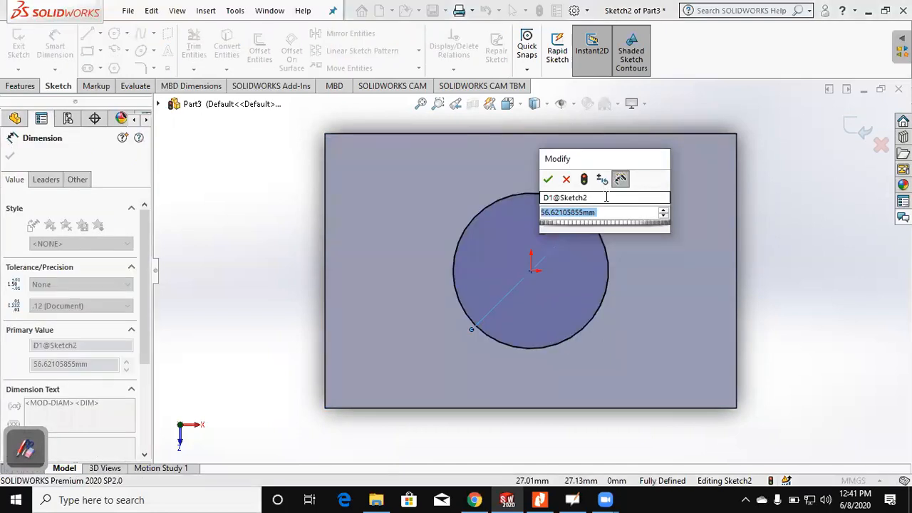
type("50")
key("Return")
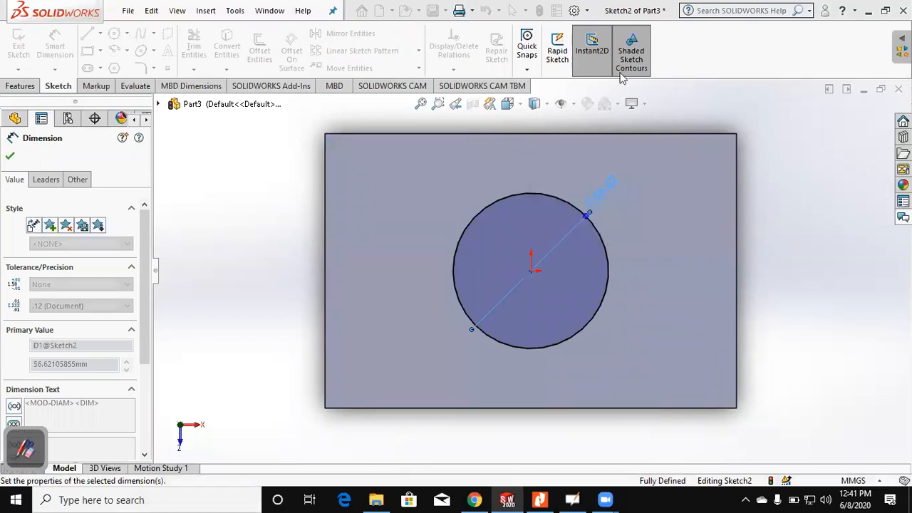
double_click(795, 272)
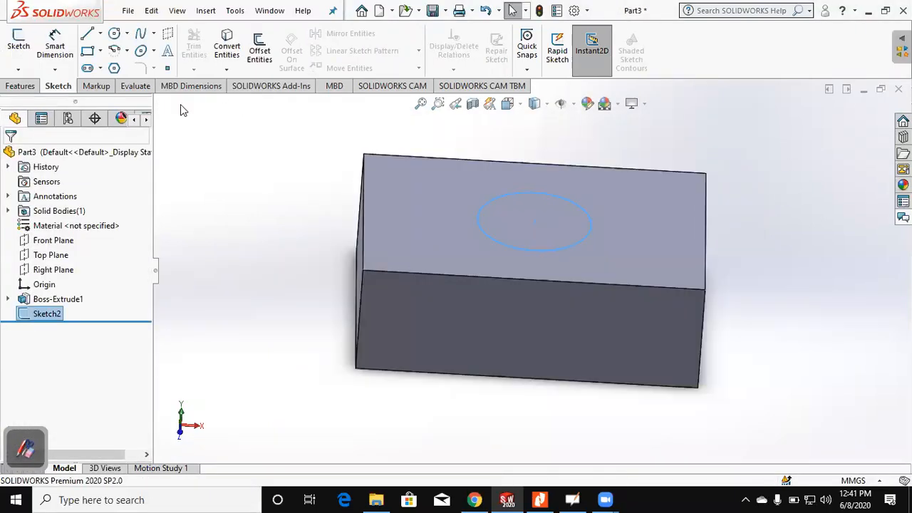
Step: Boss-extrude the circle sketch upward from the block's top face to a blind depth of 100 mm
left_click(20, 85)
left_click(23, 54)
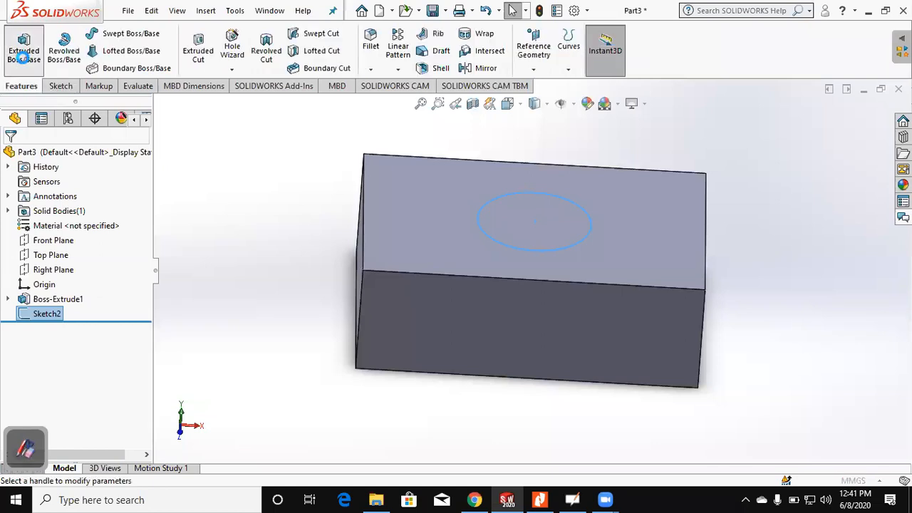
middle_click_drag(349, 217, 377, 224)
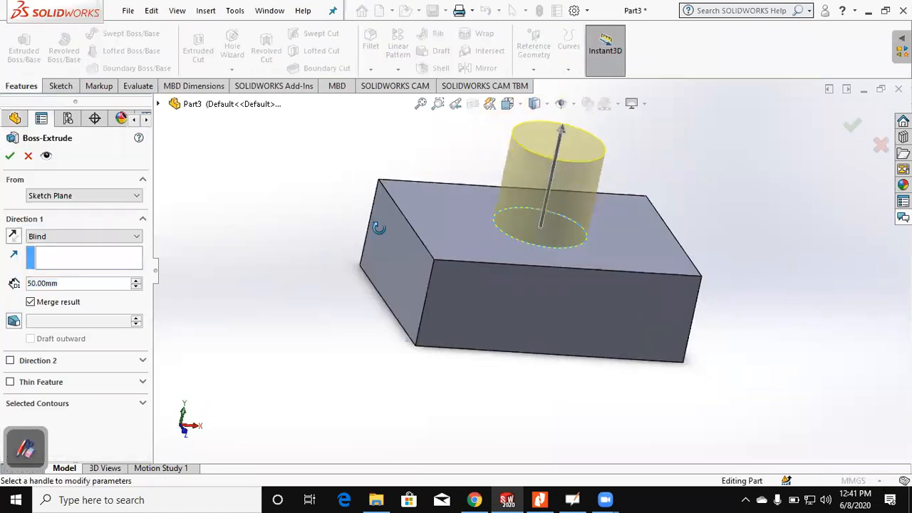
double_click(57, 284)
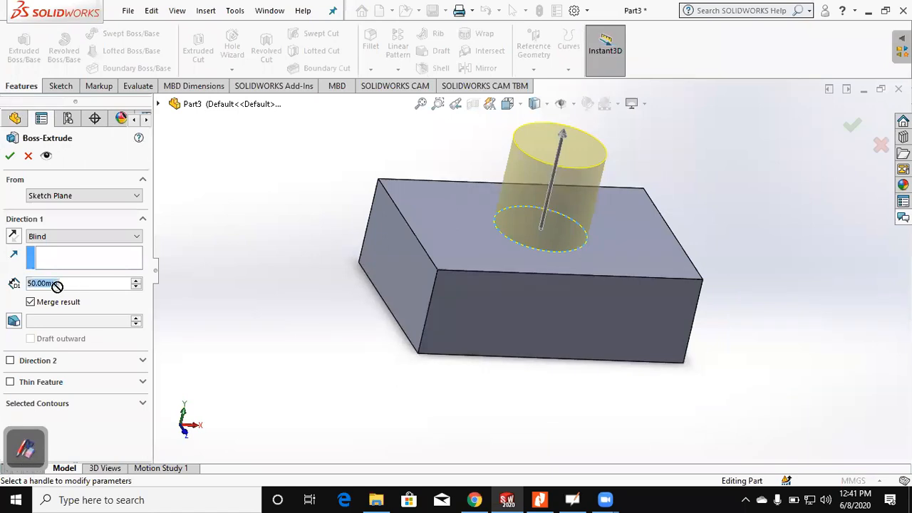
type("100")
key("Return")
scroll(273, 233, "up", 2)
middle_click_drag(273, 234, 273, 233)
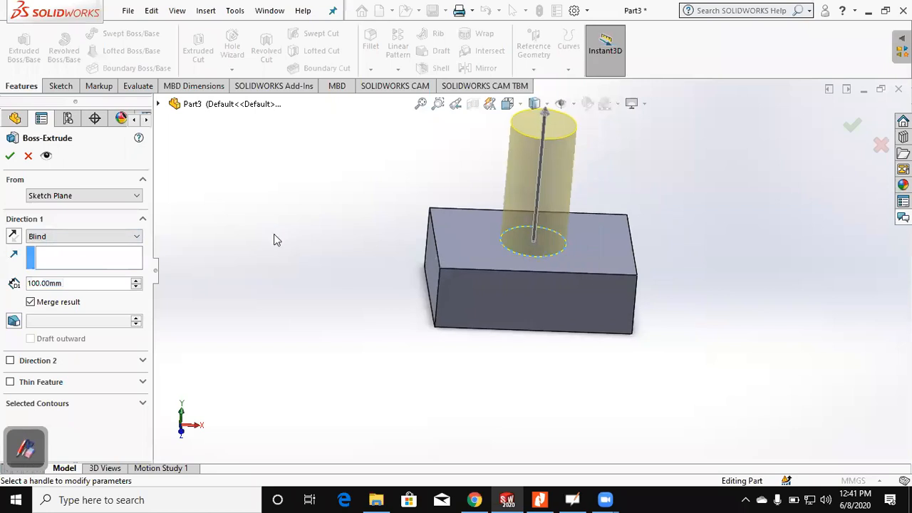
left_click(11, 156)
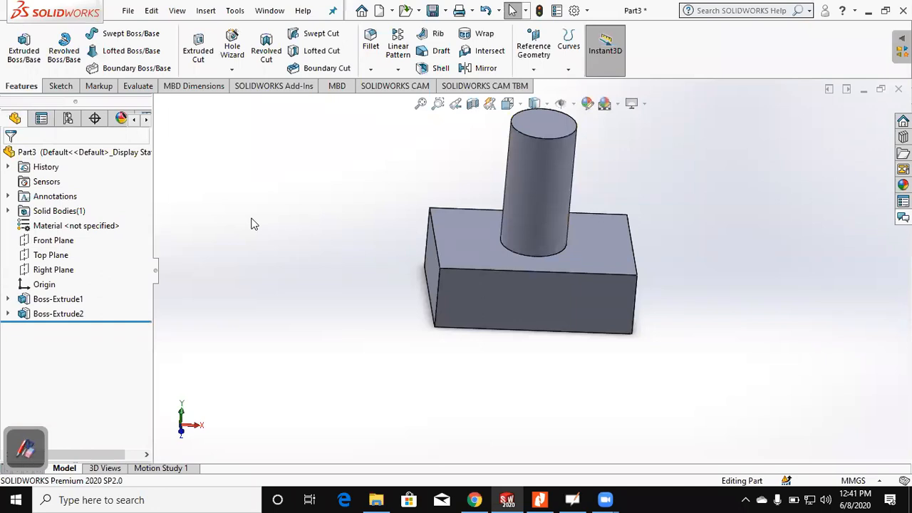
Step: Start a new sketch on the top face of the cylinder
middle_click_drag(499, 266, 561, 211)
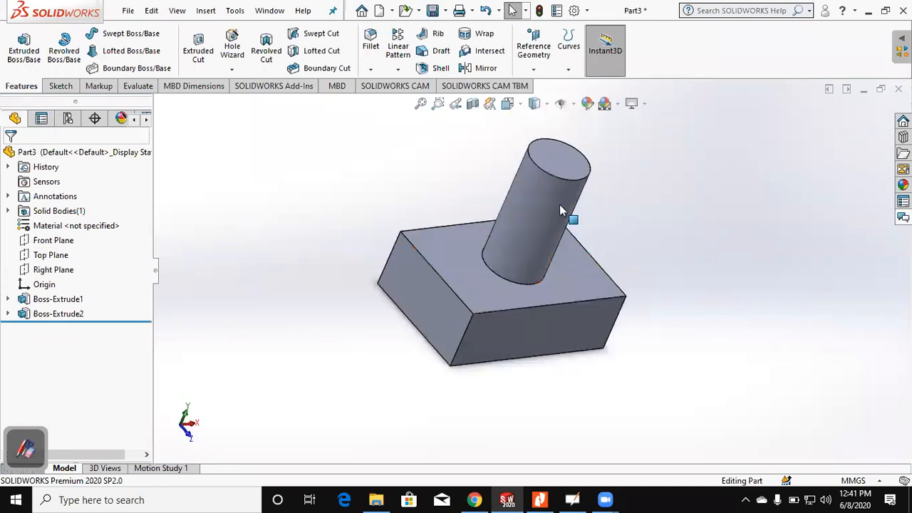
left_click(564, 168)
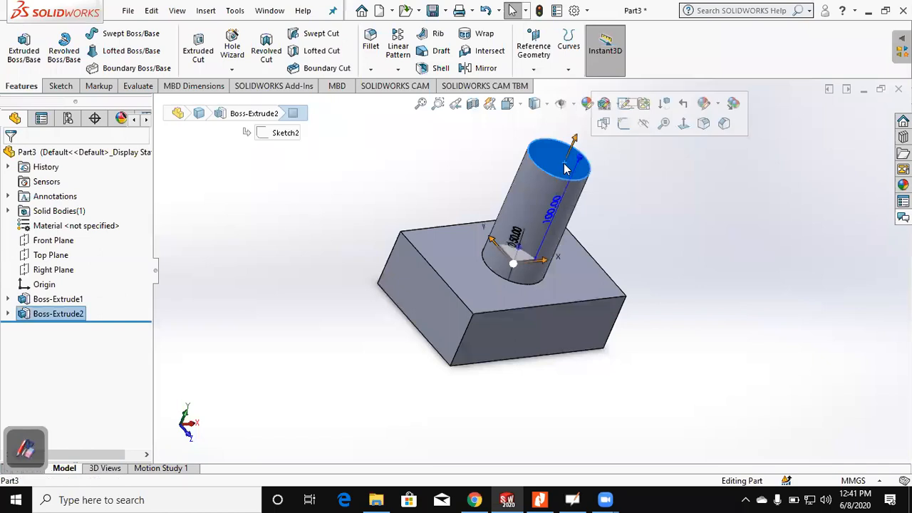
left_click(61, 86)
left_click(21, 51)
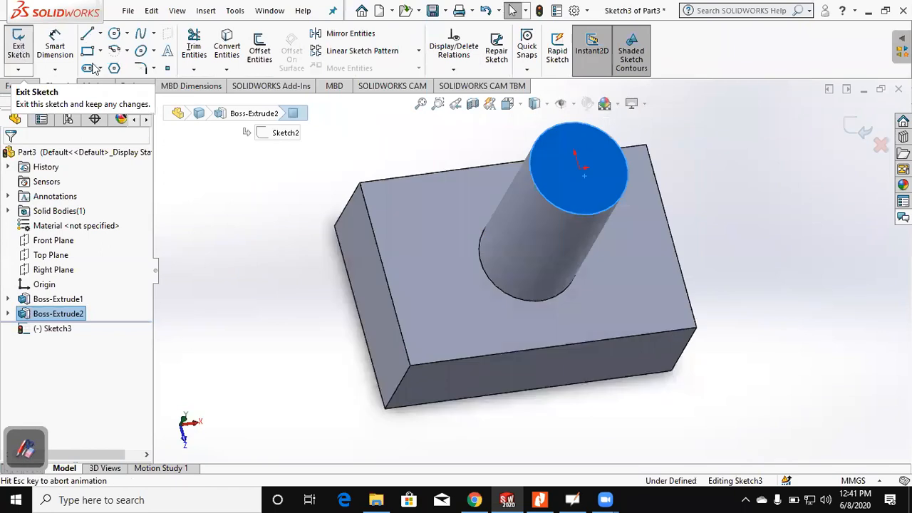
left_click(114, 34)
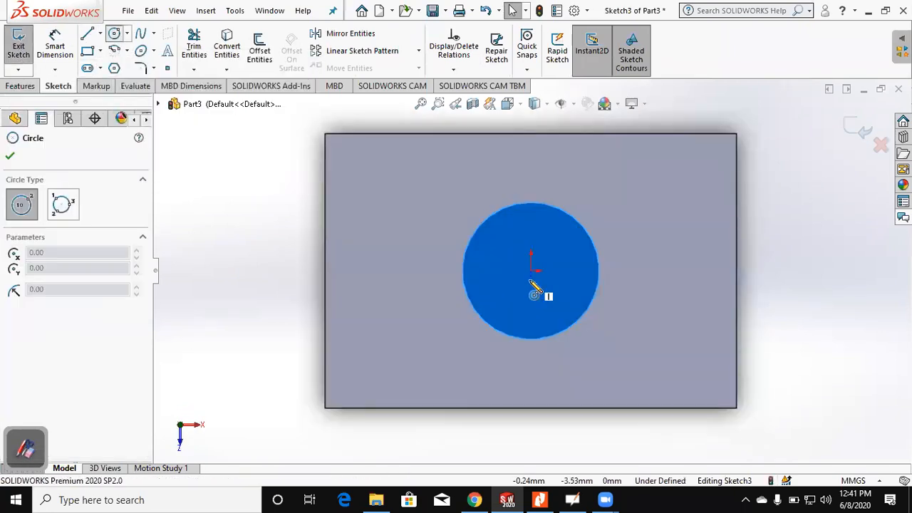
left_click(530, 271)
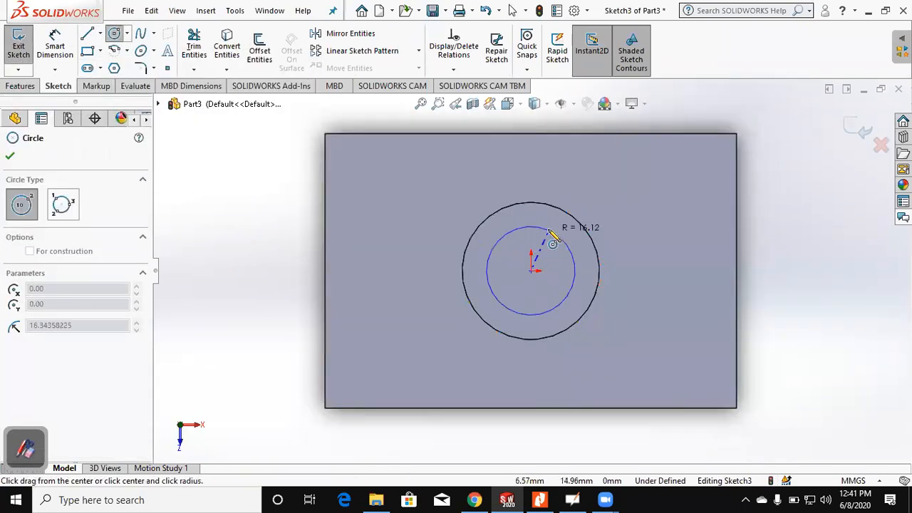
key("Escape")
Step: Draw a circle about 20 mm in diameter inside the cylinder's top face, with its center slightly off the origin
left_click(117, 35)
scroll(468, 273, "down", 2)
left_click(557, 277)
left_click(595, 271)
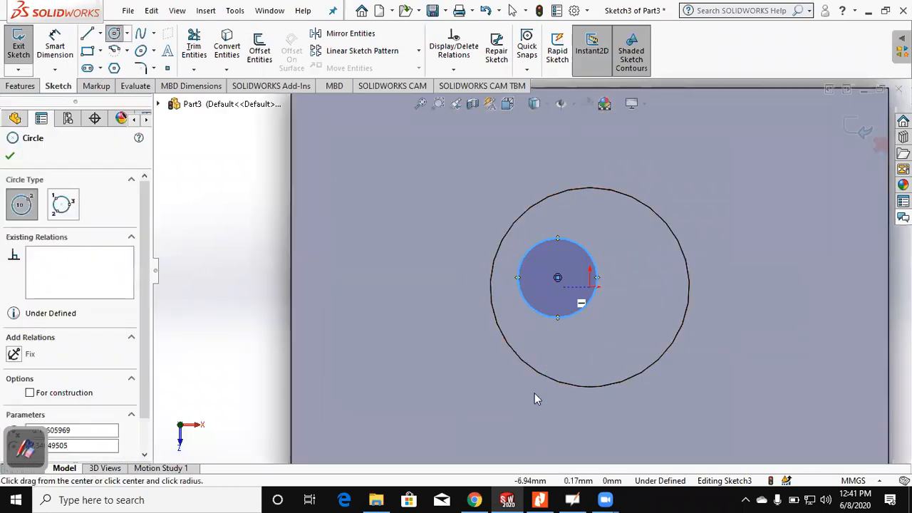
key("Escape")
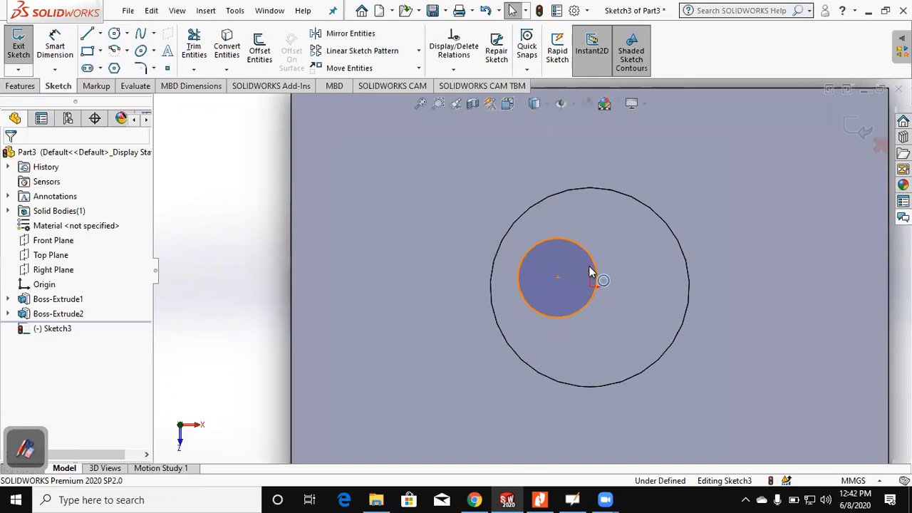
Step: Add a Concentric relation between the small circle and the cylinder's circular top edge
left_click(642, 208)
left_click(642, 208, "ctrl")
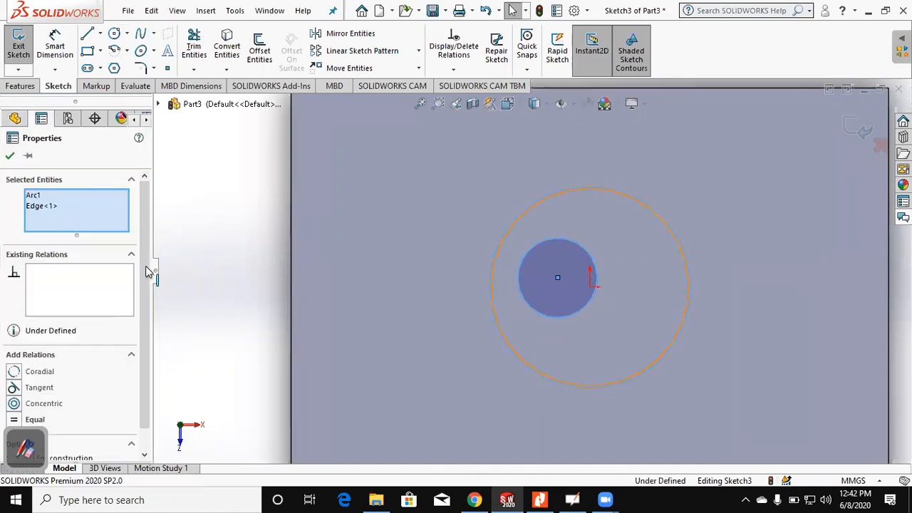
left_click(31, 403)
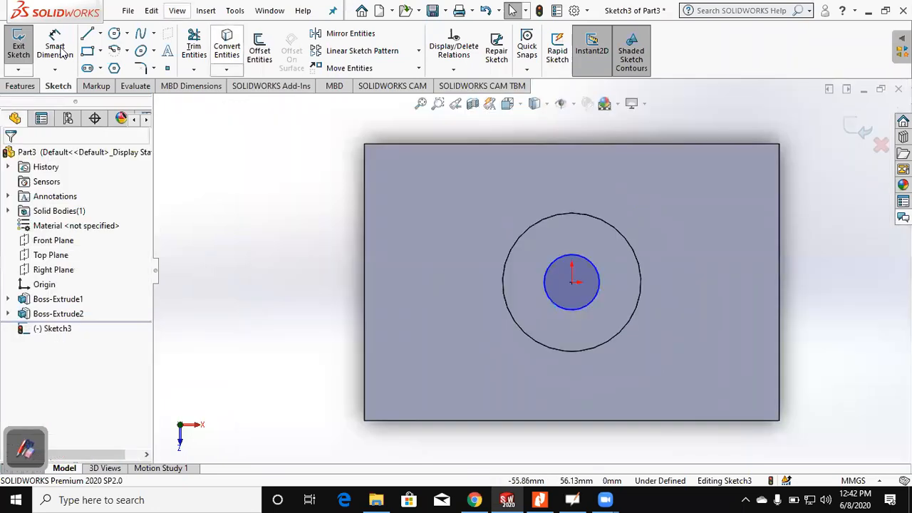
Step: Dimension the small circle's diameter at 20 mm and exit the sketch
left_click(62, 52)
left_click(585, 258)
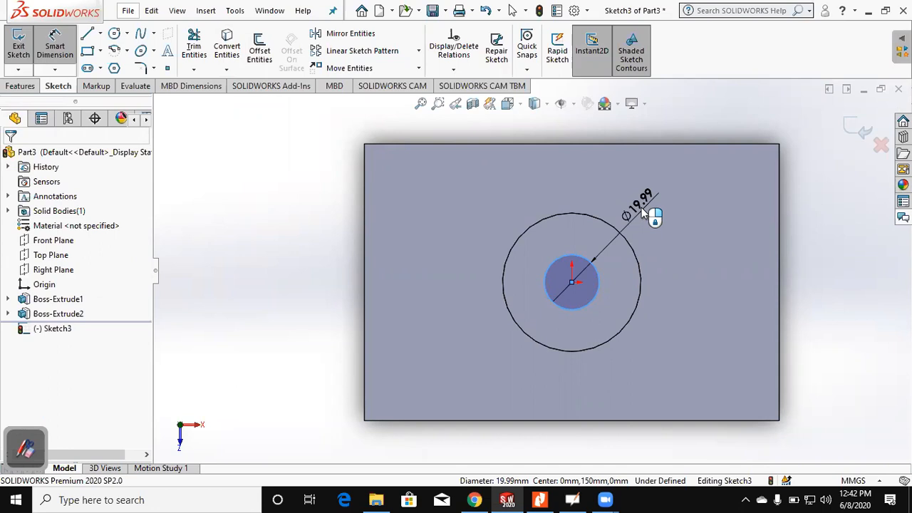
left_click(643, 211)
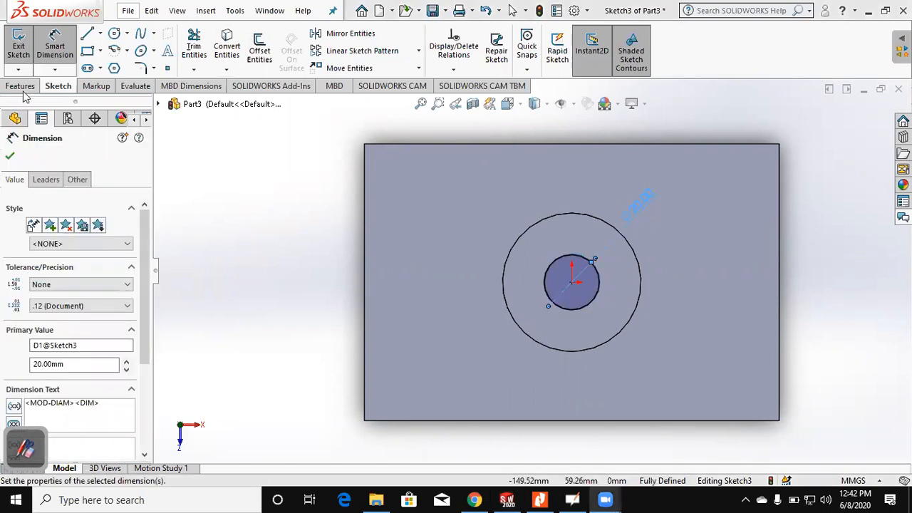
left_click(20, 86)
mouse_move(295, 320)
middle_mouse_down()
mouse_move(301, 159)
mouse_move(326, 179)
mouse_move(390, 202)
middle_mouse_up()
key("Escape")
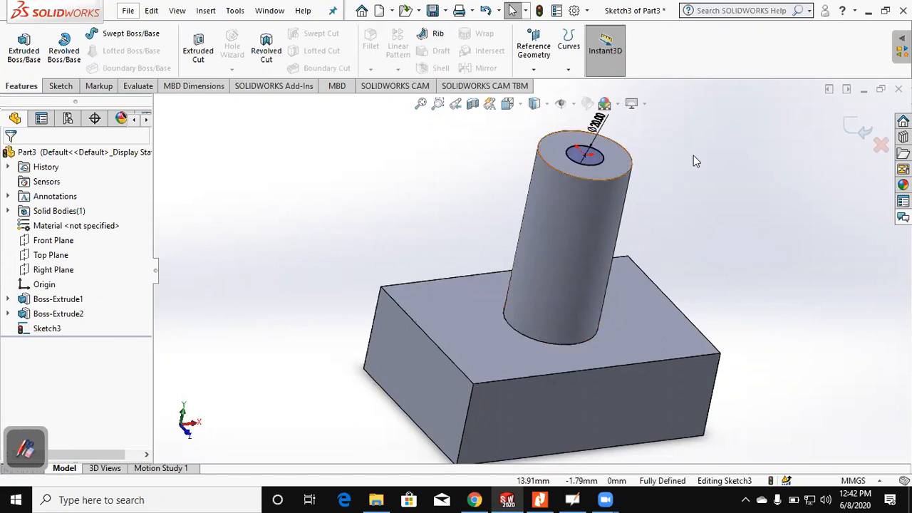
left_click(863, 130)
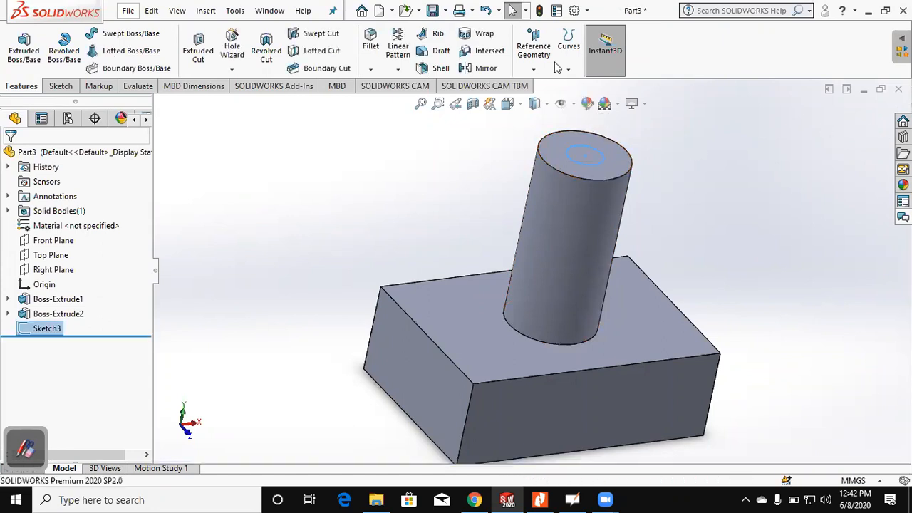
Step: Set up a blind Extruded Cut of the small circle into the cylinder with a 50 mm depth
left_click(195, 53)
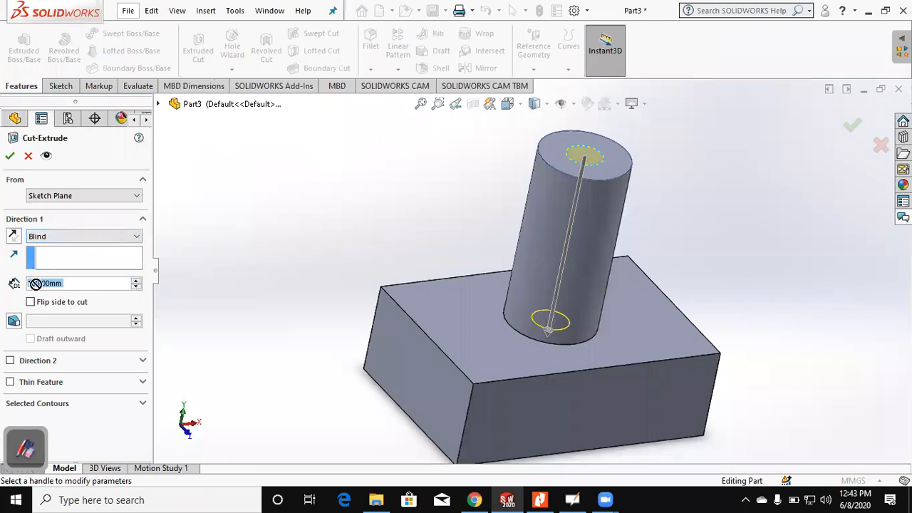
type("50")
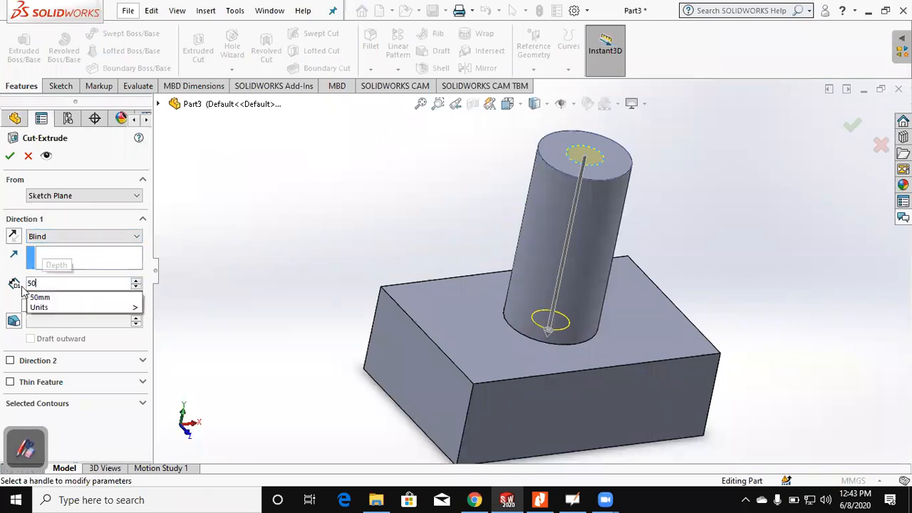
key("Return")
middle_click_drag(306, 193, 320, 179)
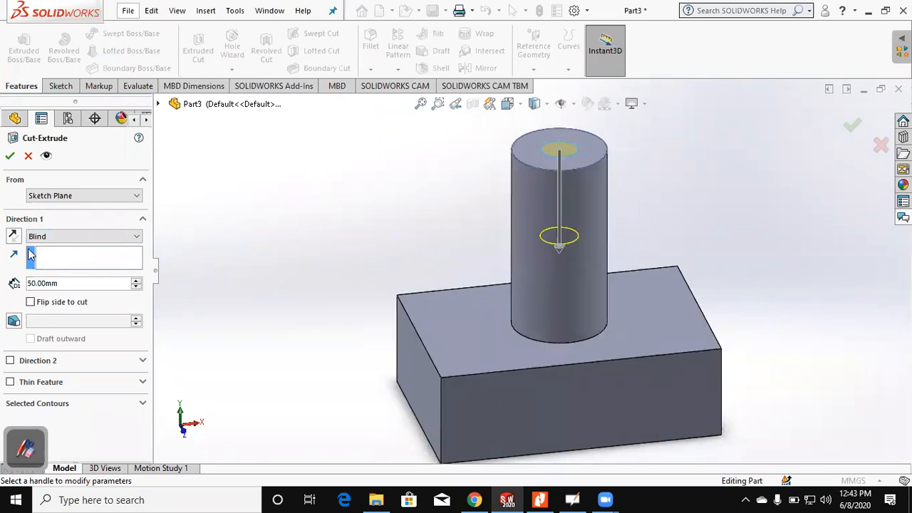
middle_click_drag(306, 214, 340, 207)
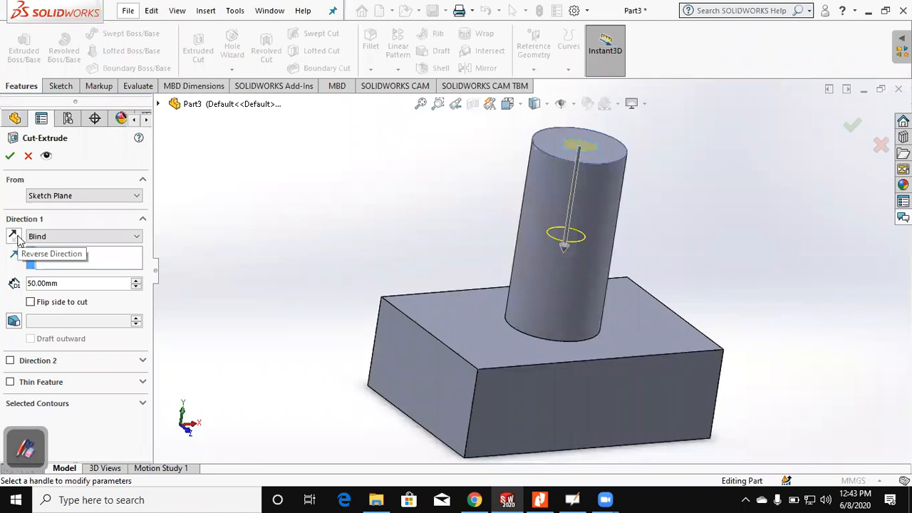
Step: Preview the cut in the reversed direction, restore the downward direction, and accept the Cut-Extrude
left_click(13, 236)
left_click(15, 238)
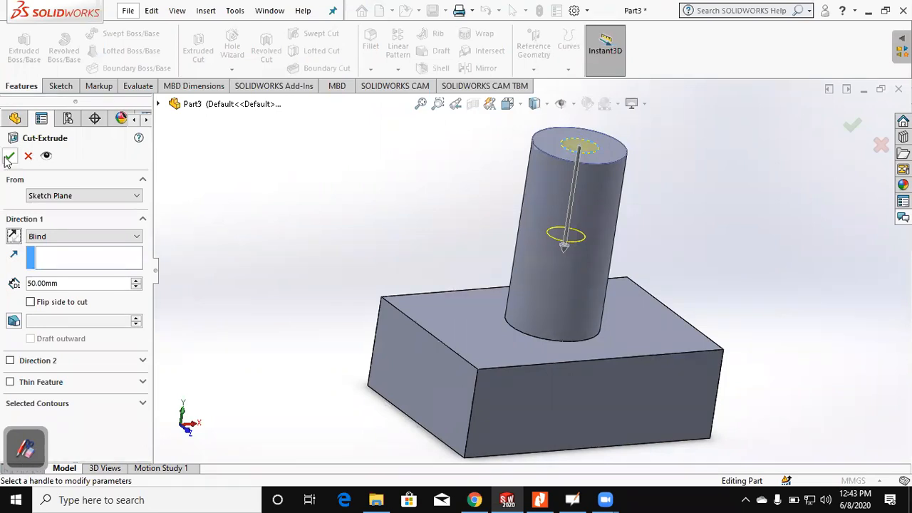
key("Return")
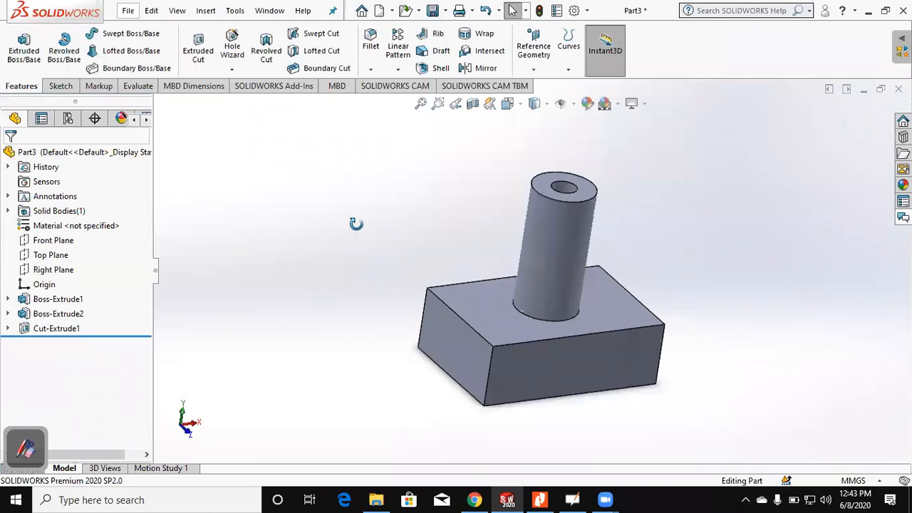
left_click_drag(357, 340, 382, 320)
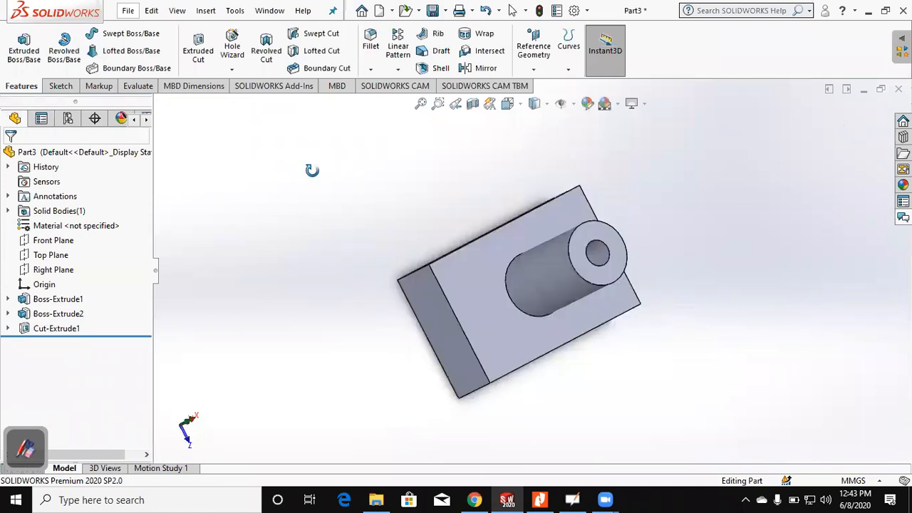
Step: Examine the blind hole in a section view cut by the Front, Top and Right planes in turn, and turn the section off
middle_click_drag(389, 243, 383, 187)
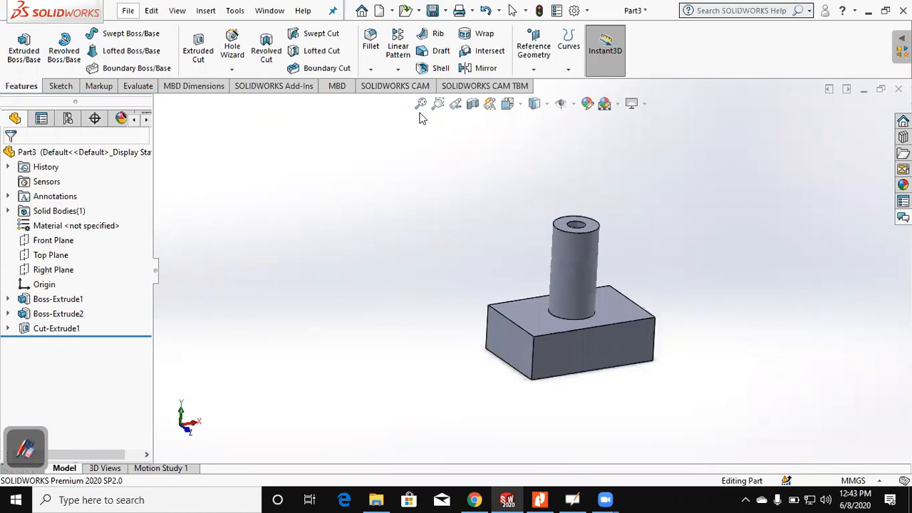
left_click(476, 108)
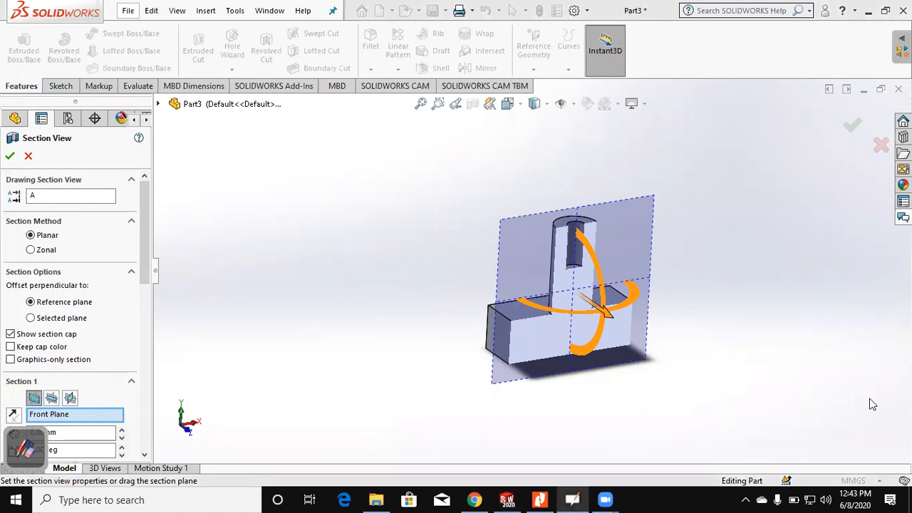
left_click(34, 452)
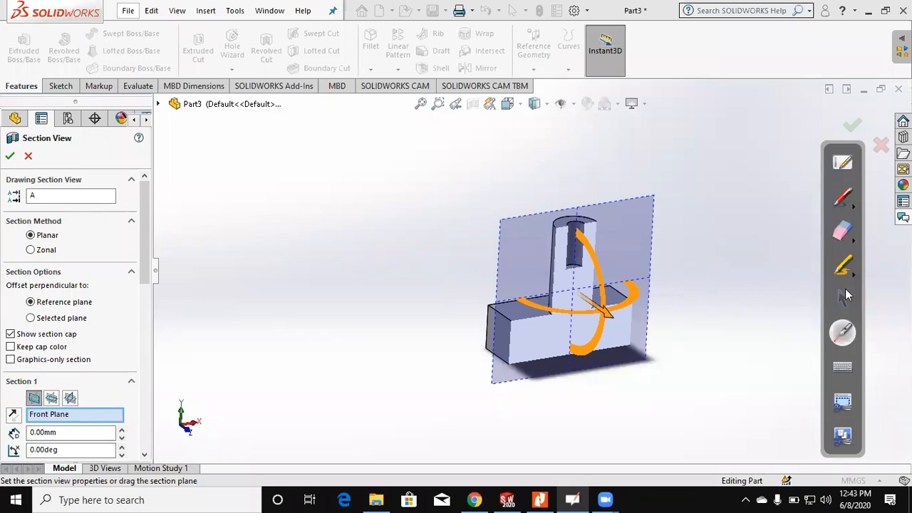
left_click(54, 398)
left_click(71, 398)
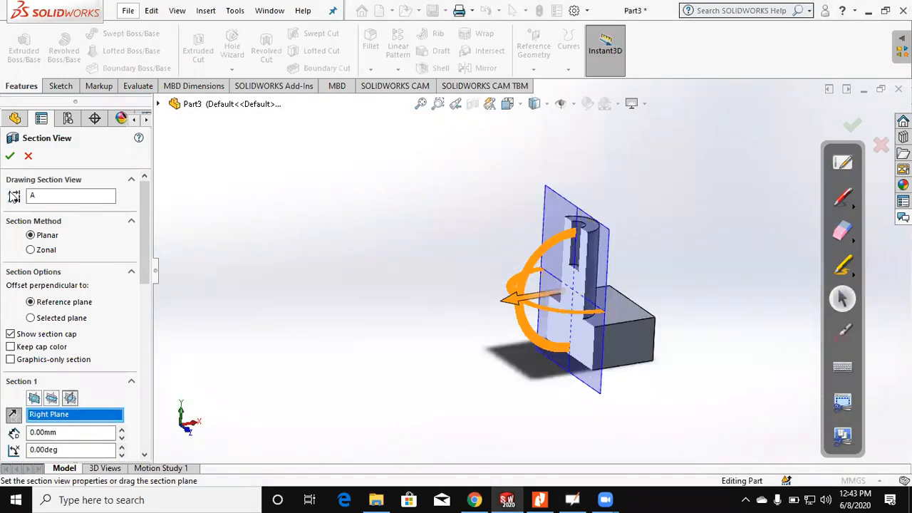
middle_click_drag(413, 215, 417, 238)
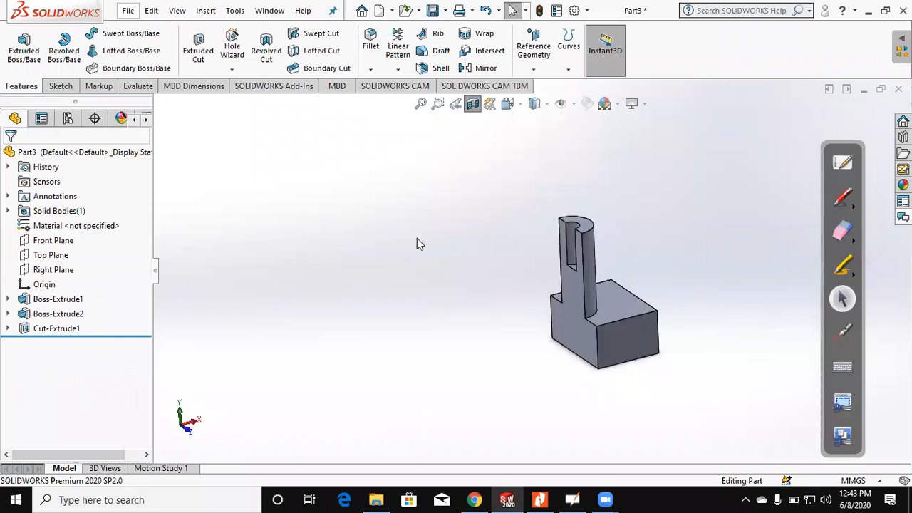
left_click(473, 104)
middle_click_drag(416, 264, 404, 260)
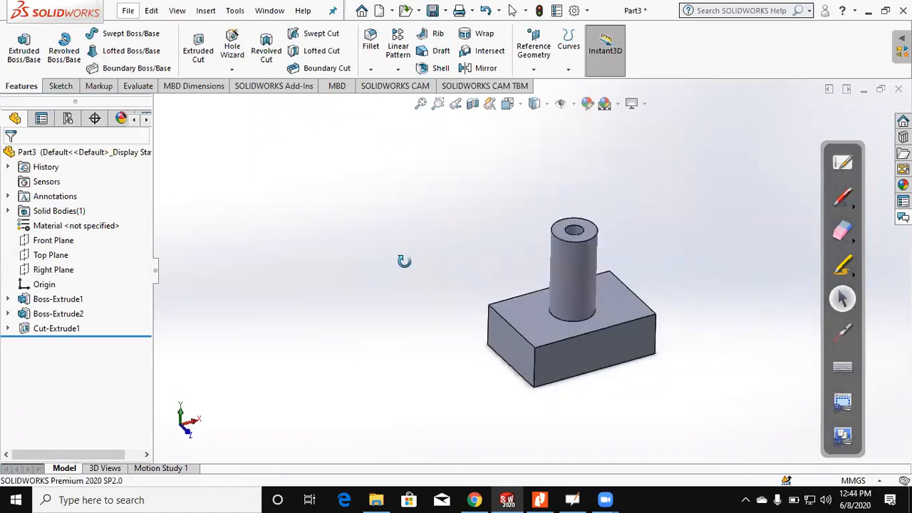
Step: Examine the part from several sides and return to the isometric view
key("Escape")
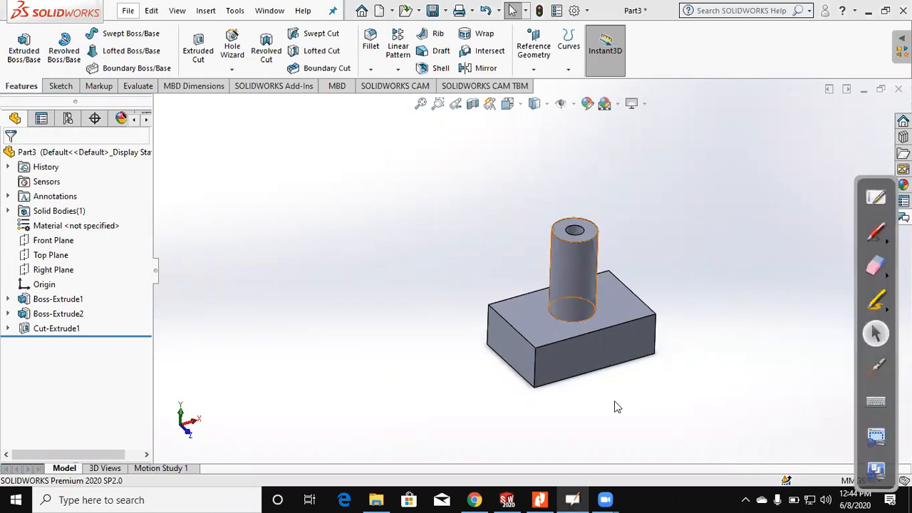
scroll(611, 295, "down", 3)
middle_click_drag(612, 295, 588, 277)
scroll(573, 267, "down", 2)
scroll(561, 299, "up", 5)
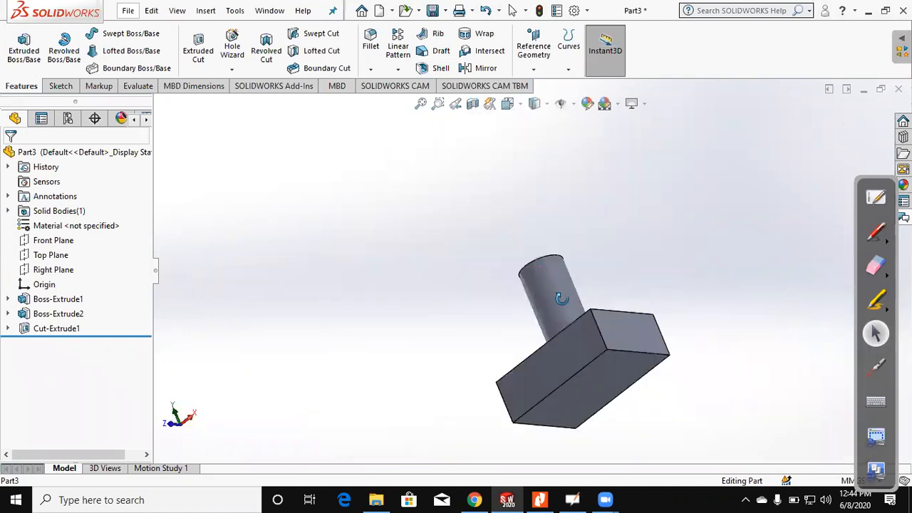
middle_click_drag(588, 330, 592, 318)
scroll(592, 318, "up", 3)
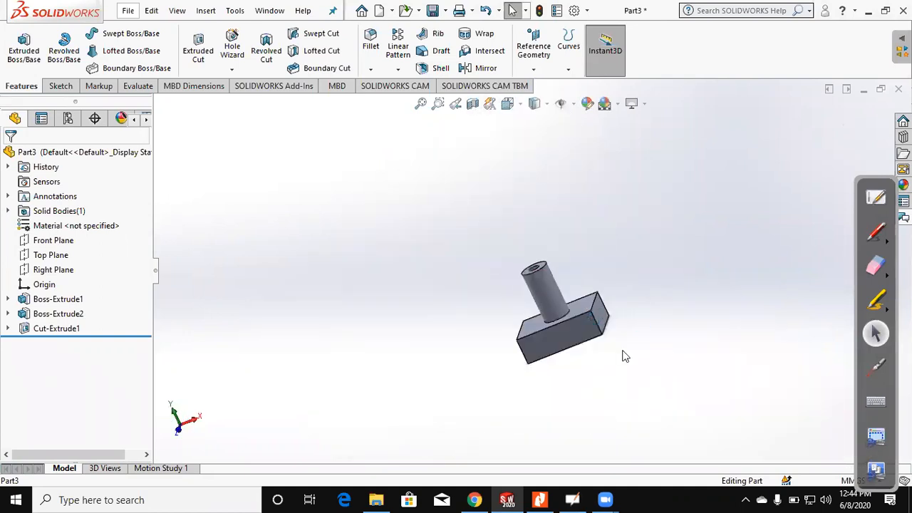
key("ctrl+7")
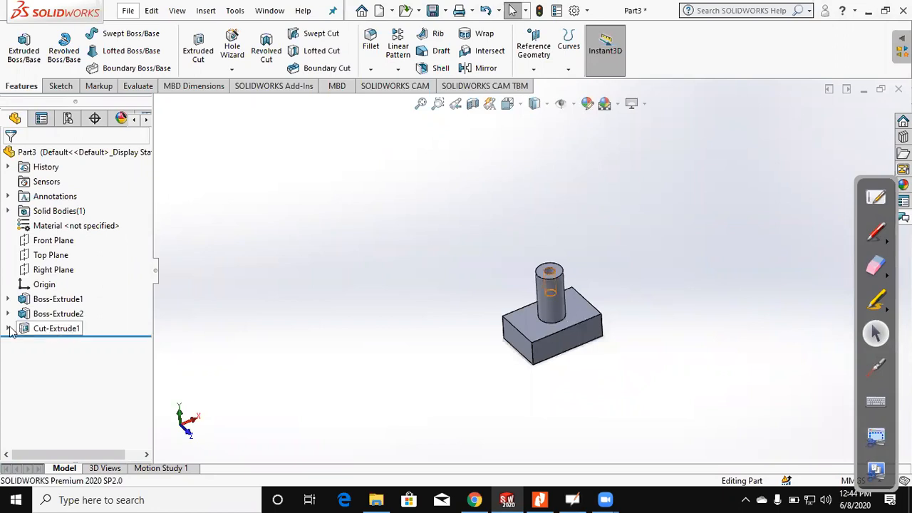
Step: Edit the sketch of the cut, setting the hole circle's diameter to 22 mm, and exit the sketch
right_click(50, 333)
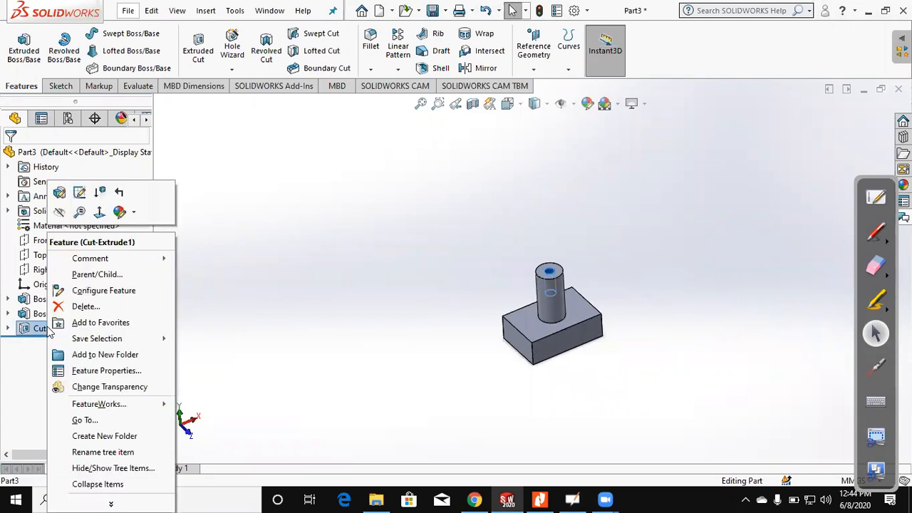
left_click(277, 350)
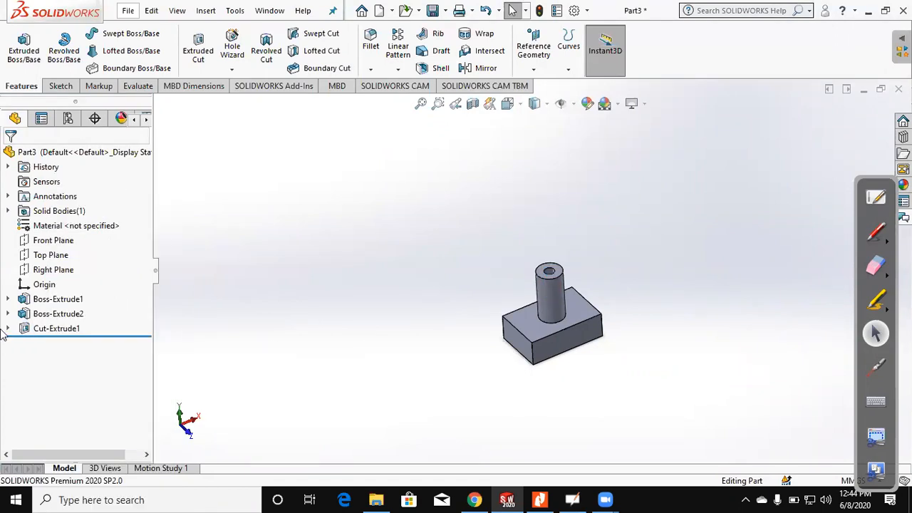
right_click(40, 331)
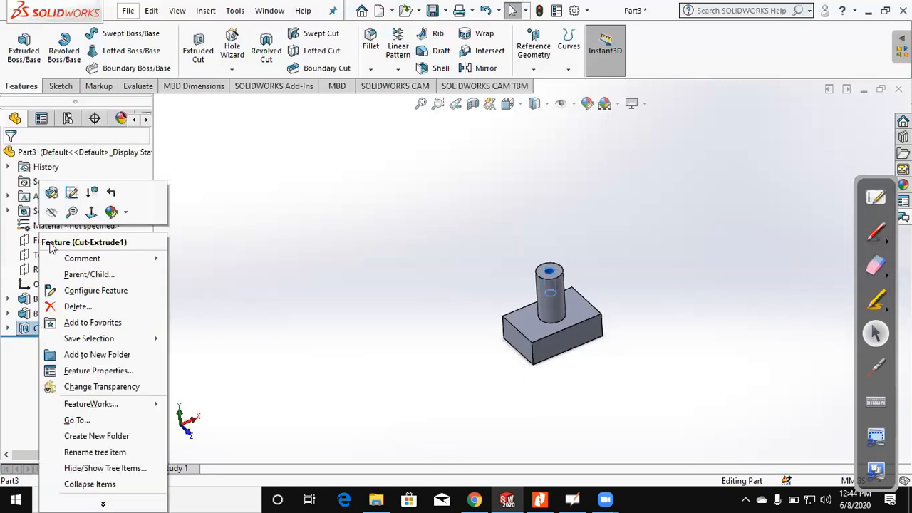
left_click(73, 194)
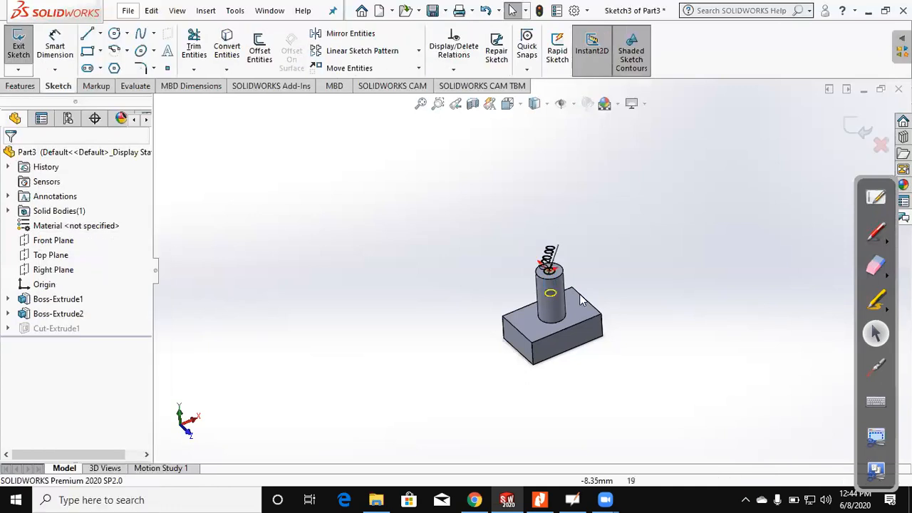
scroll(530, 256, "down", 5)
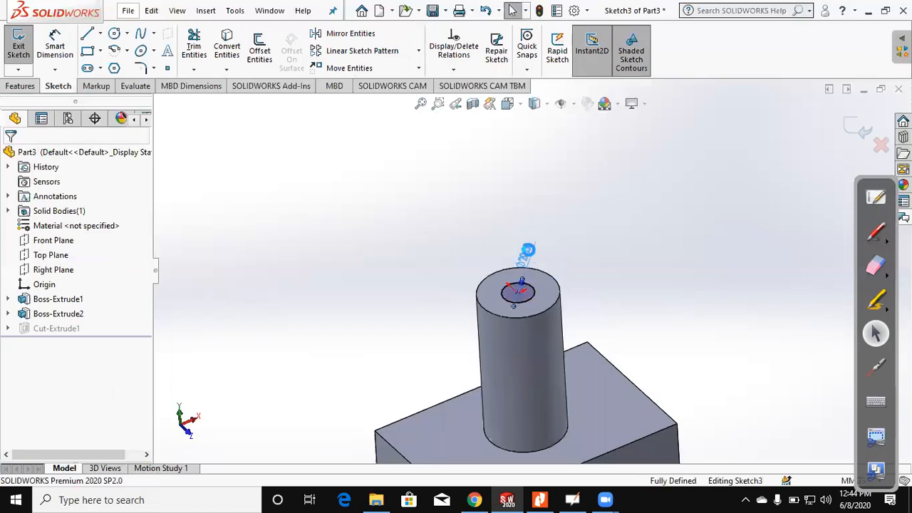
double_click(528, 253)
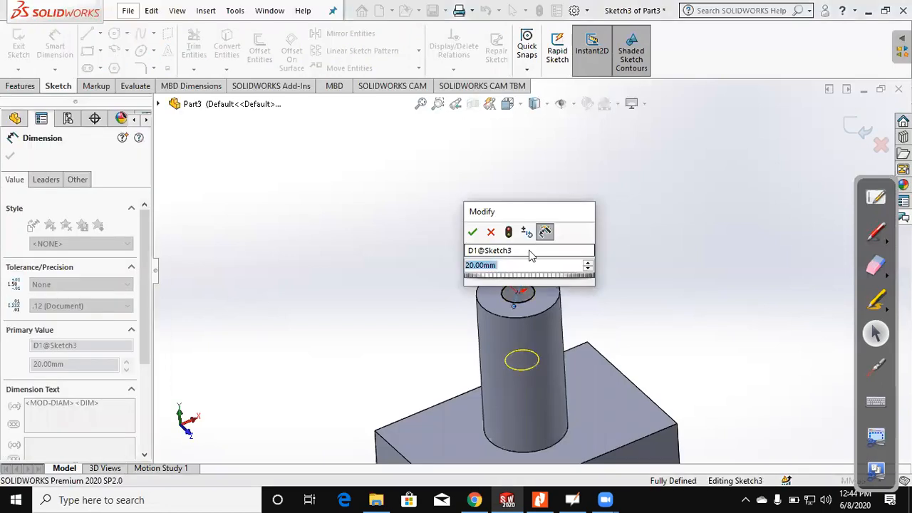
key("Return")
left_click(857, 127)
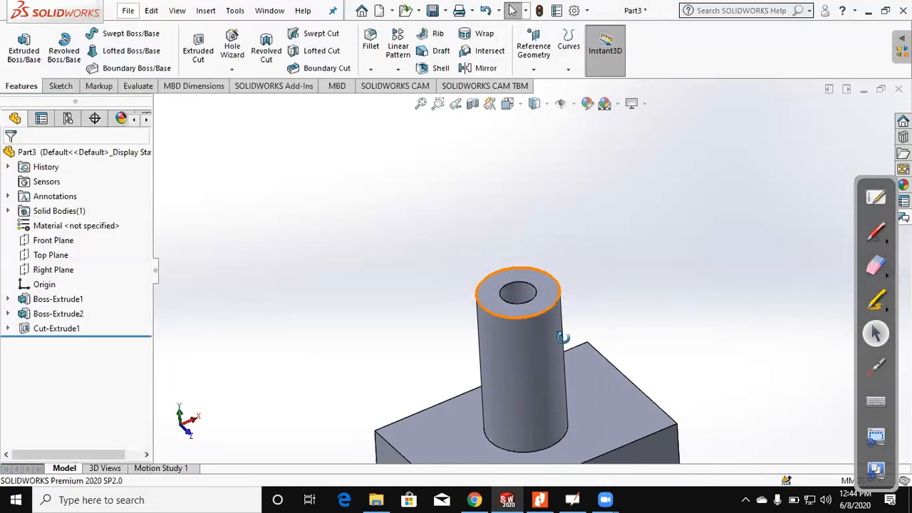
Step: Edit the cut feature to use the Through All end condition so the hole passes through the cylinder and block
scroll(523, 355, "up", 2)
middle_click_drag(524, 356, 558, 316)
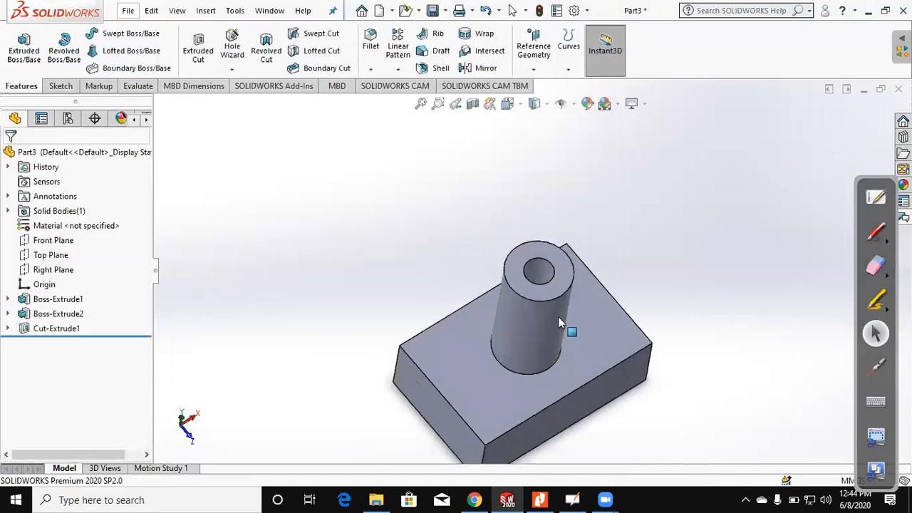
right_click(50, 335)
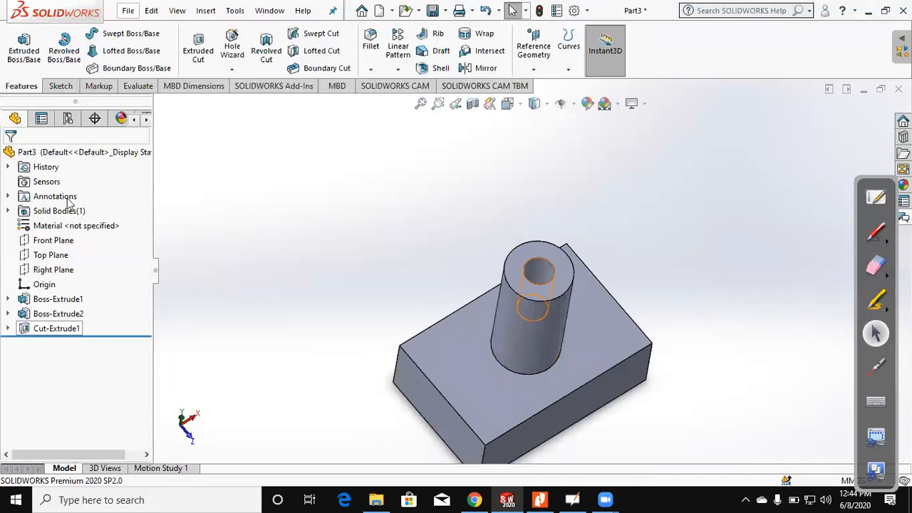
left_click(62, 192)
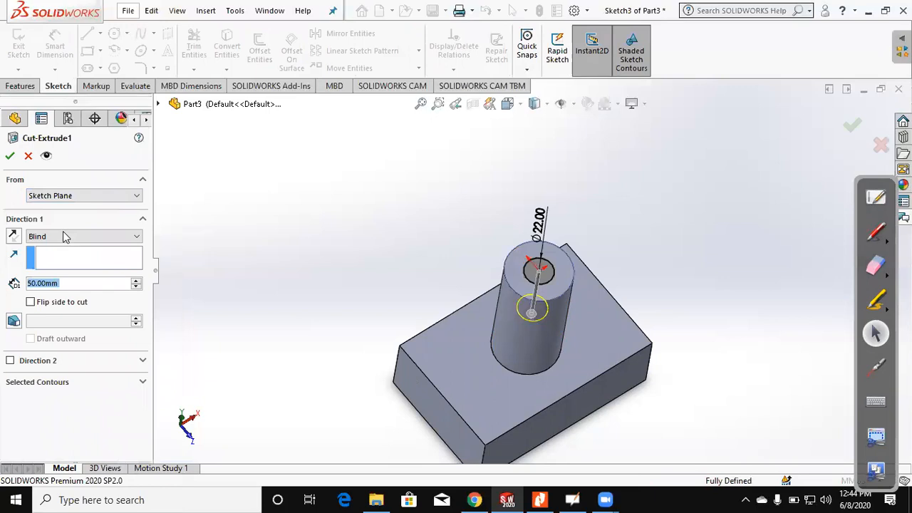
left_click(63, 237)
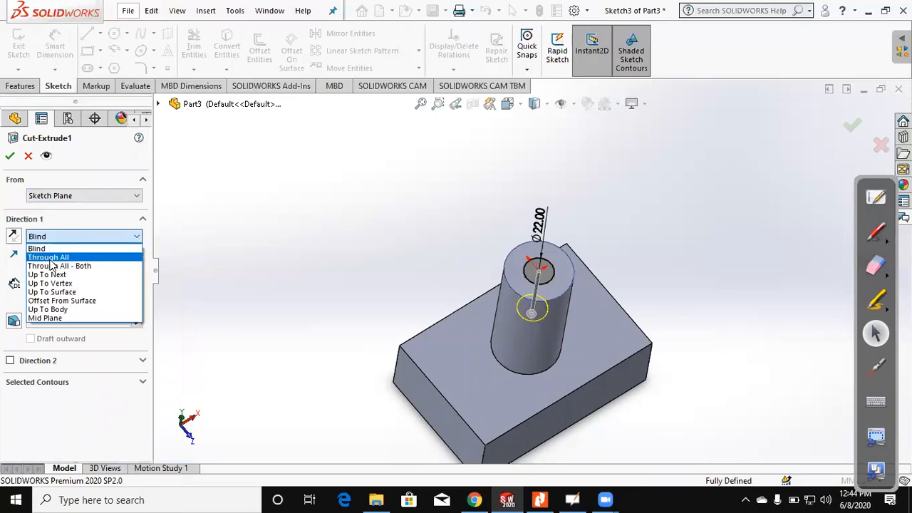
left_click(70, 239)
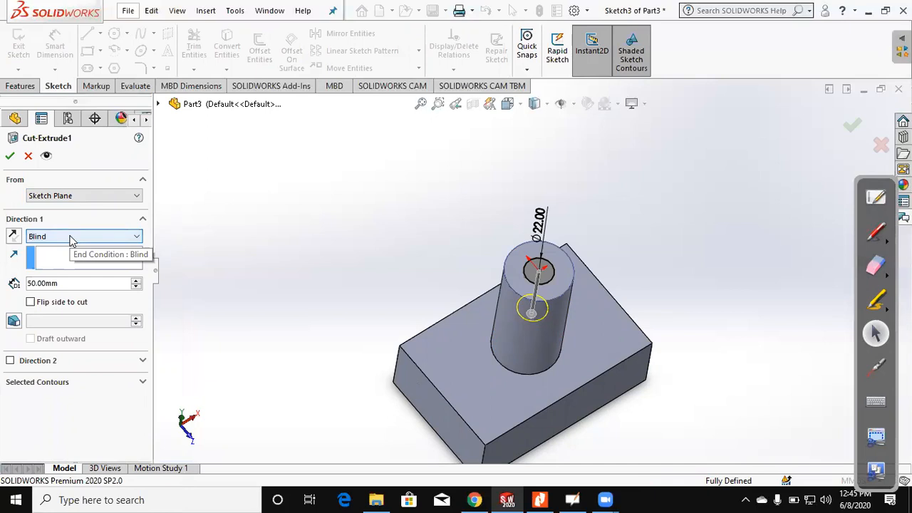
left_click(70, 239)
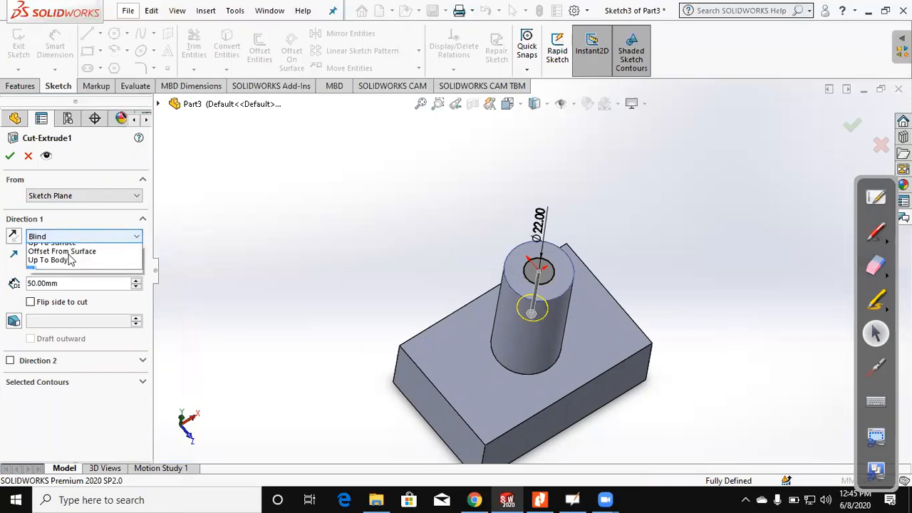
left_click(77, 258)
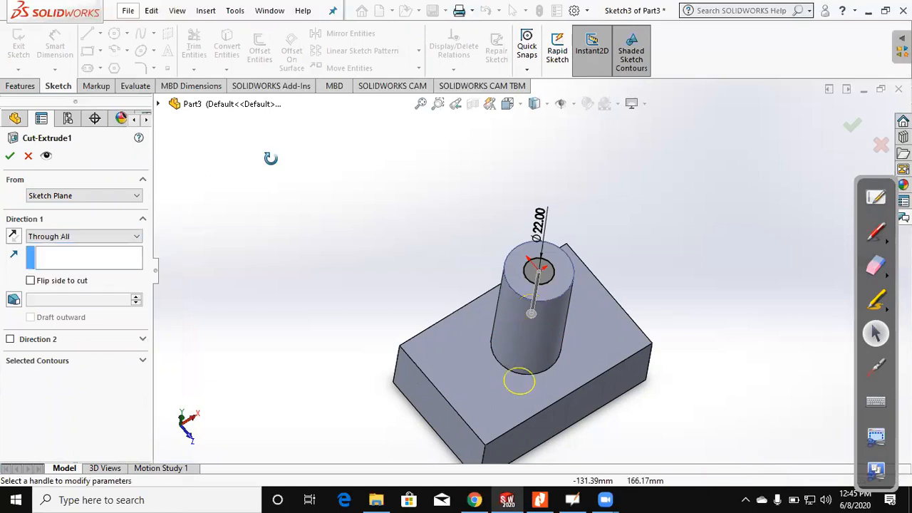
middle_click_drag(301, 194, 345, 255)
key("Return")
middle_click_drag(296, 106, 596, 376)
Step: Highlight the block, cylinder and hole features one after another to review what each one contributes
left_click(595, 376)
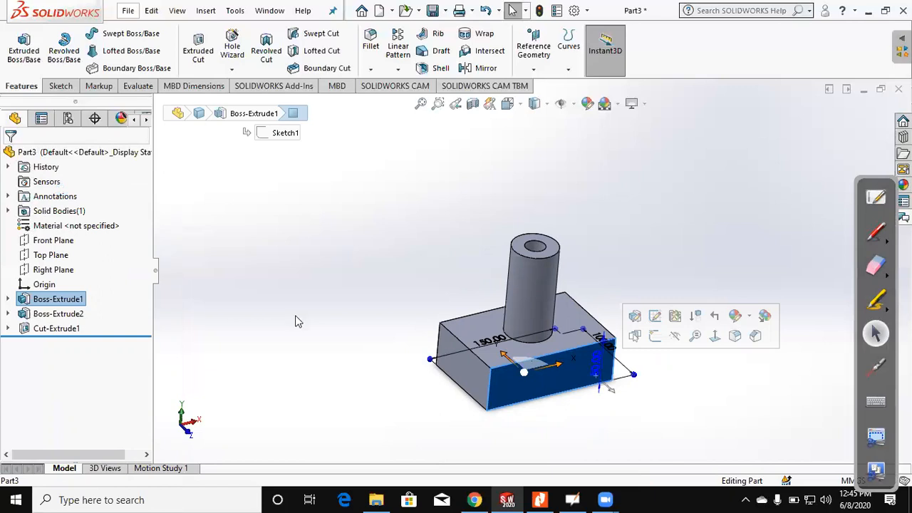
key("Escape")
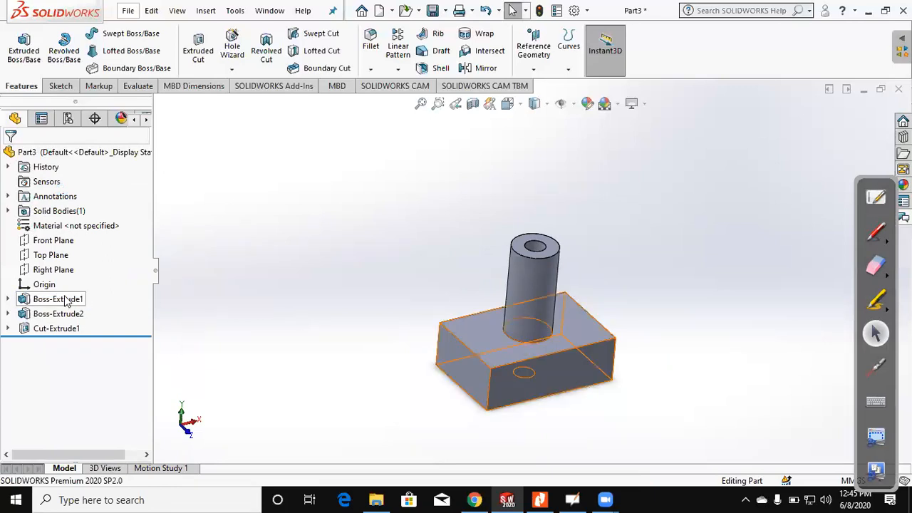
left_click(66, 302)
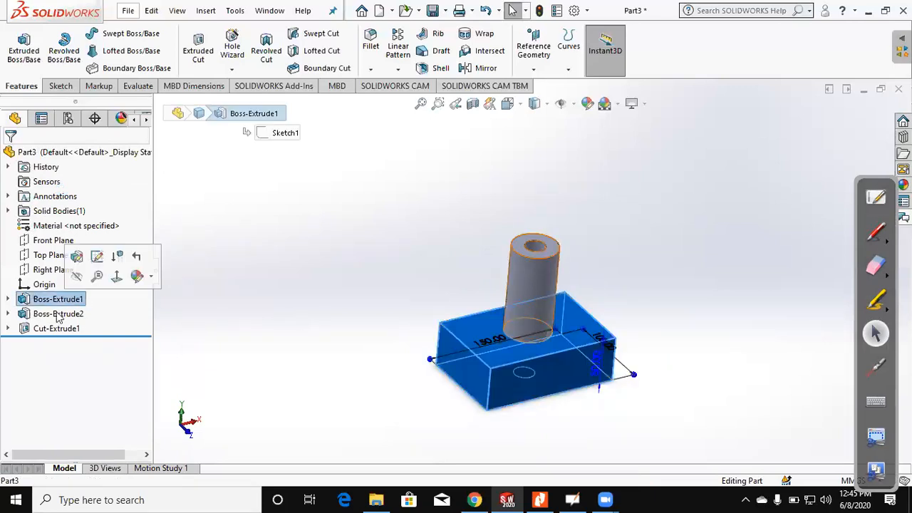
left_click(59, 314)
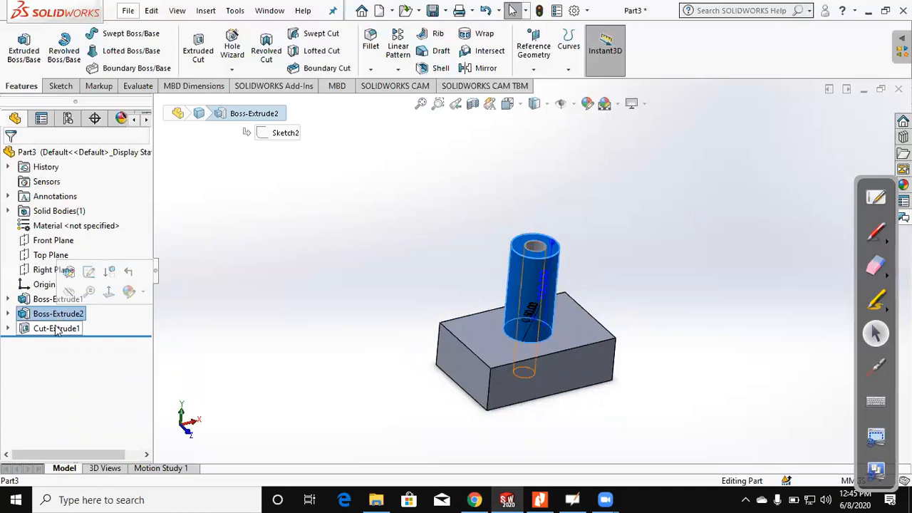
left_click(58, 327)
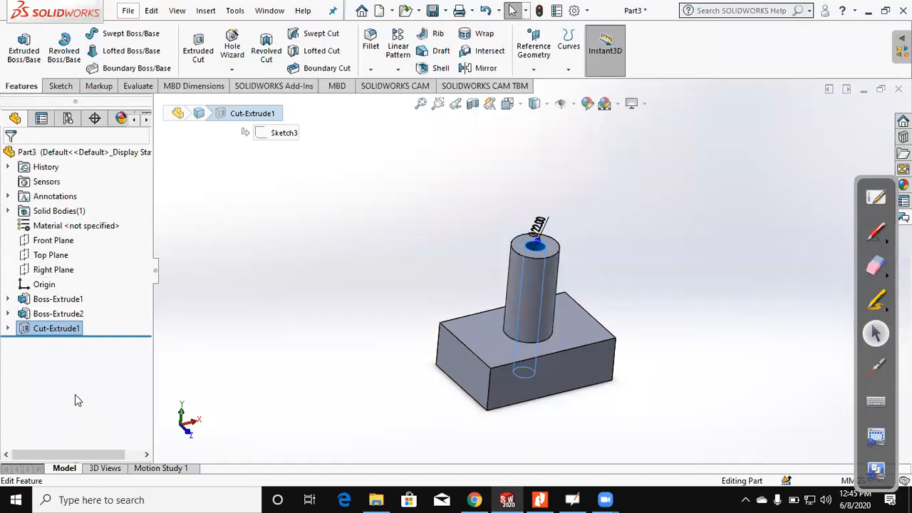
Step: Edit the block's extrusion, setting its blind depth to 20 mm, and accept the change
left_click(69, 305)
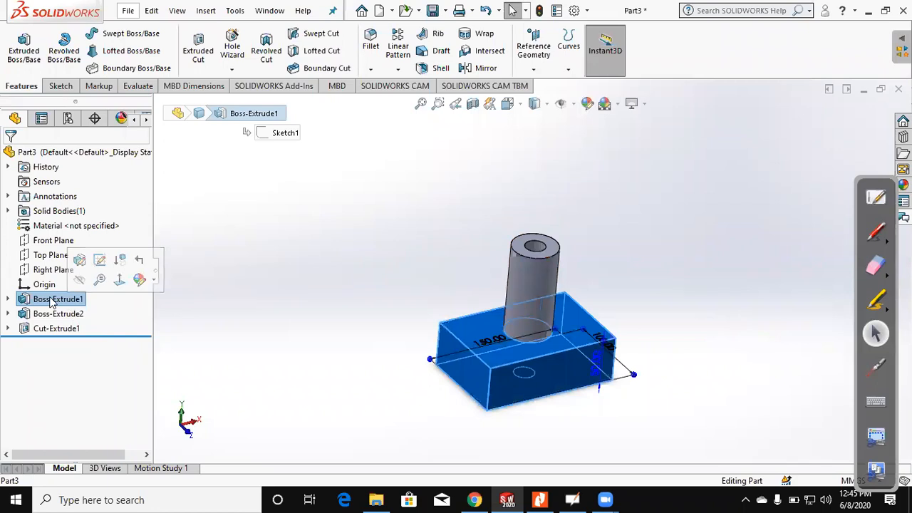
right_click(62, 241)
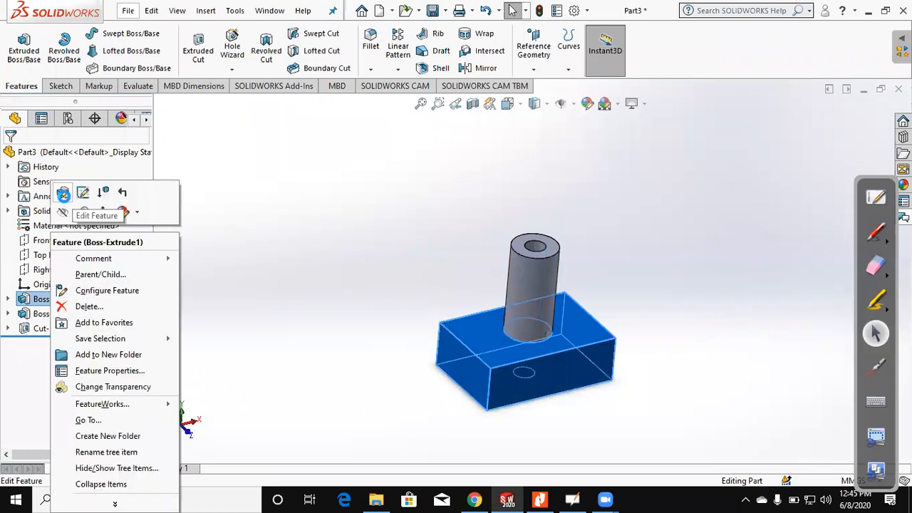
left_click(63, 194)
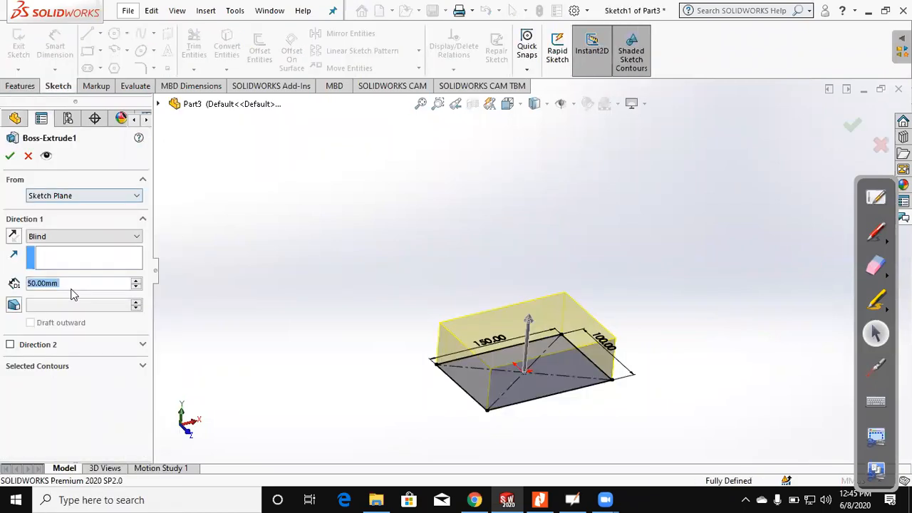
type("20")
key("Return")
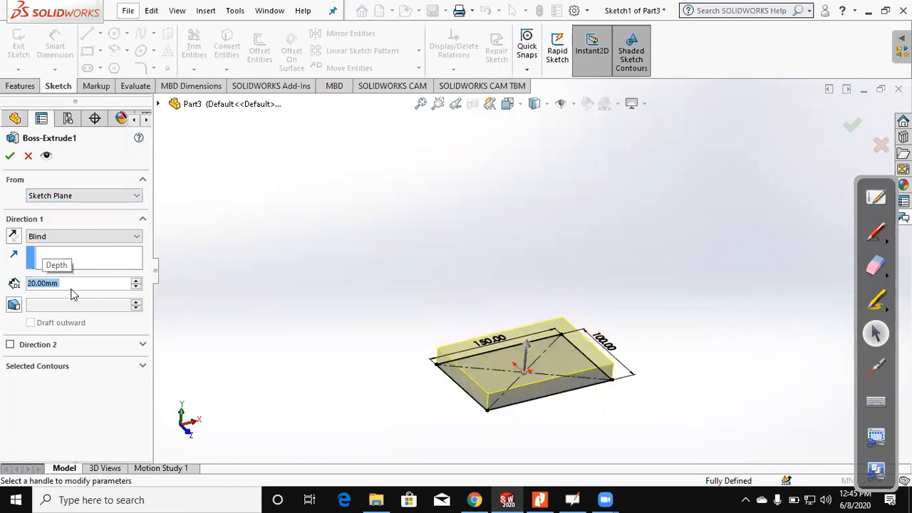
left_click(10, 153)
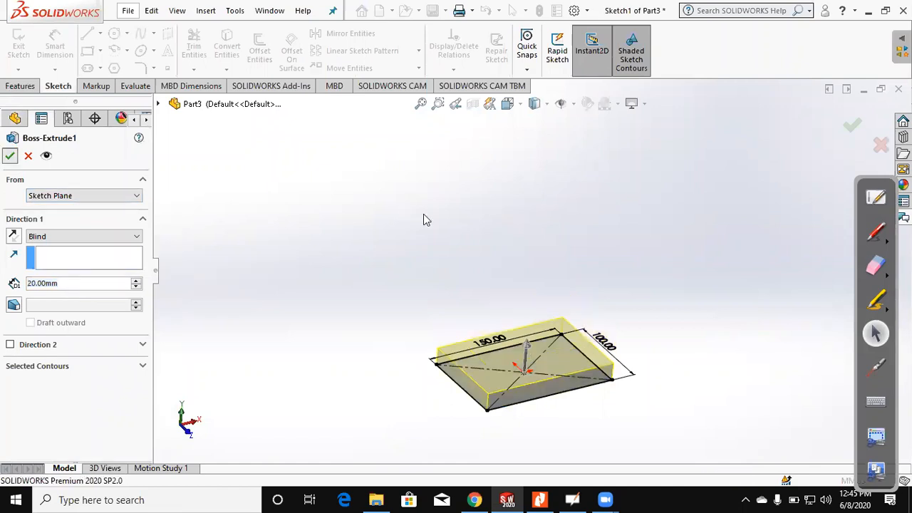
left_click_drag(605, 287, 633, 323)
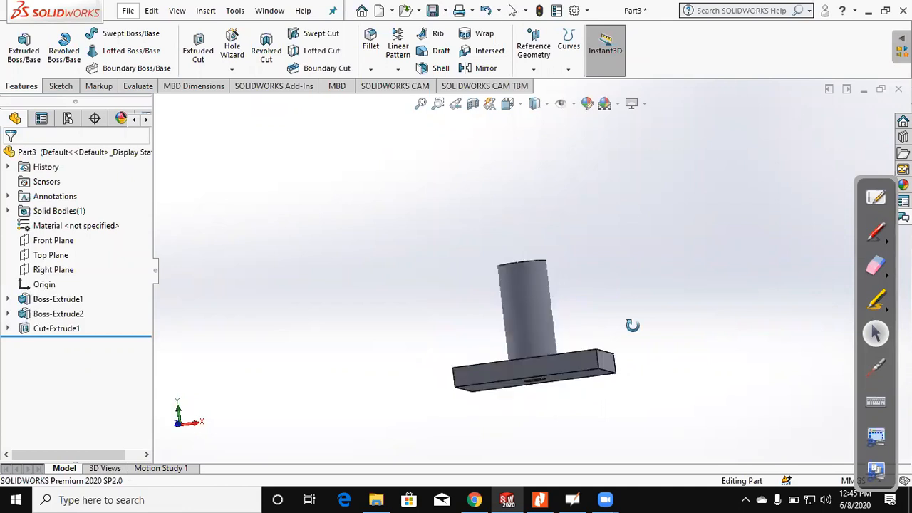
Step: Start a constant size fillet and set its radius to 3 mm
middle_click_drag(646, 328, 591, 373)
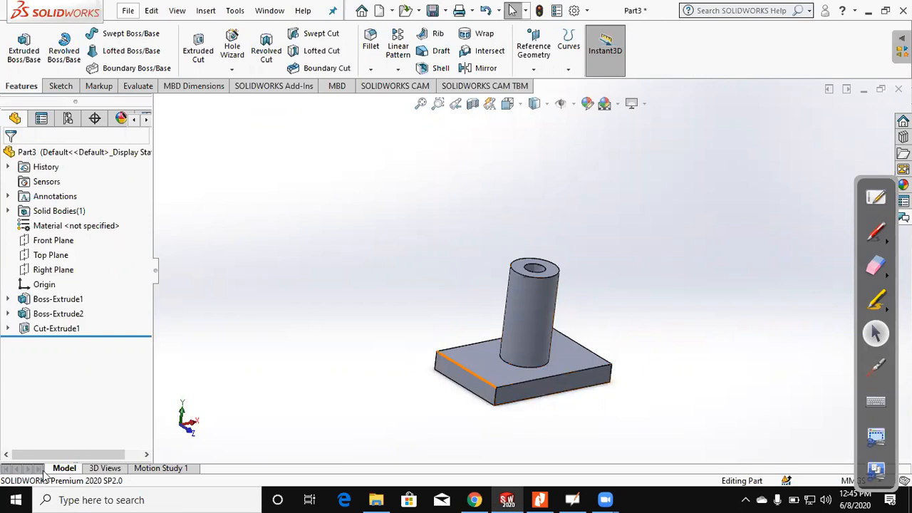
middle_click_drag(592, 232, 572, 405)
scroll(567, 410, "down", 2)
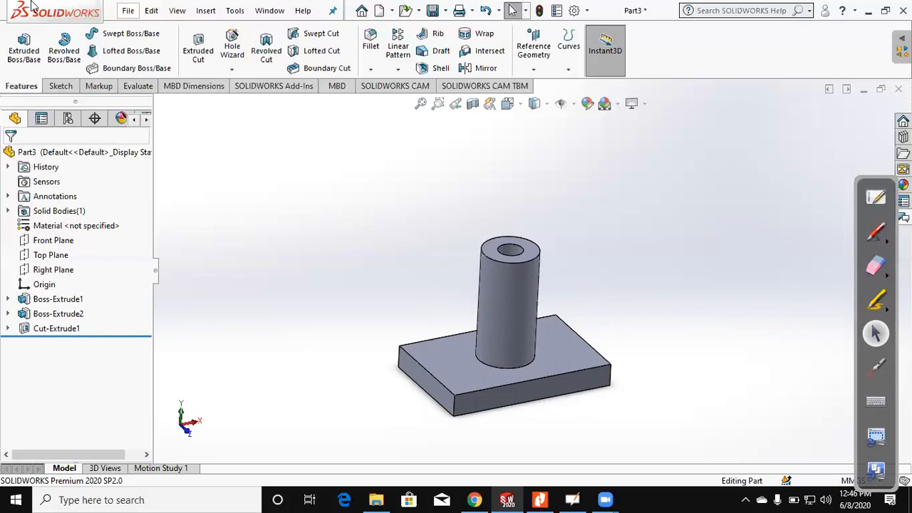
left_click(371, 42)
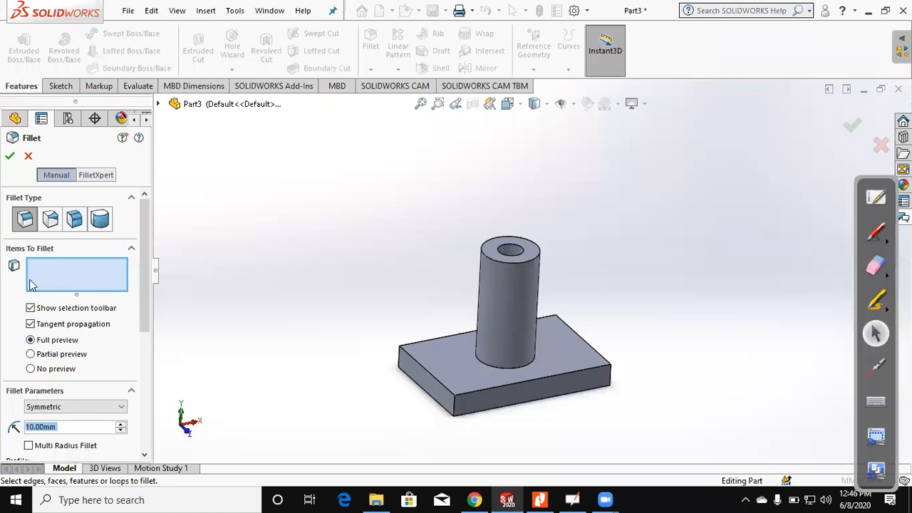
left_click(25, 220)
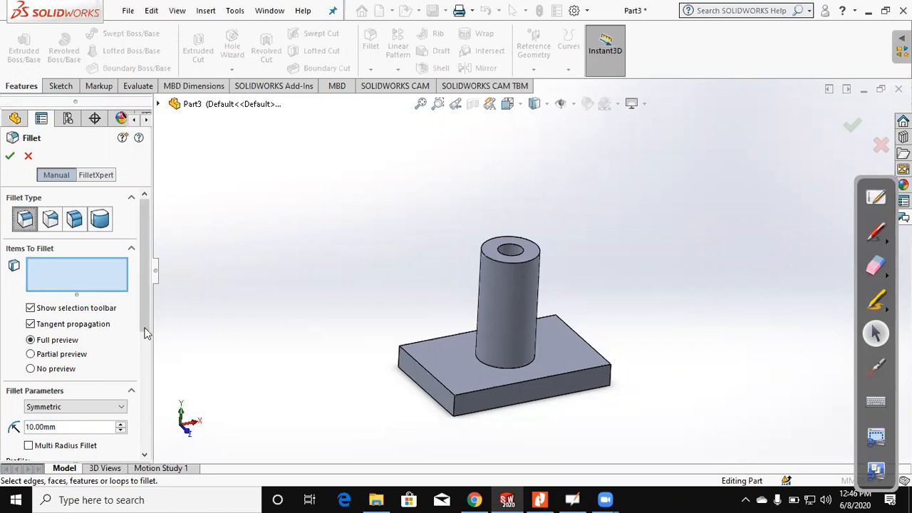
scroll(81, 352, "down", 2)
left_click(69, 352)
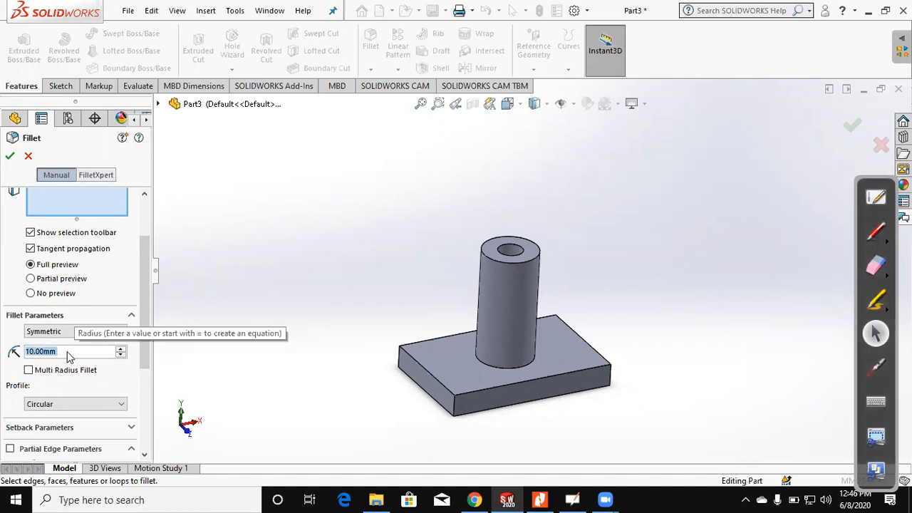
type("3")
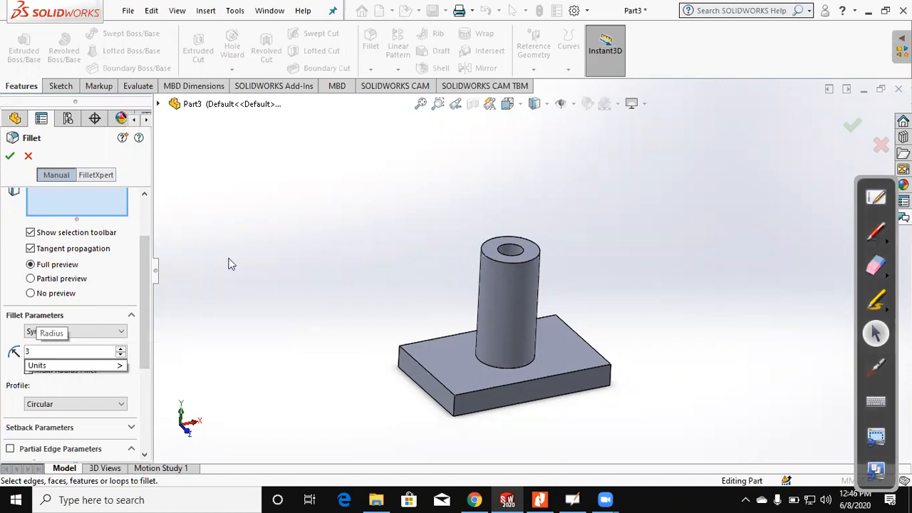
key("Return")
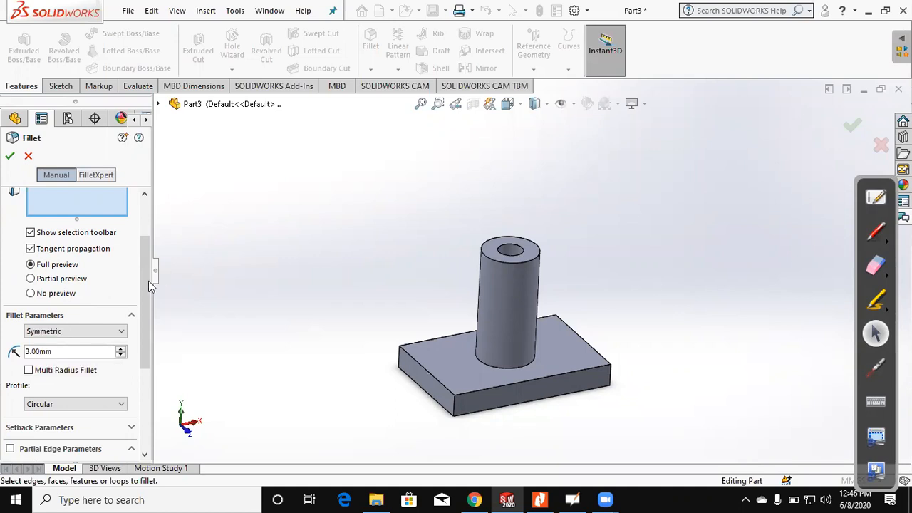
scroll(146, 242, "up", 3)
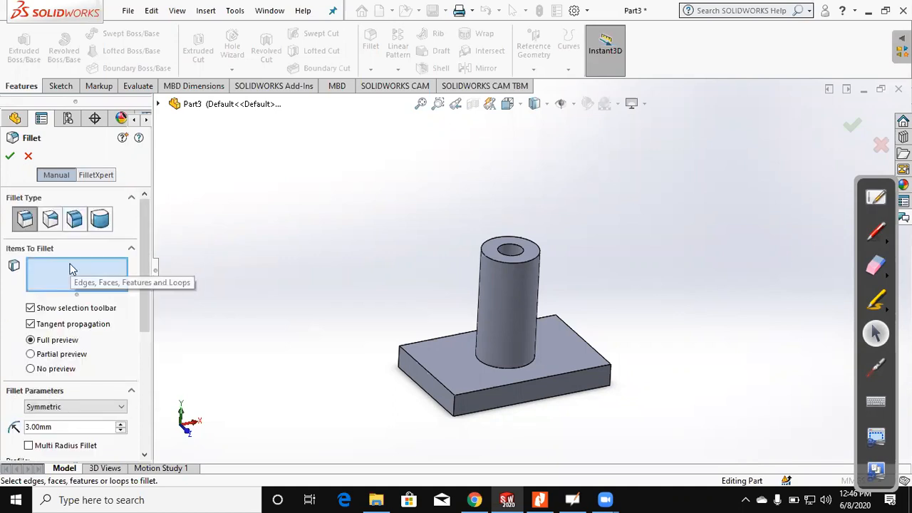
Step: Apply the fillet to the block's four vertical corner edges and accept it
left_click(611, 386)
left_click(397, 358)
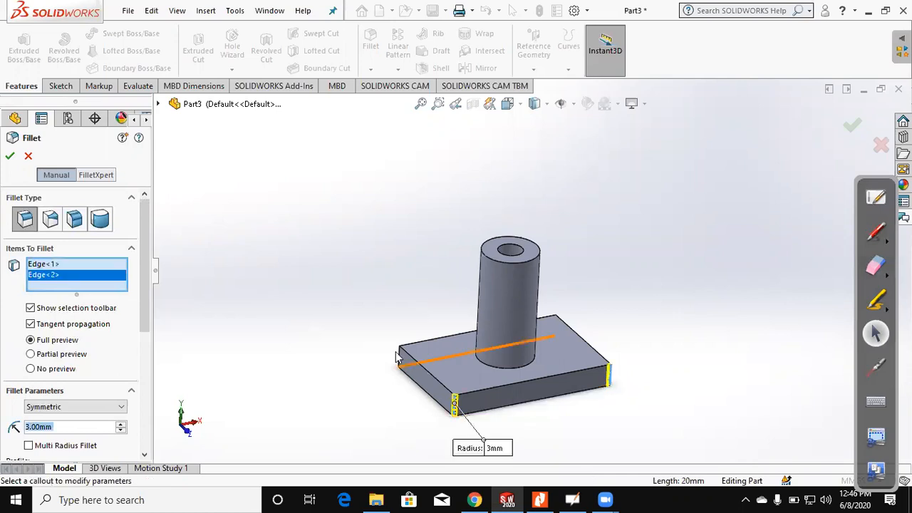
middle_click_drag(442, 435, 692, 396)
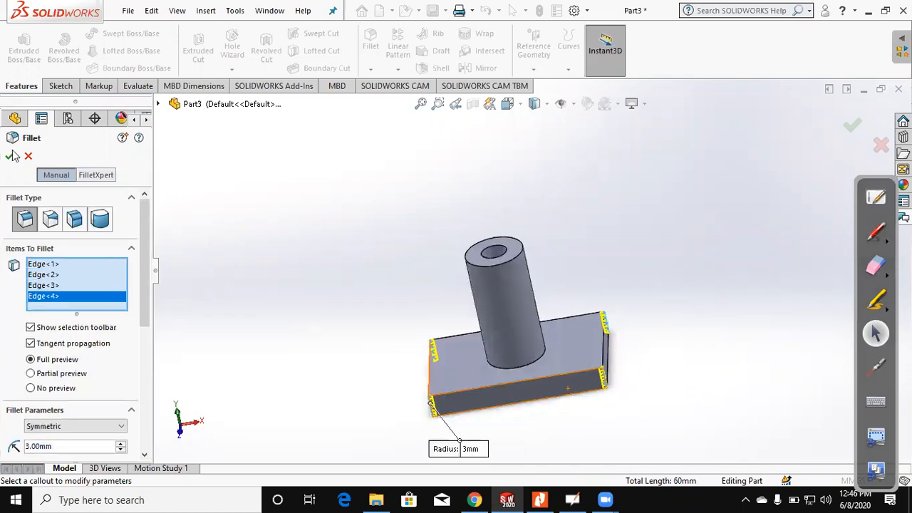
key("Return")
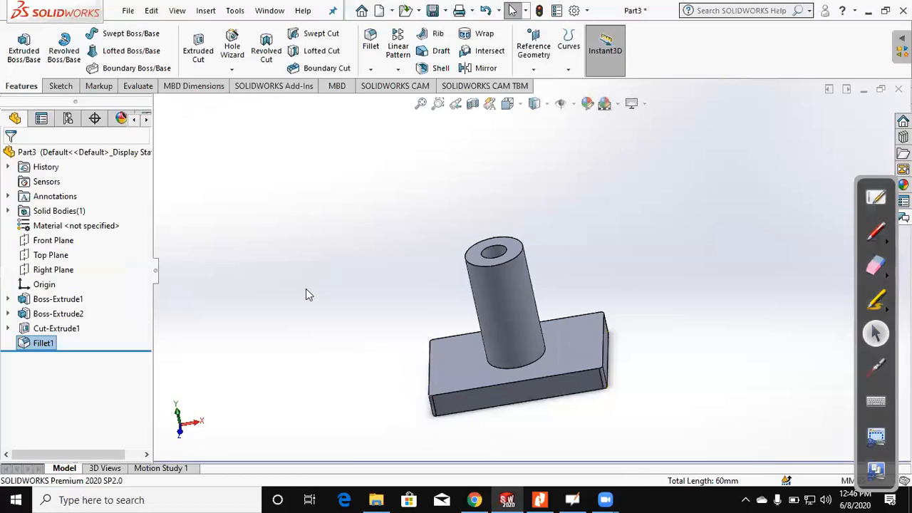
Step: Edit the block's corner fillet, setting its radius to 10 mm, and accept the change
right_click(35, 344)
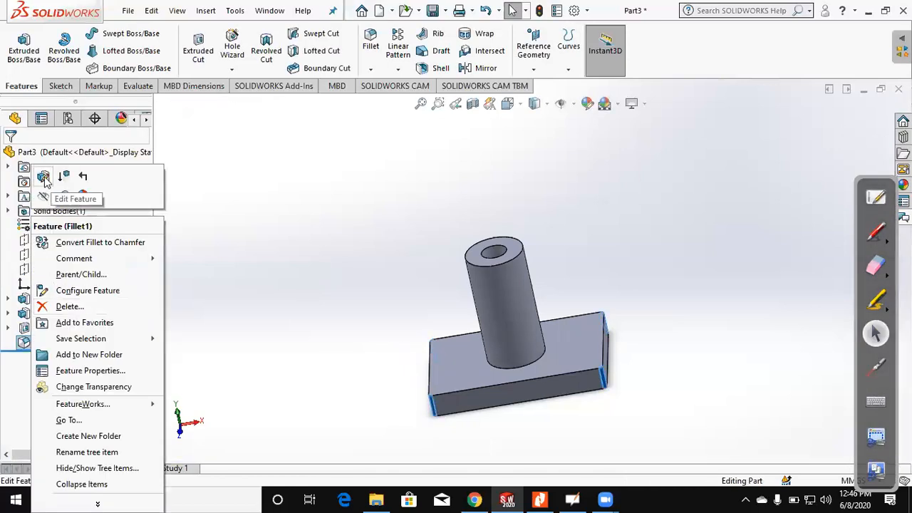
left_click(43, 177)
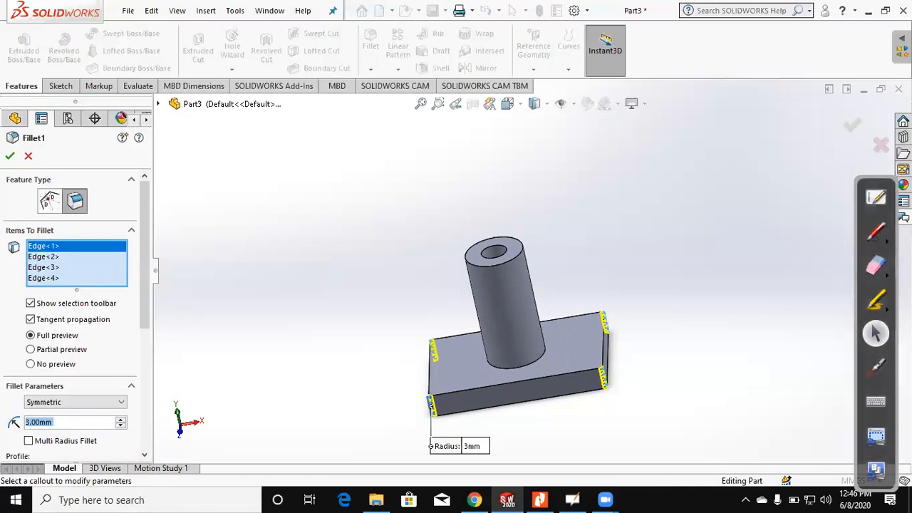
type("10")
left_click(10, 156)
middle_click_drag(278, 328, 295, 298)
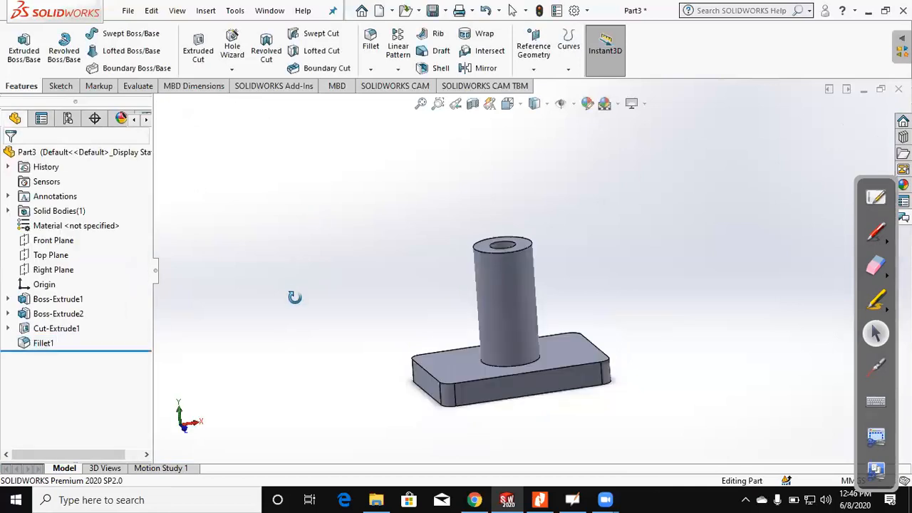
Step: Fillet the circular edge where the cylinder meets the block with a 5 mm radius
left_click(369, 40)
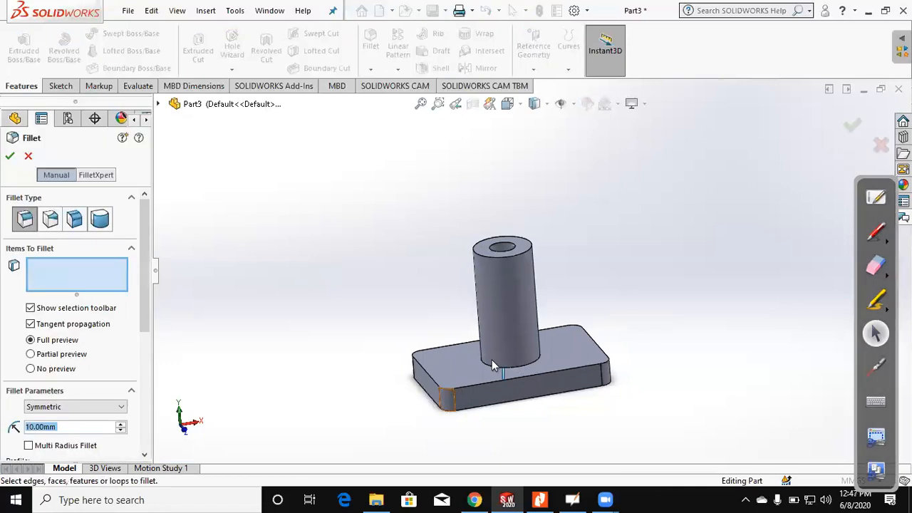
left_click(489, 365)
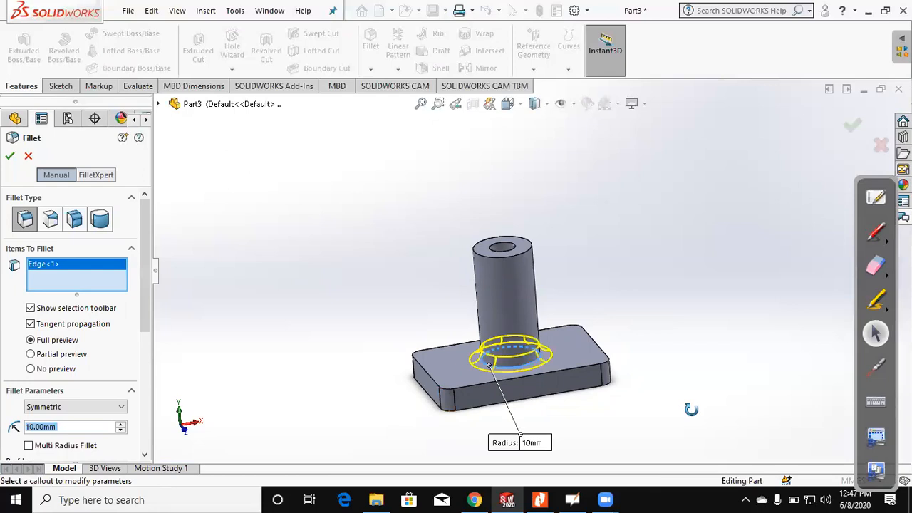
middle_click_drag(691, 409, 688, 411)
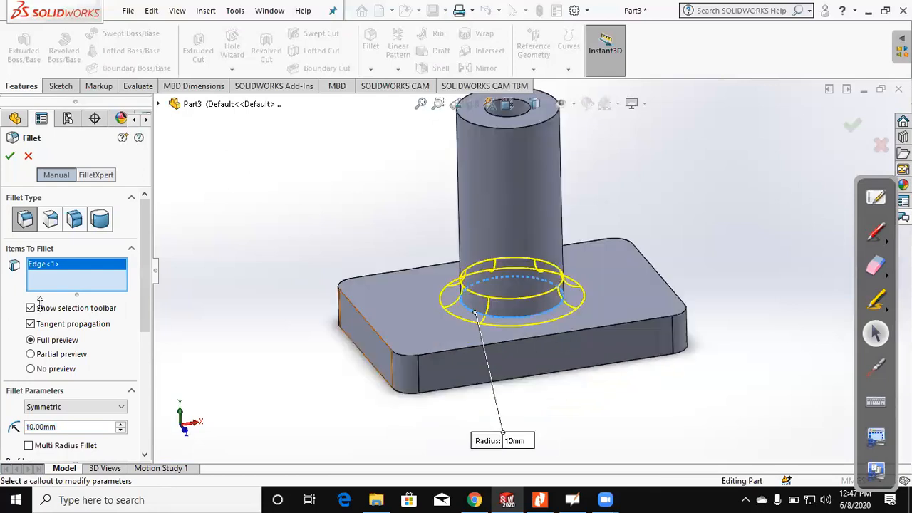
left_click_drag(70, 428, 11, 432)
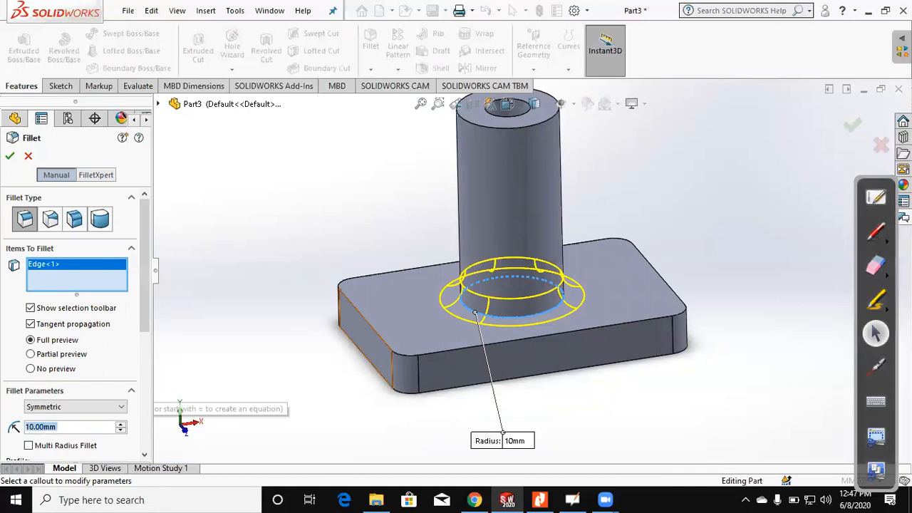
type("5")
key("Return")
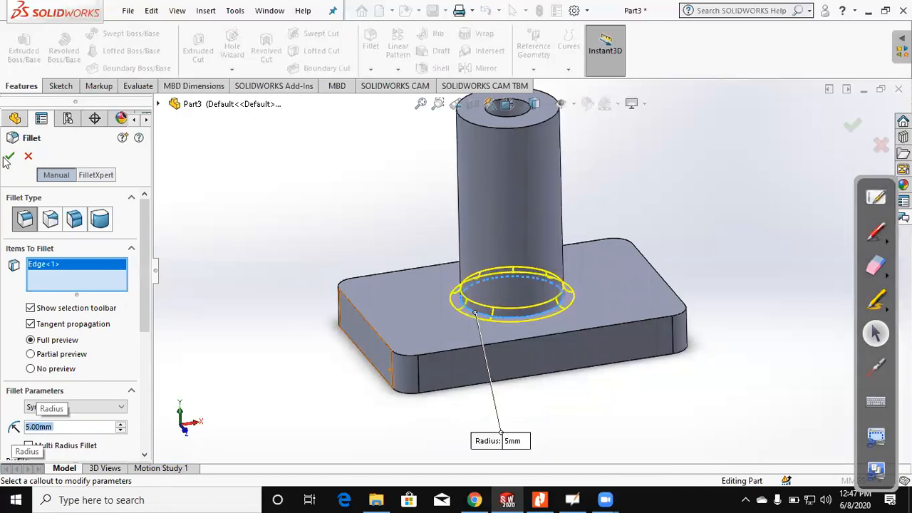
key("Return")
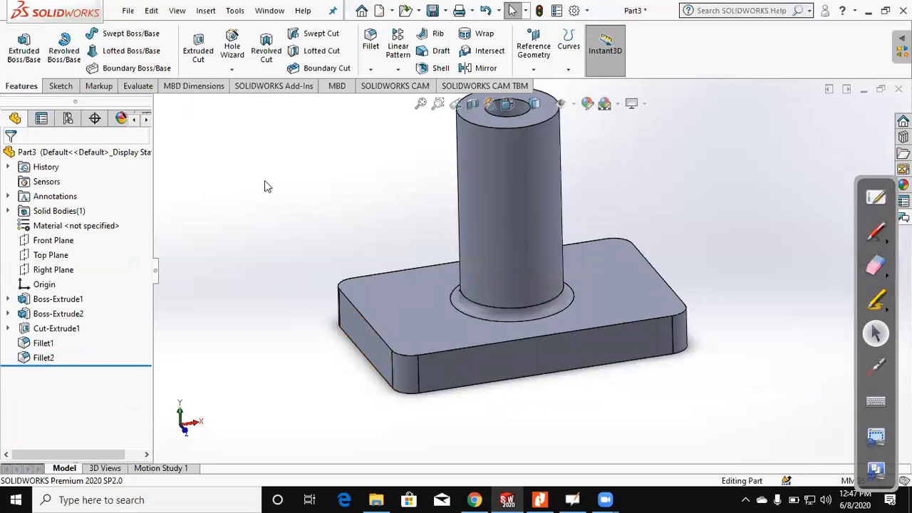
Step: Fillet the edge loop around the block's upper face with an 8 mm radius
left_click(380, 342)
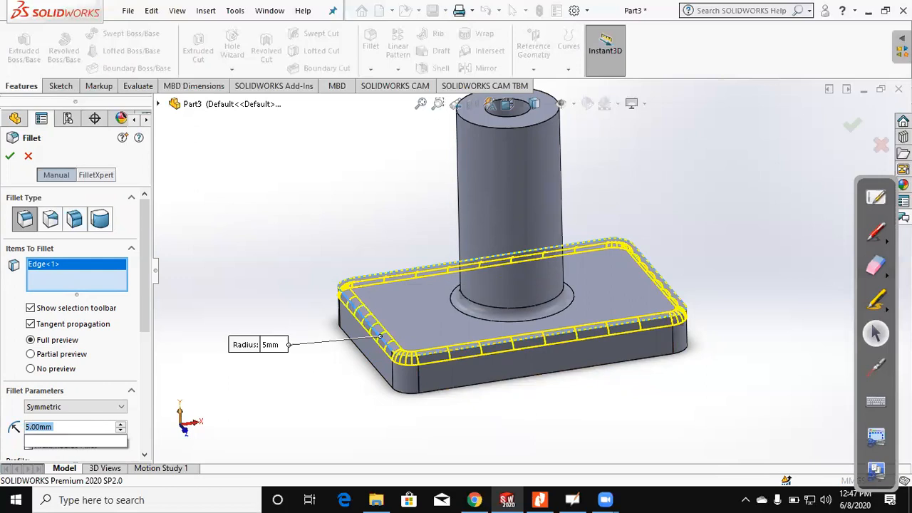
type("8")
key("Return")
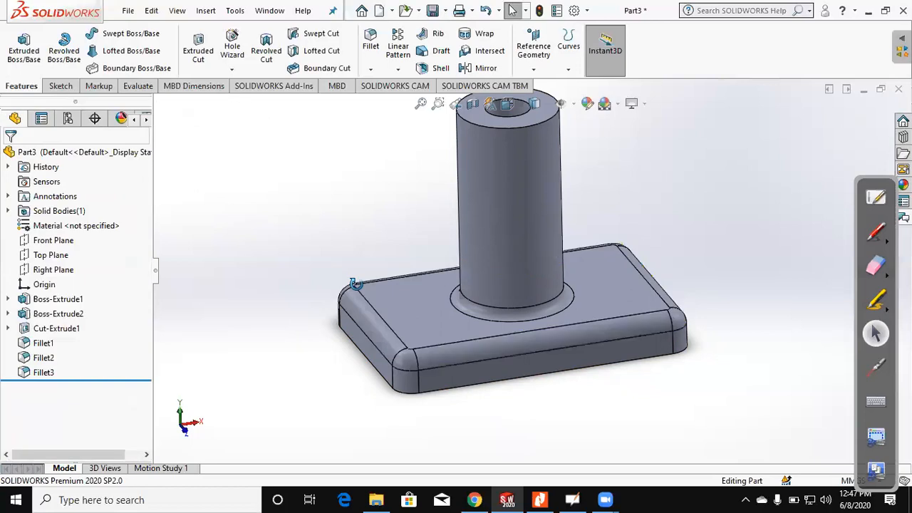
middle_click_drag(295, 289, 308, 376)
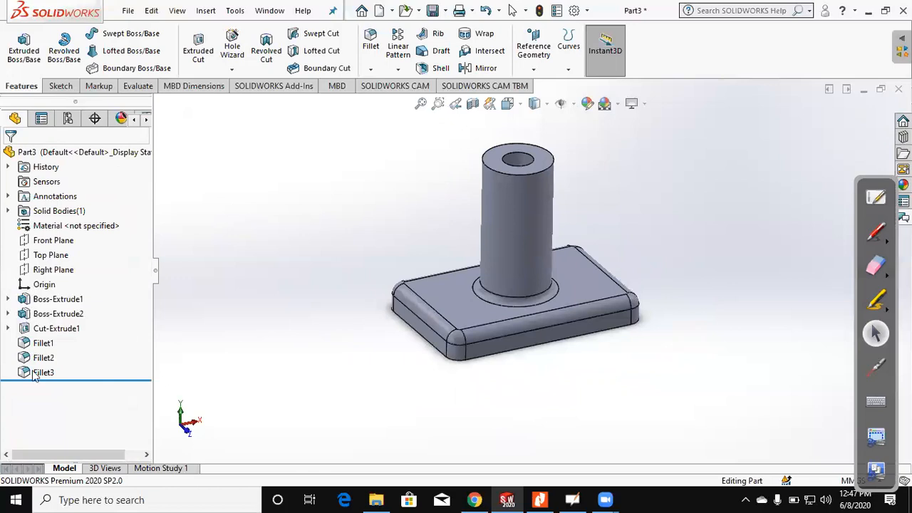
Step: Edit the fillet around the block's upper edges, setting its radius to 5 mm, and accept the change
left_click(47, 333)
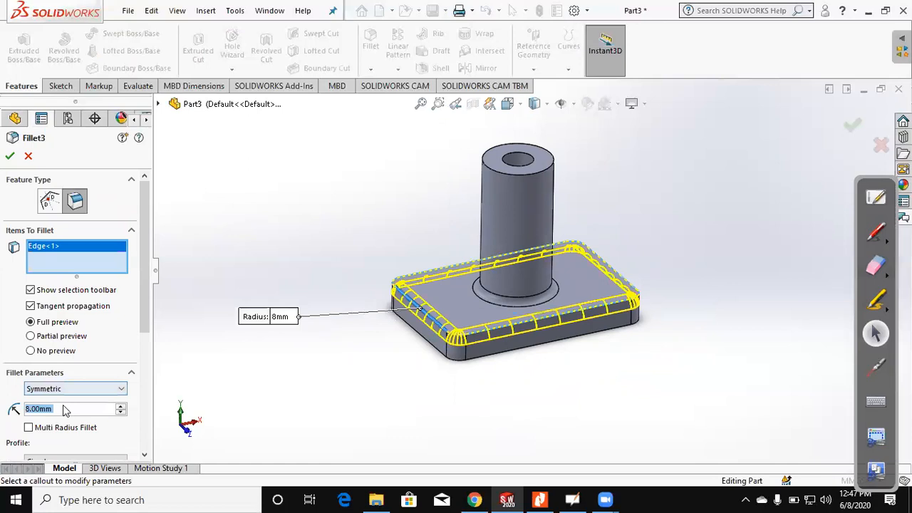
type("5")
key("Return")
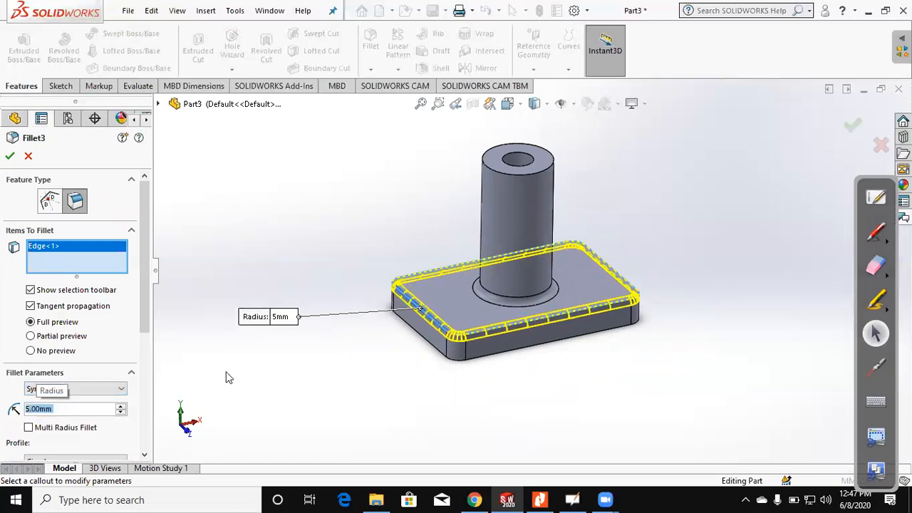
key("Return")
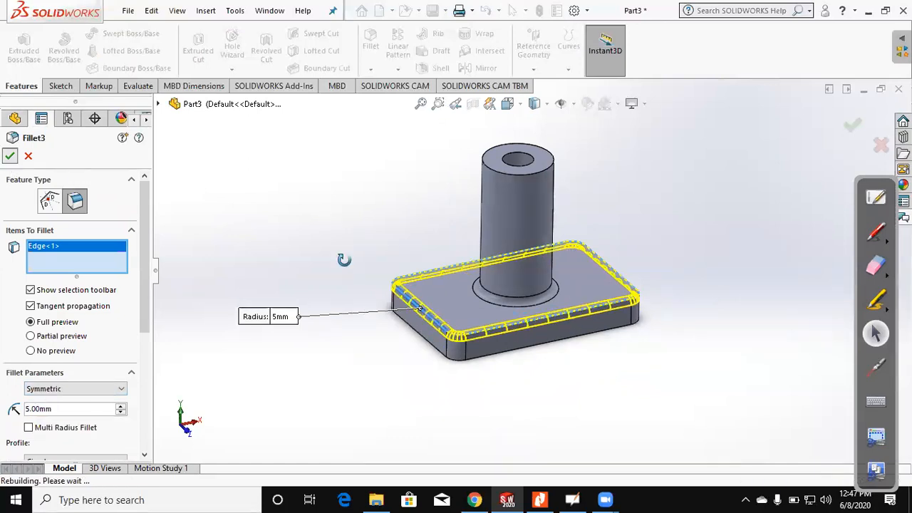
middle_click_drag(357, 278, 381, 287)
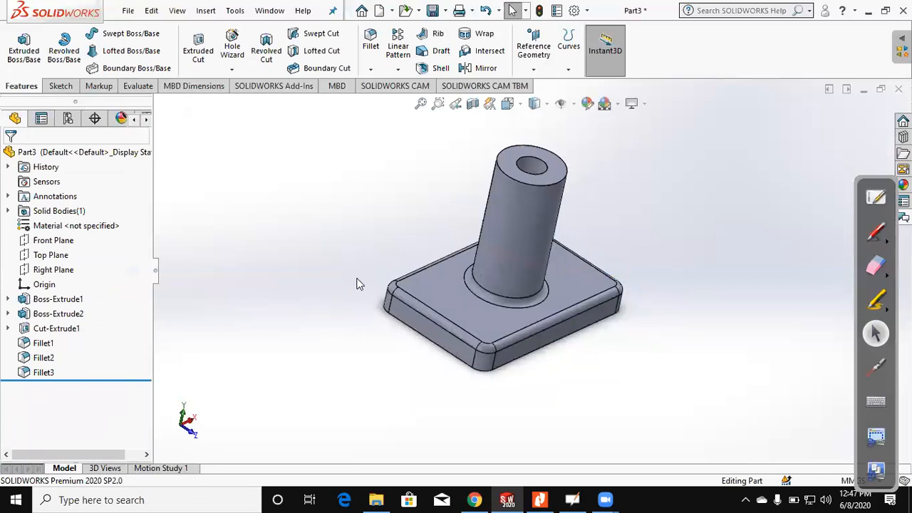
Step: Preview section views of the part through the Right, Top and Front planes, and leave the section view without keeping it
left_click(473, 103)
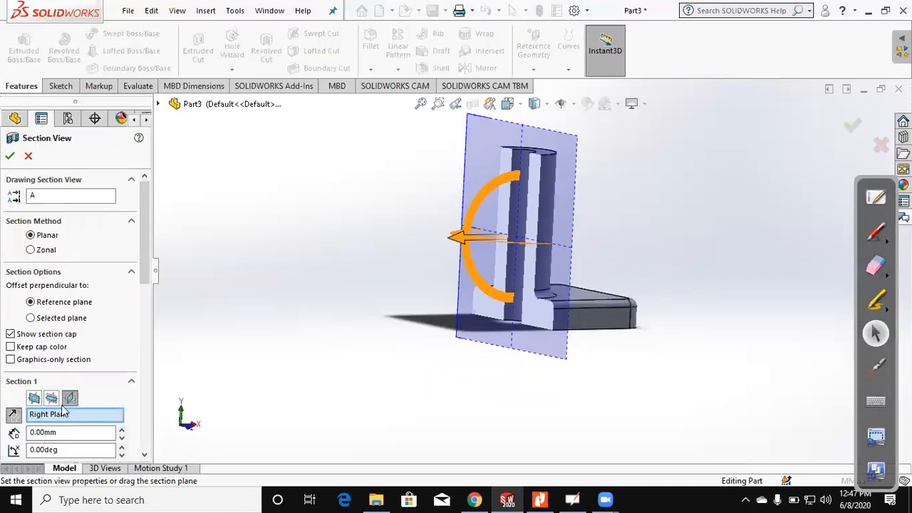
left_click(51, 397)
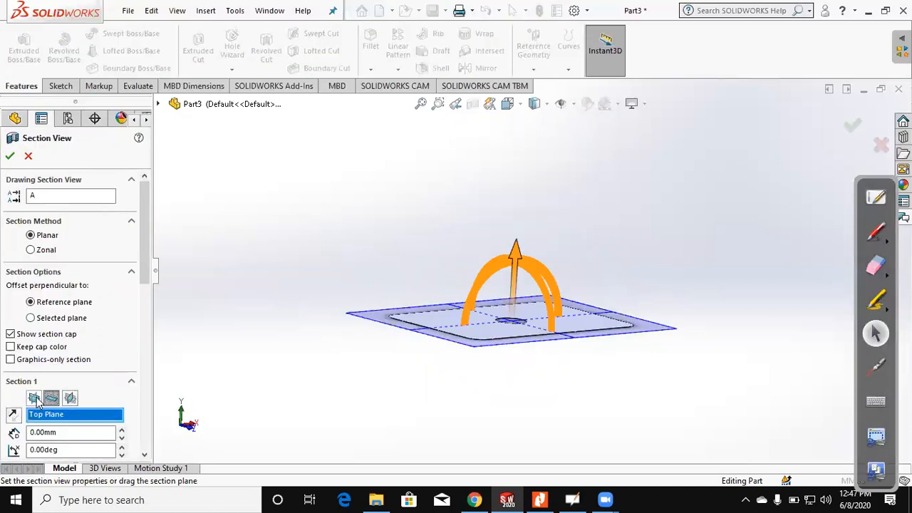
left_click(34, 397)
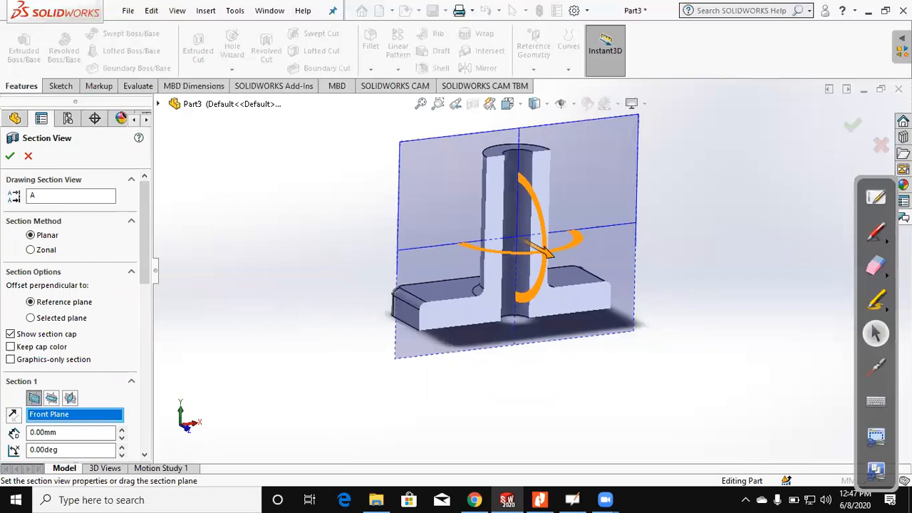
left_click(882, 144)
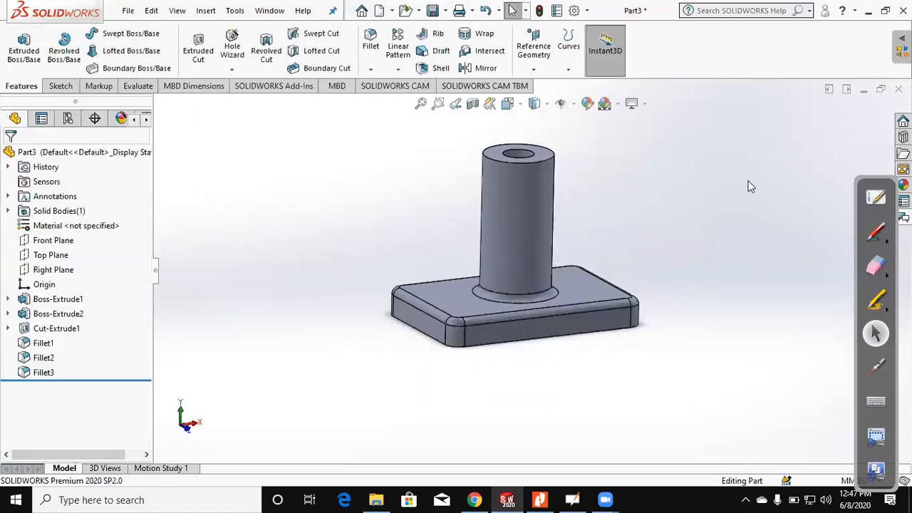
Step: Close the current part without saving and create a new part document
left_click(899, 89)
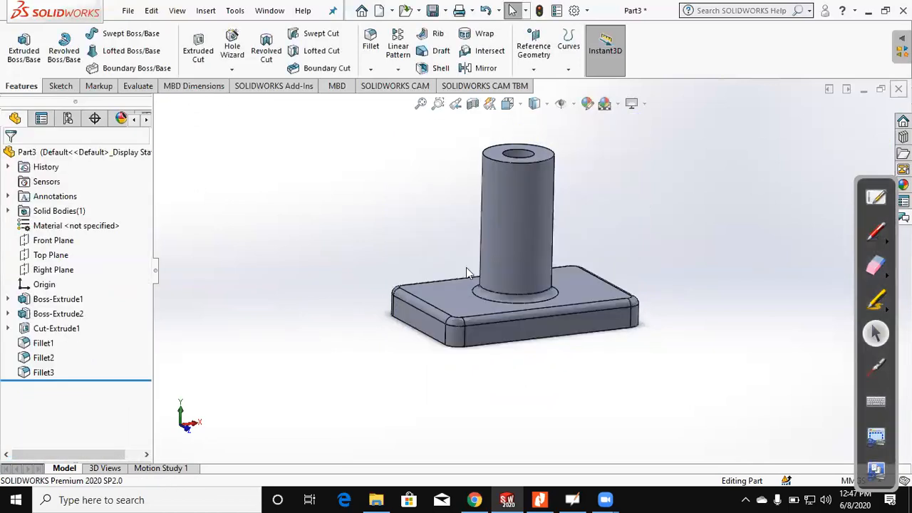
left_click(407, 256)
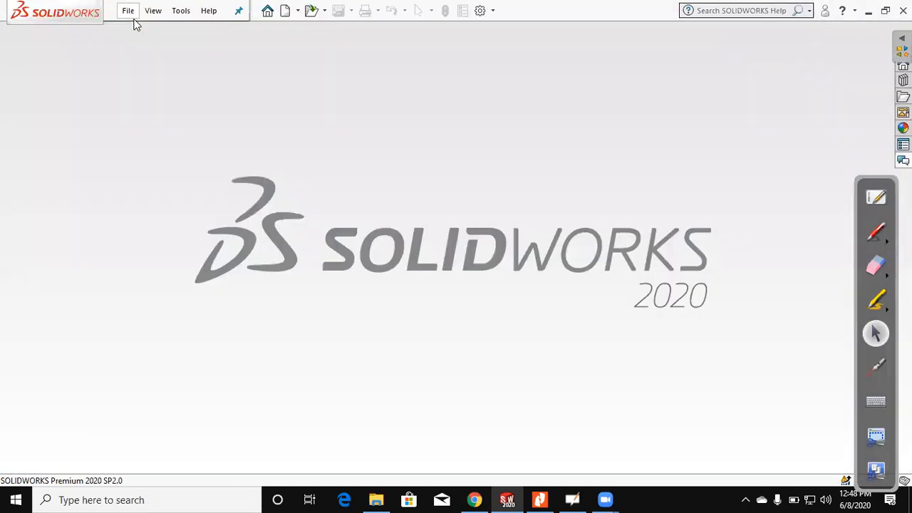
left_click(129, 10)
left_click(576, 338)
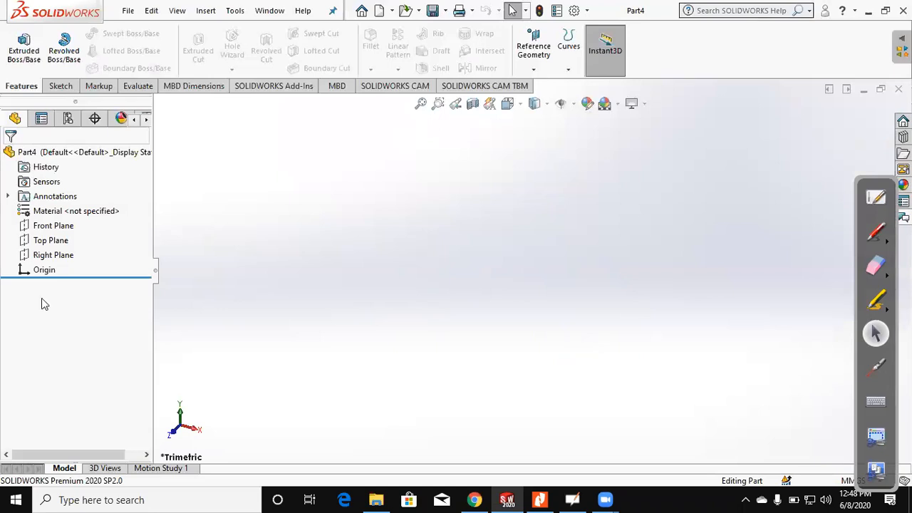
Step: Start a sketch on the Top Plane and draw a center rectangle about 227 mm wide, centred on the origin
left_click(58, 85)
left_click(13, 53)
left_click(85, 55)
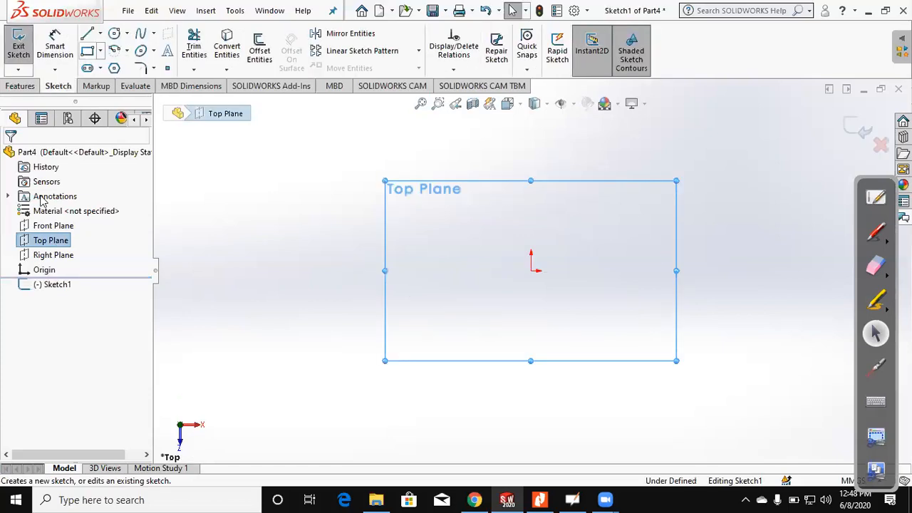
left_click(531, 271)
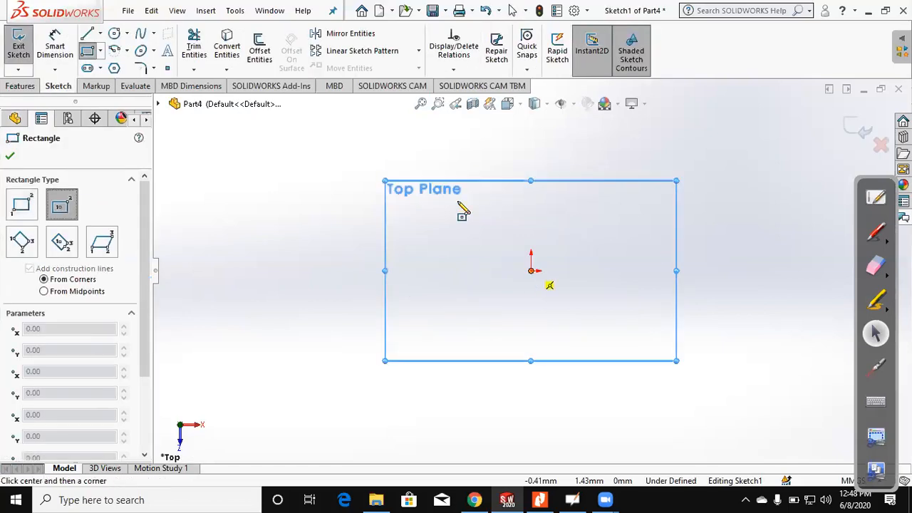
left_click(351, 145)
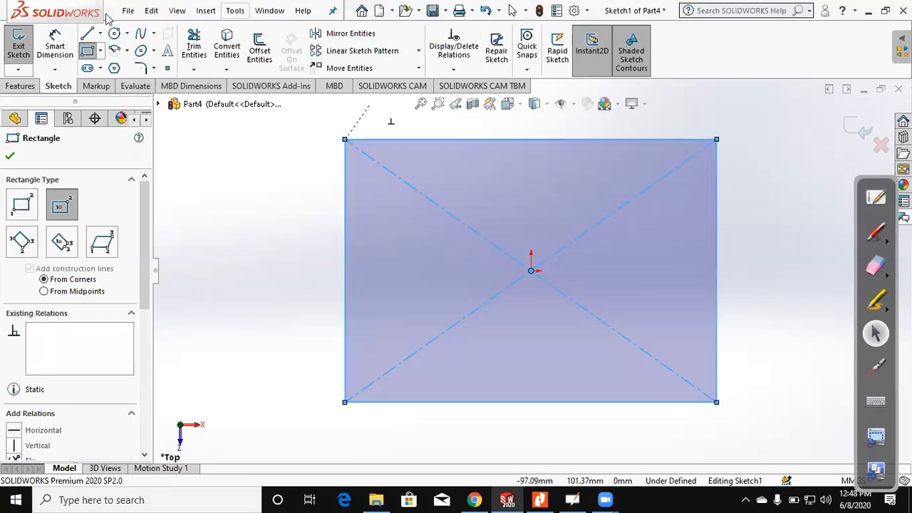
Step: Dimension the rectangle 250 mm wide and 100 mm high, and exit the sketch
left_click(55, 46)
left_click(486, 179)
left_click(484, 162)
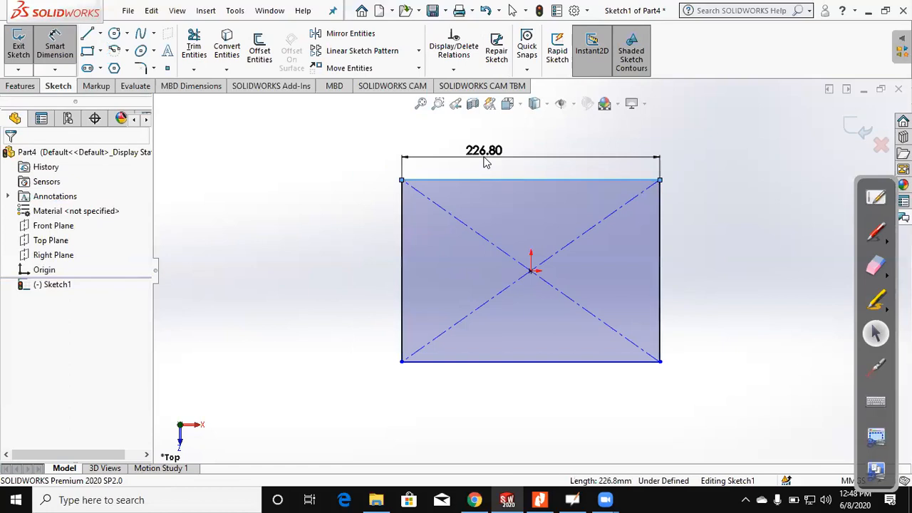
type("250")
key("Return")
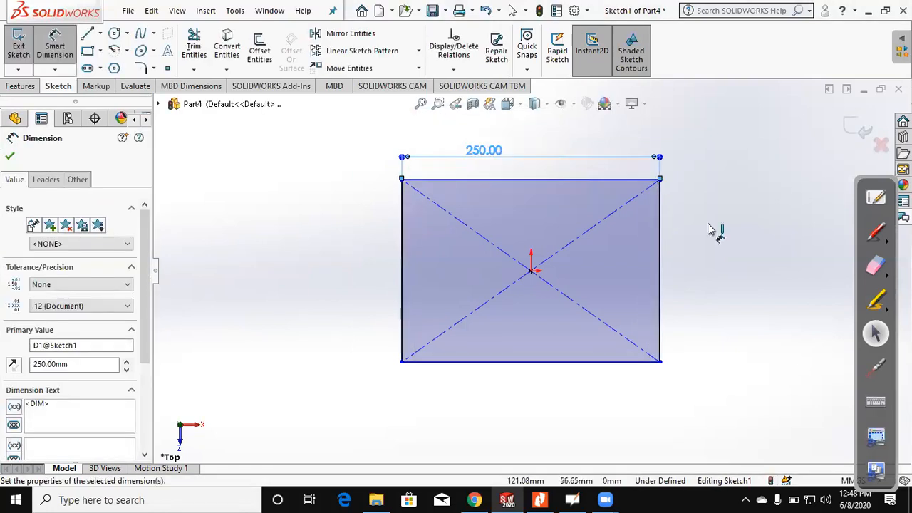
left_click(659, 235)
left_click(708, 226)
type("1")
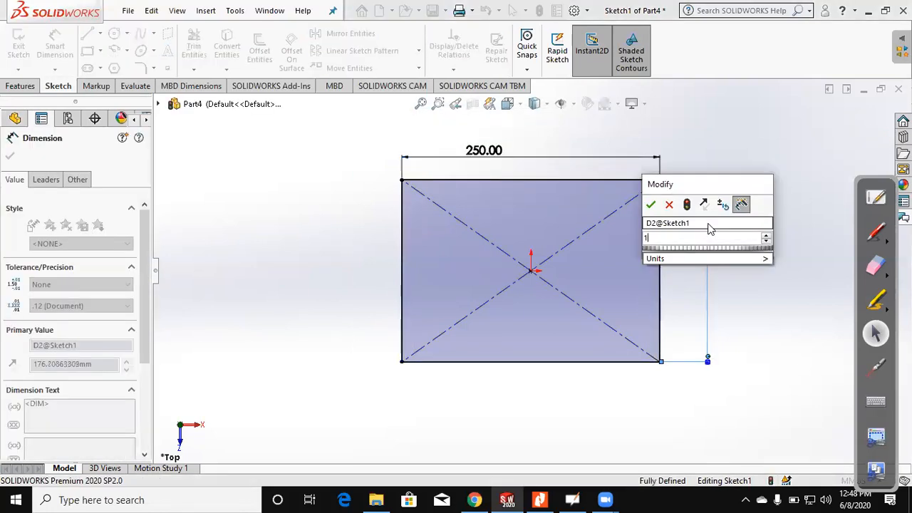
type("00")
key("Return")
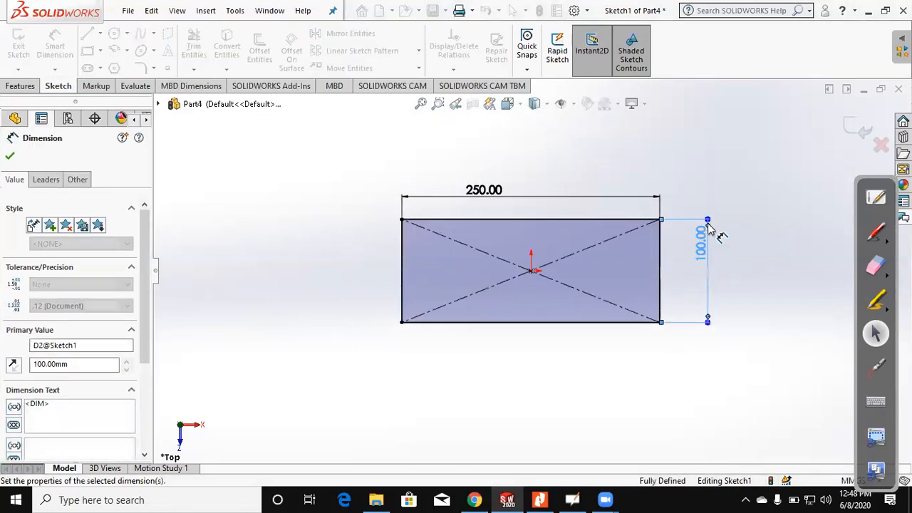
left_click(849, 130)
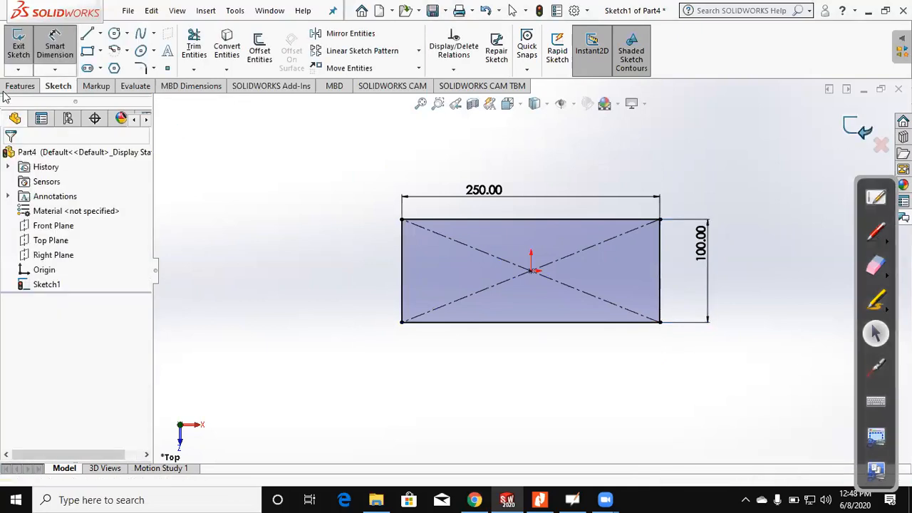
Step: Extrude the rectangle as a boss with a Blind depth of 50 mm
left_click(25, 57)
left_click(24, 57)
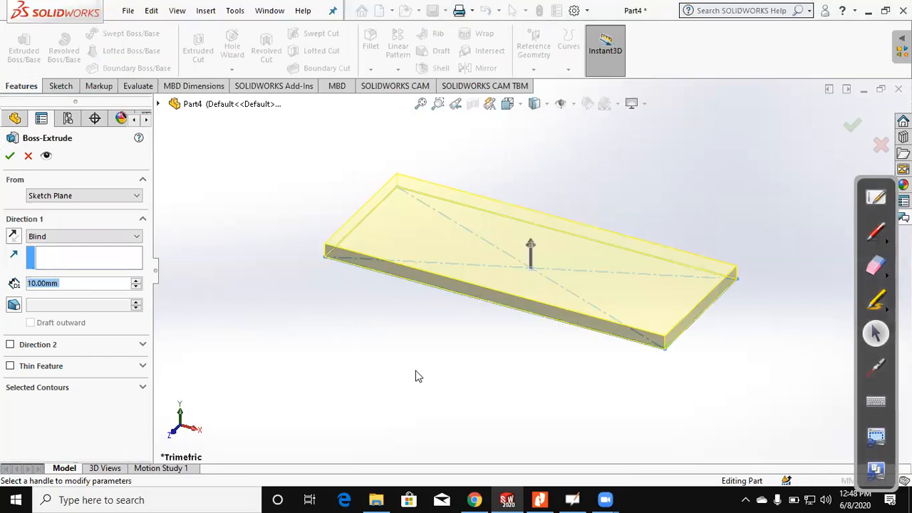
type("5")
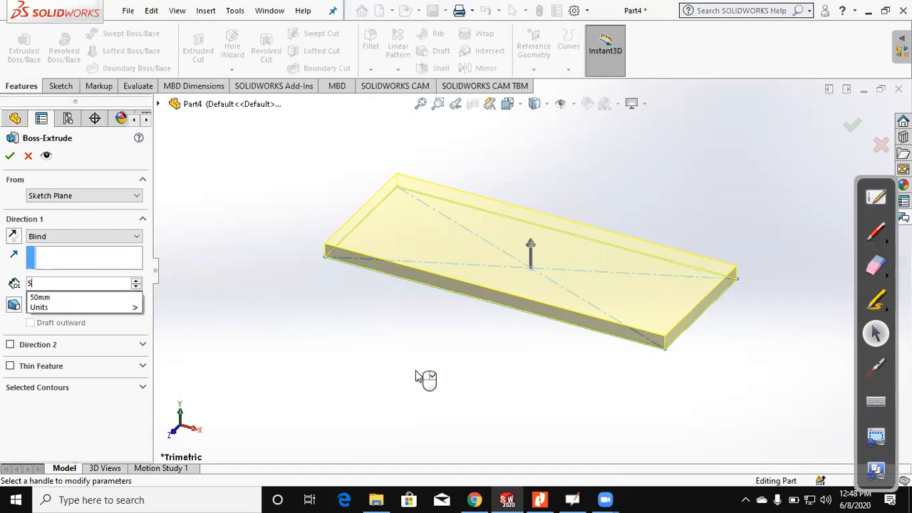
type("0")
key("Return")
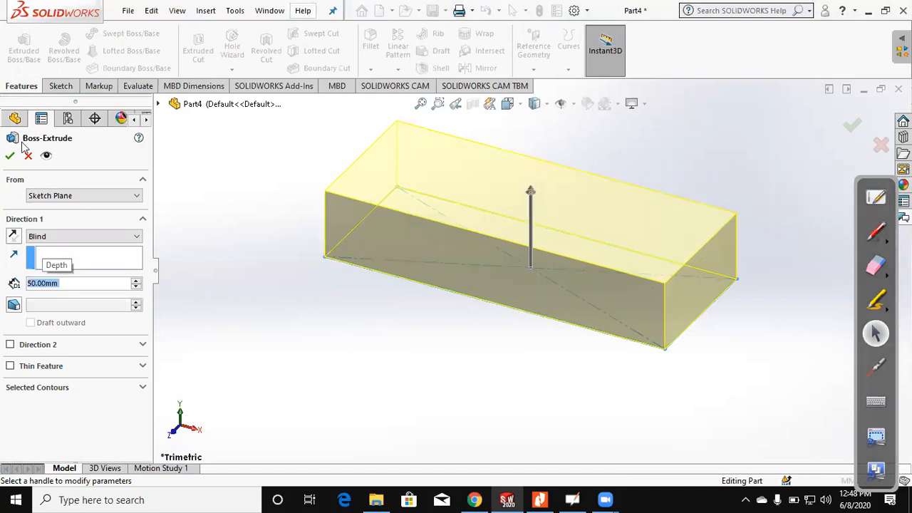
key("Return")
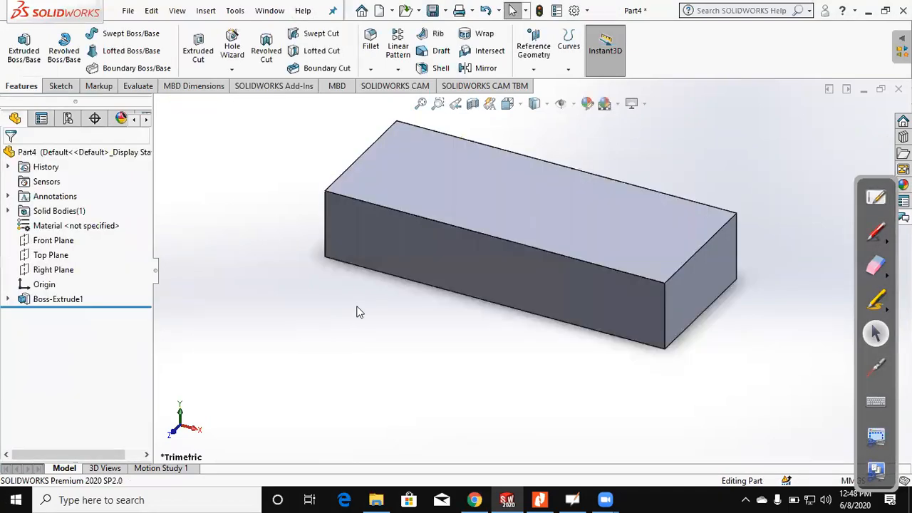
Step: Edit the block's extrusion, changing its end condition to Mid Plane, and accept the change
middle_click_drag(457, 344, 664, 248)
scroll(664, 248, "up", 1)
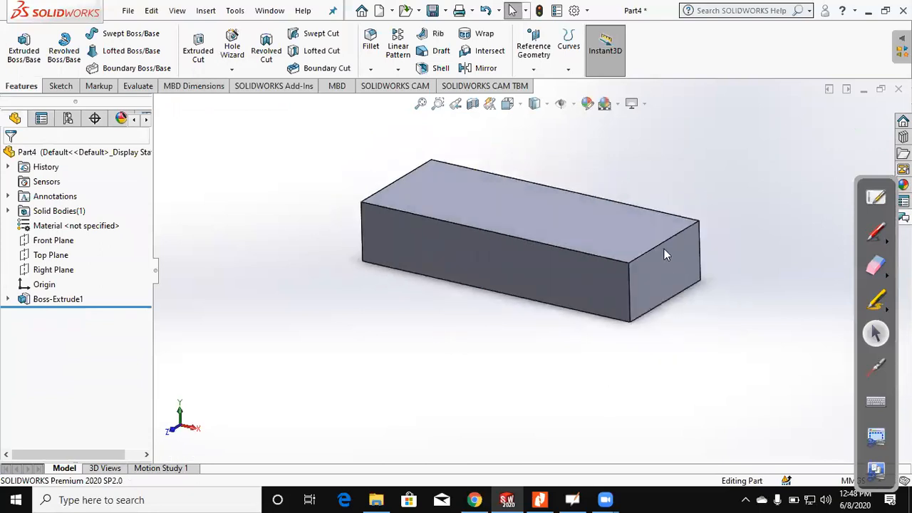
middle_click_drag(353, 351, 351, 350)
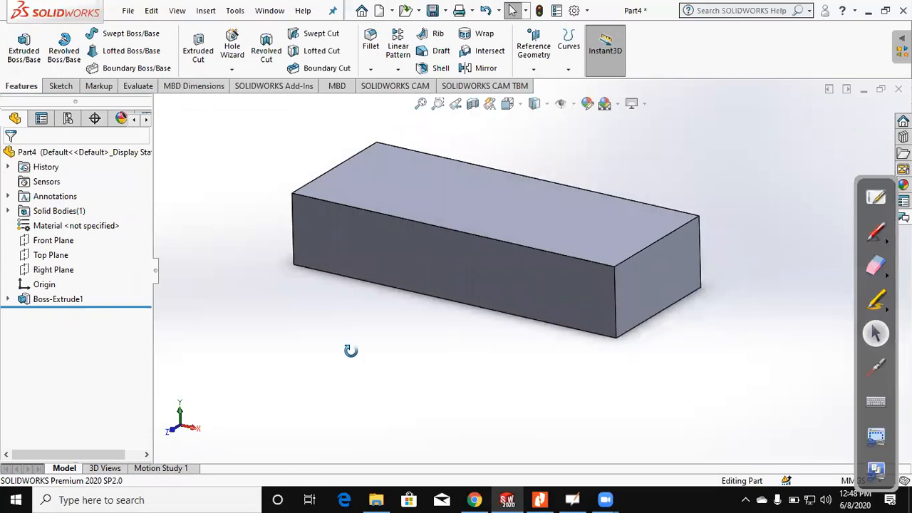
left_click(70, 300)
left_click(83, 191)
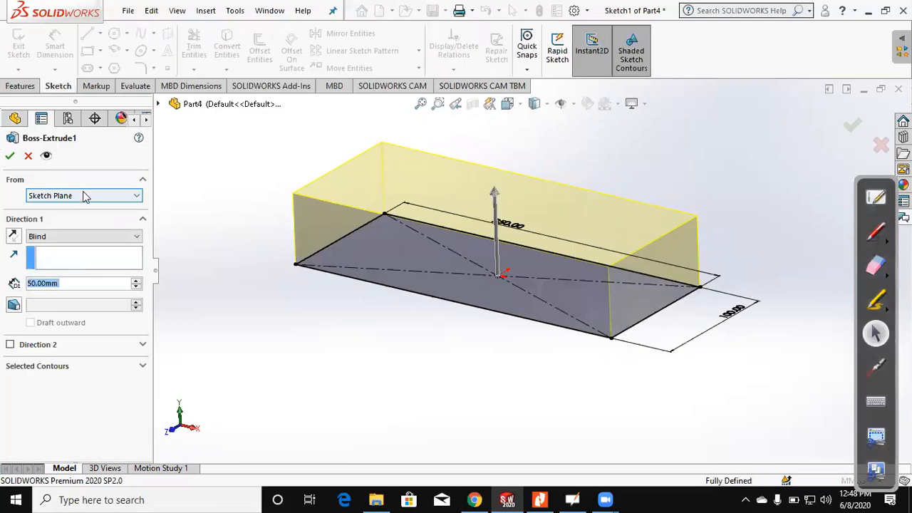
left_click(86, 237)
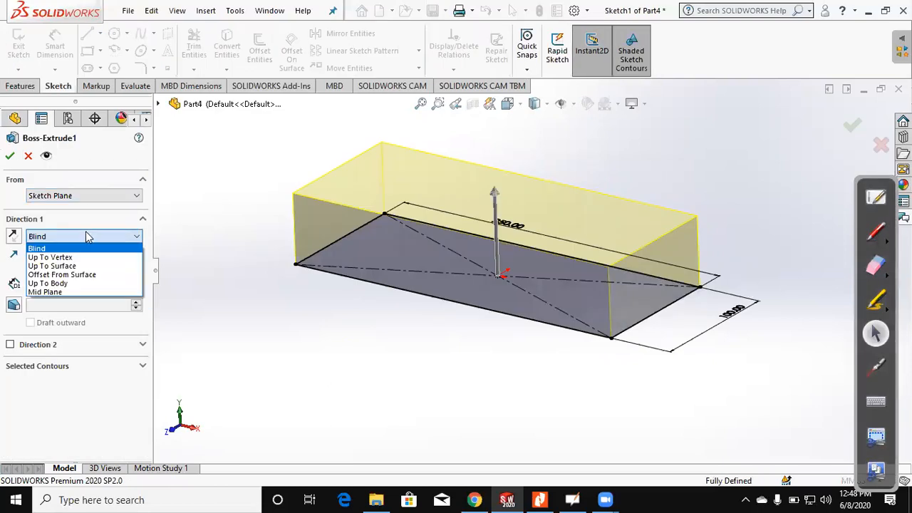
left_click(46, 292)
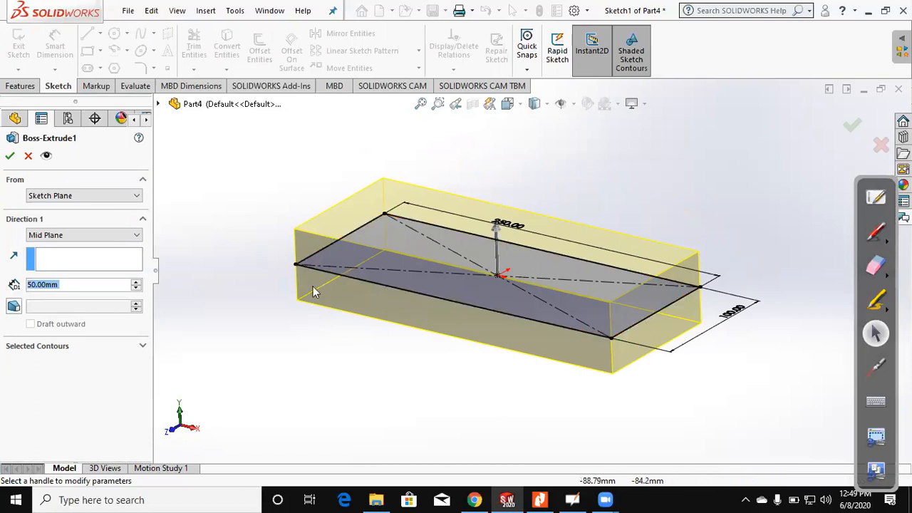
left_click(11, 158)
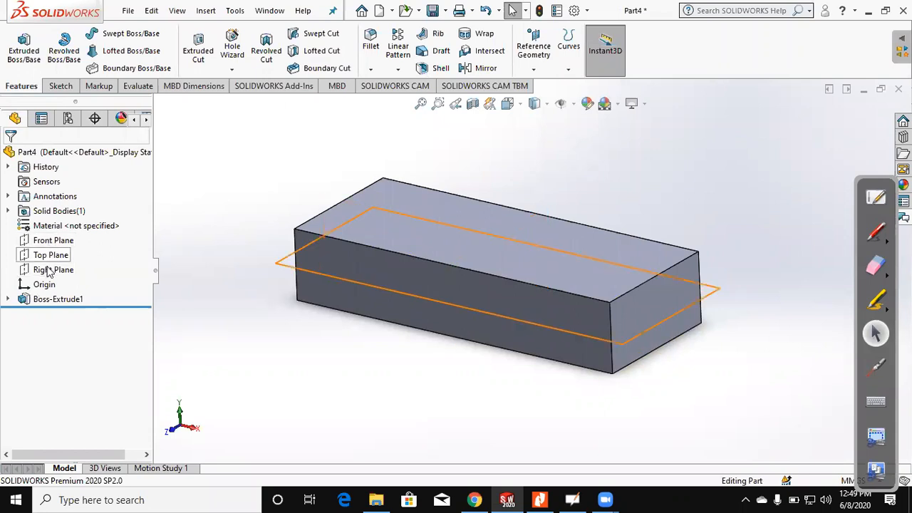
Step: Highlight the default planes in turn to check how they lie relative to the block, and clear the selection
left_click(50, 270)
left_click(44, 255)
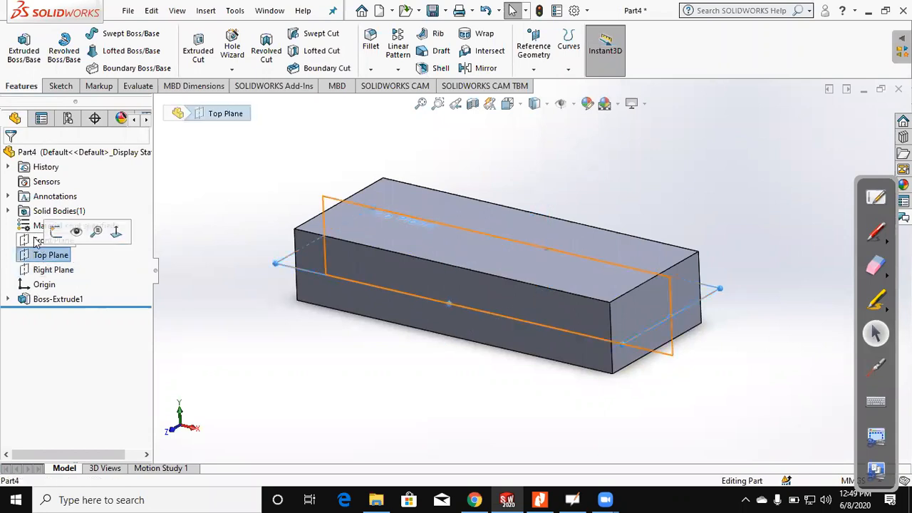
key("Up")
left_click(298, 350)
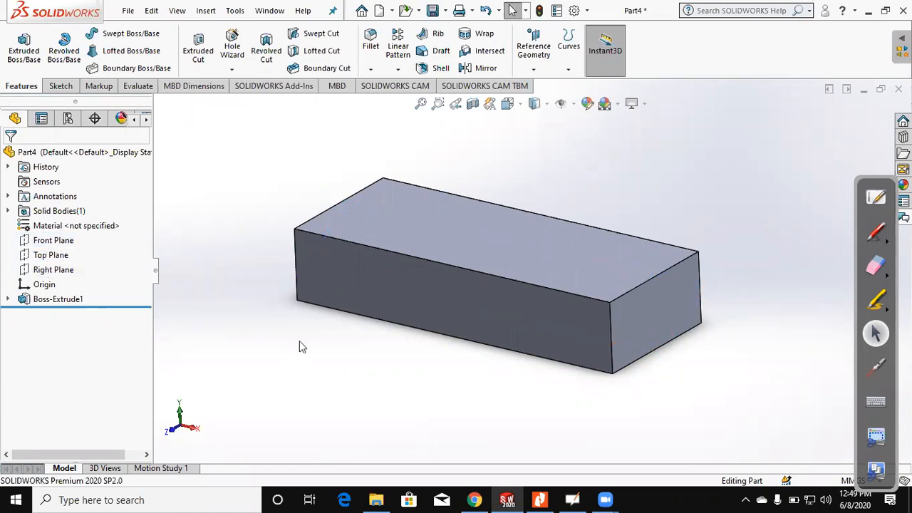
Step: Edit the block's extrusion, setting the end condition to Blind and the depth to 10 mm, and accept the change
left_click(76, 302)
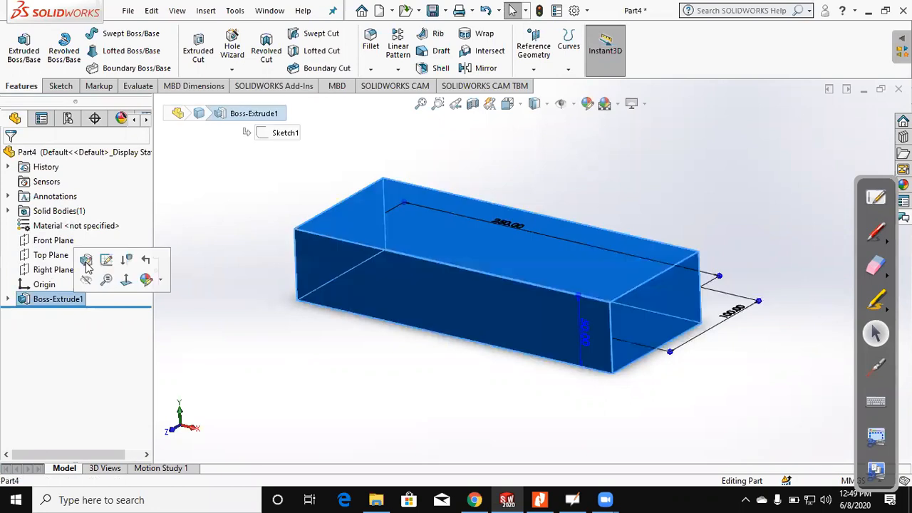
left_click(85, 260)
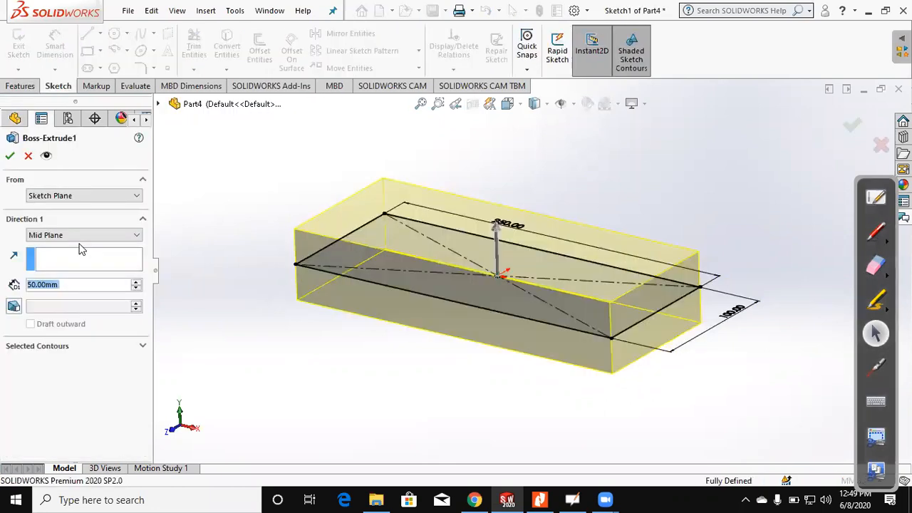
left_click(77, 251)
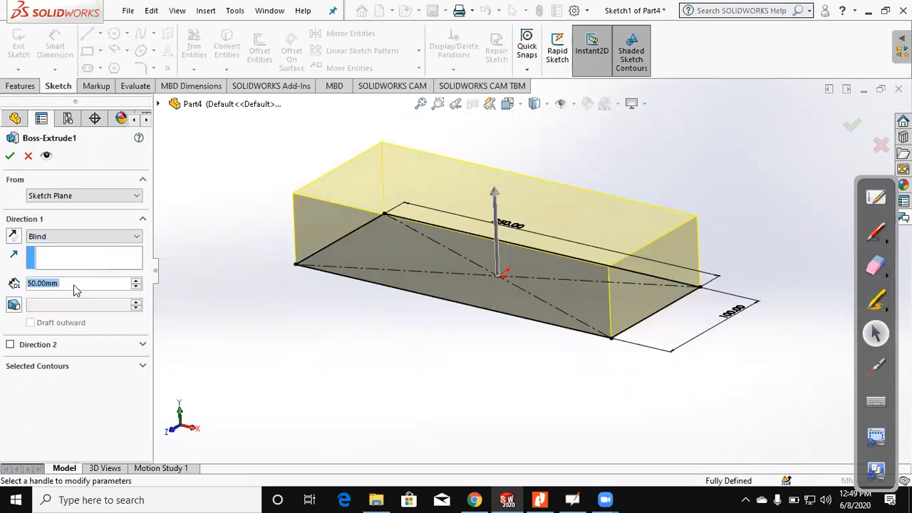
type("10")
key("Return")
left_click(8, 157)
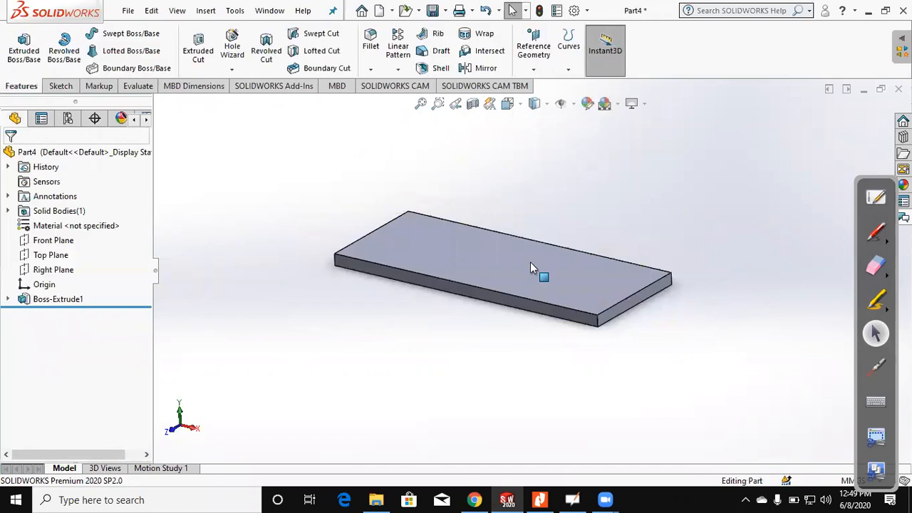
Step: Sketch two circles about 27 mm in diameter on the plate's upper face, level with the origin, about 71 mm and 76 mm to either side
left_click(499, 267)
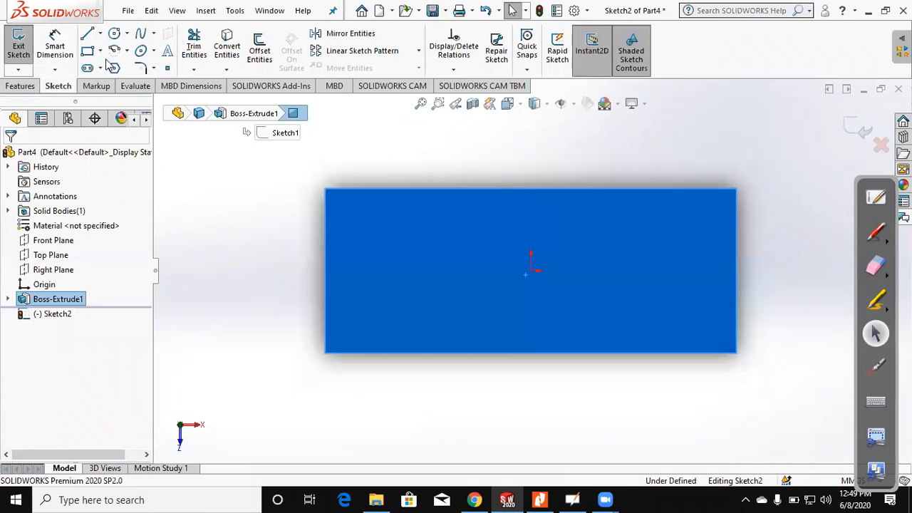
left_click(114, 37)
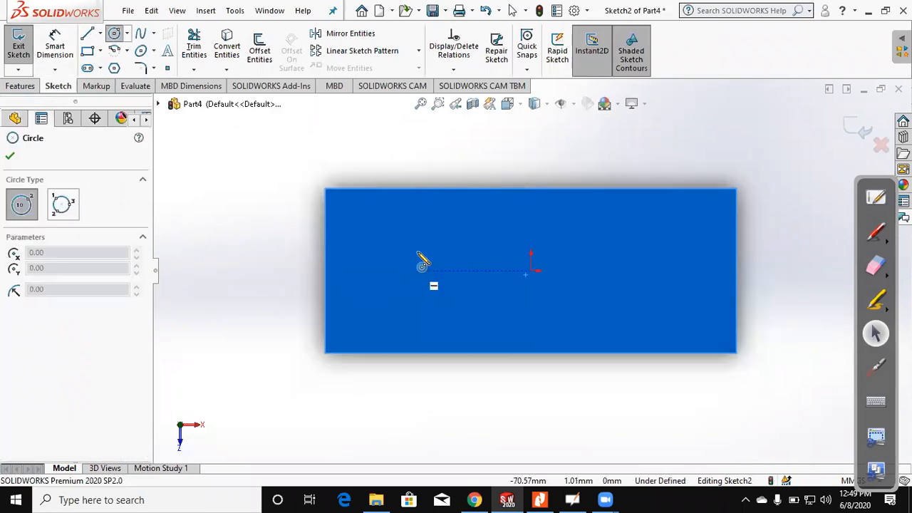
left_click(415, 270)
left_click(420, 251)
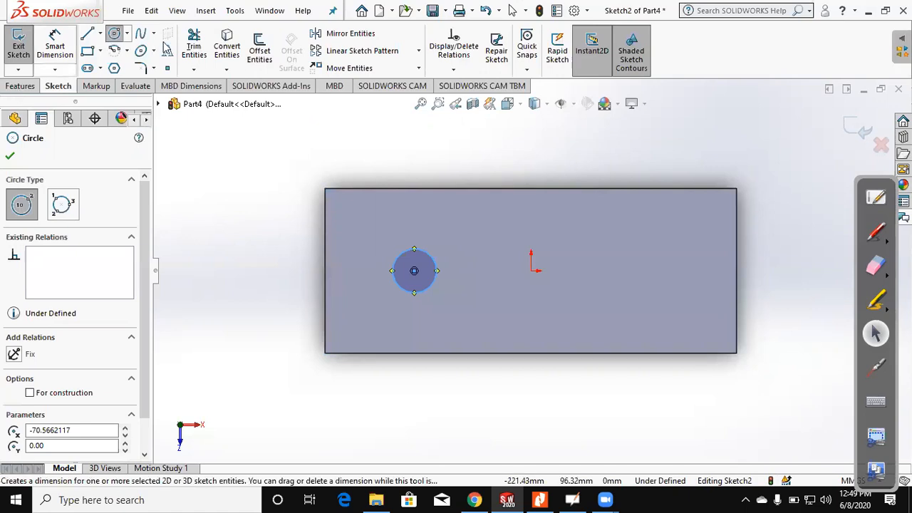
left_click(657, 270)
left_click(660, 250)
key("Escape")
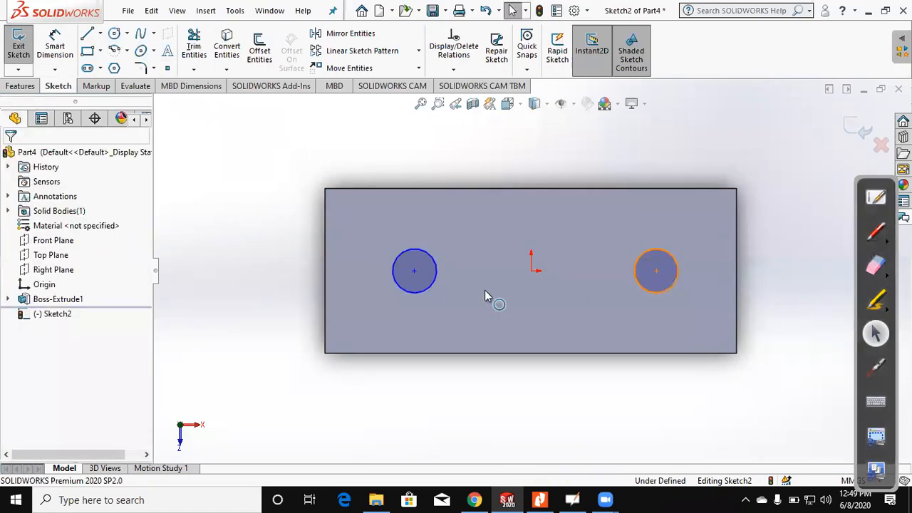
Step: Make the two circles equal in radius and enlarge them to about 50.5 mm in diameter
left_click(422, 291)
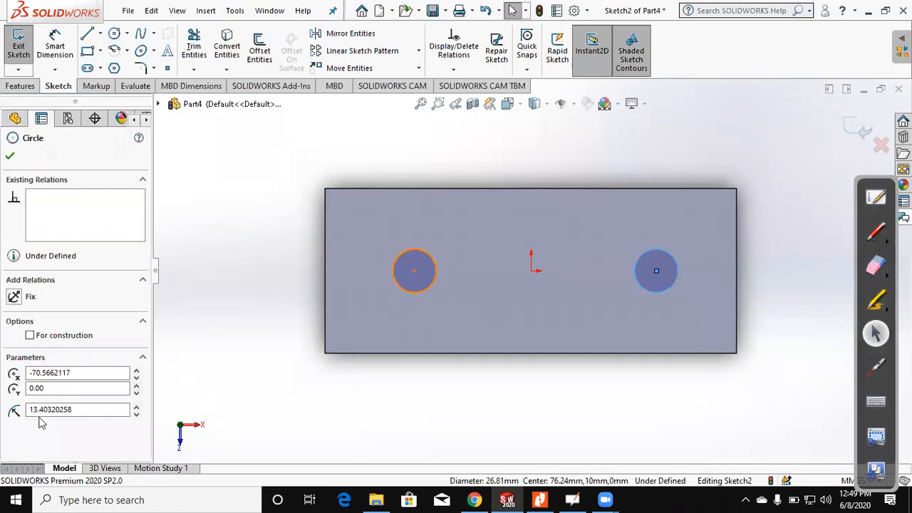
left_click(411, 289, "ctrl")
left_click(420, 251)
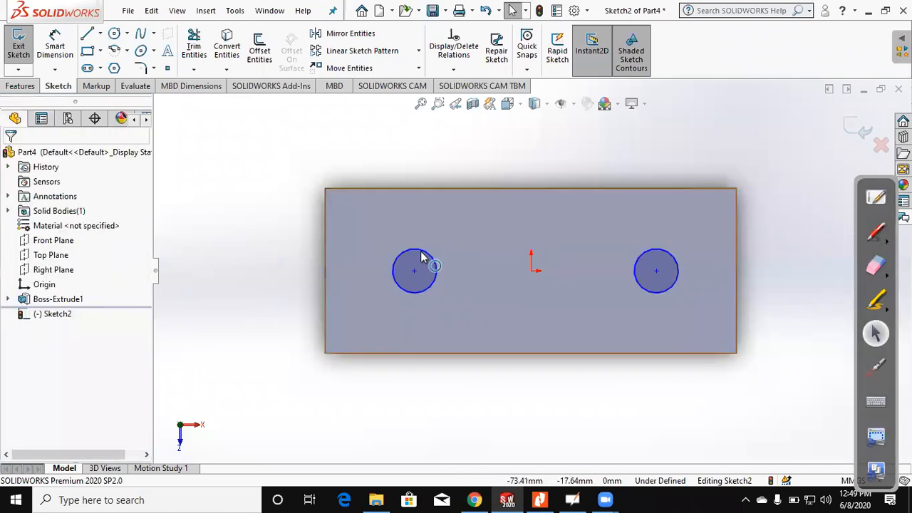
left_click_drag(429, 262, 426, 310)
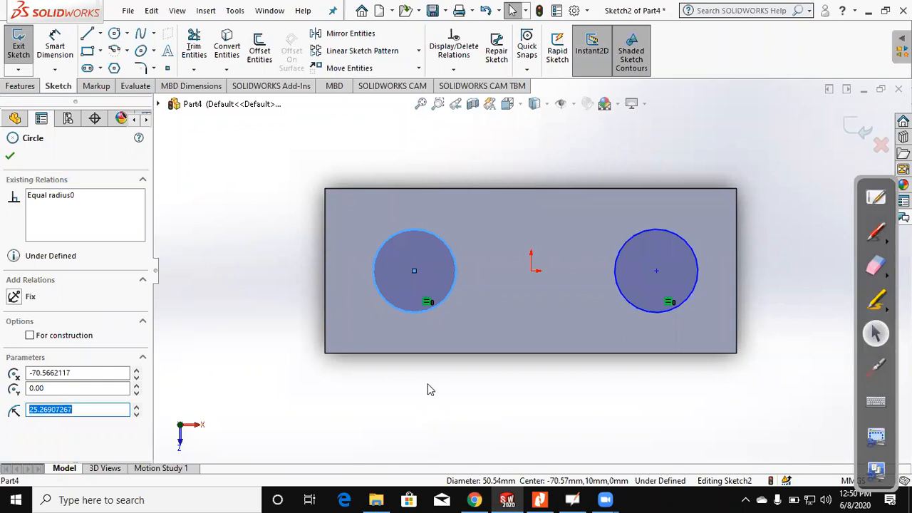
Step: Extrude both circles upward from the plate with a Blind depth of 150 mm, merging the result
left_click(30, 56)
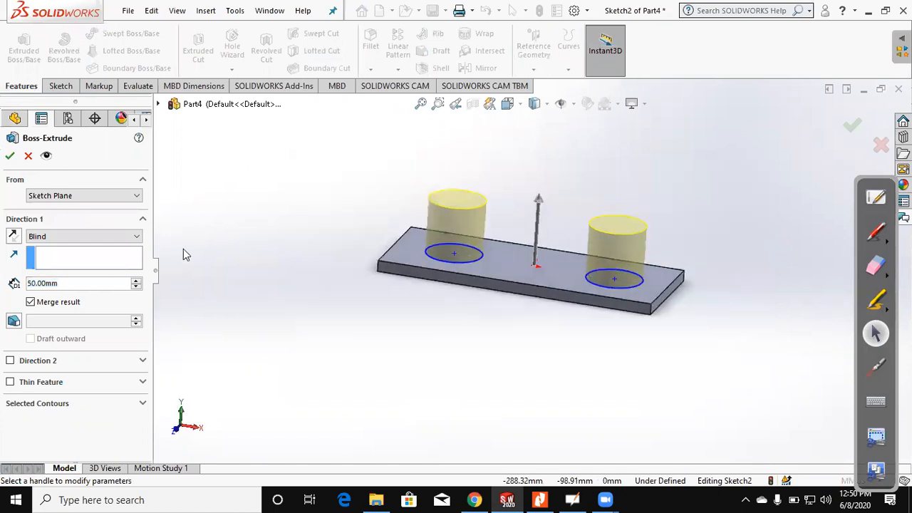
left_click(136, 280)
scroll(330, 307, "up", 3)
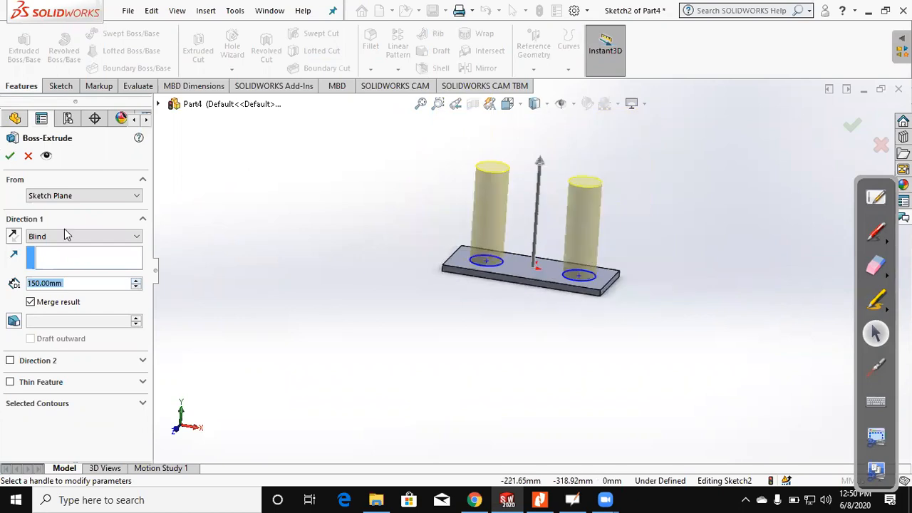
key("Return")
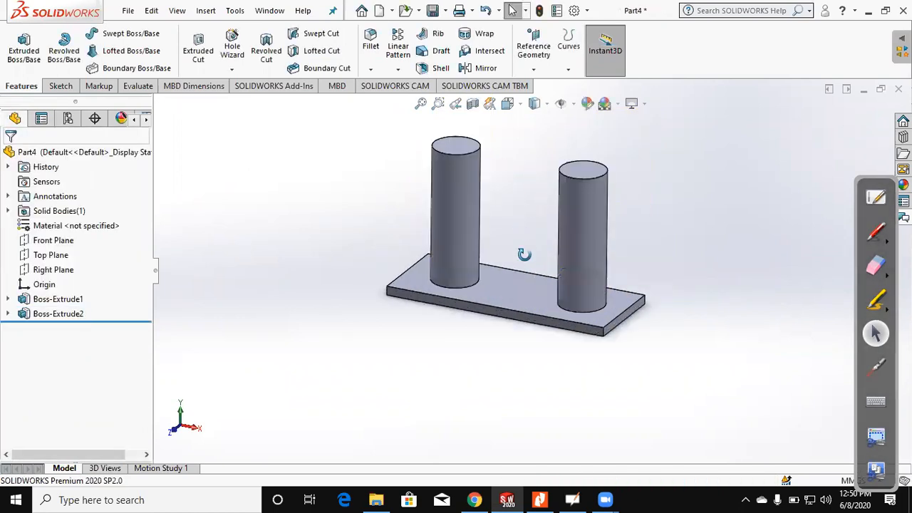
middle_click_drag(525, 254, 527, 262)
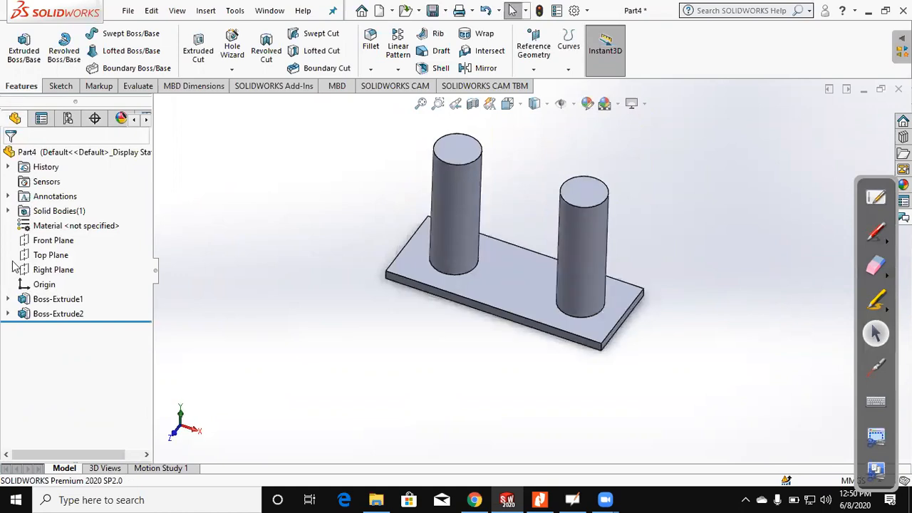
Step: Sketch a horizontal centerpoint straight slot about 19 mm wide on the Right Plane, centred about 102 mm directly above the origin
scroll(604, 314, "down", 2)
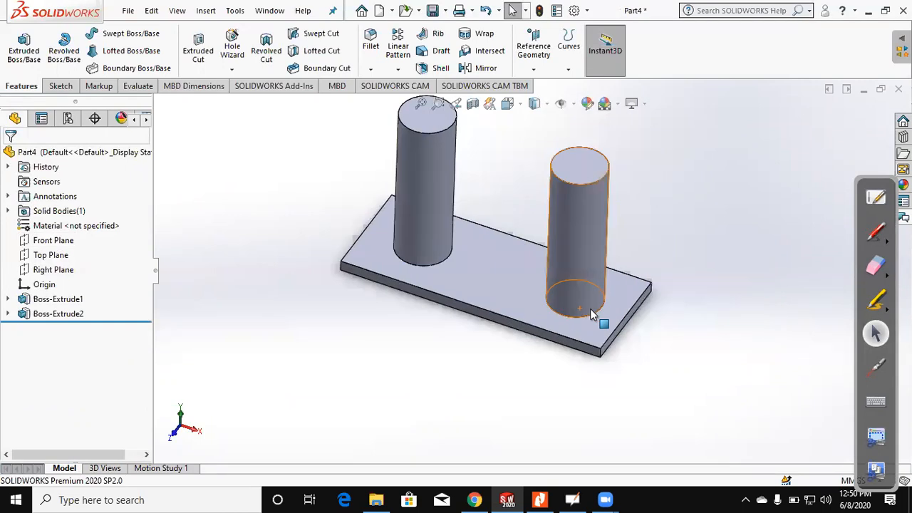
scroll(607, 389, "down", 5)
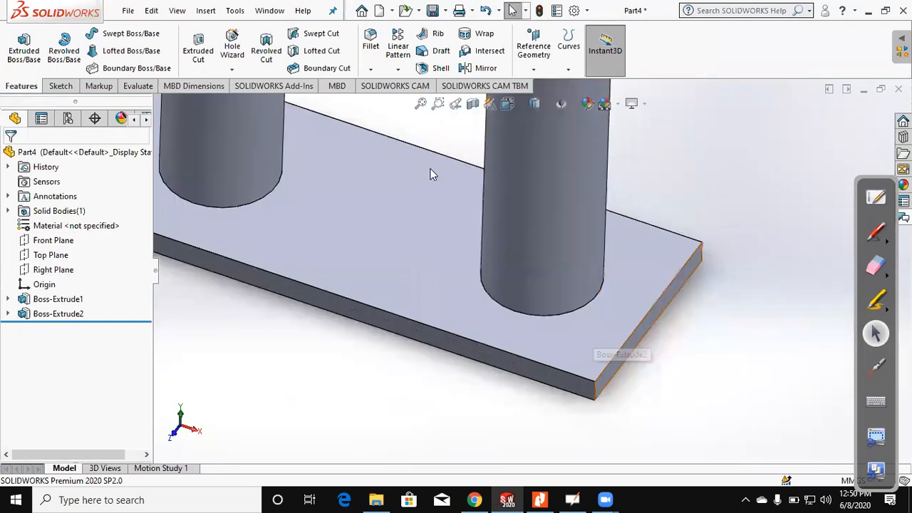
scroll(421, 314, "up", 3)
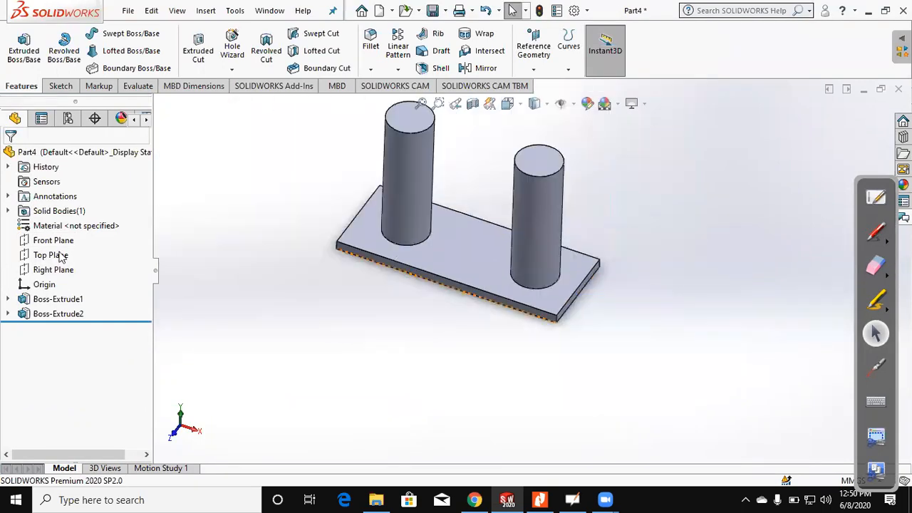
left_click(60, 276)
middle_click_drag(351, 343, 302, 361)
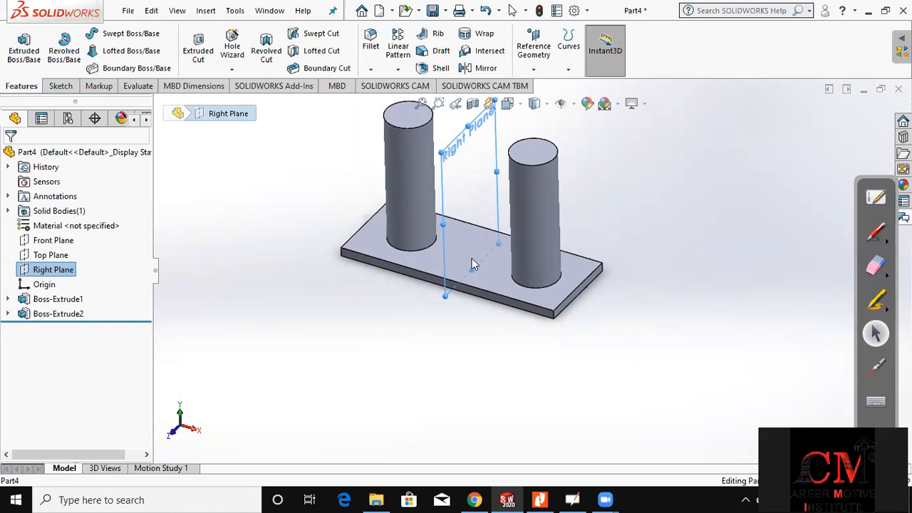
left_click(24, 51)
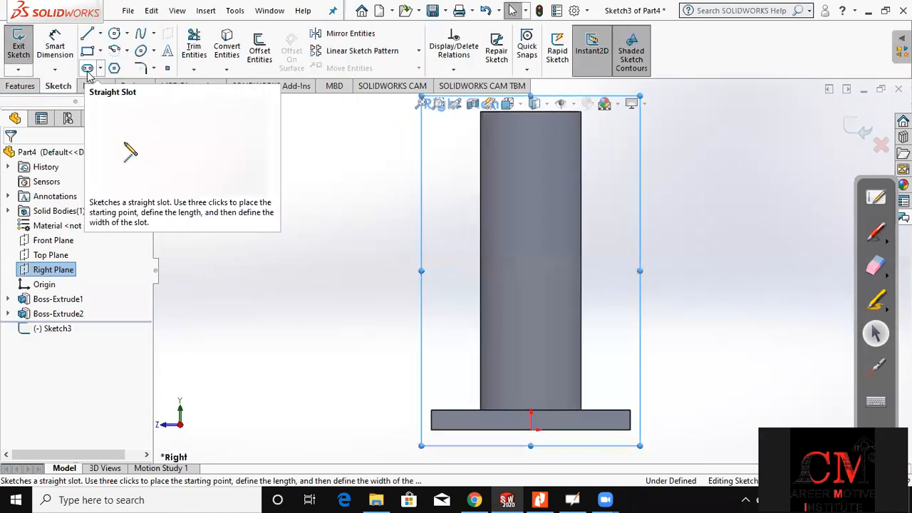
left_click(65, 206)
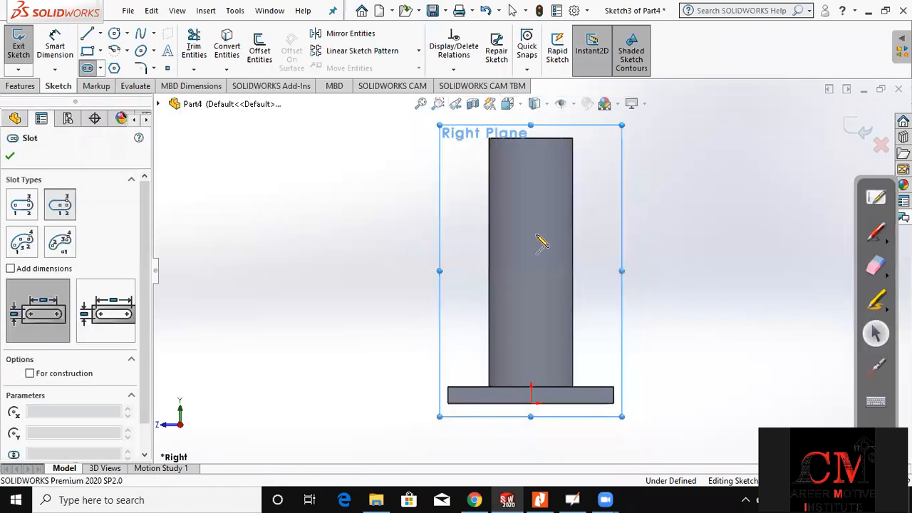
left_click(531, 233)
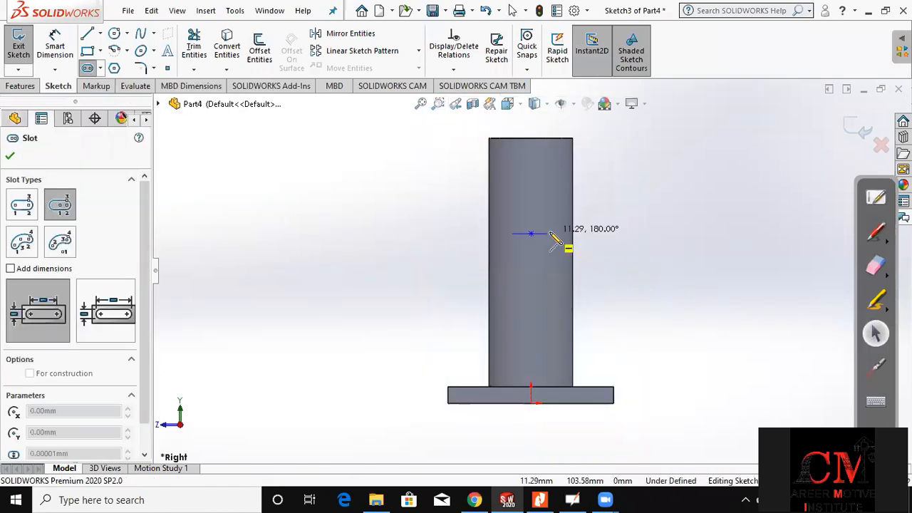
left_click(551, 233)
left_click(548, 217)
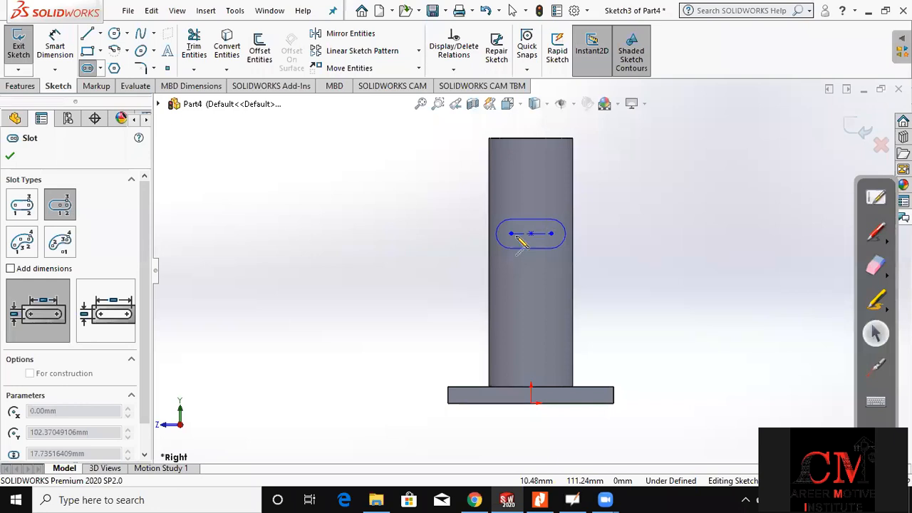
key("ctrl+7")
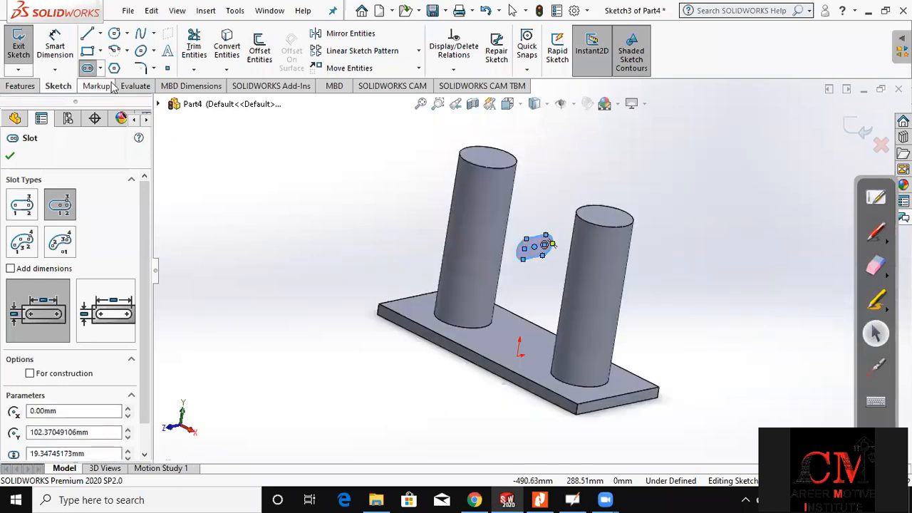
key("Escape")
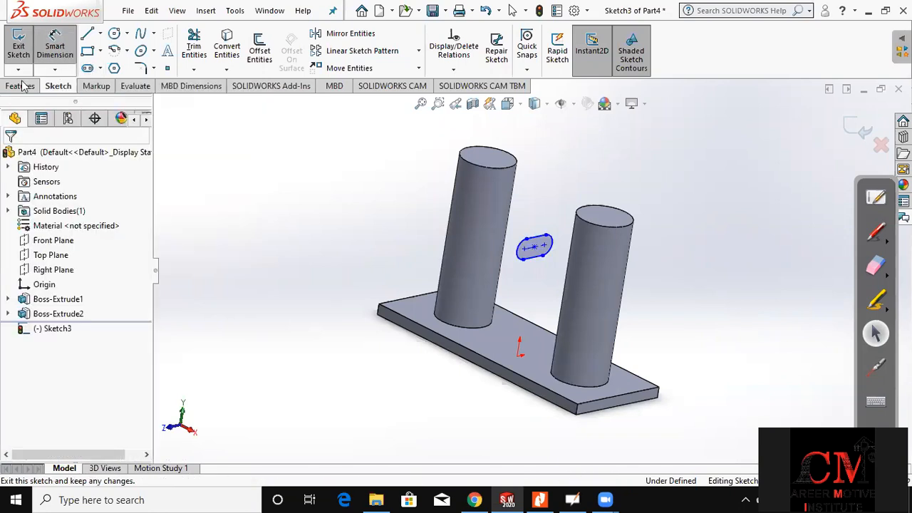
Step: Start extruding the slot toward the nearer cylinder with a Blind depth of 60 mm, merging the result
left_click(19, 85)
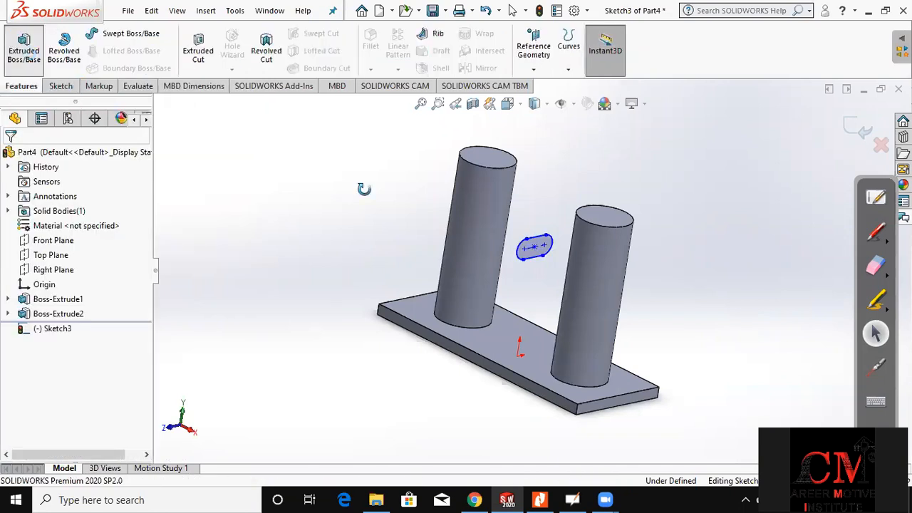
middle_click_drag(627, 320, 574, 318)
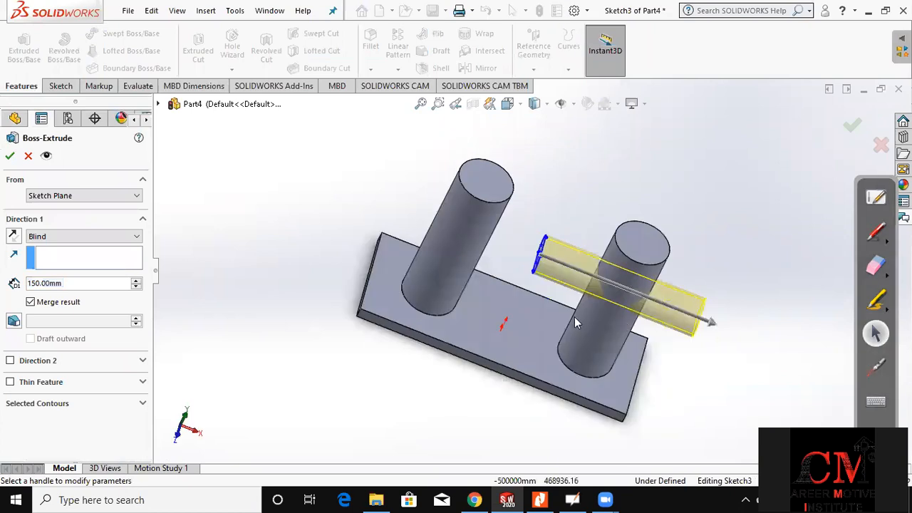
scroll(575, 323, "down", 2)
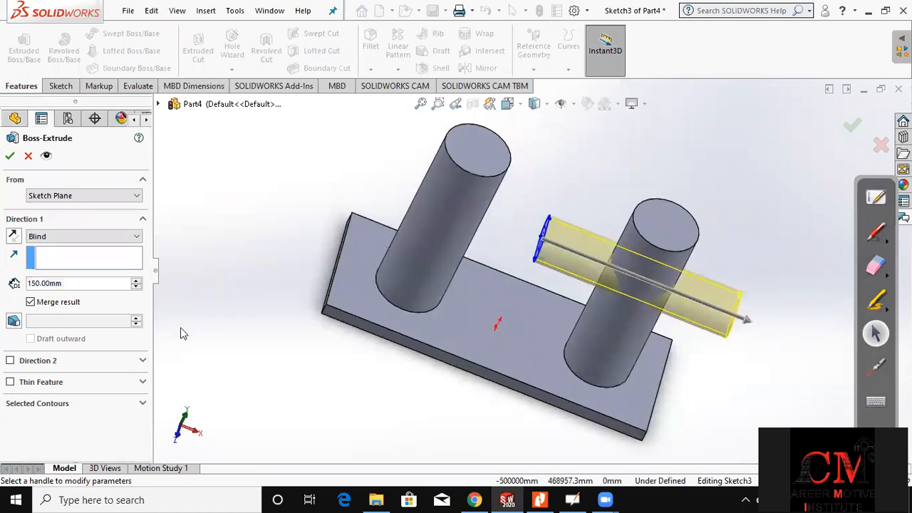
left_click(136, 287)
left_click(136, 287)
left_click(136, 287)
left_click(136, 287)
left_click(136, 287)
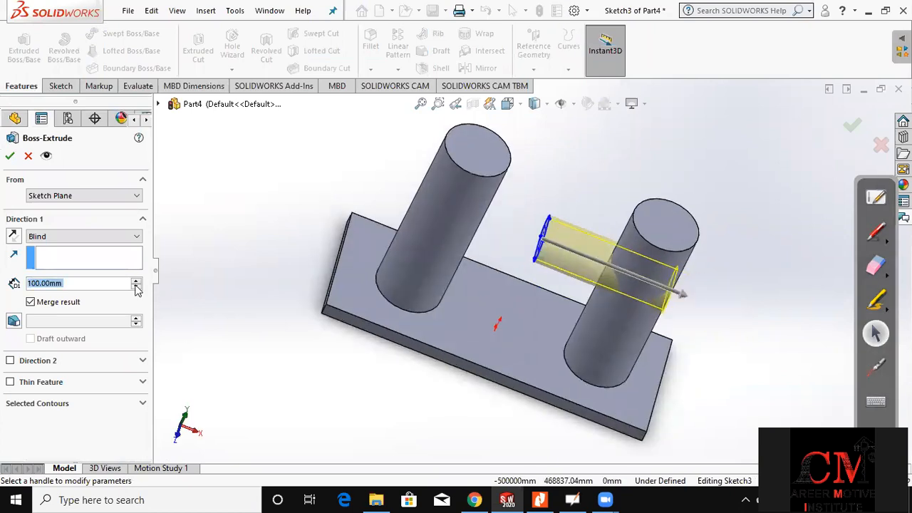
left_click(136, 287)
left_click(136, 287)
left_click(136, 287)
left_click(136, 287)
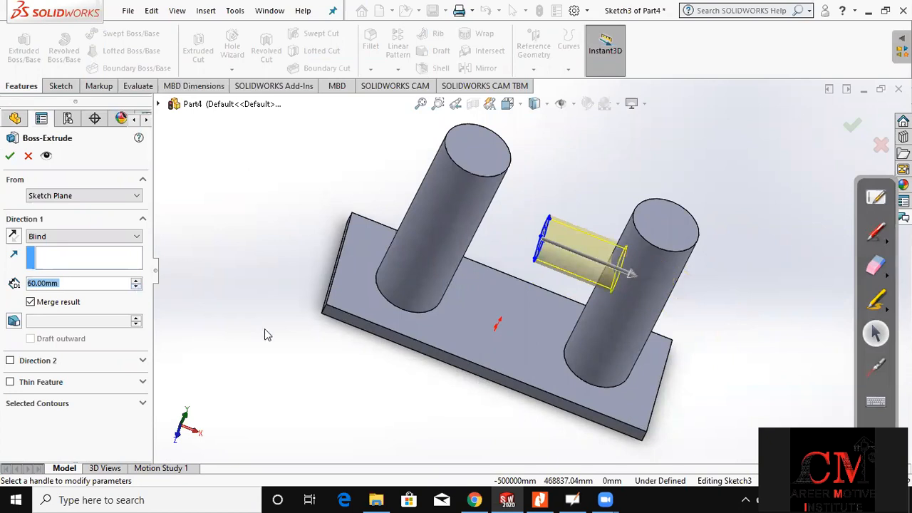
middle_click_drag(267, 318, 232, 315)
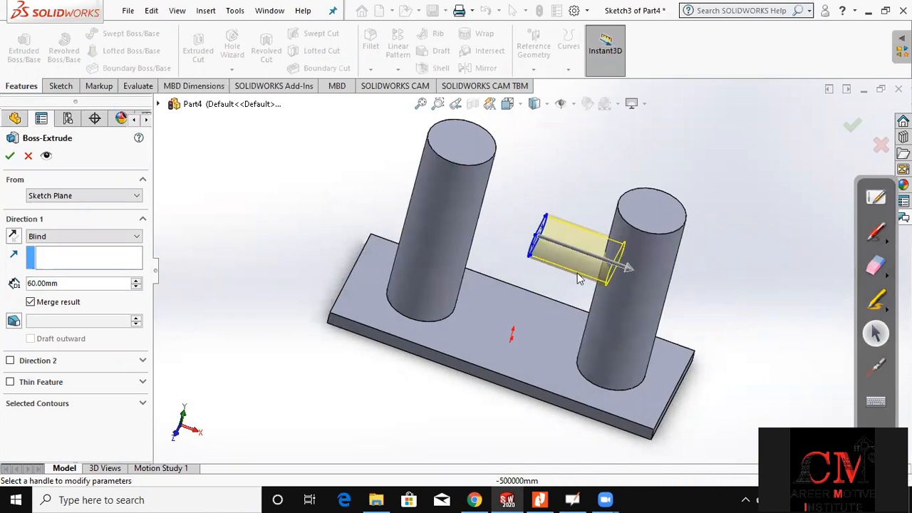
middle_click_drag(494, 240, 470, 254)
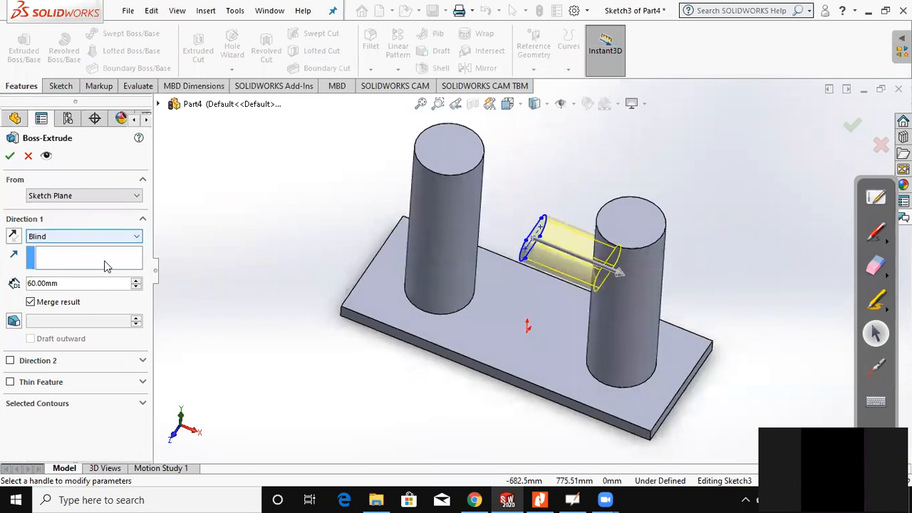
Step: Enable Direction 2 of the slot extrusion with the end condition Up To Next and accept the feature
left_click(40, 362)
middle_click_drag(251, 266, 261, 306)
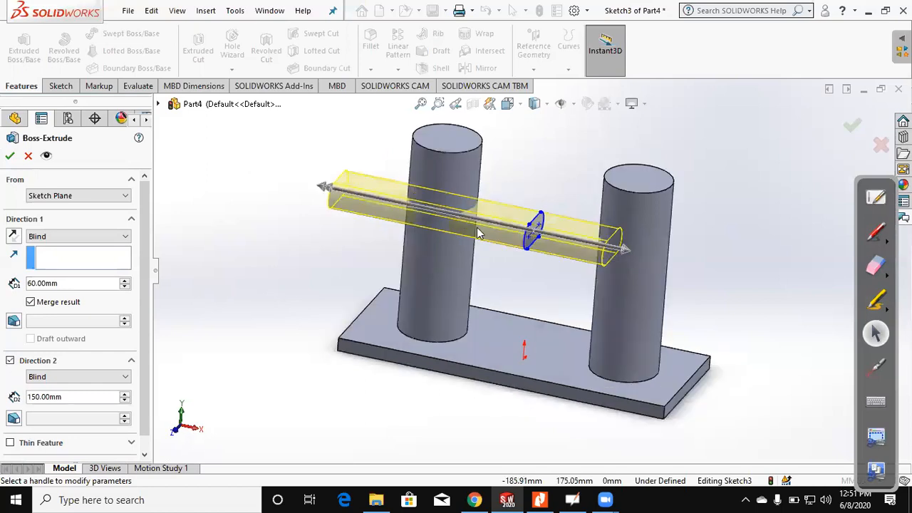
left_click(84, 377)
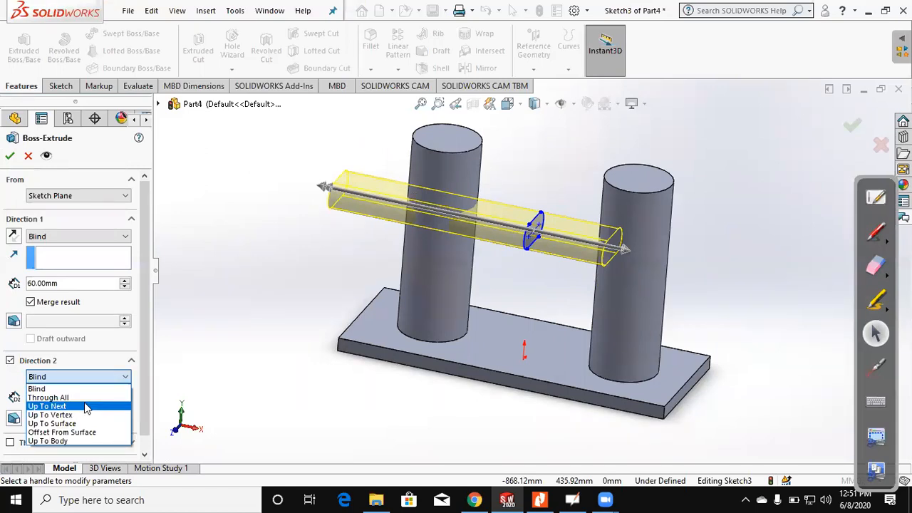
left_click(84, 406)
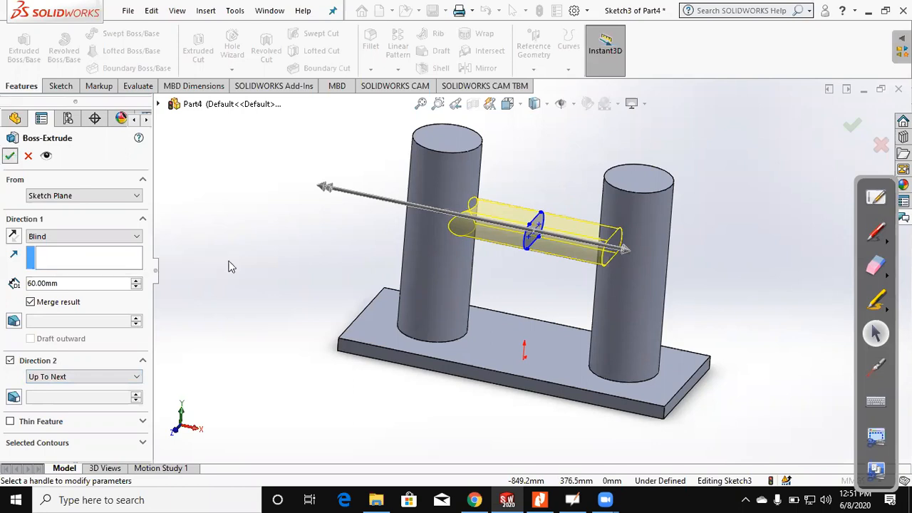
key("Return")
Step: Edit the cylinders' sketch, moving the right circle's centre to the midpoint of the plate's right short edge, and exit the sketch
middle_click_drag(236, 291, 220, 320)
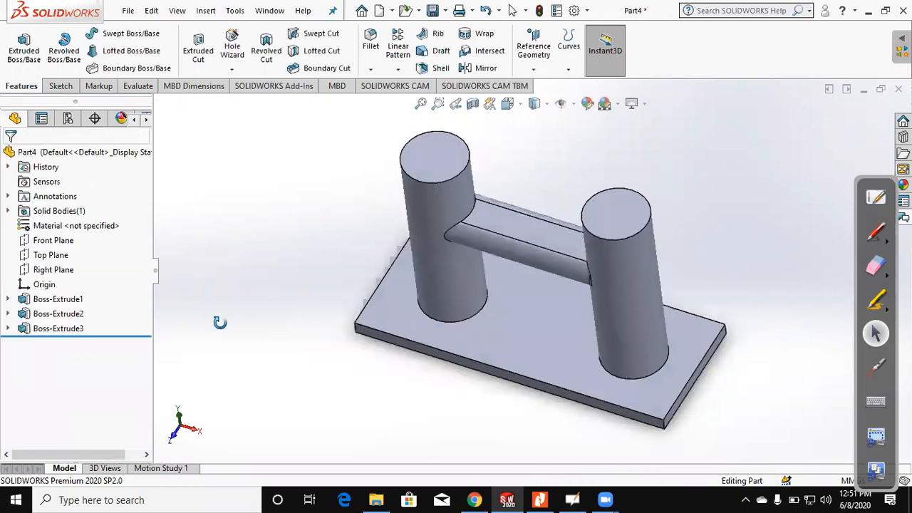
middle_click_drag(324, 307, 323, 261)
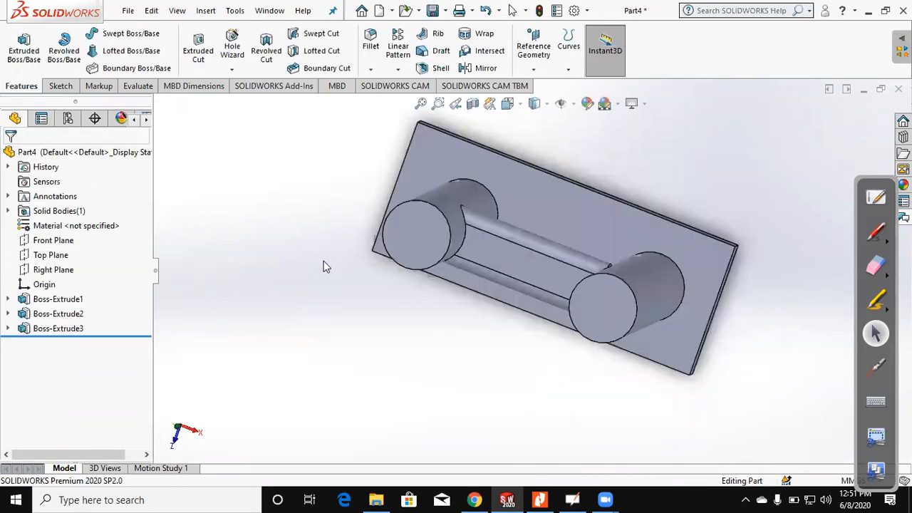
key("ctrl+7")
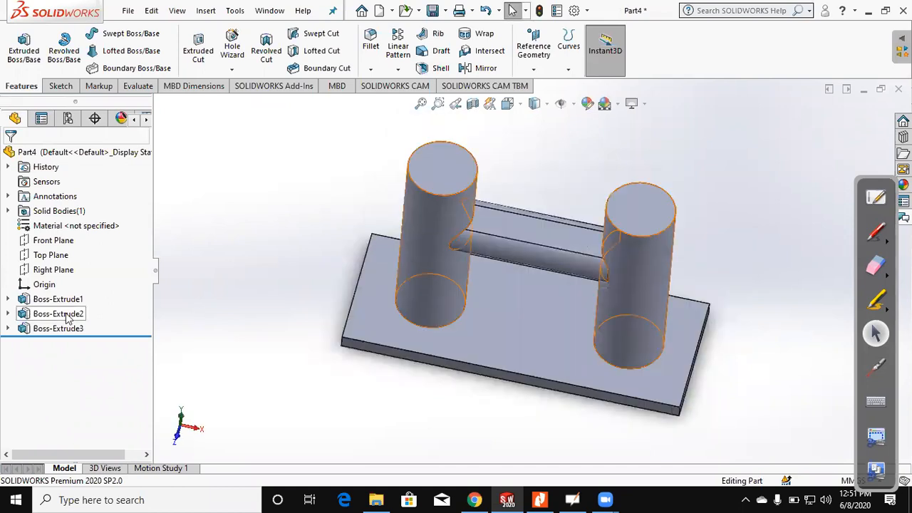
left_click(68, 318)
left_click(97, 283)
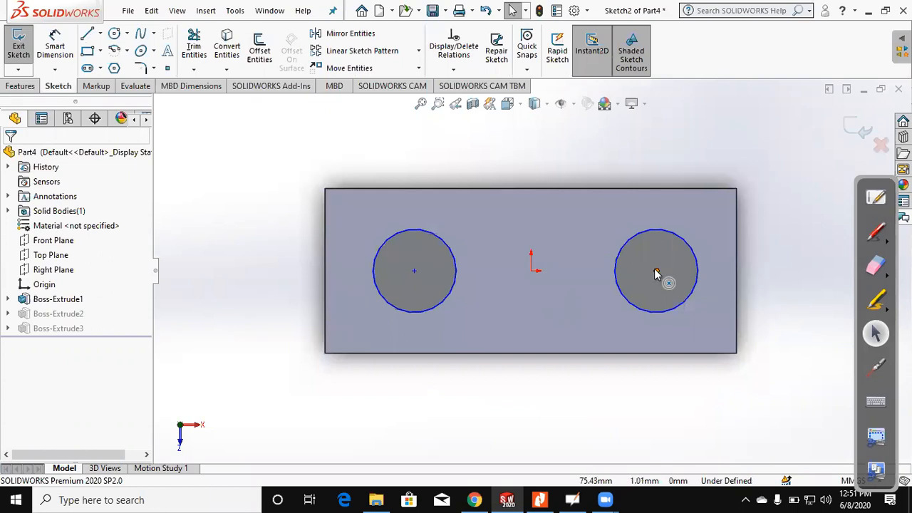
left_click_drag(656, 271, 699, 295)
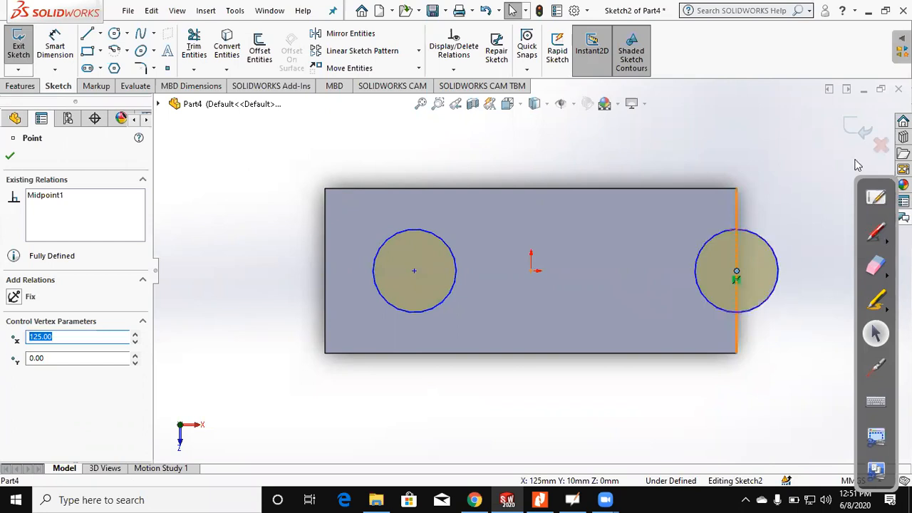
left_click(789, 146)
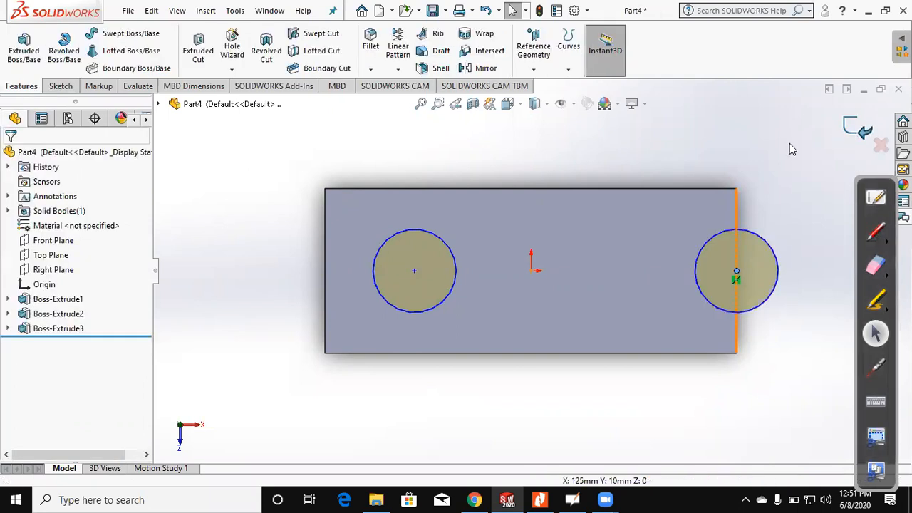
Step: Edit the cylinders' sketch again, moving the left circle's centre onto the plate's left short edge about 3.3 mm off its midpoint, and rebuild
mouse_move(597, 348)
middle_mouse_down()
mouse_move(570, 267)
mouse_move(528, 262)
middle_mouse_up()
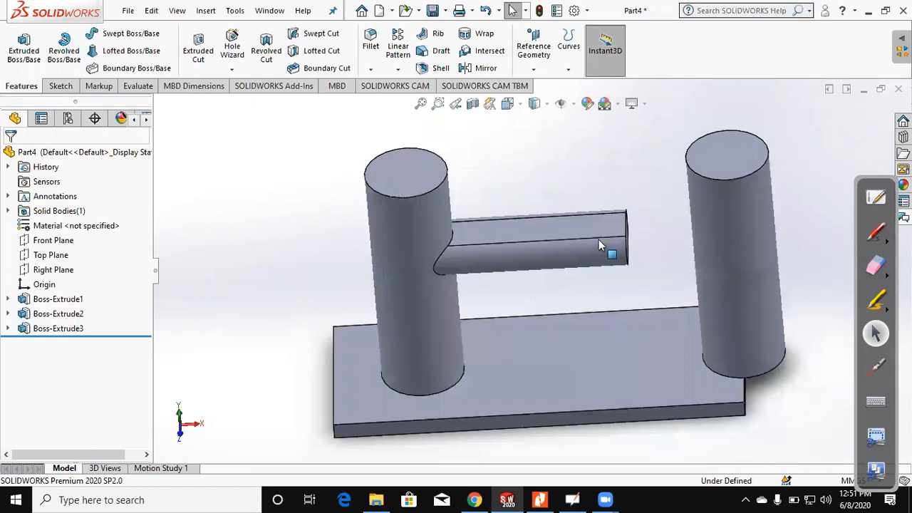
middle_click_drag(599, 242, 607, 250)
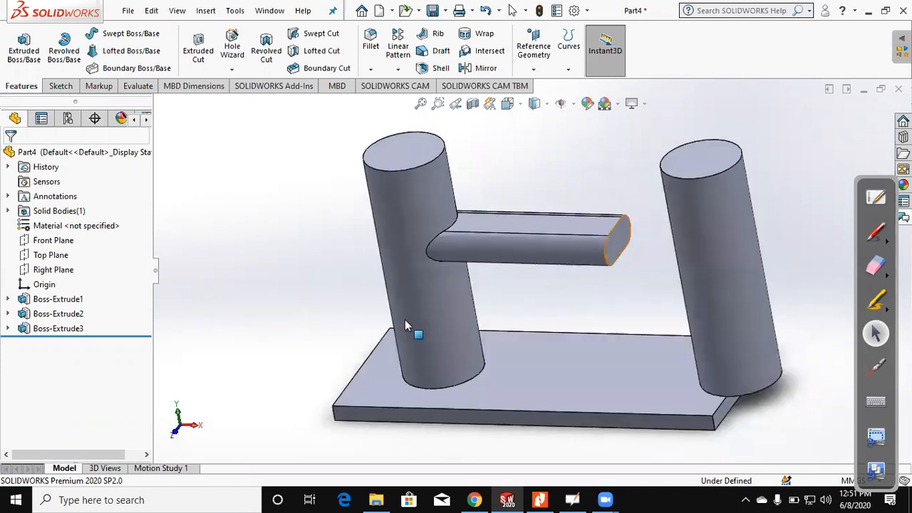
left_click(59, 314)
left_click(80, 275)
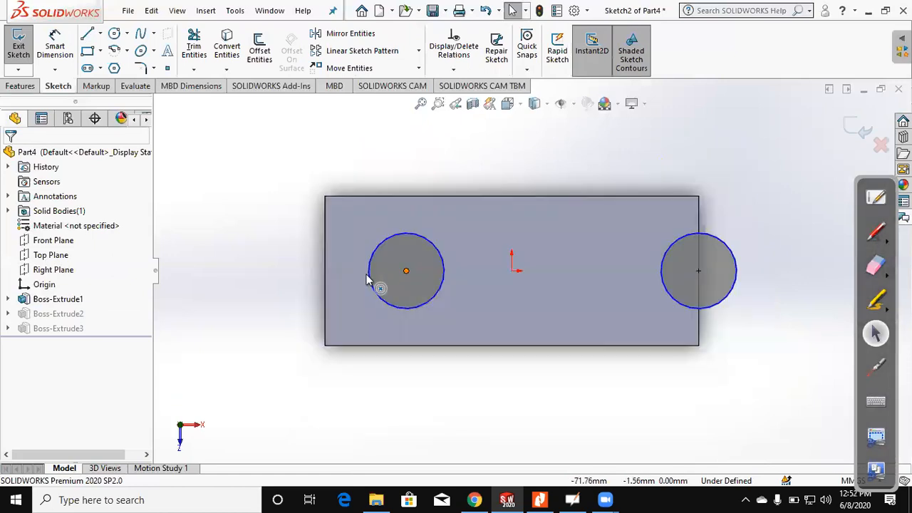
left_click_drag(406, 271, 325, 272)
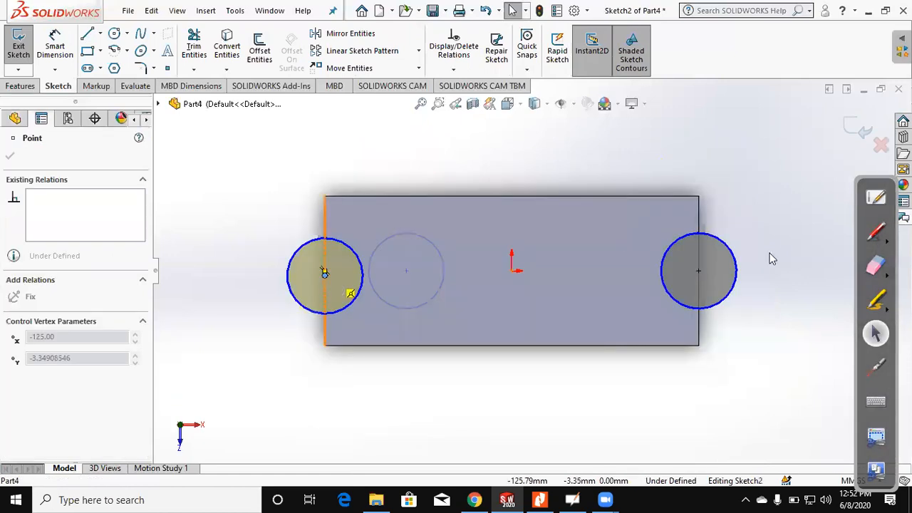
left_click(487, 367)
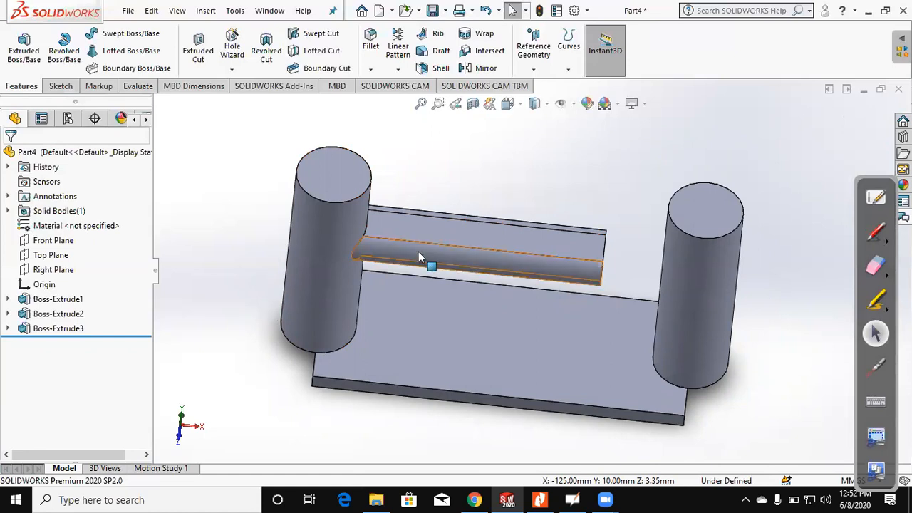
Step: Edit the slot-shaped bar's extrusion, setting Direction 1's end condition to Up To Next, and accept the change
left_click(54, 329)
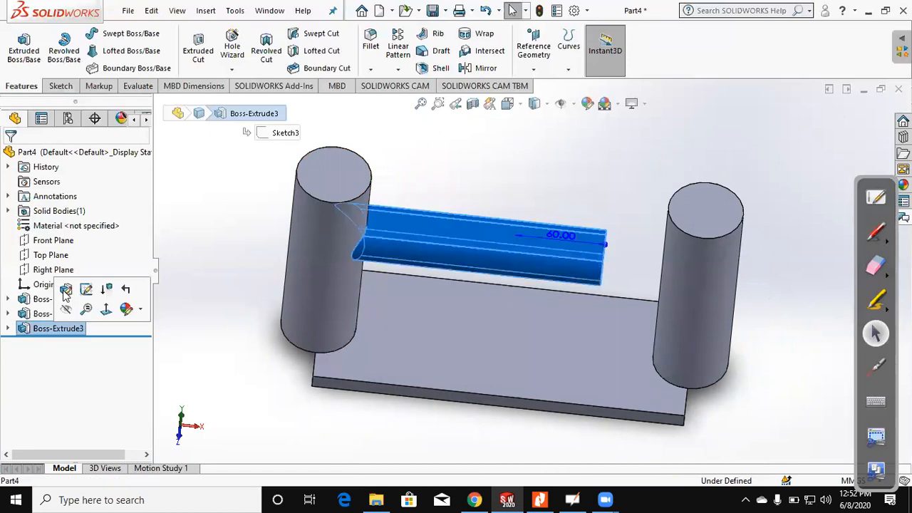
left_click(65, 289)
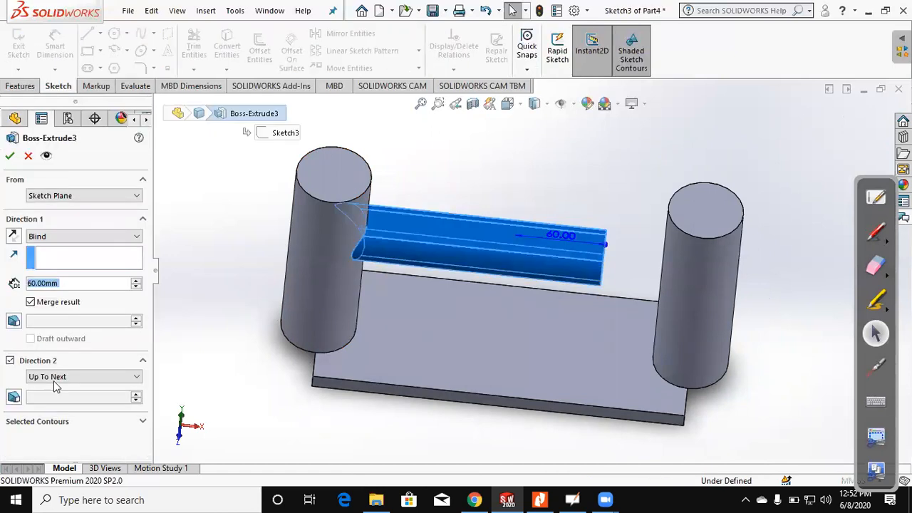
left_click(75, 237)
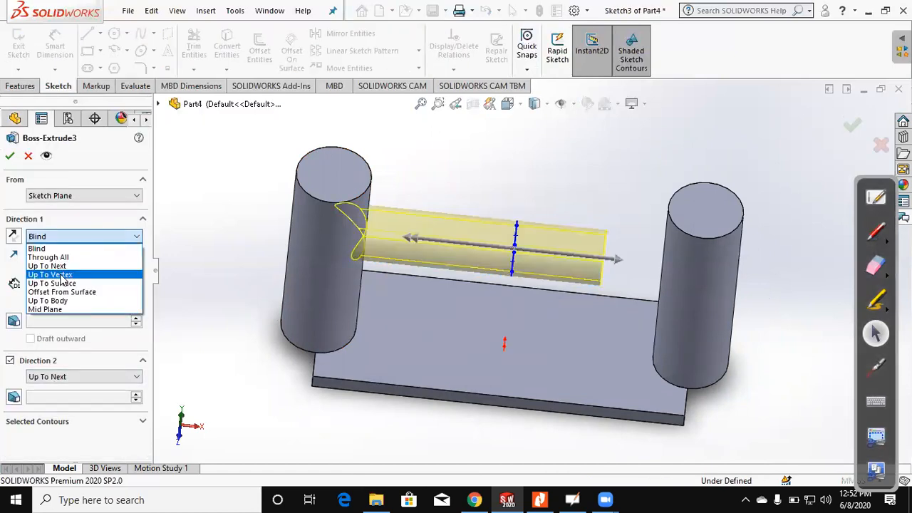
left_click(60, 266)
left_click(11, 157)
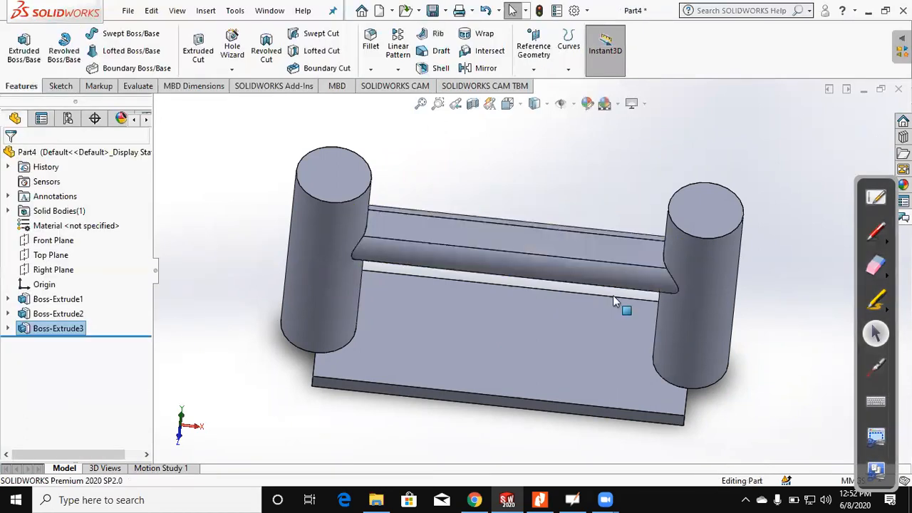
scroll(499, 260, "up", 3)
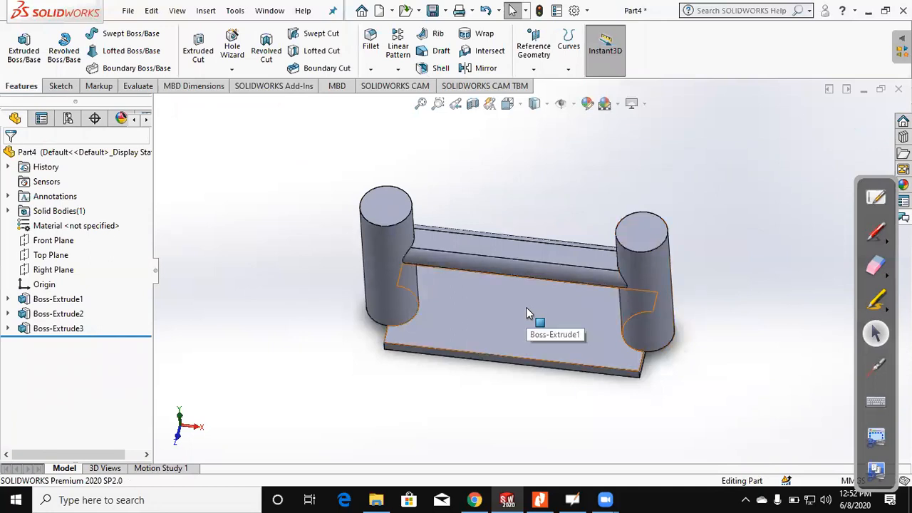
middle_click_drag(461, 375, 442, 221)
scroll(464, 383, "down", 4)
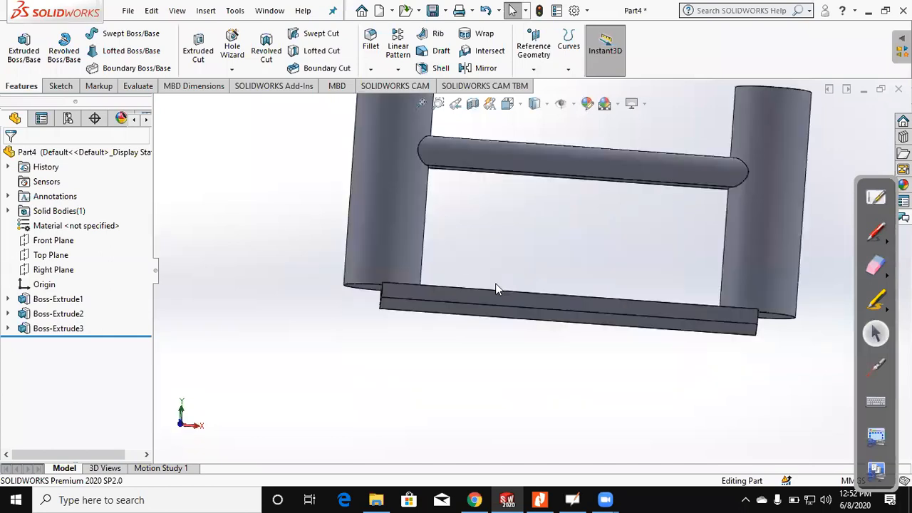
left_click(497, 284)
left_click(44, 90)
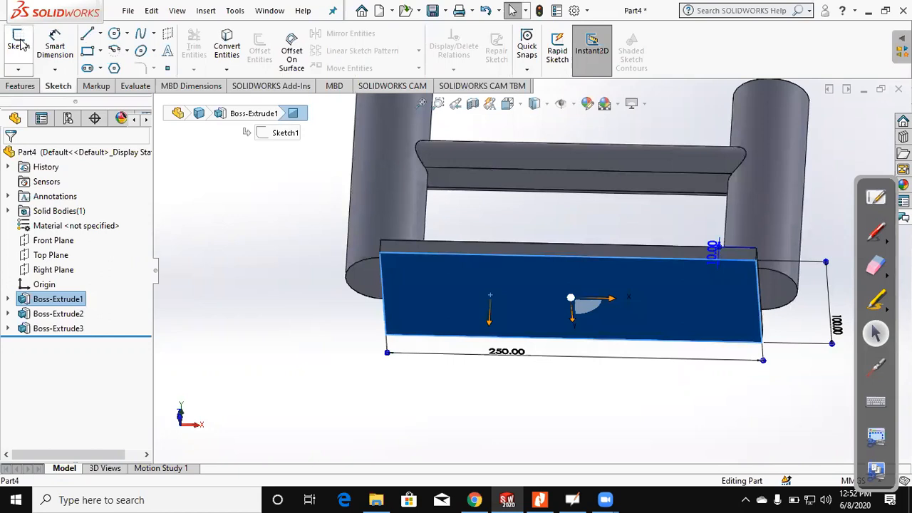
left_click(20, 44)
left_click(191, 278)
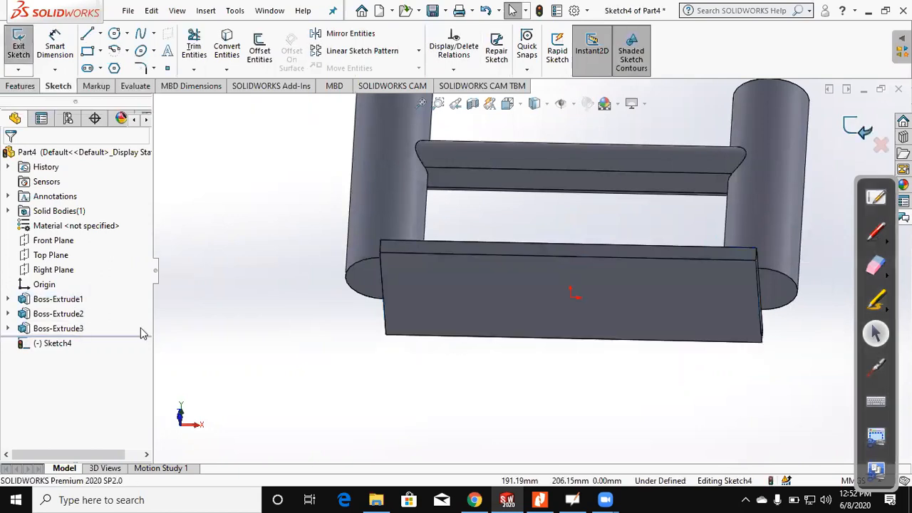
key("ctrl+z")
key("ctrl+z")
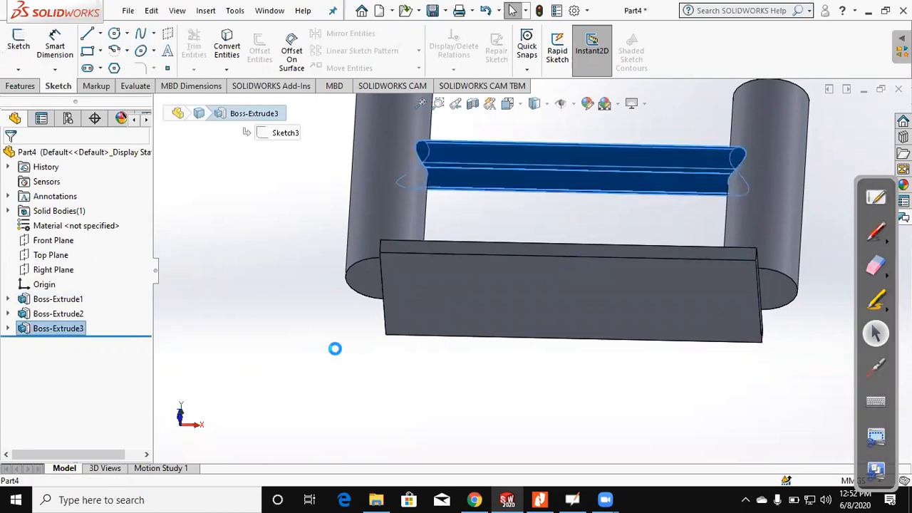
Step: Undo the recent edits to the bar's extrusion and the cylinders' sketch until both circles are back inside the plate, and exit the sketch
key("Delete")
key("Return")
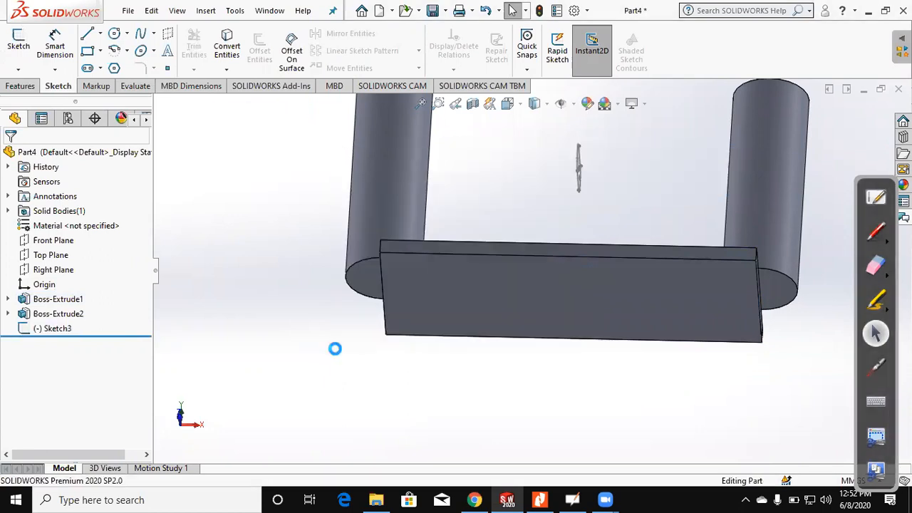
key("ctrl+z")
key("ctrl+z")
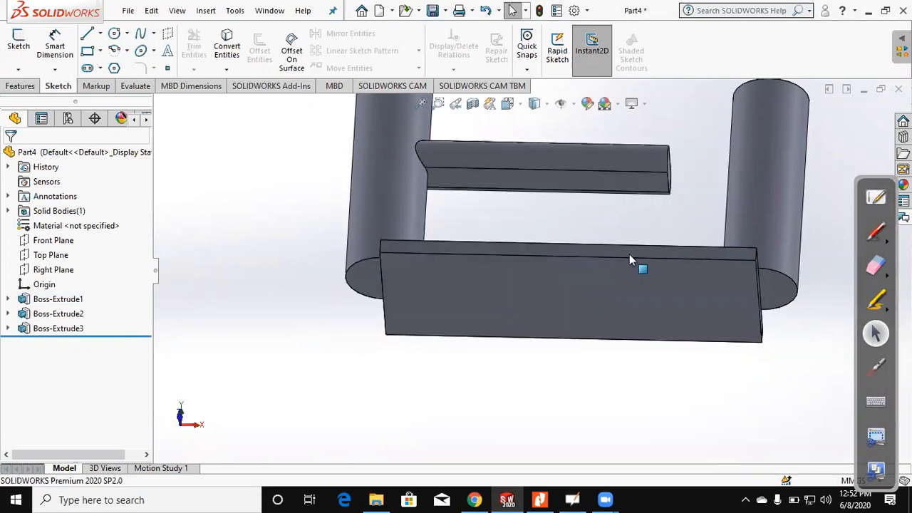
key("ctrl+z")
middle_click_drag(623, 225, 614, 370)
key("ctrl+z")
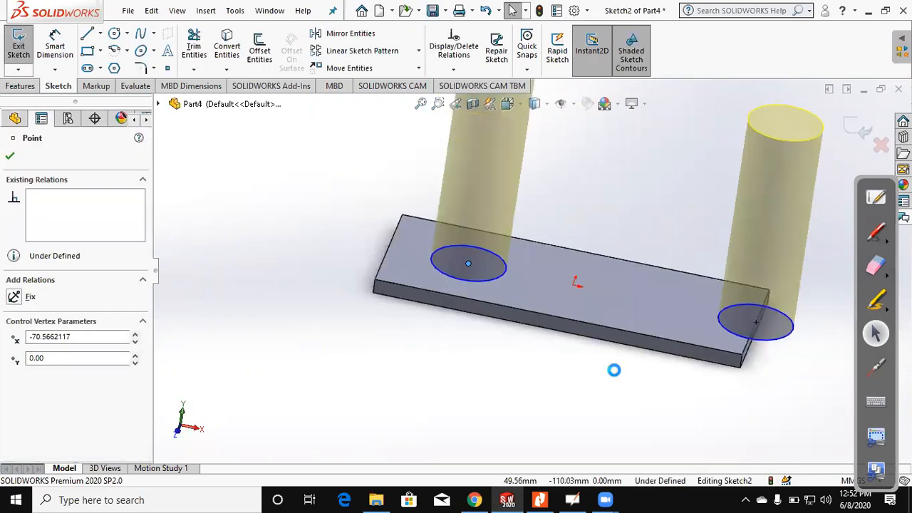
key("ctrl+z")
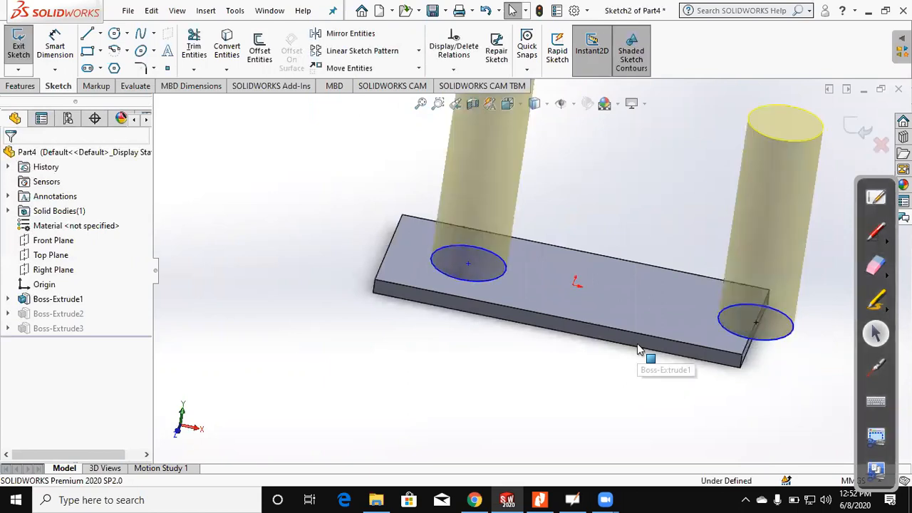
key("ctrl+z")
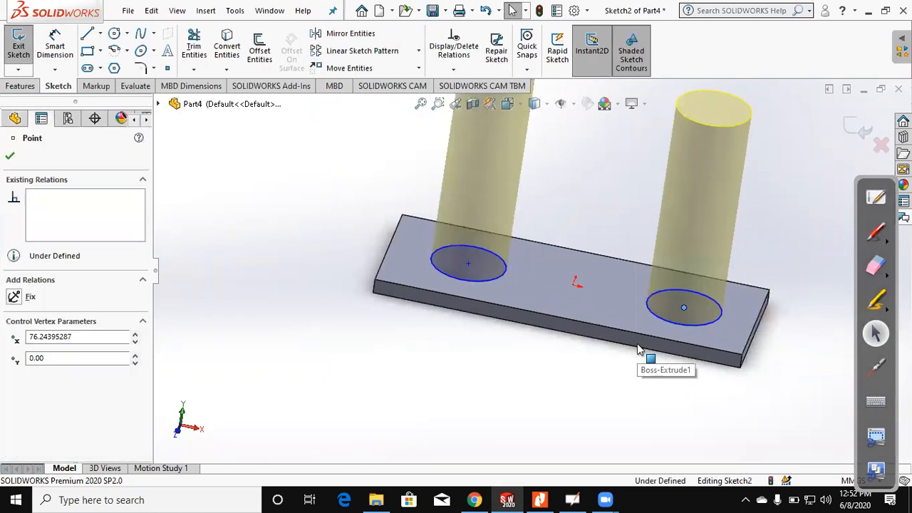
left_click(852, 122)
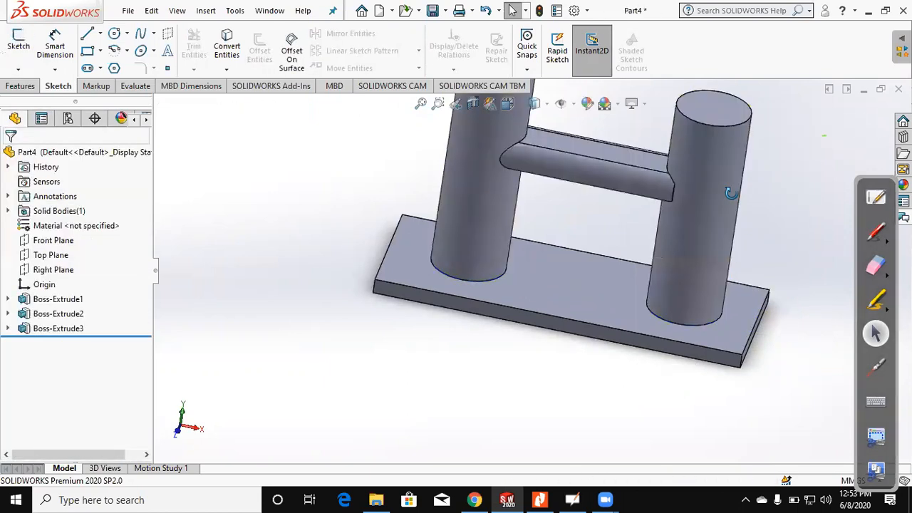
Step: Remove the slot-shaped bar's extrusion while keeping its sketch
left_click(92, 334)
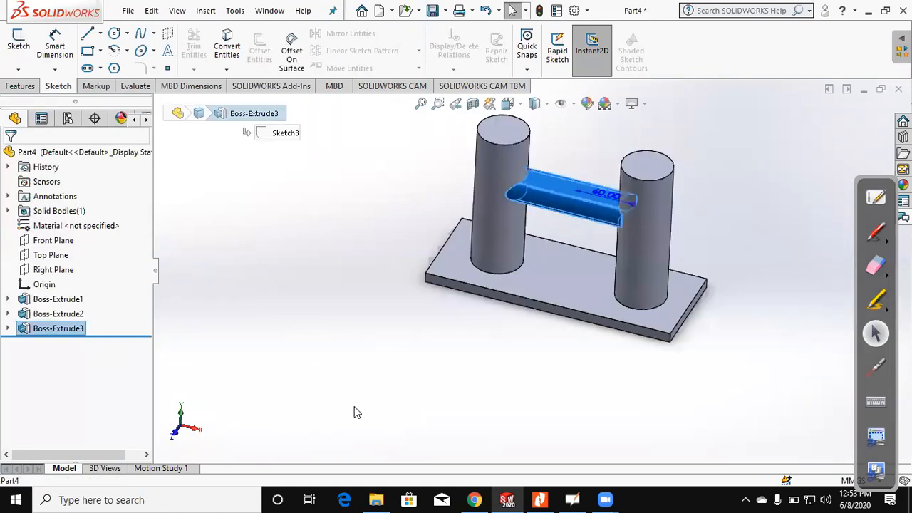
key("ctrl+z")
Step: Start a sketch on the plate's top face and draw a closed, notched spline straddling the plate's left short edge
scroll(428, 222, "down", 4)
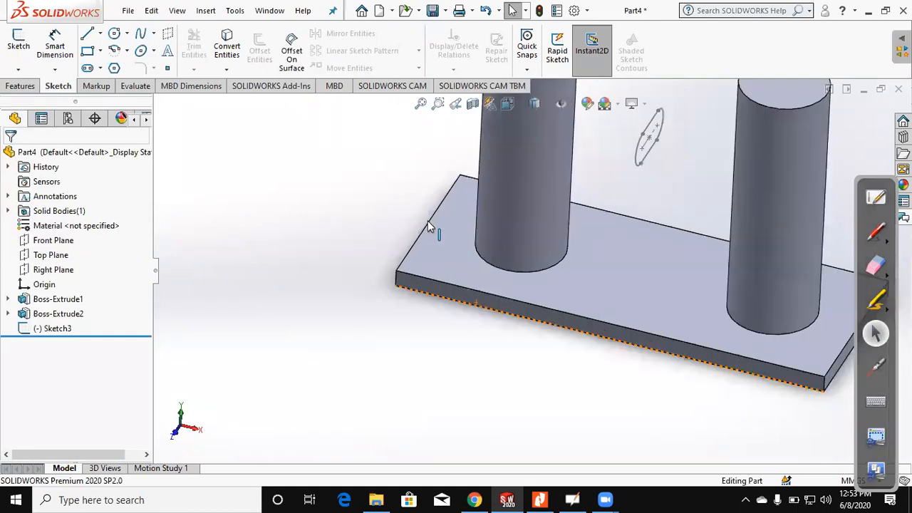
left_click(427, 226)
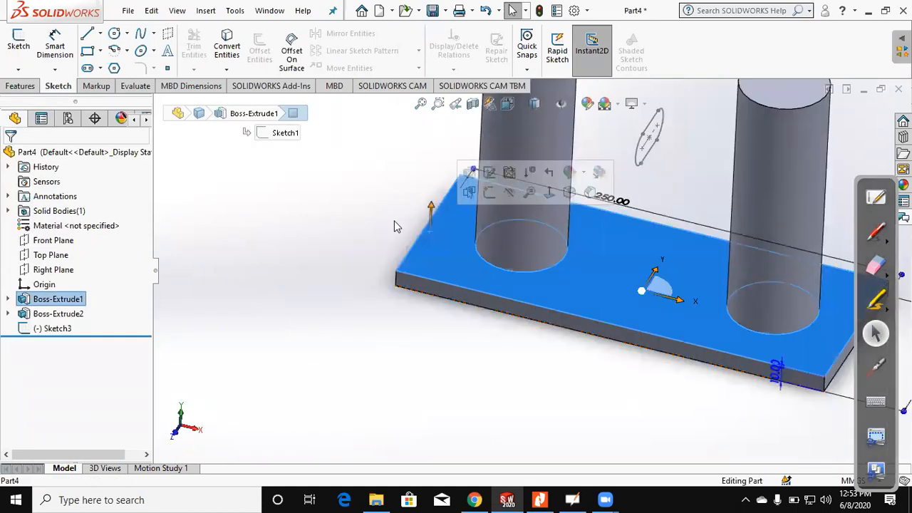
left_click(17, 51)
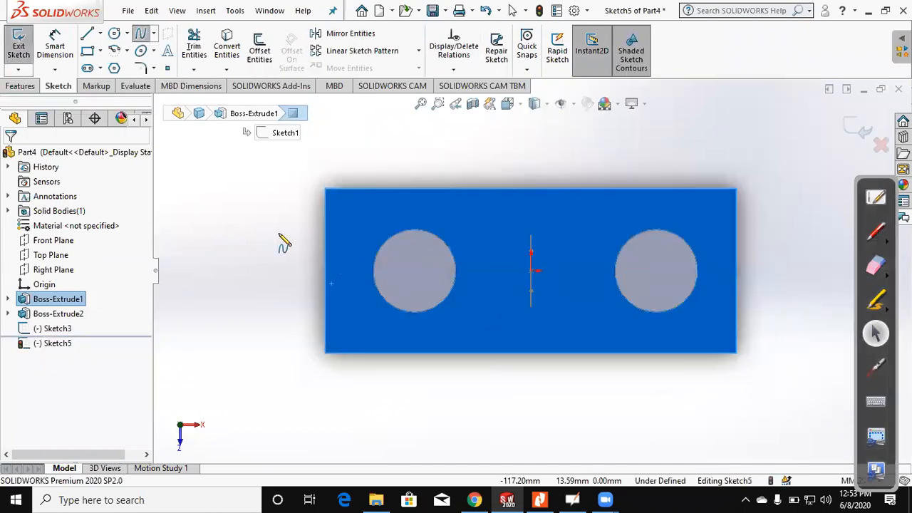
left_click(300, 223)
left_click(266, 244)
left_click(262, 311)
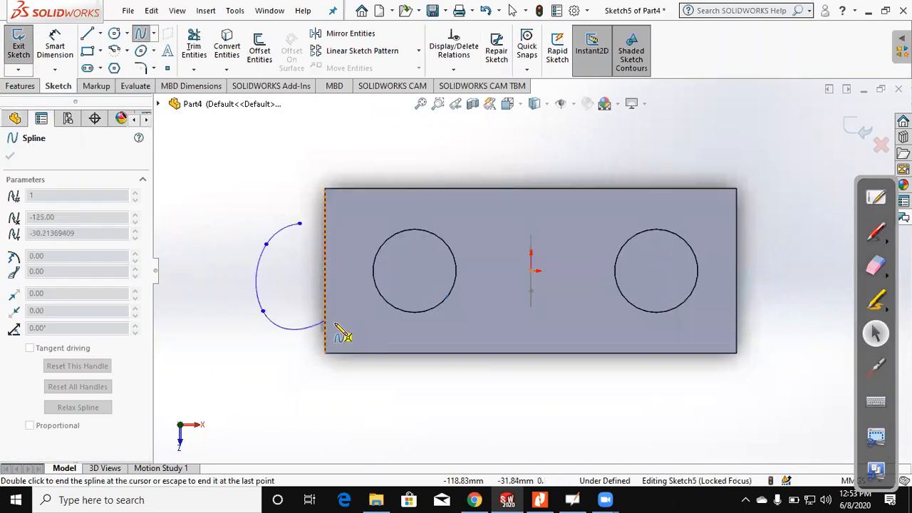
left_click(338, 329)
left_click(345, 296)
left_click(310, 265)
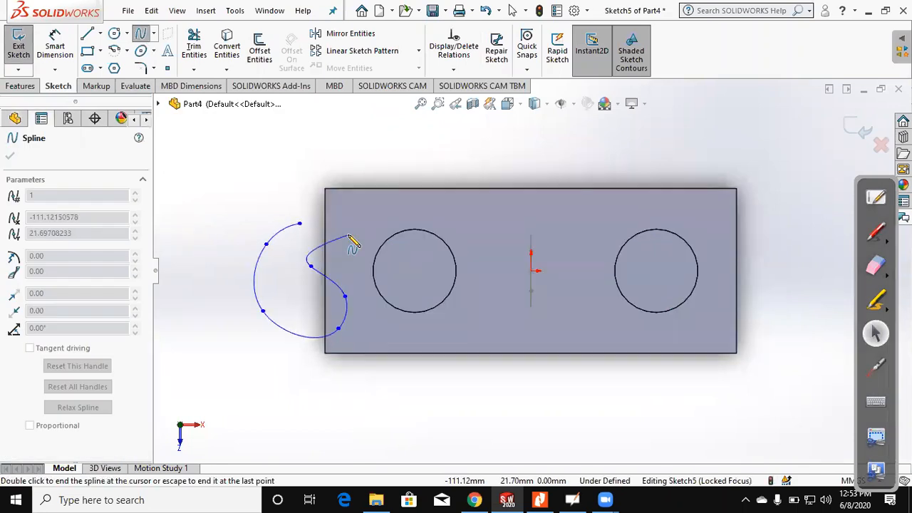
left_click(300, 222)
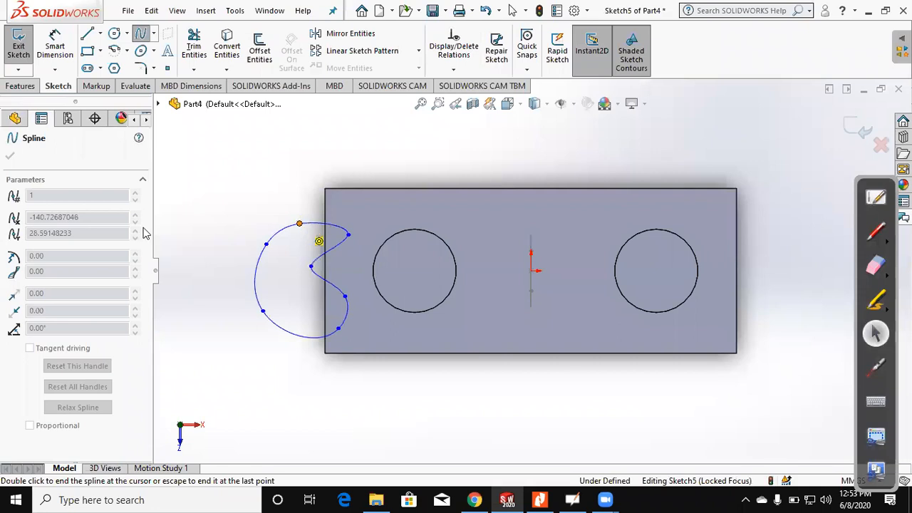
key("Escape")
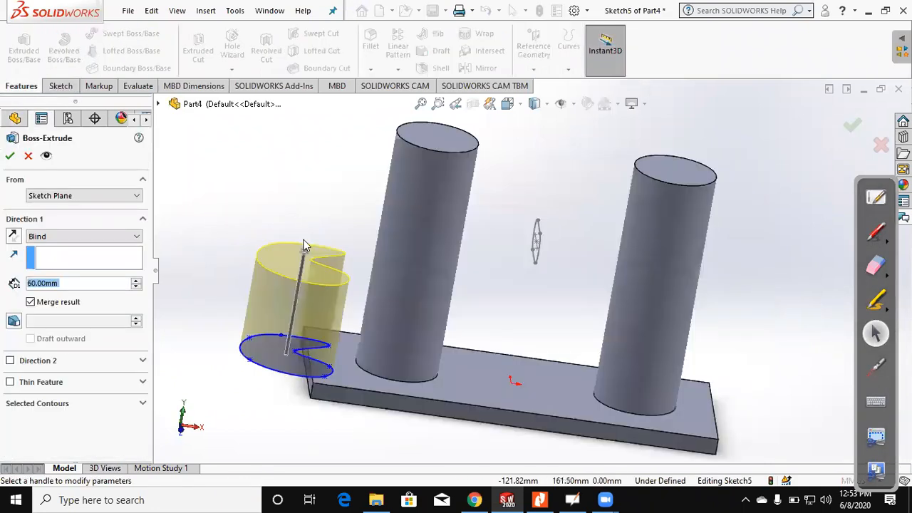
Step: Extrude the closed spline profile upward with a Blind depth of 135 mm and accept the feature
left_click_drag(305, 246, 328, 152)
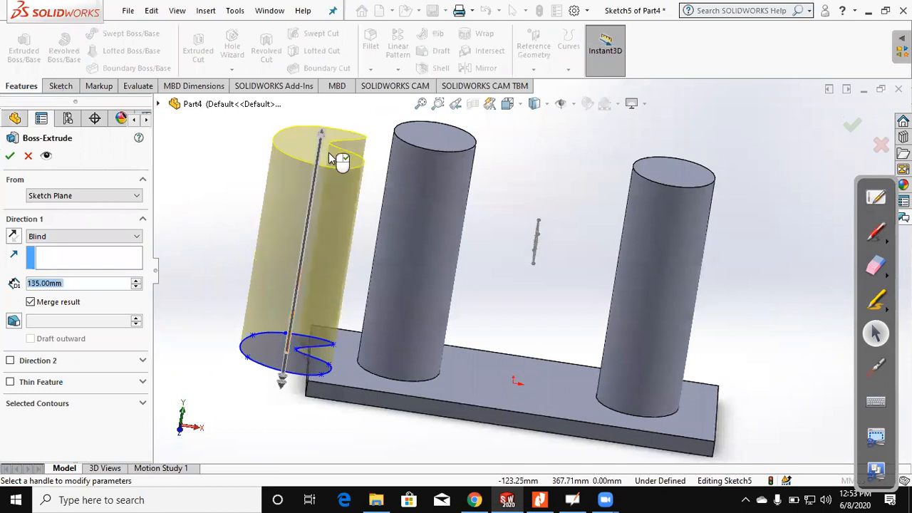
key("f")
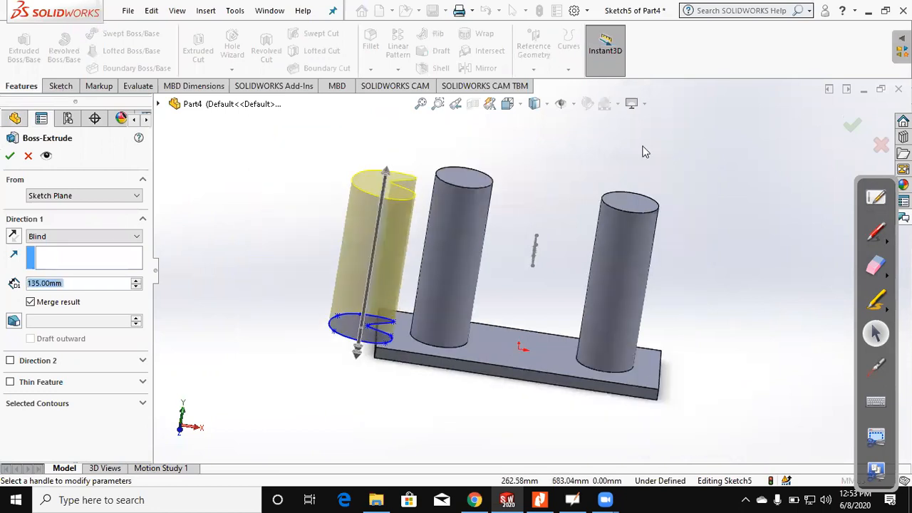
key("Return")
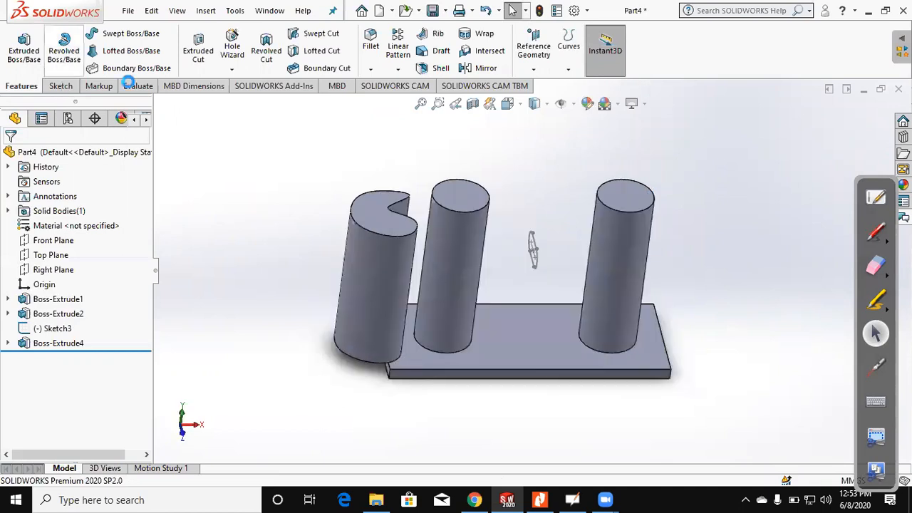
Step: Start extruding the slot sketch, reversed toward the spline-shaped column, with Direction 1's end condition set to Up To Next
left_click(532, 246)
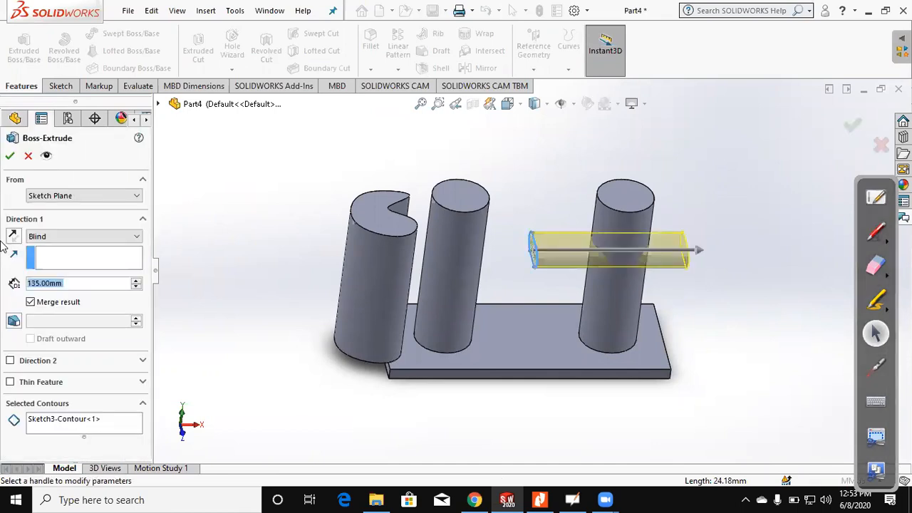
left_click(14, 241)
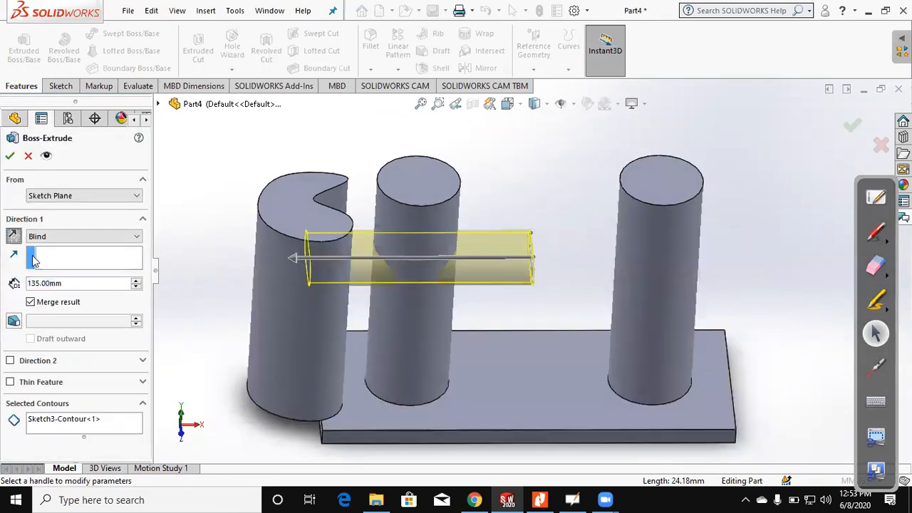
left_click(77, 241)
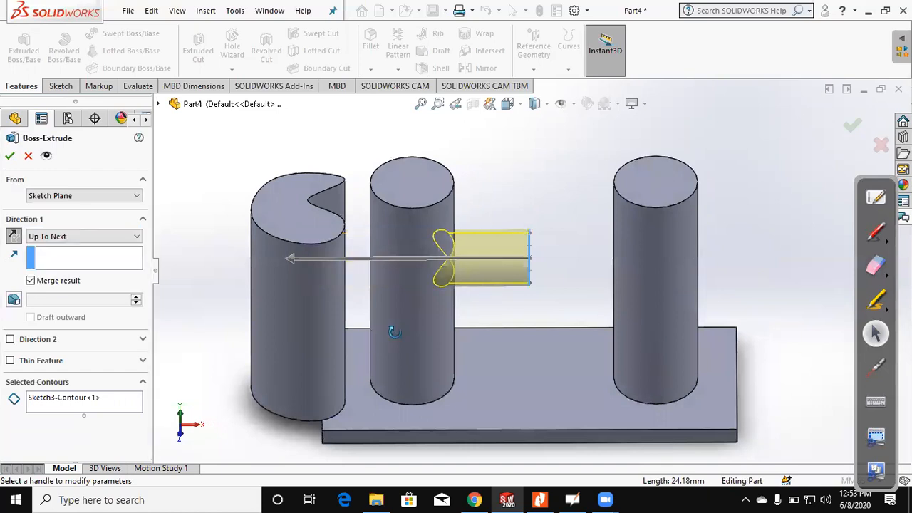
middle_click_drag(394, 332, 345, 299)
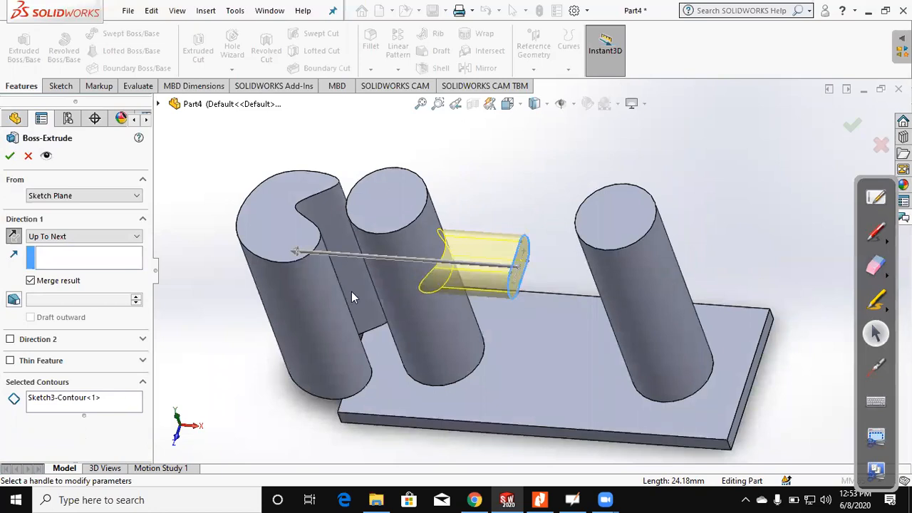
Step: Change Direction 1's end condition to Up To Surface, ending at the curved side face of the spline-shaped column
left_click(100, 239)
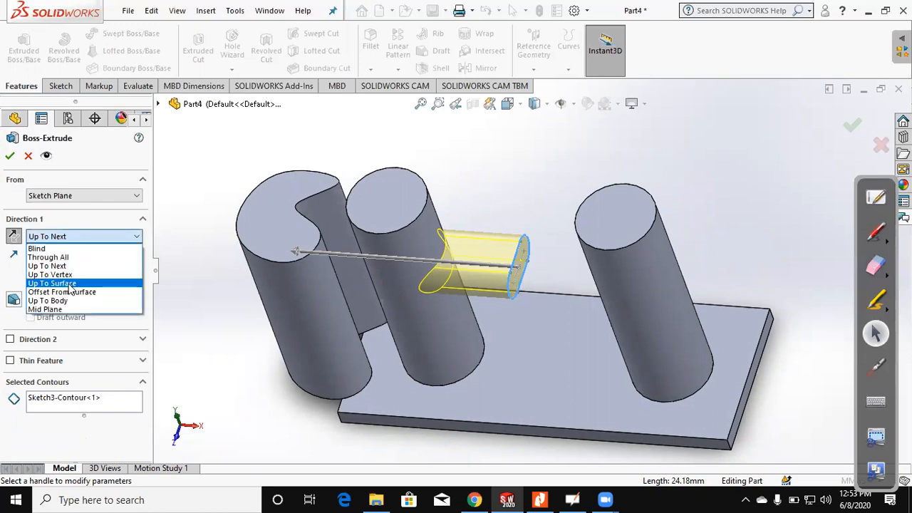
left_click(69, 285)
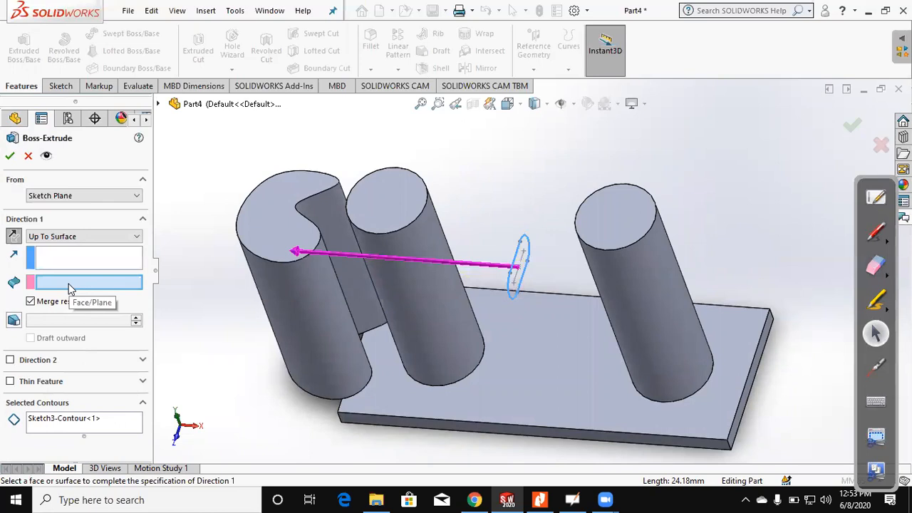
left_click(339, 239)
middle_click_drag(311, 327, 336, 314)
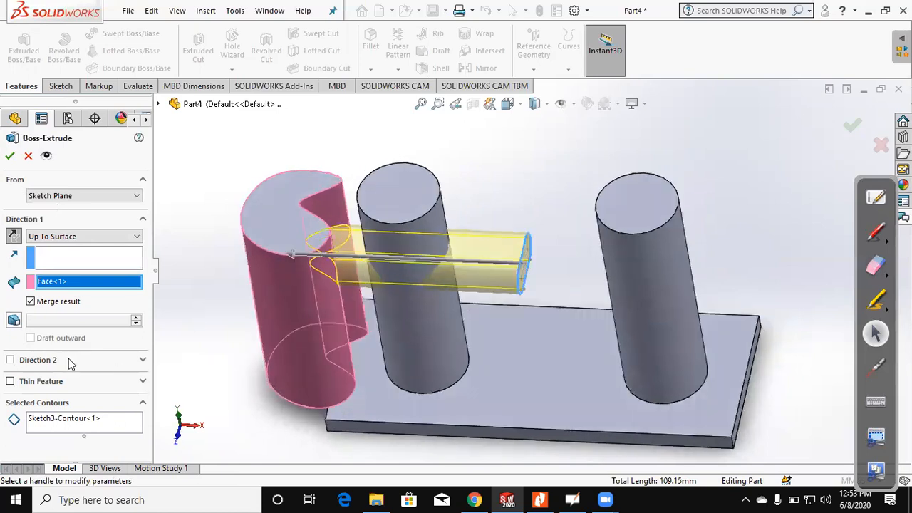
Step: Enable Direction 2 with the end condition Up To Vertex, choose the plate's front right corner as the vertex, and accept the feature
left_click(15, 364)
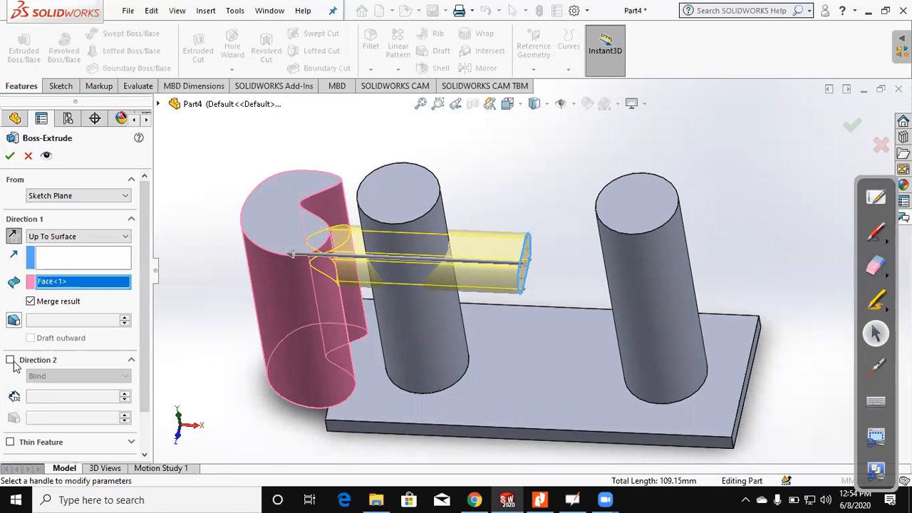
left_click(10, 360)
scroll(87, 335, "down", 1)
left_click(85, 331)
left_click(64, 368)
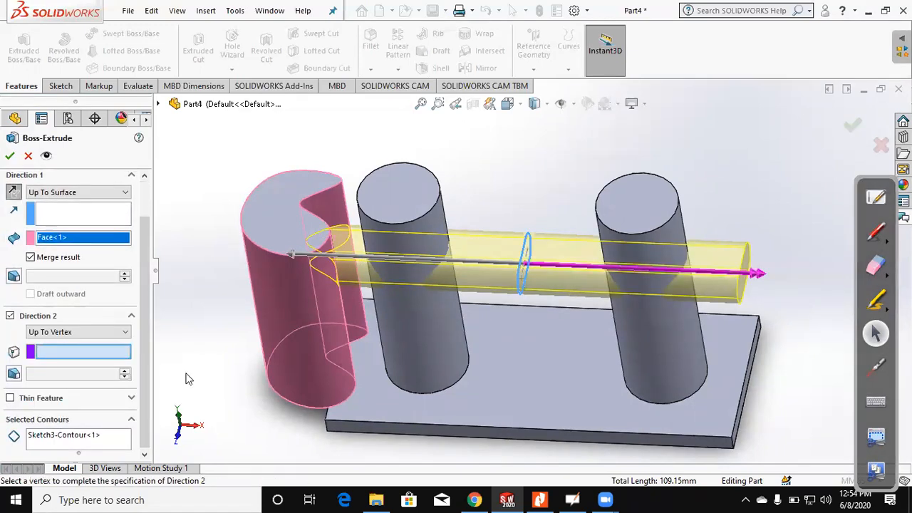
left_click(730, 436)
middle_click_drag(791, 396, 781, 352)
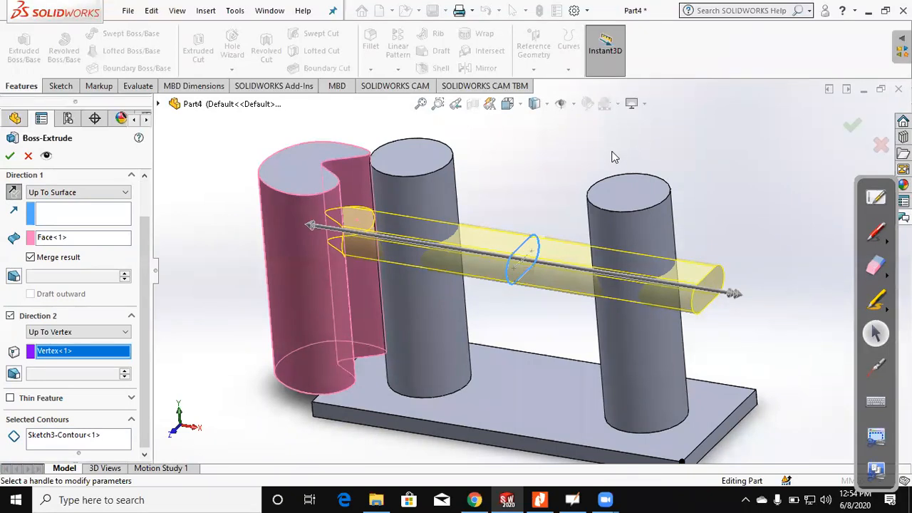
key("Return")
key("f")
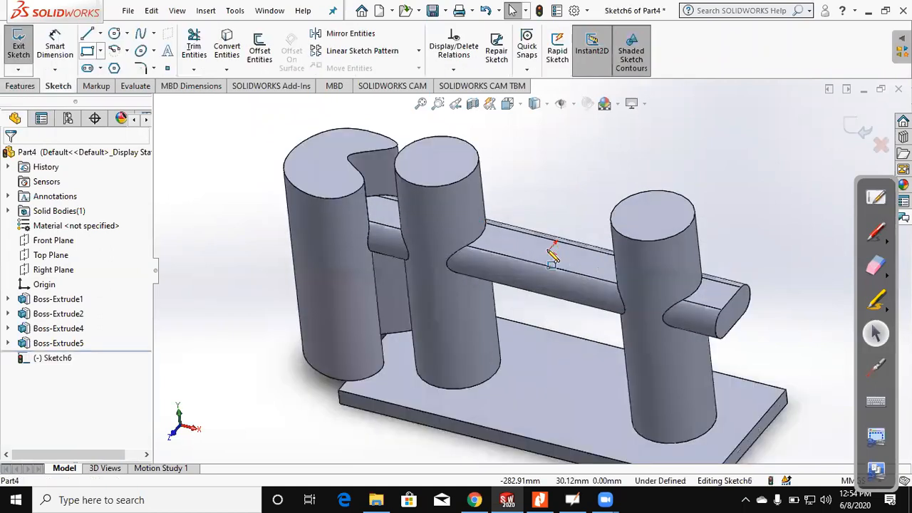
Step: Draw a small corner rectangle on the bar's flat upper face, between the two cylinders
left_click(87, 50)
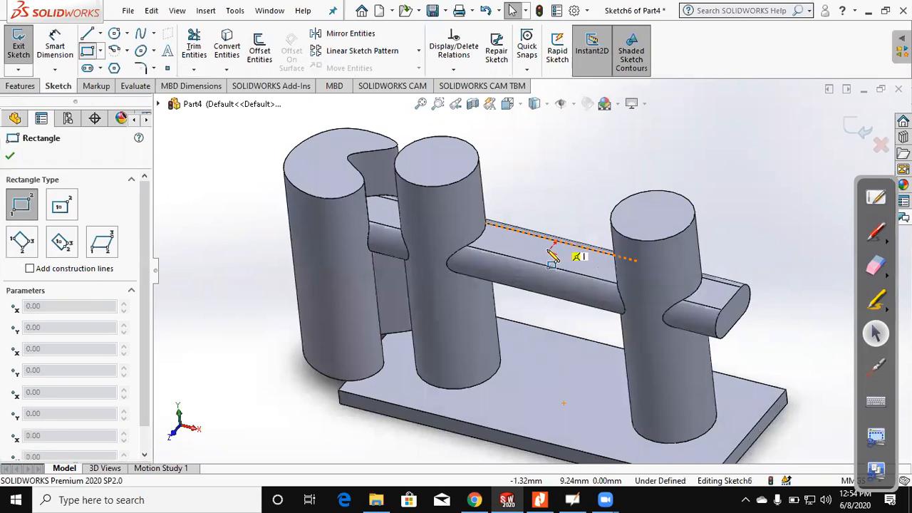
left_click(527, 243)
left_click(559, 257)
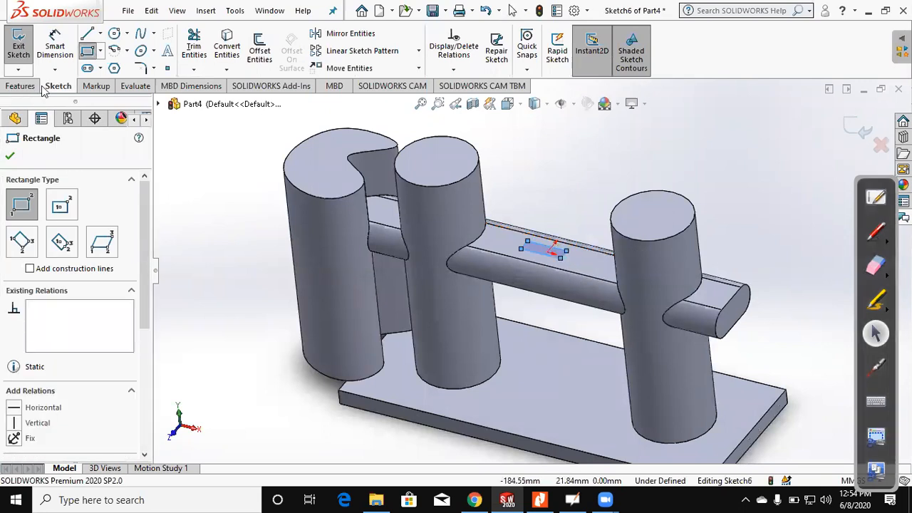
Step: Cut-extrude the small rectangle on the bar's upper face downward through bar and plate, Blind with a depth of 135 mm
left_click(857, 126)
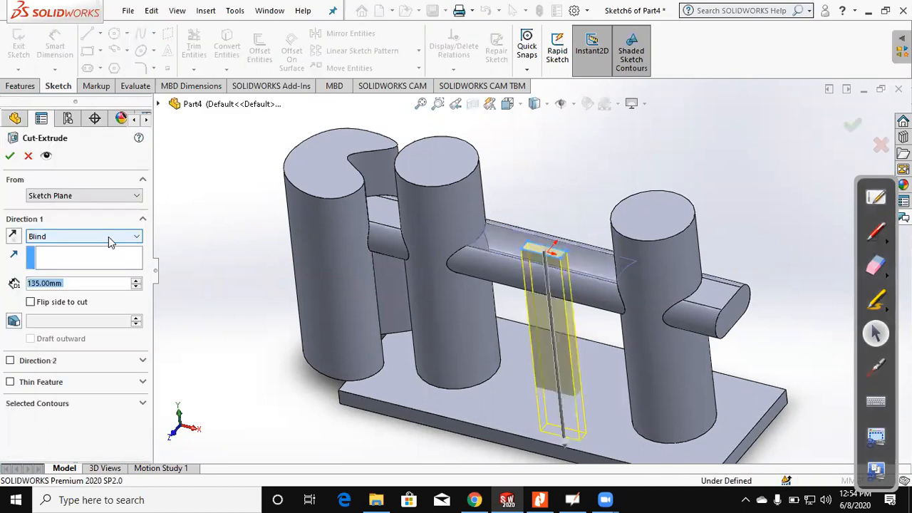
left_click(111, 238)
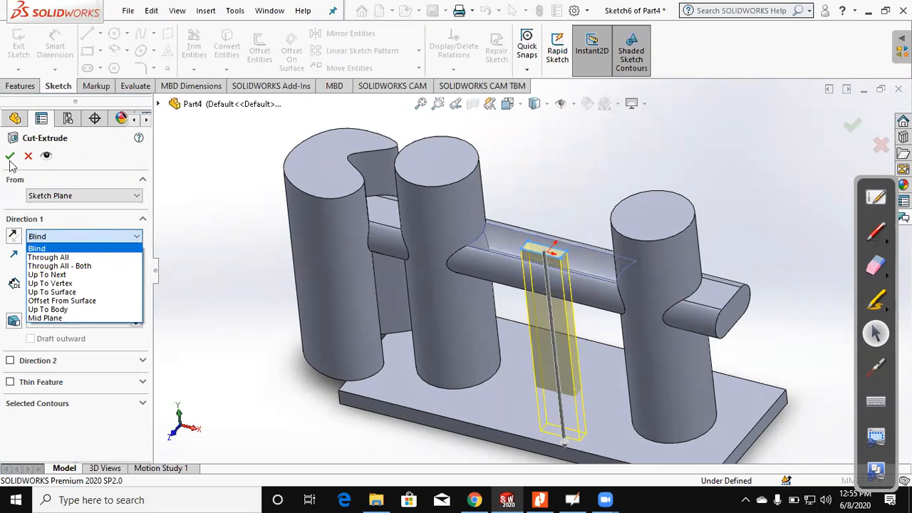
left_click(67, 165)
left_click(8, 156)
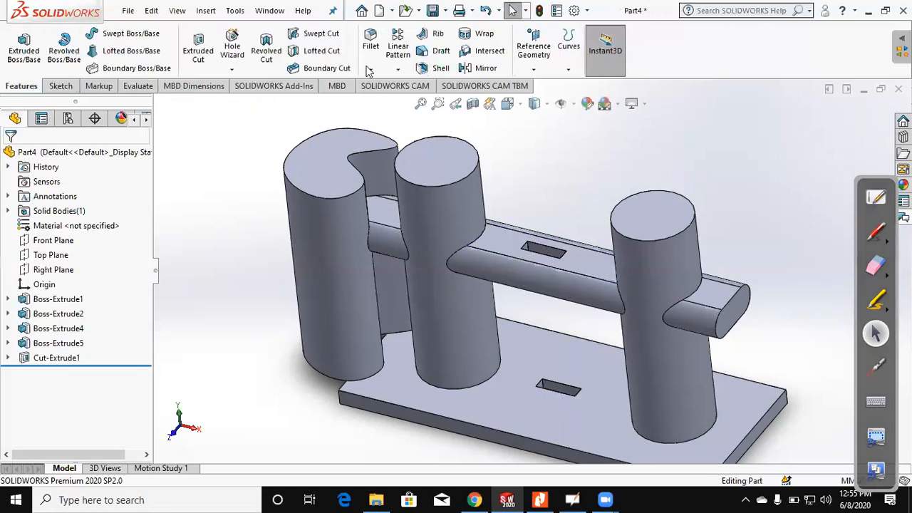
Step: Fillet the vertical edge at the plate's front corner with a symmetric 10 mm radius
scroll(664, 445, "up", 2)
left_click(656, 425)
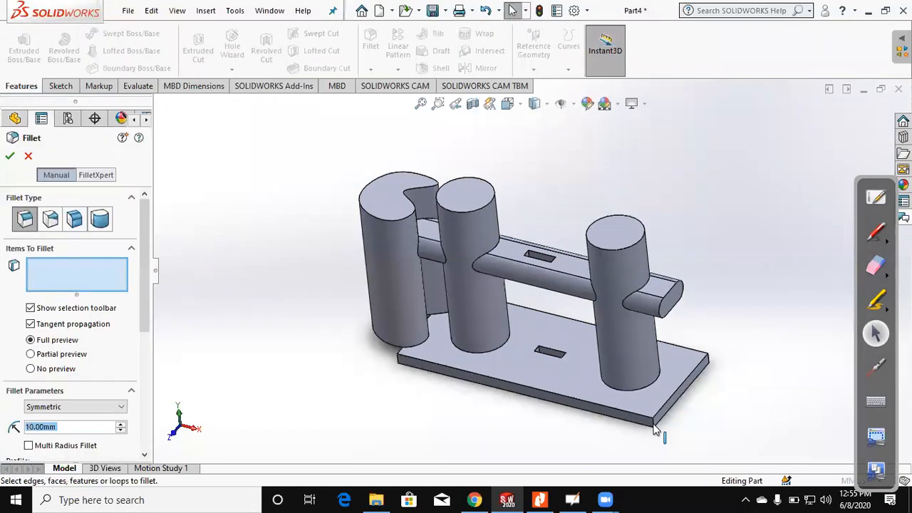
left_click(9, 156)
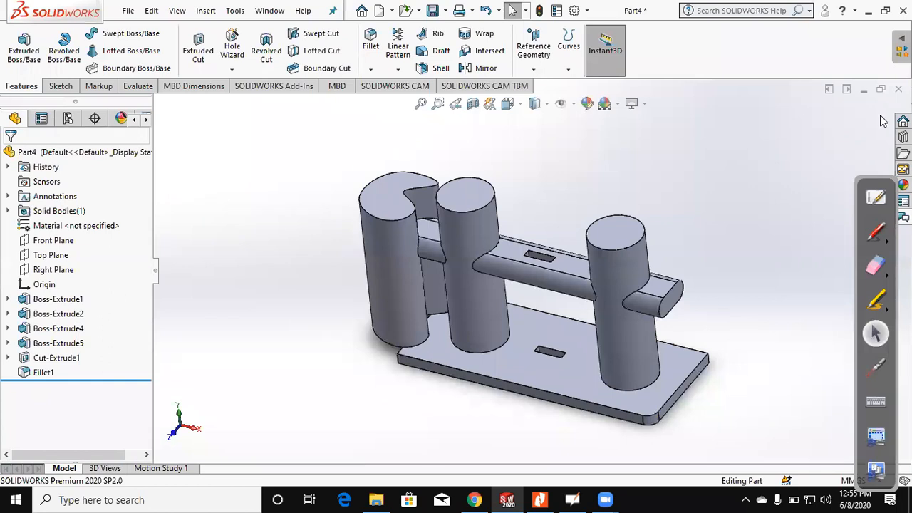
Step: Close the part document without saving it
left_click(898, 89)
left_click(416, 258)
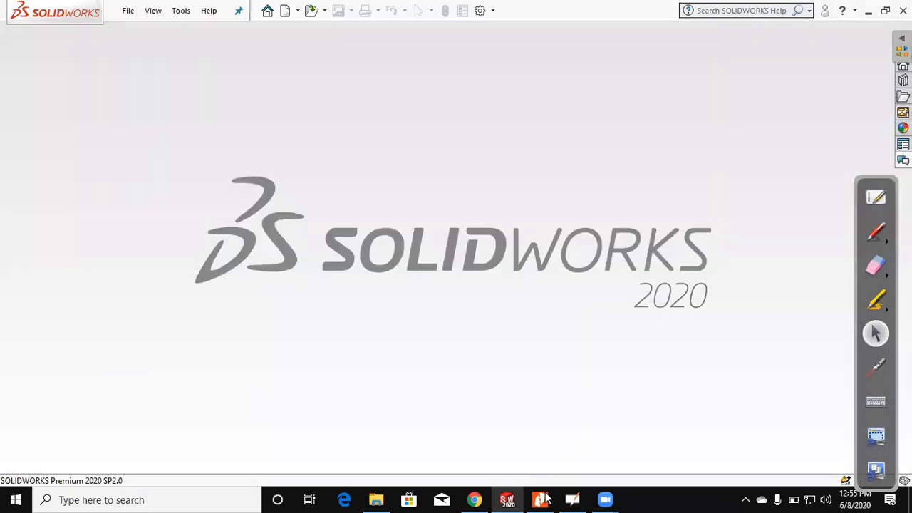
Step: Switch to the Assignment 3 PDF in Nitro Pro and circle exercise figure (2) with the red annotation pen
key("alt+Tab")
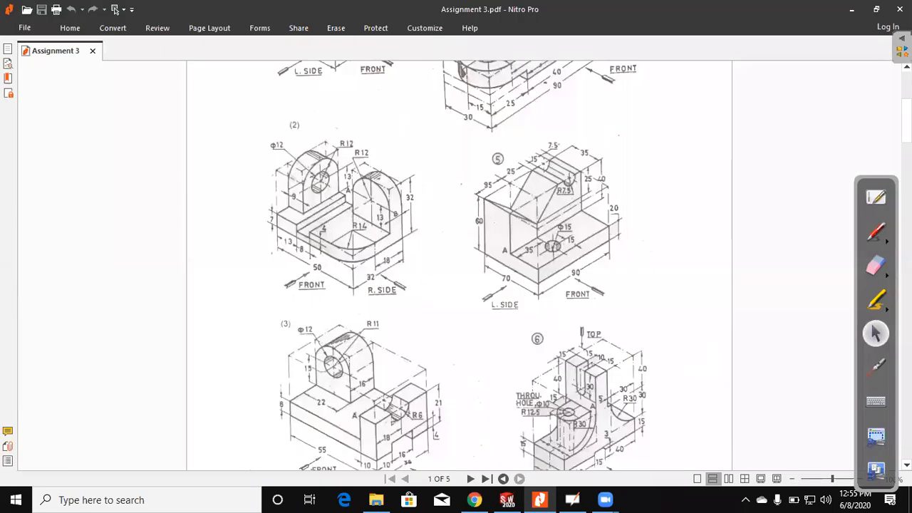
left_click_drag(876, 189, 872, 136)
left_click(870, 170)
left_click_drag(205, 218, 373, 112)
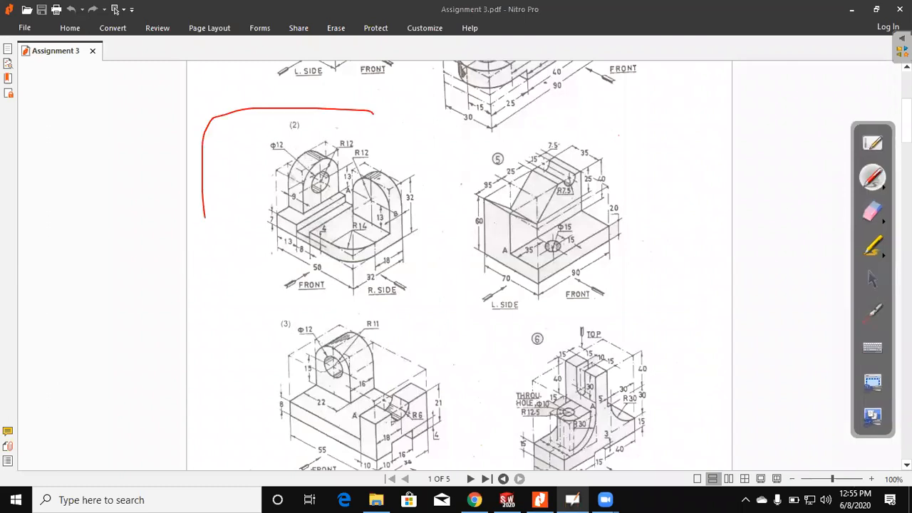
left_click_drag(205, 217, 444, 262)
left_click_drag(372, 112, 444, 262)
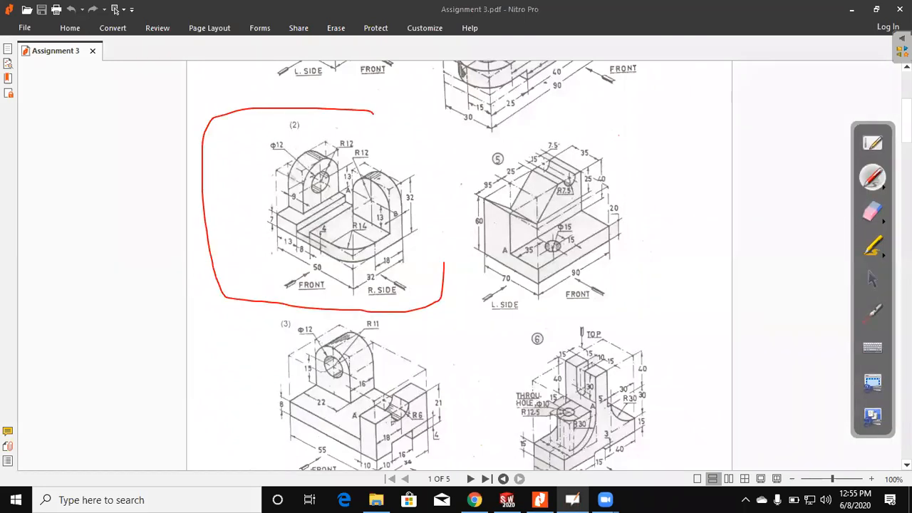
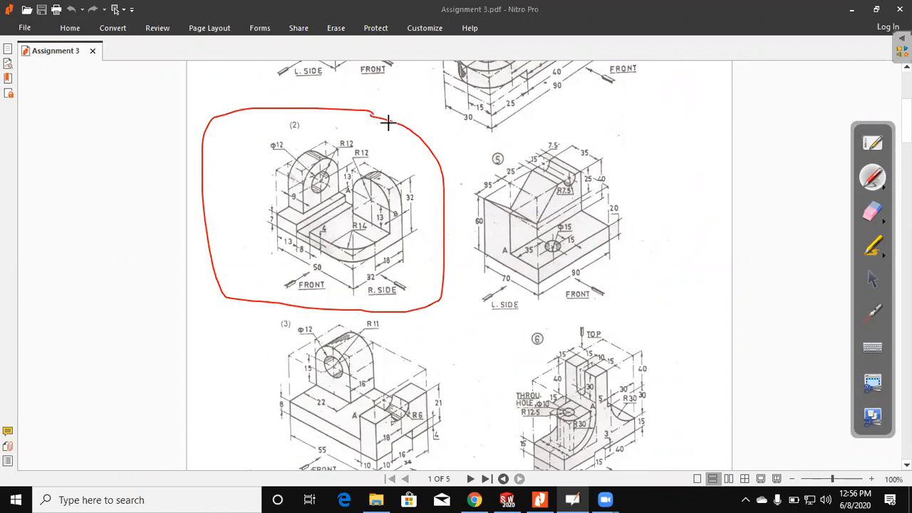
Step: Erase the red annotation circle around exercise figure (2) and return to the normal pointer
left_click(872, 312)
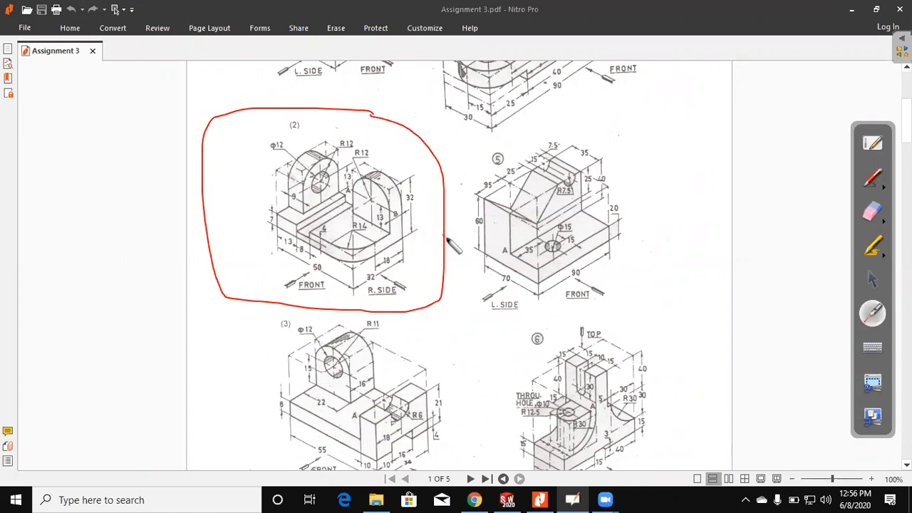
left_click(872, 211)
mouse_move(434, 303)
left_mouse_down()
mouse_move(438, 168)
mouse_move(202, 236)
left_mouse_up()
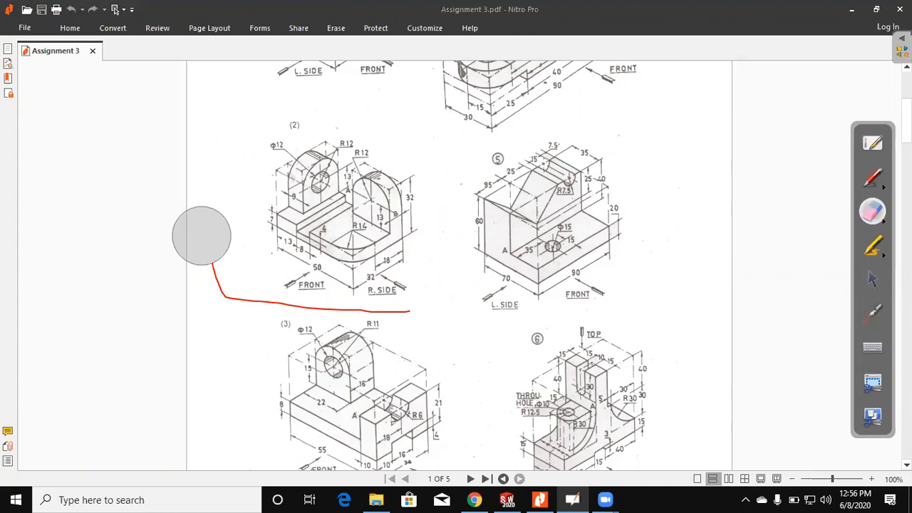
left_click(878, 285)
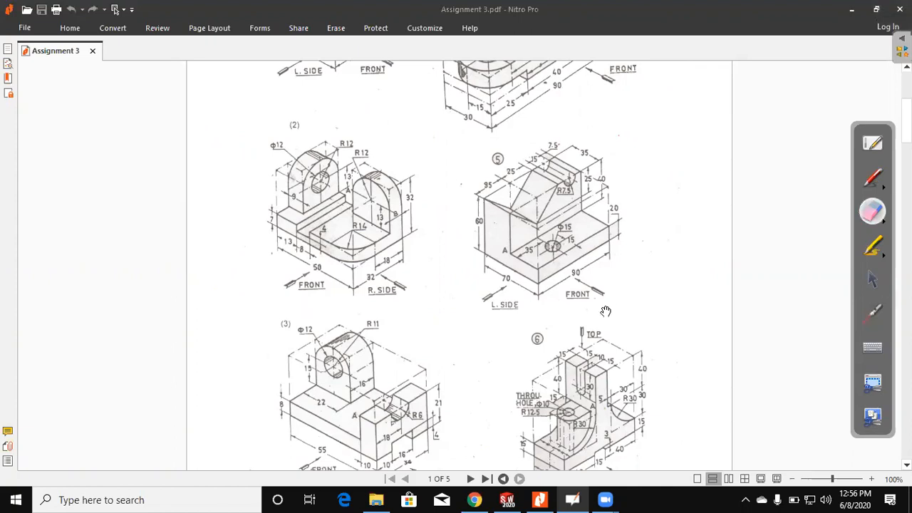
Step: Switch to SOLIDWORKS and create a new part document
left_click(513, 495)
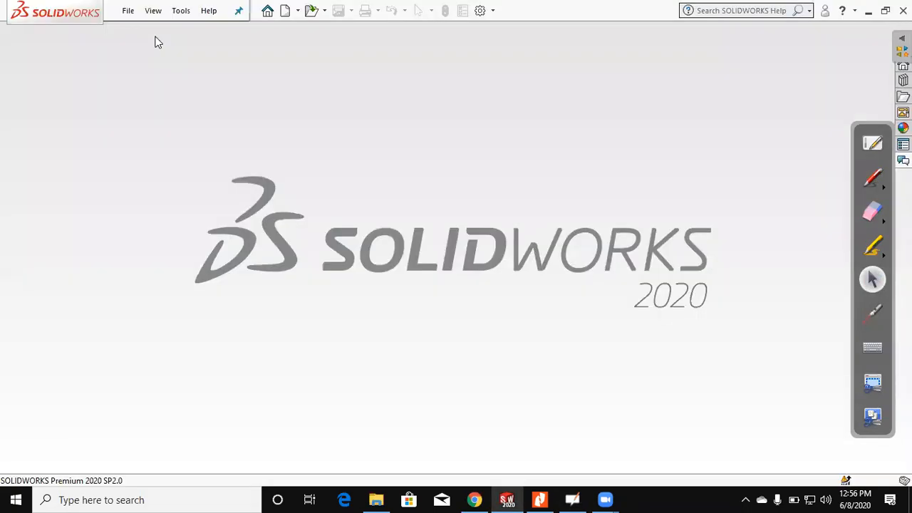
key("ctrl+n")
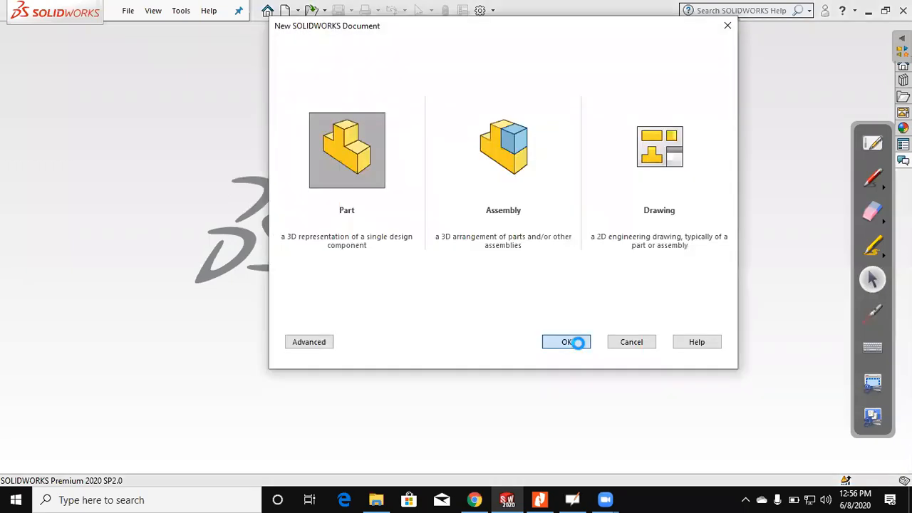
key("Return")
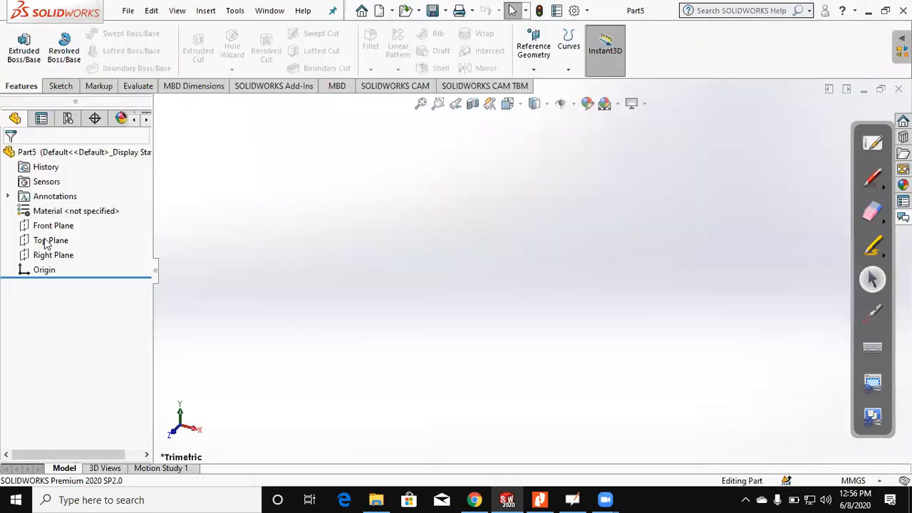
Step: Sketch a center rectangle about 193 mm wide on the Top Plane, centred on the origin
left_click(46, 242)
left_click(20, 57)
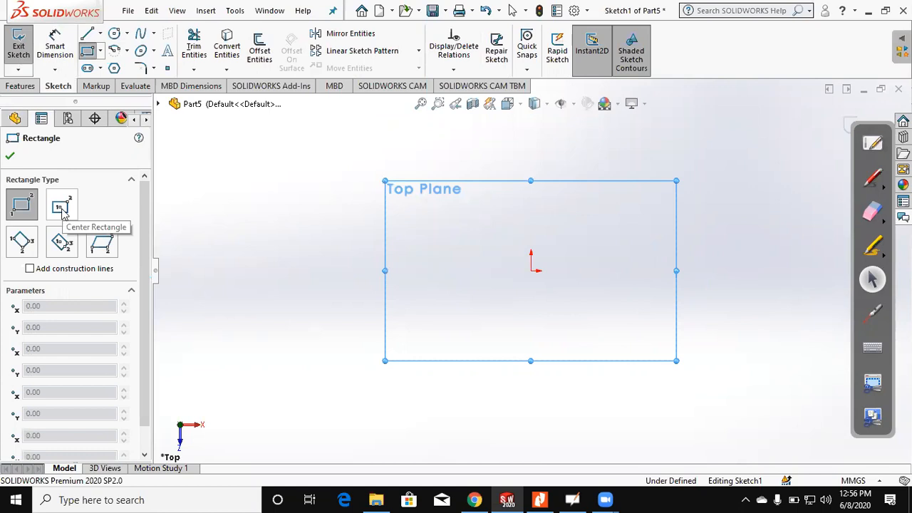
left_click(62, 213)
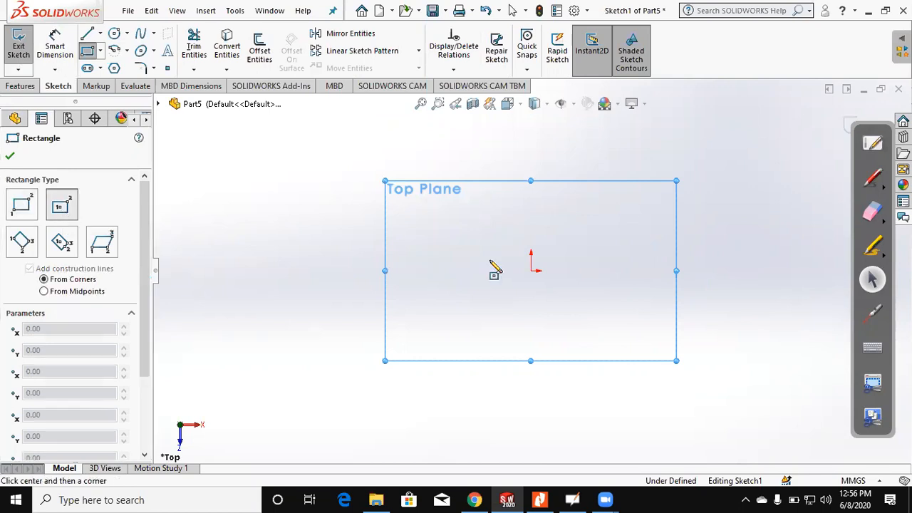
left_click(531, 270)
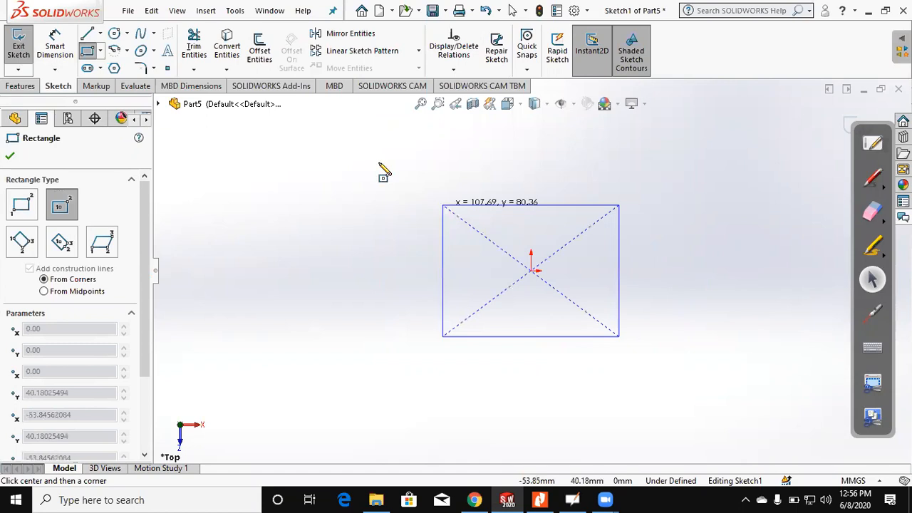
Step: Dimension the rectangle 50 mm wide along X and 32 mm in the other direction
left_click(55, 48)
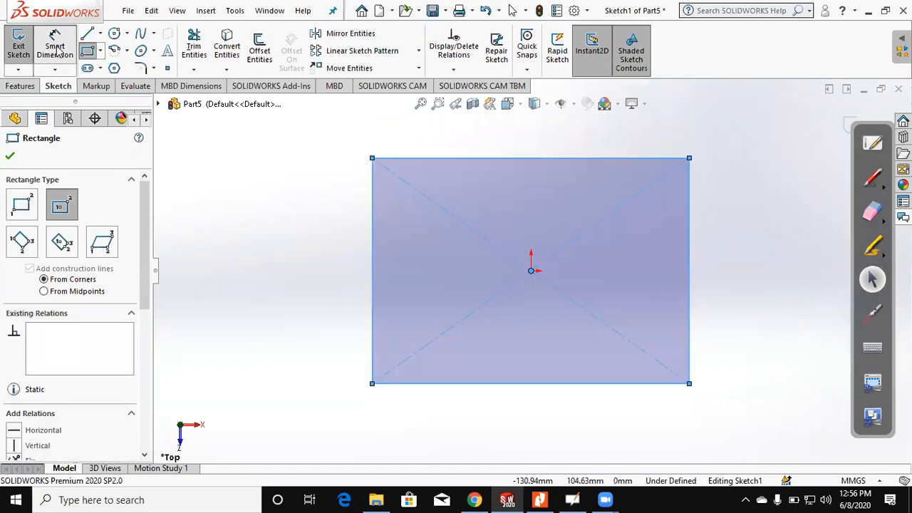
left_click(689, 315)
left_click(551, 383)
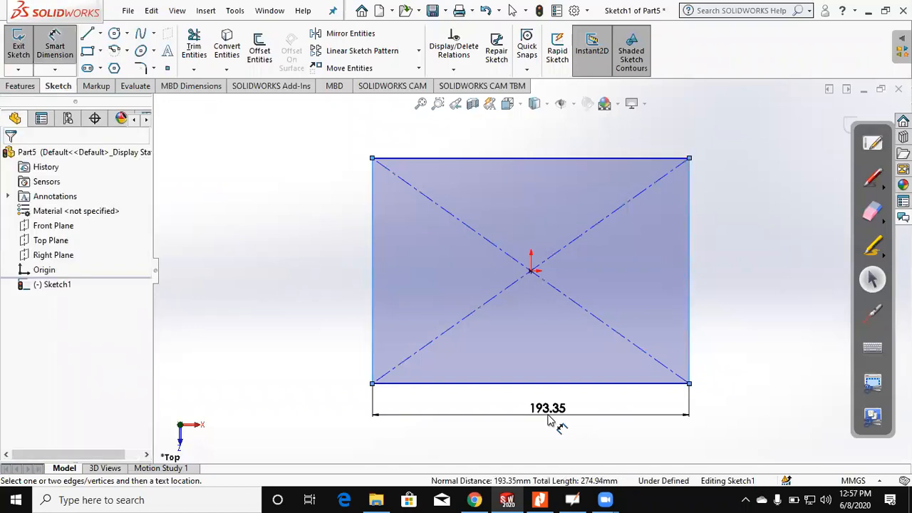
left_click(551, 418)
type("50")
key("Return")
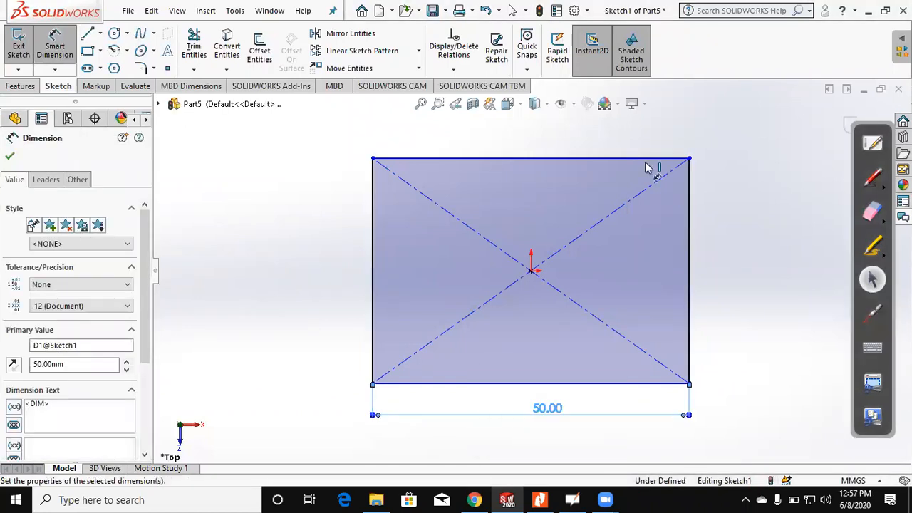
left_click(689, 360)
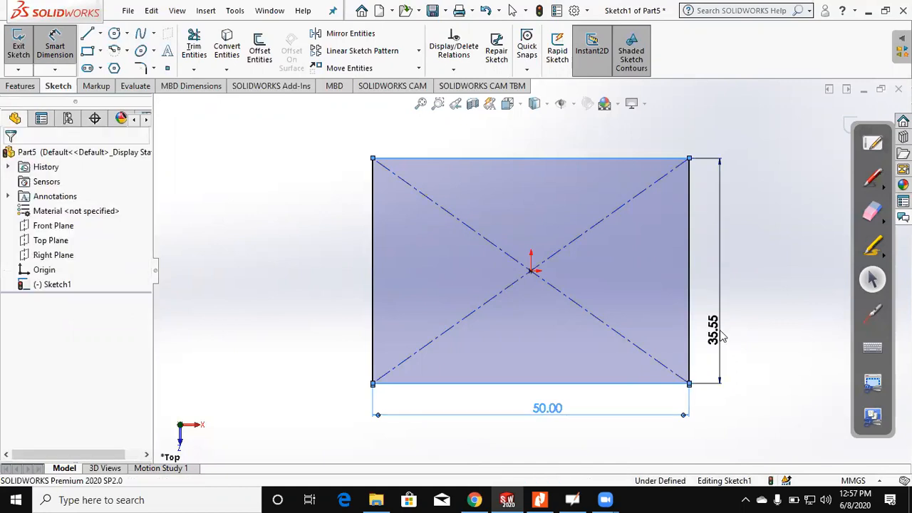
left_click(721, 330)
type("32")
key("Return")
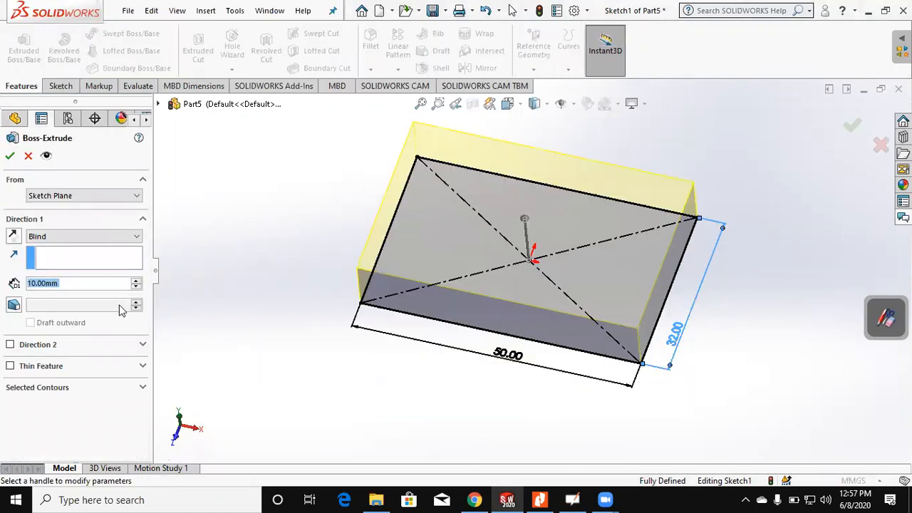
Step: Extrude the rectangle upward as a base plate, Blind with a depth of 7 mm
type("7")
key("Return")
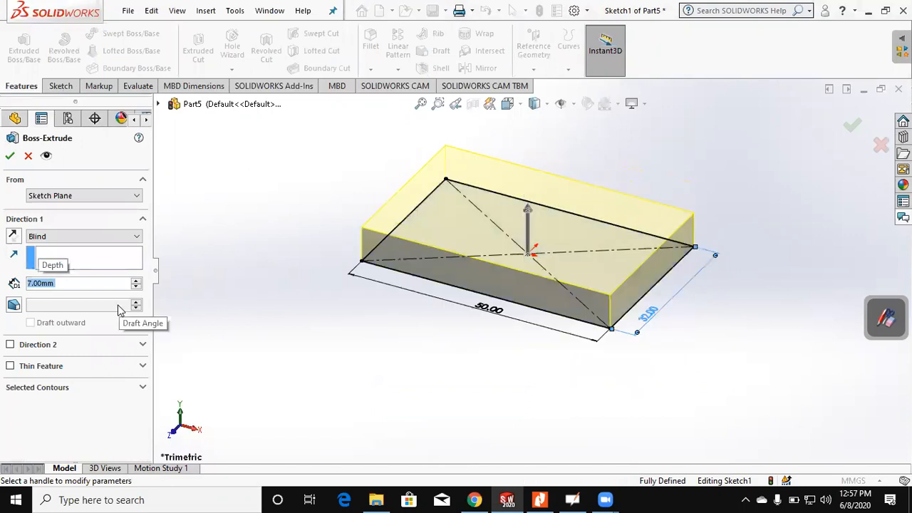
left_click(9, 158)
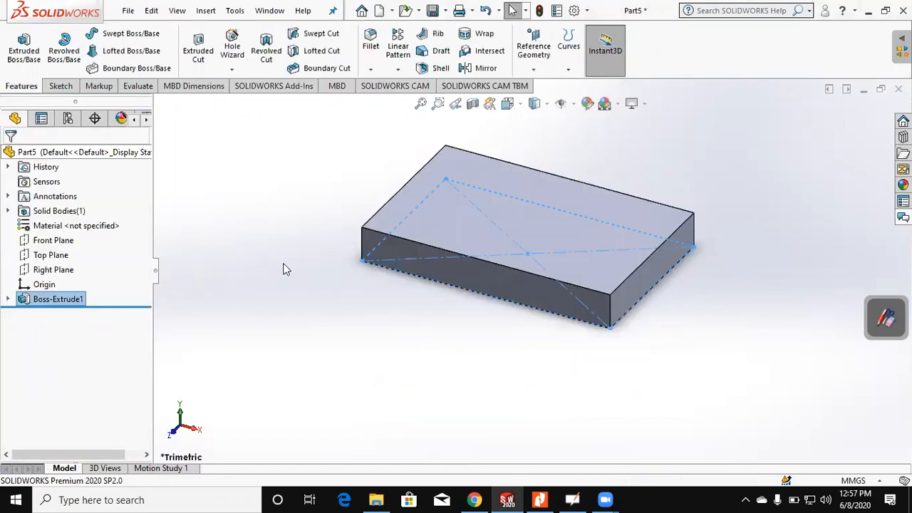
left_click(285, 270)
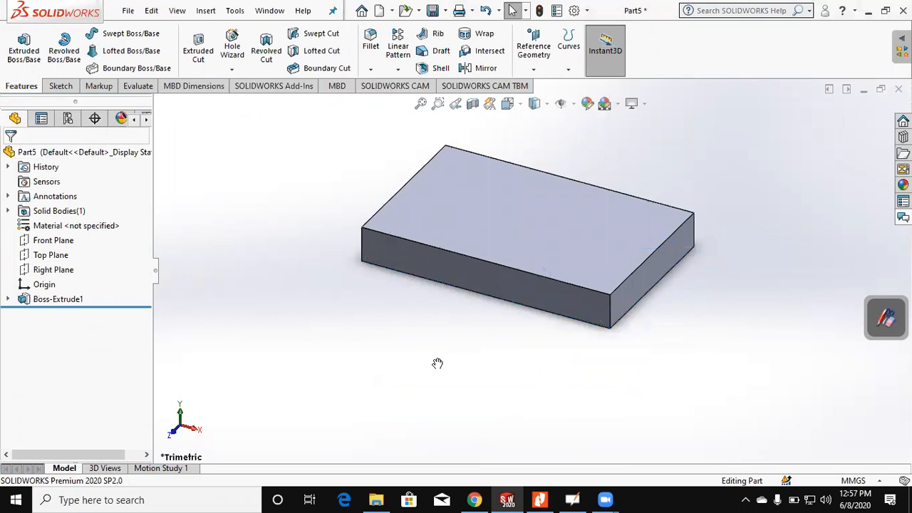
Step: Check figure (2) in the Assignment 3 PDF and fillet the plate's front-right vertical edge with a symmetric 14 mm radius
key("alt+Tab")
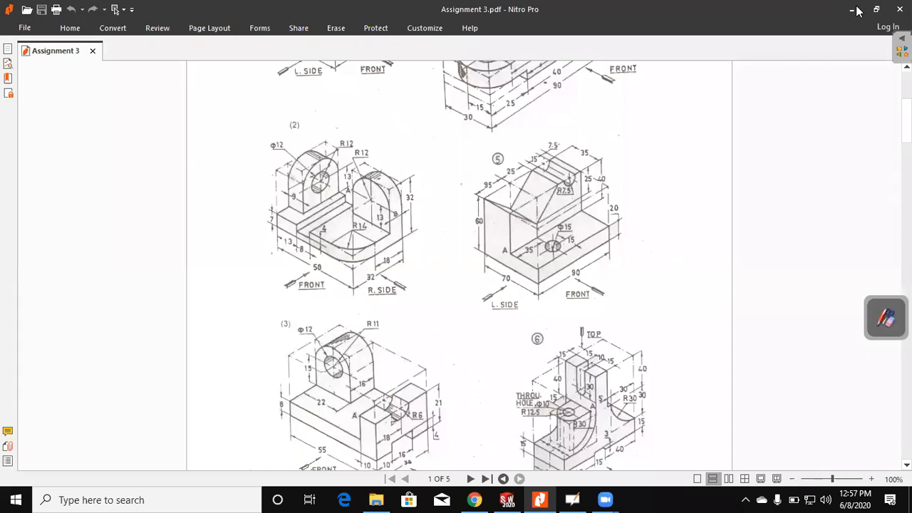
key("alt+Tab")
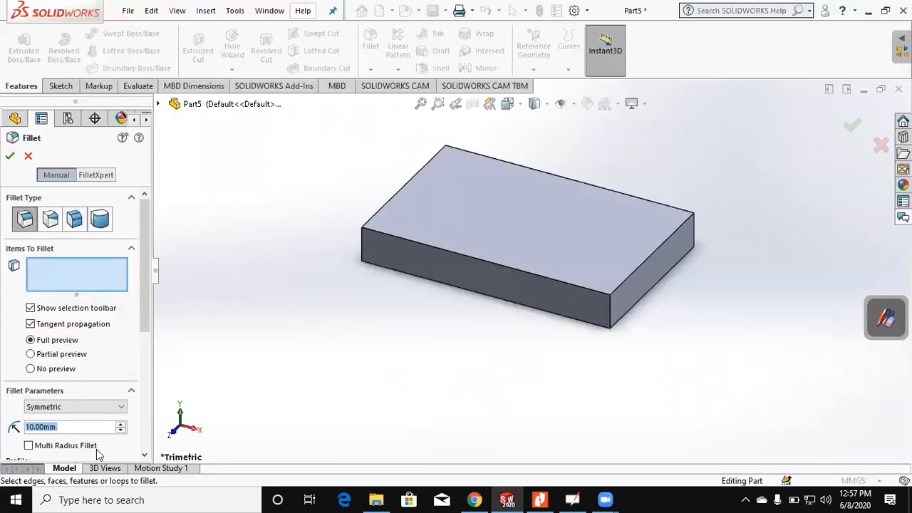
type("14")
key("Return")
left_click(610, 313)
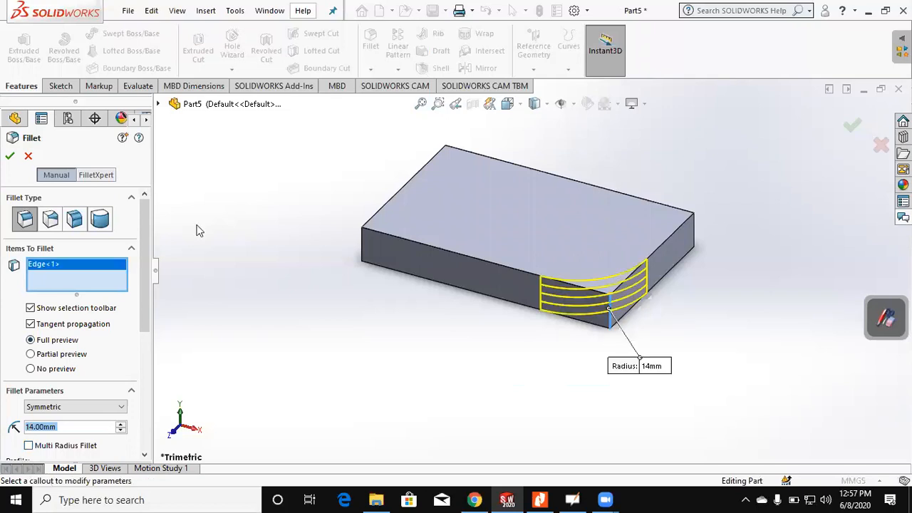
left_click(9, 156)
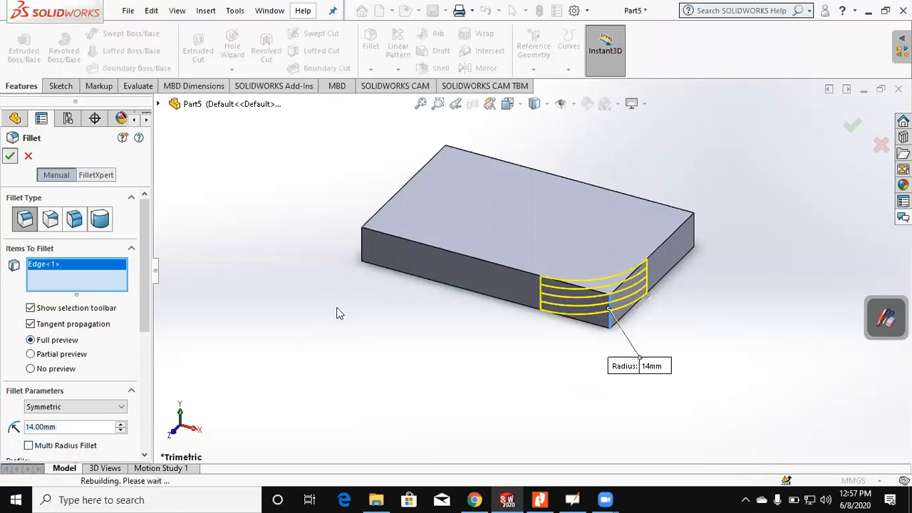
Step: Sketch a corner rectangle of about 7.8 by 17.7 mm on the plate's upper face, starting from its rear-left corner
middle_click_drag(368, 389, 370, 395)
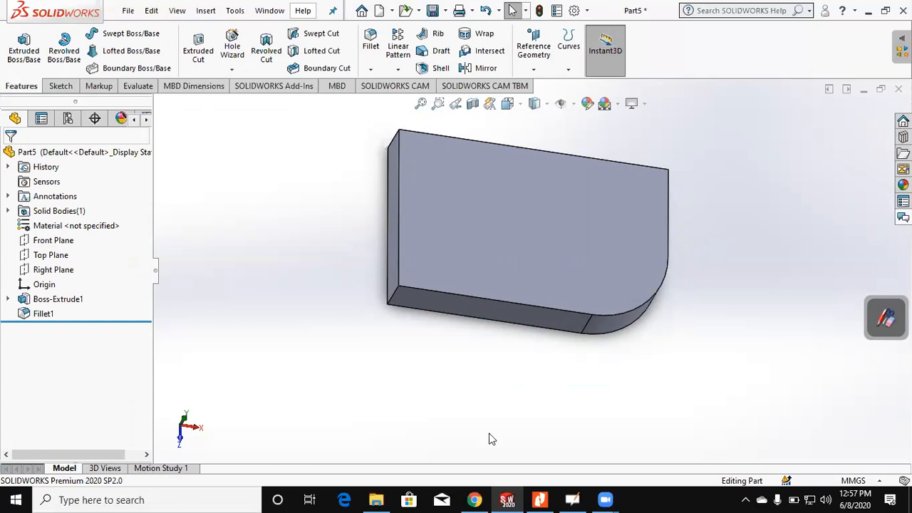
key("alt+Tab")
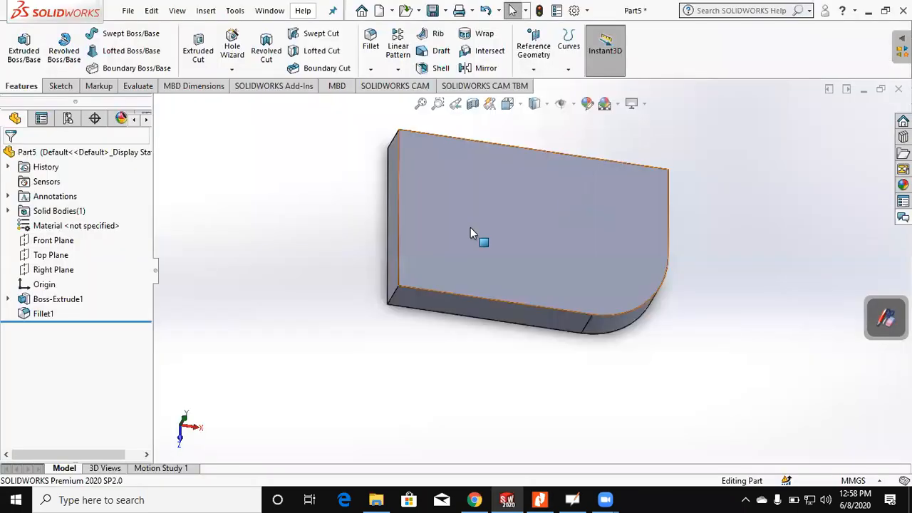
left_click(471, 227)
middle_click_drag(470, 227, 515, 205)
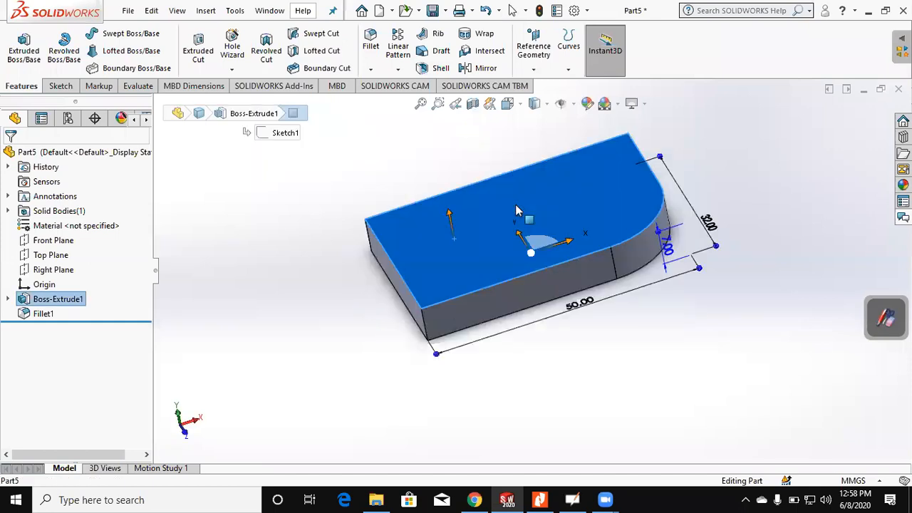
left_click(11, 47)
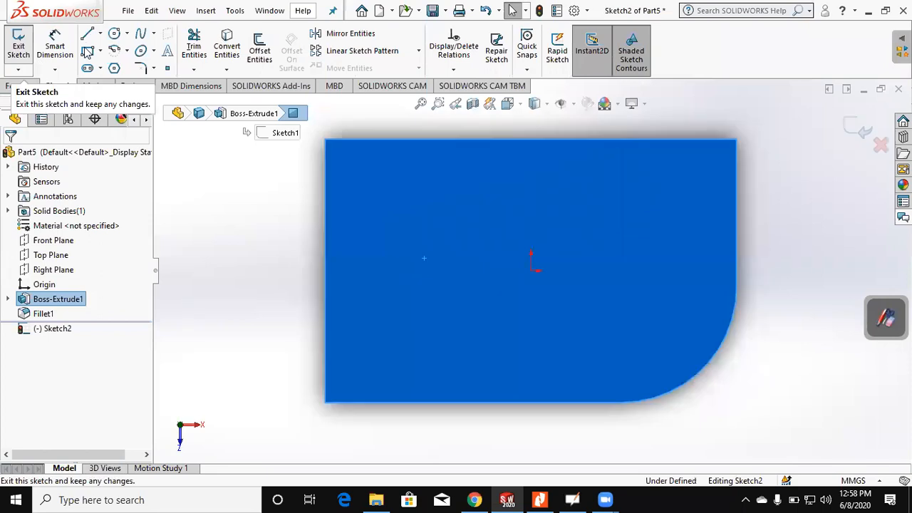
left_click(87, 51)
left_click(325, 139)
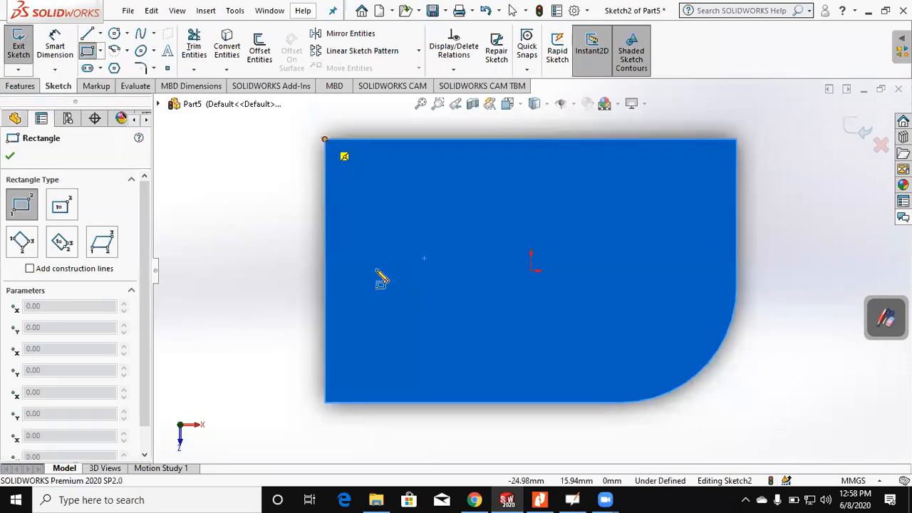
left_click(389, 285)
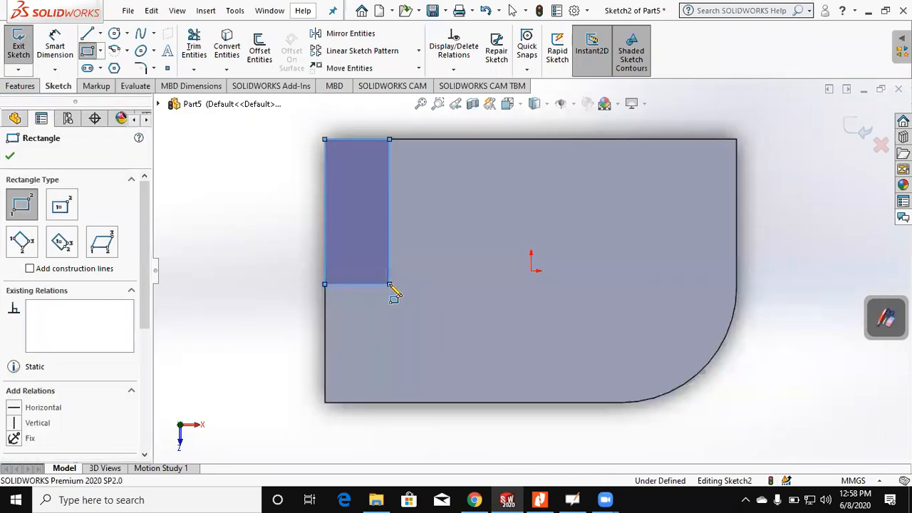
Step: Dimension the small rectangle's width as 9 mm, checking the value against figure (2) in the PDF
left_click(389, 242)
left_click(326, 252)
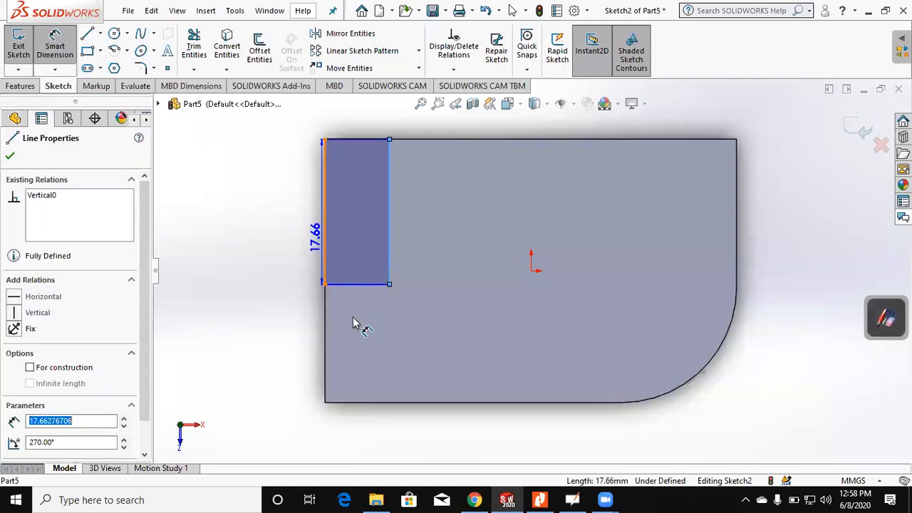
left_click(354, 318)
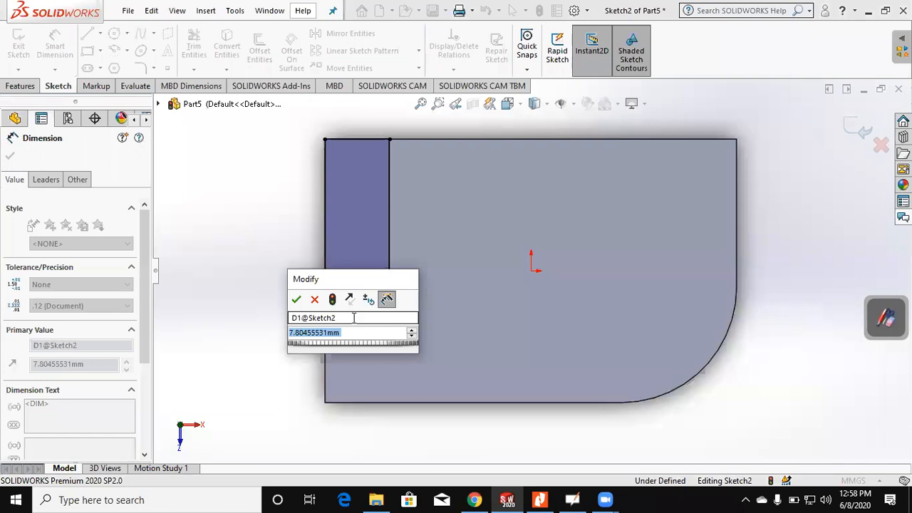
left_click(543, 499)
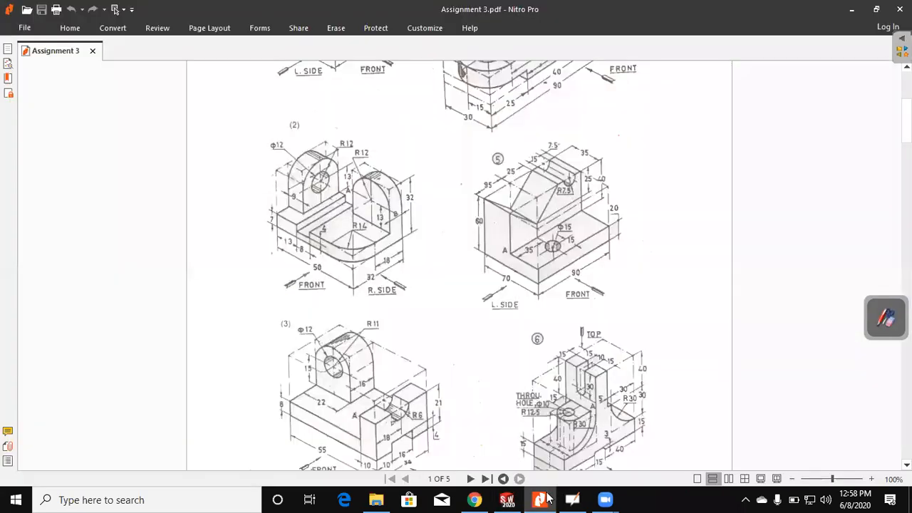
key("alt+Tab")
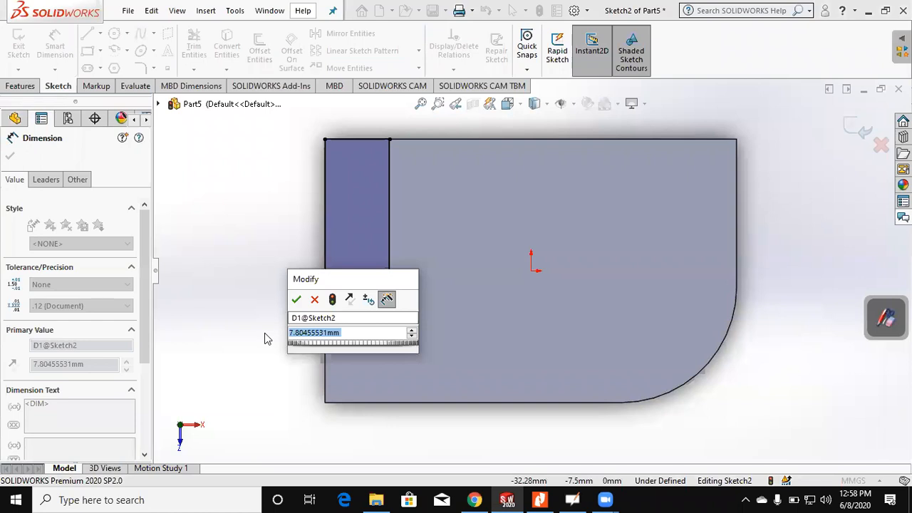
type("9")
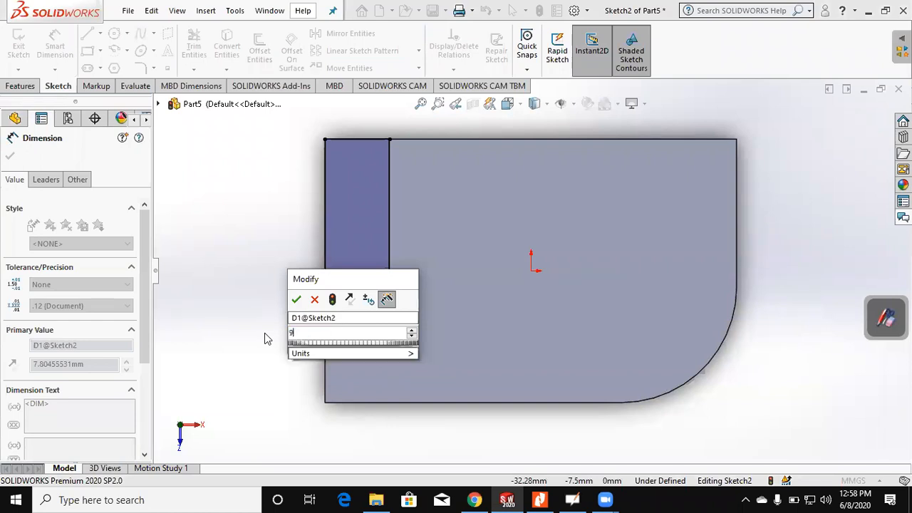
key("Return")
Step: Check figure (2) in the Assignment 3 PDF and dimension the small rectangle's length as 24 mm
left_click(538, 500)
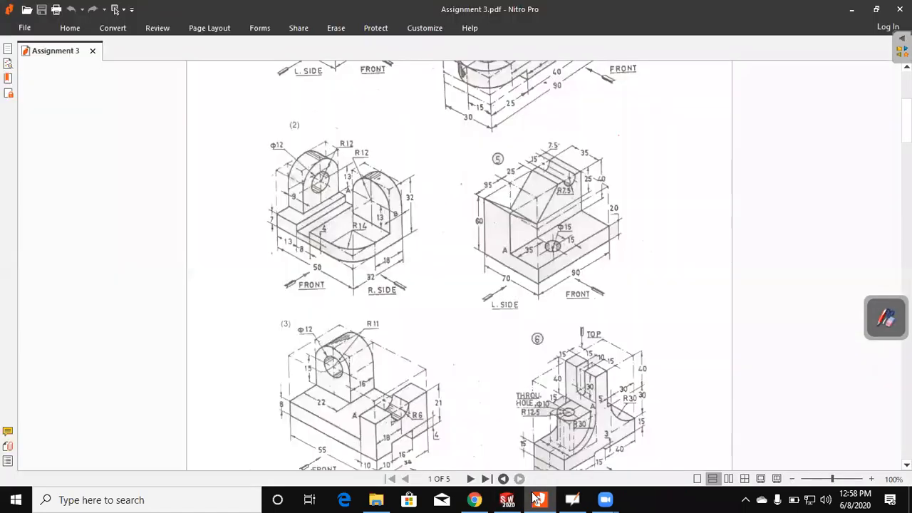
left_click(538, 499)
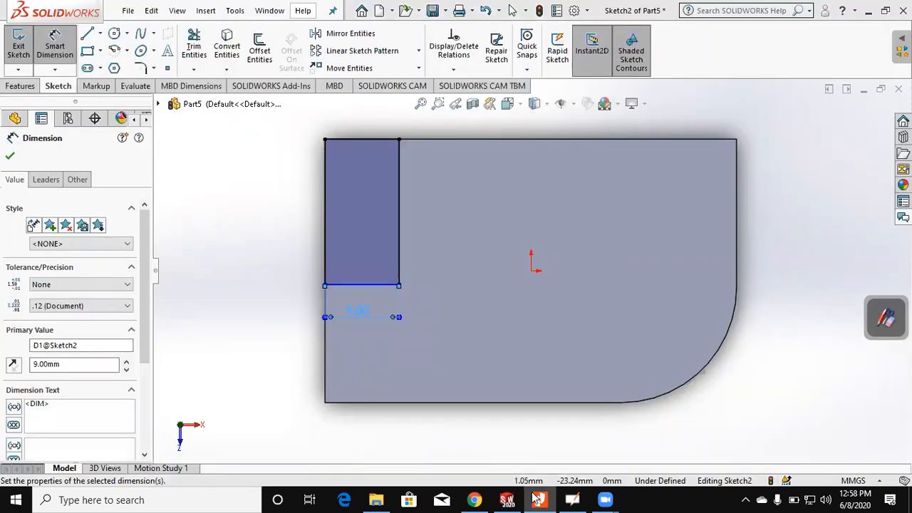
left_click(356, 288)
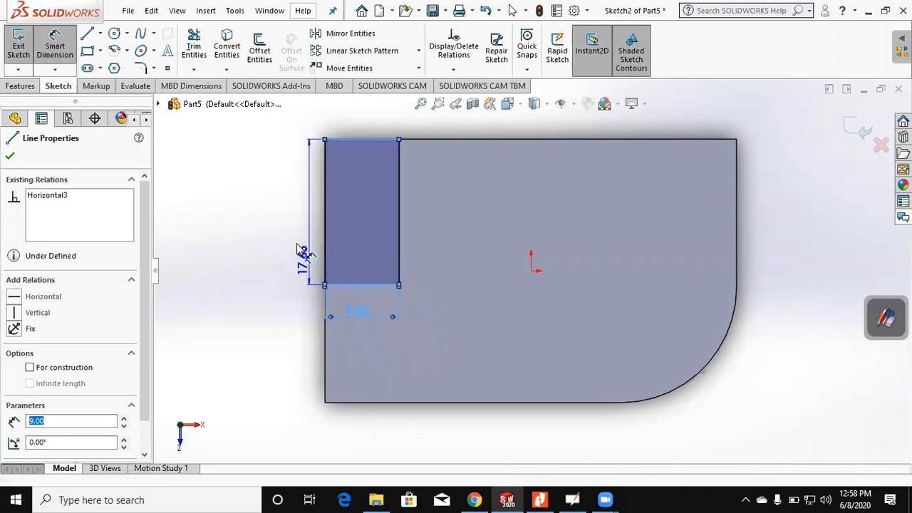
left_click(297, 246)
type("24")
left_click(300, 281)
Step: Extrude the 9 by 24 mm rectangle upward as a lug, Blind with a depth of 25 mm, checking the height against figure (2)
middle_click_drag(264, 154, 274, 171)
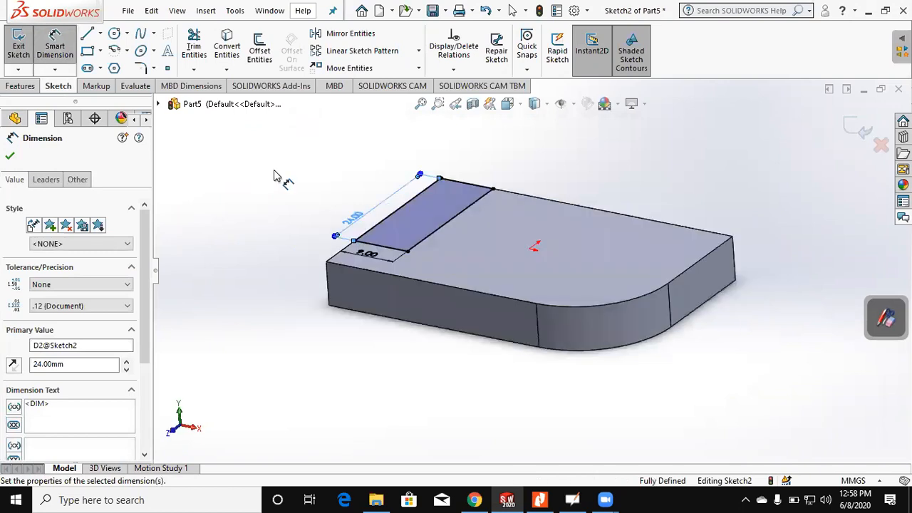
left_click(17, 86)
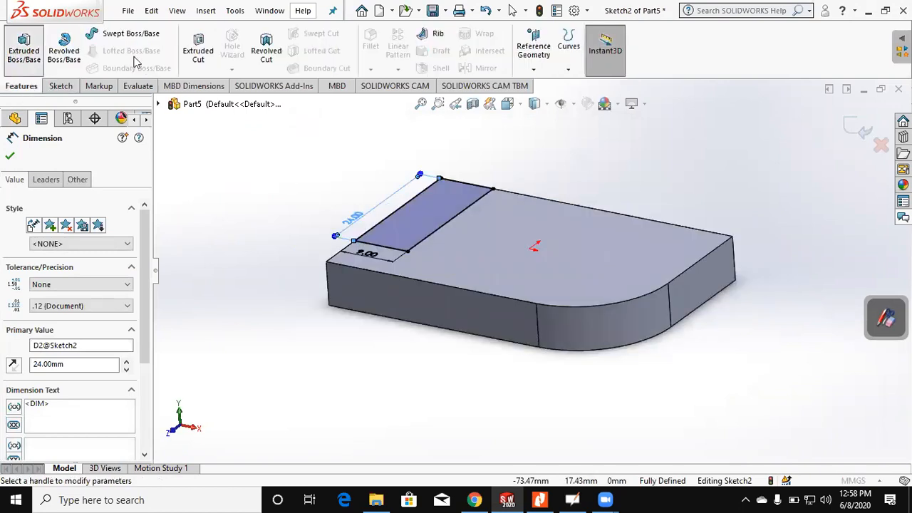
left_click(24, 50)
key("alt+Tab")
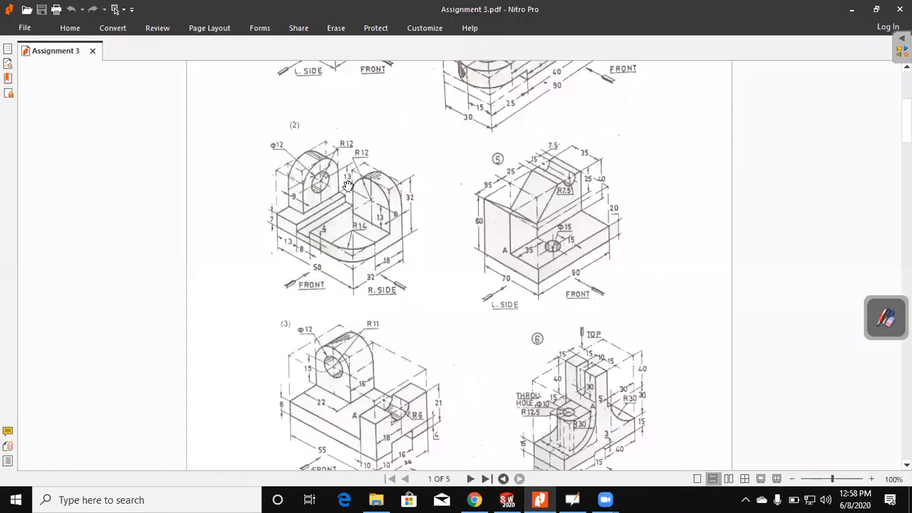
left_click(877, 332)
left_click(853, 330)
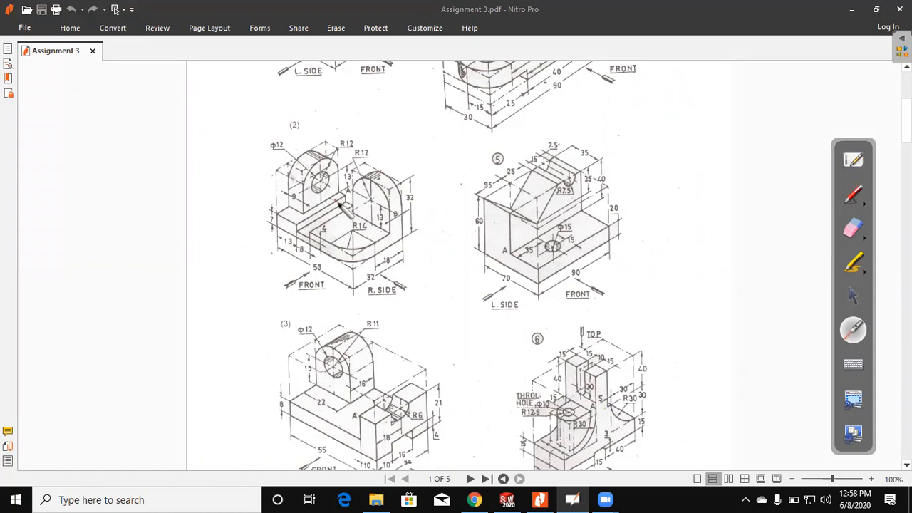
left_click(853, 295)
left_click(869, 8)
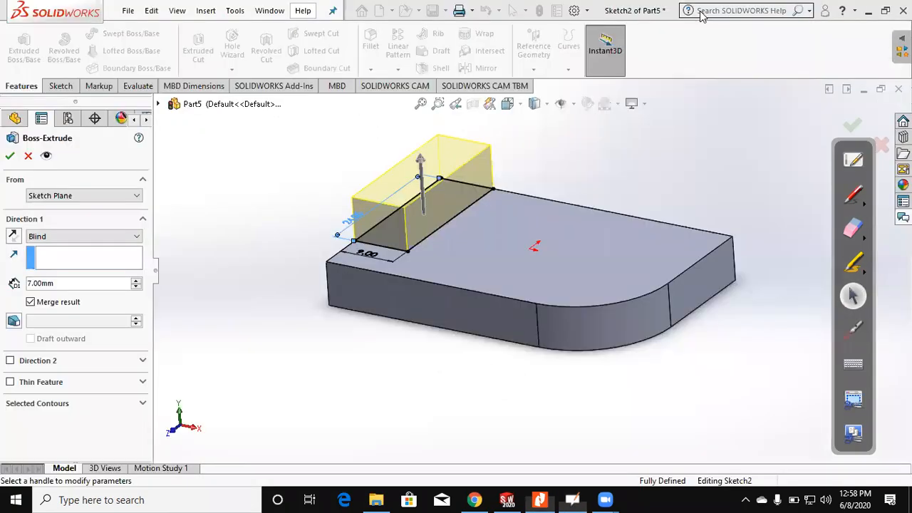
left_click(37, 284)
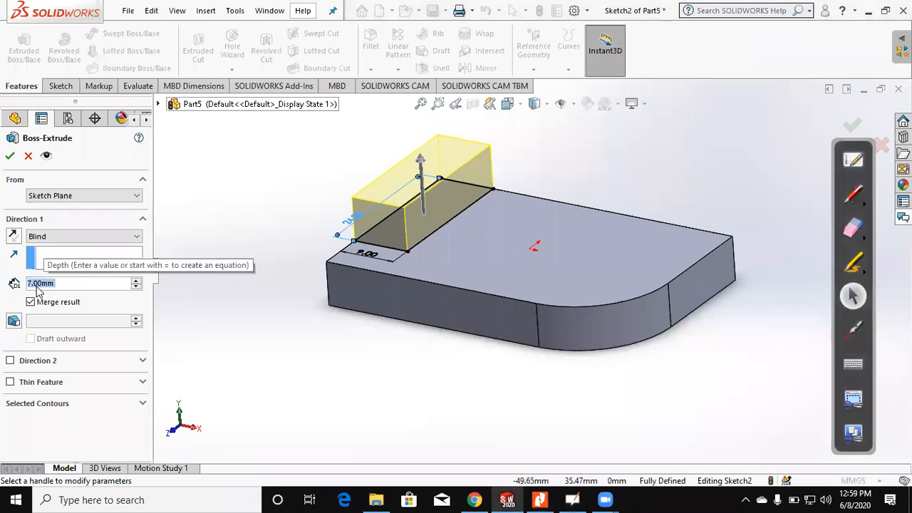
type("25")
key("Return")
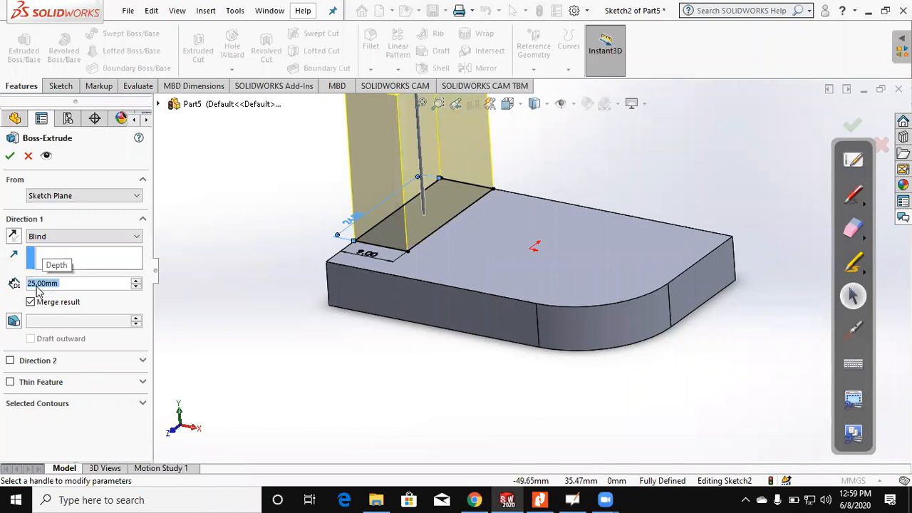
key("Return")
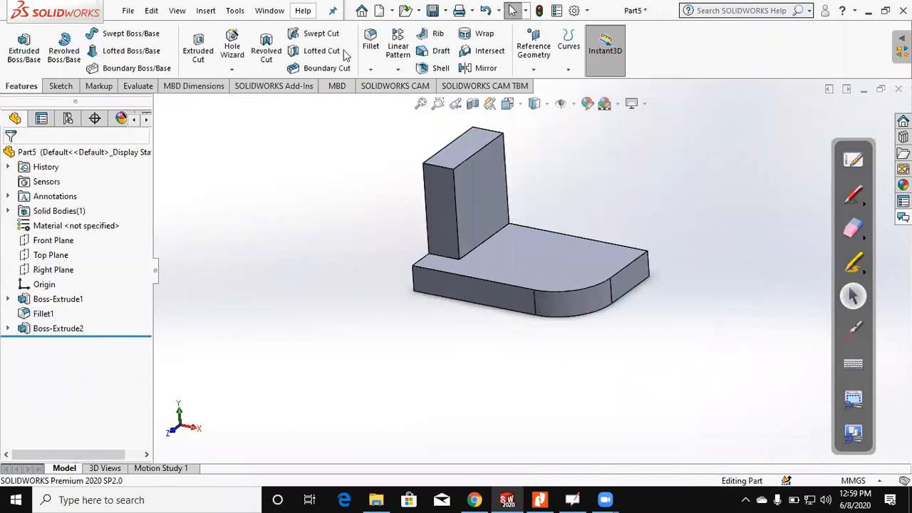
Step: Fillet the two short top edges of the upright lug with a symmetric 12 mm radius
left_click(375, 53)
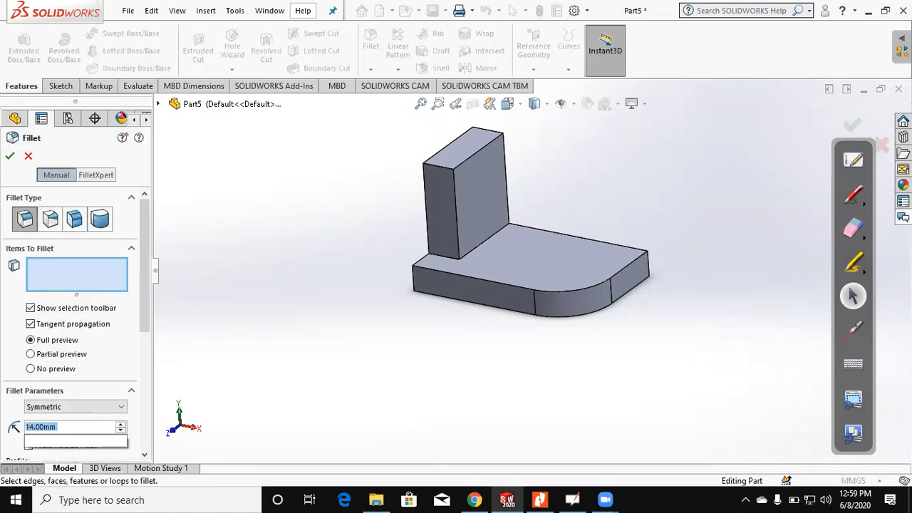
type("12")
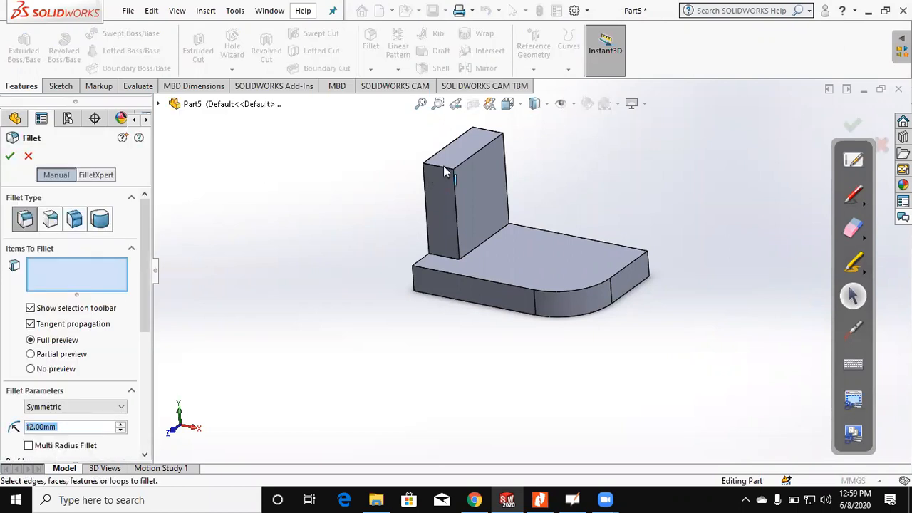
left_click(444, 167)
scroll(532, 229, "up", 2)
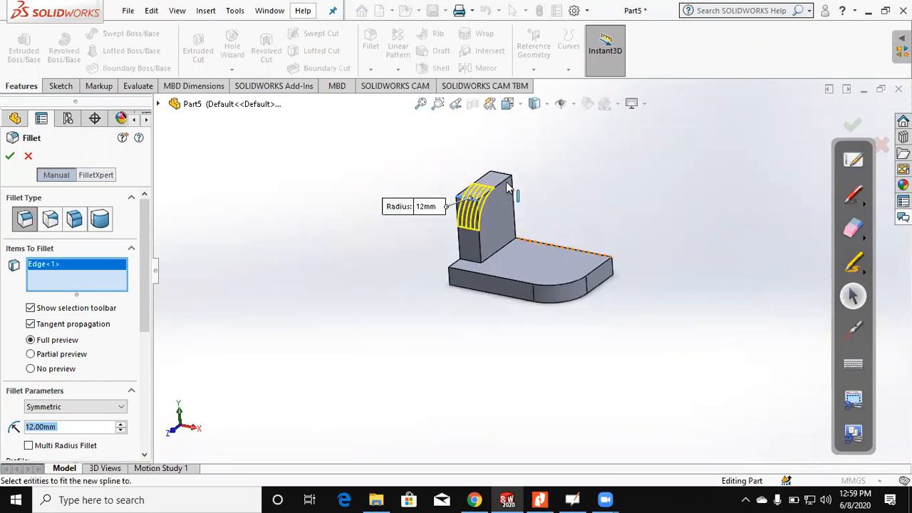
scroll(497, 194, "down", 2)
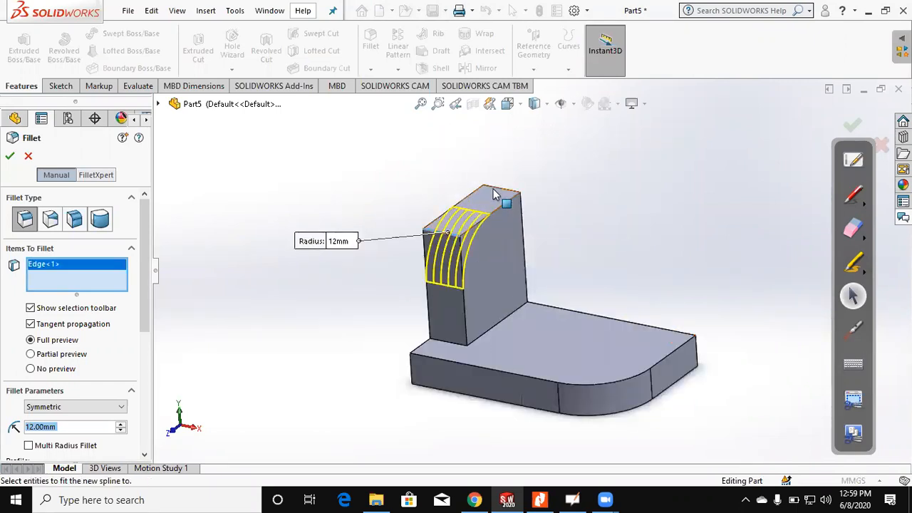
left_click(494, 194)
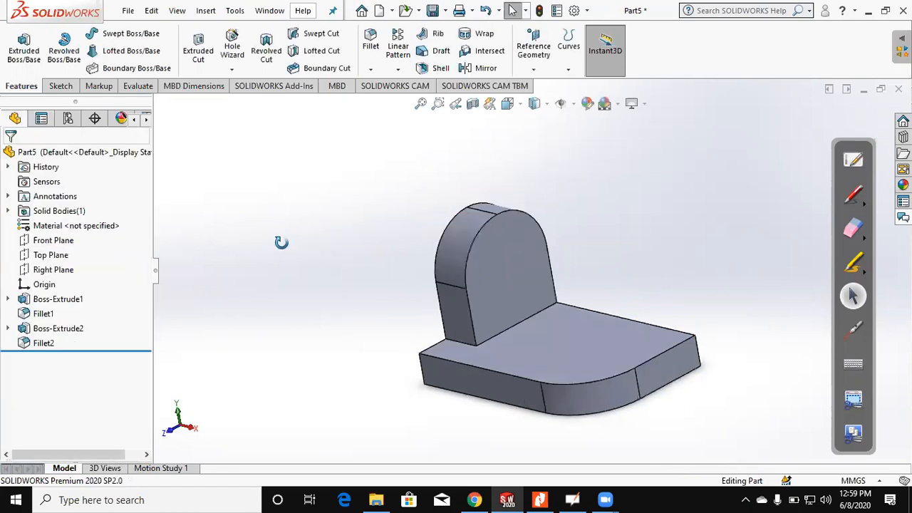
Step: Check figure (2) in the PDF and sketch a circle of about 11.6 mm diameter on the lug's inner face
left_click(540, 498)
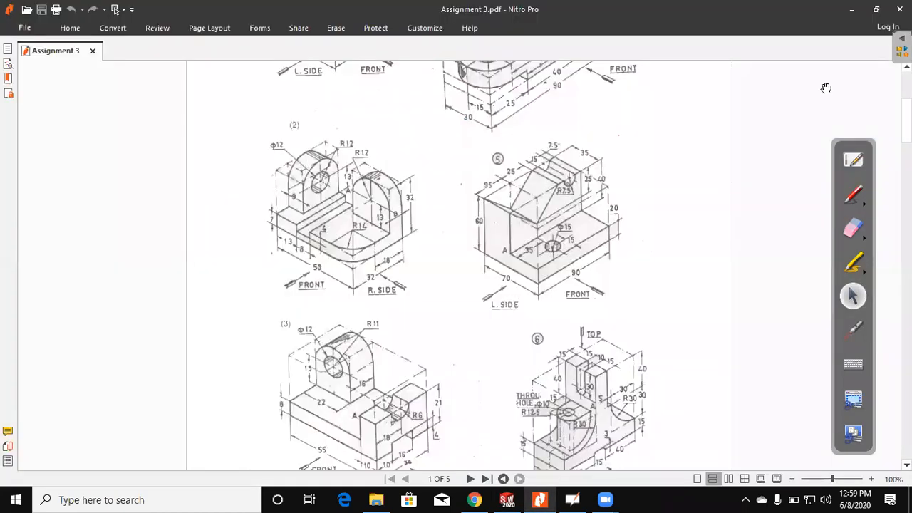
key("alt+Tab")
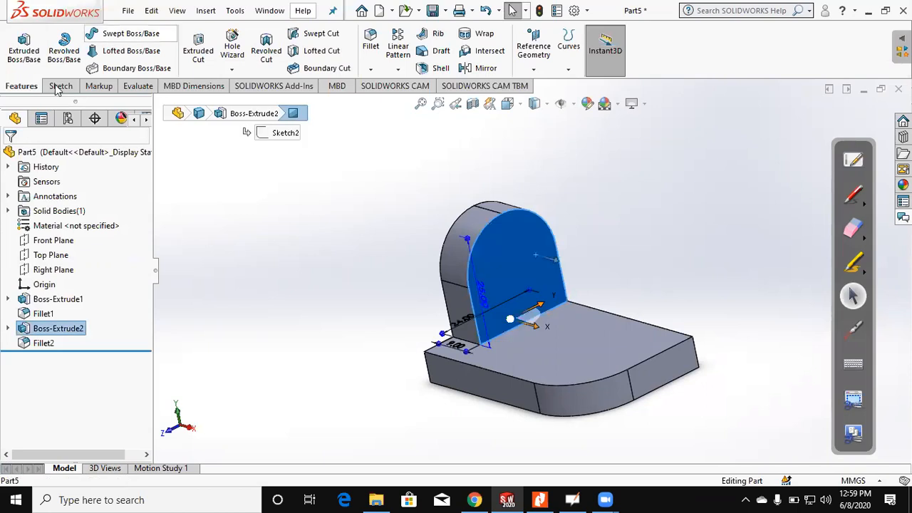
left_click(29, 51)
left_click(19, 43)
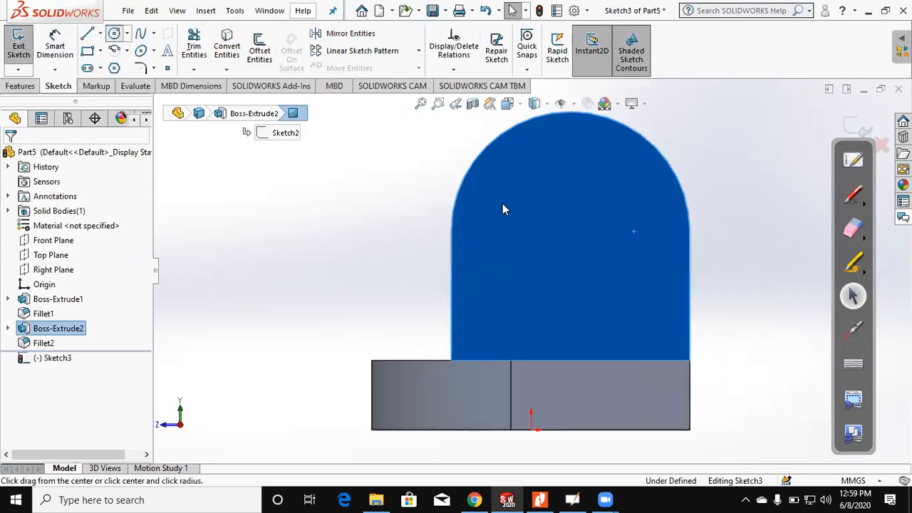
scroll(635, 162, "up", 2)
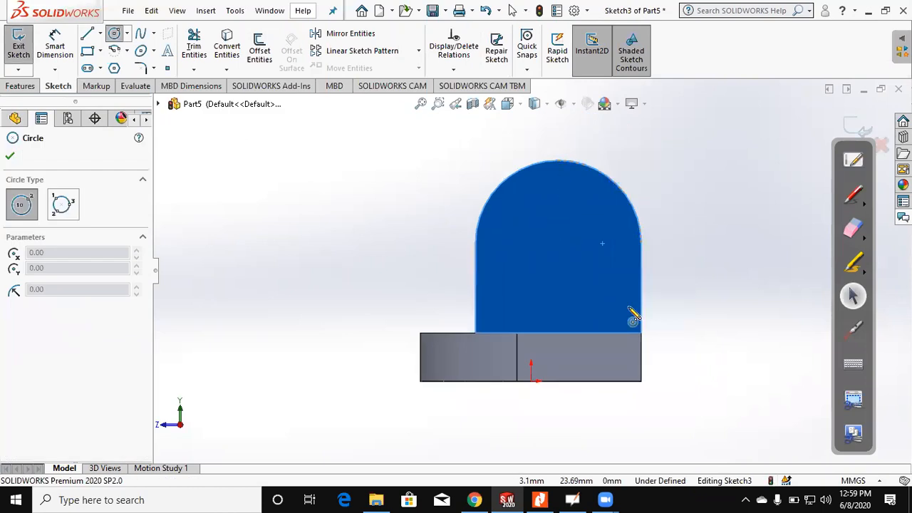
left_click_drag(552, 215, 591, 213)
key("Escape")
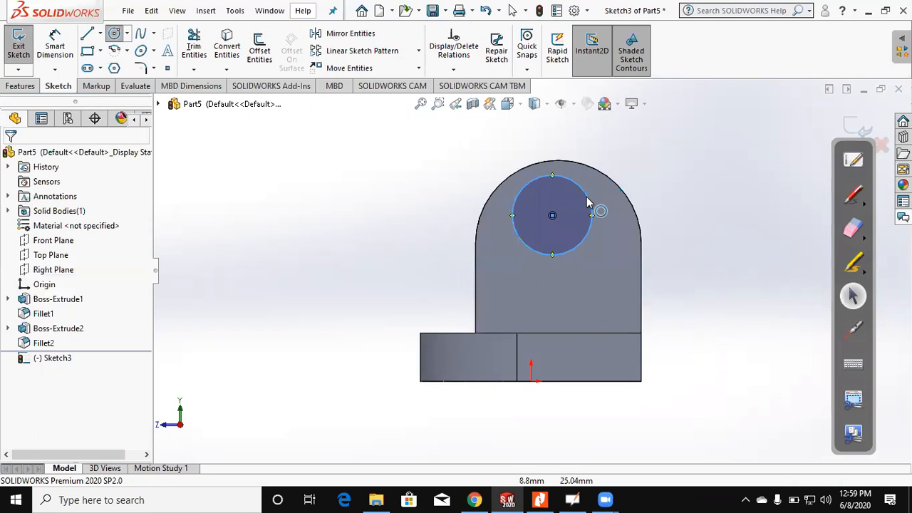
Step: Make the circle concentric with the lug's rounded top edge
left_click(594, 206)
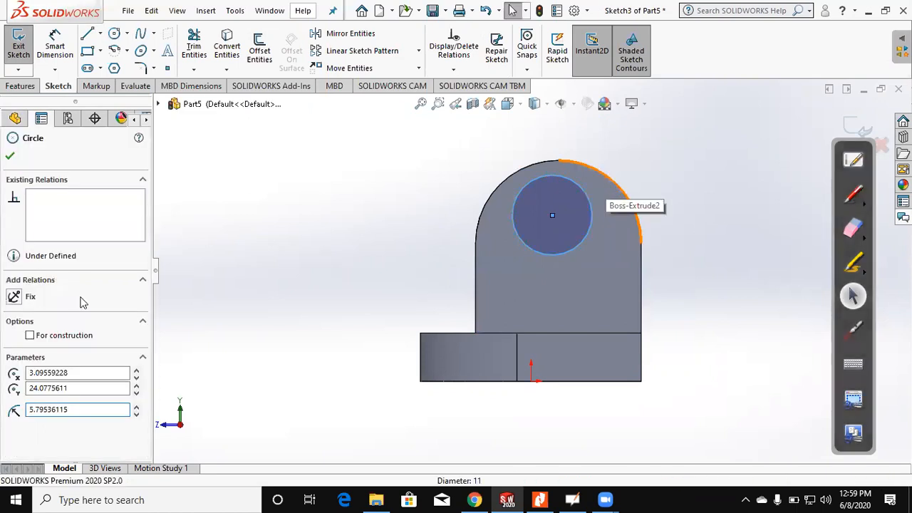
left_click(611, 182, "ctrl")
left_click(32, 403)
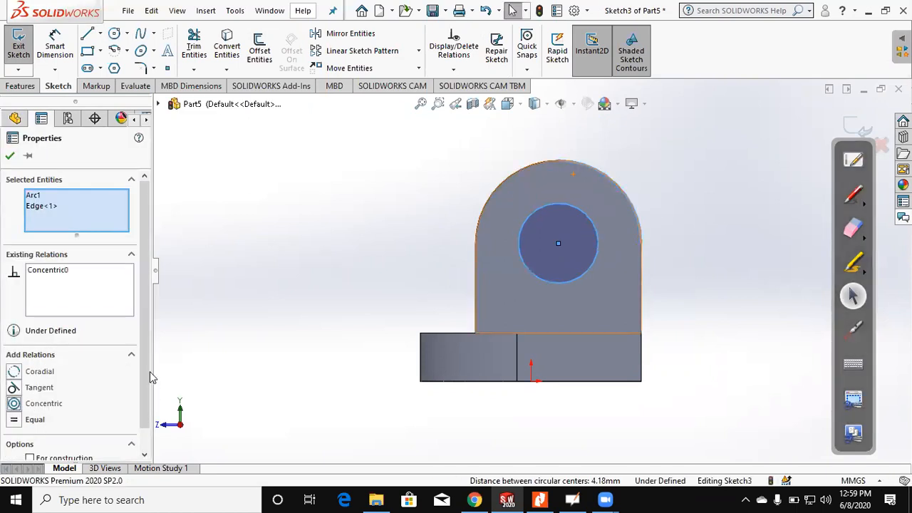
Step: Dimension the circle's diameter as 12 mm
left_click(55, 44)
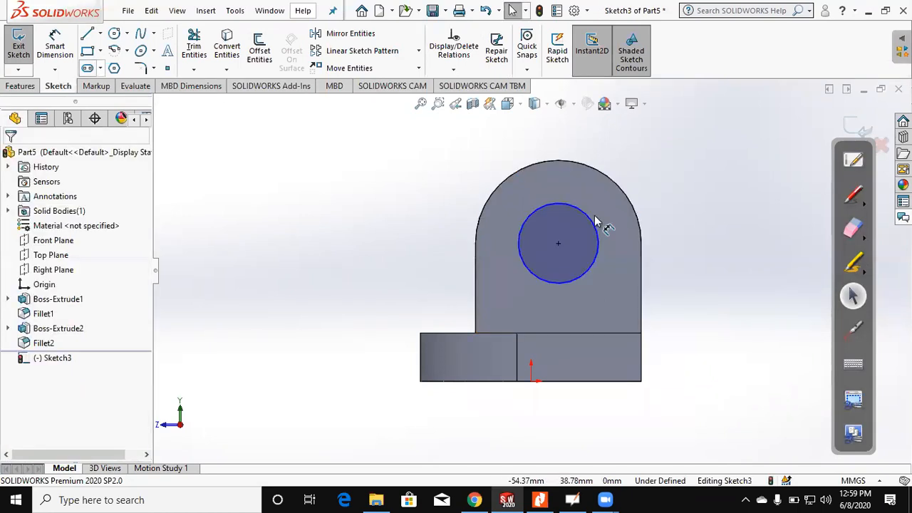
left_click(595, 221)
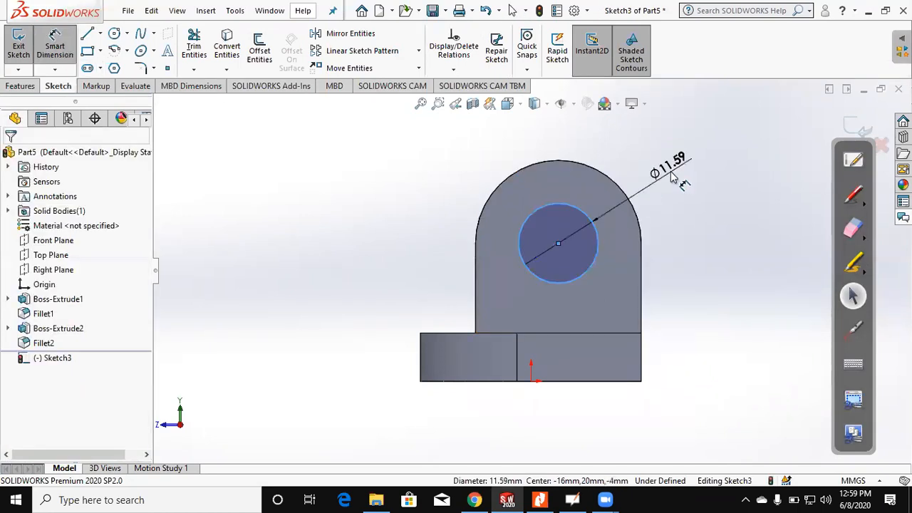
left_click(662, 171)
type("12")
key("Return")
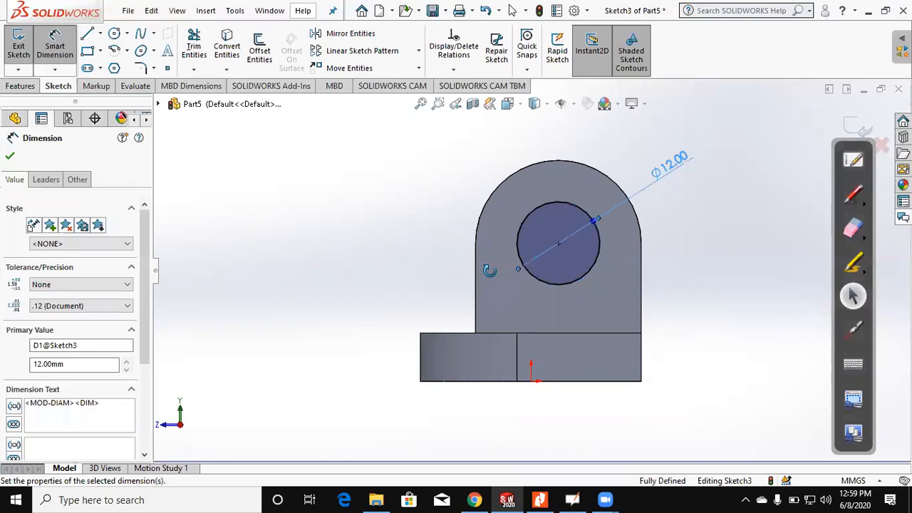
Step: Cut the circle through the lug as a hole with the Through All end condition
key("ctrl+7")
scroll(200, 37, "up", 1)
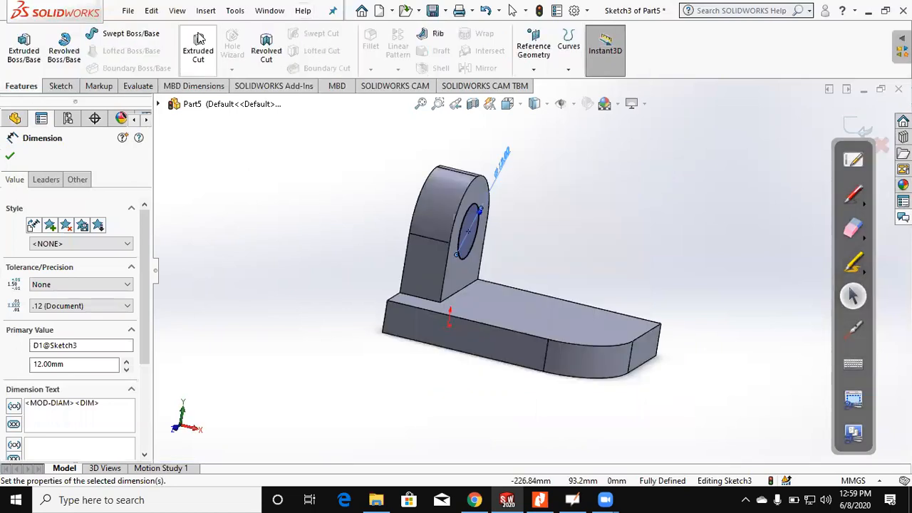
left_click(198, 58)
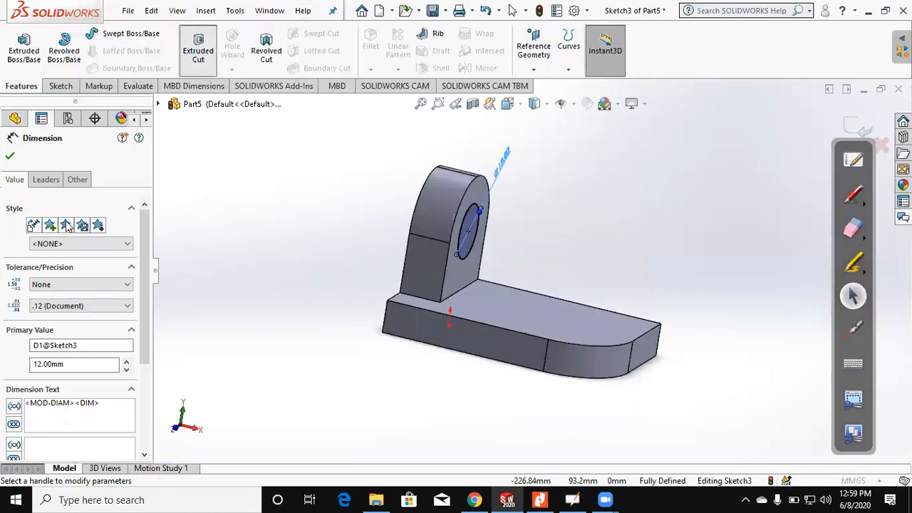
left_click(84, 236)
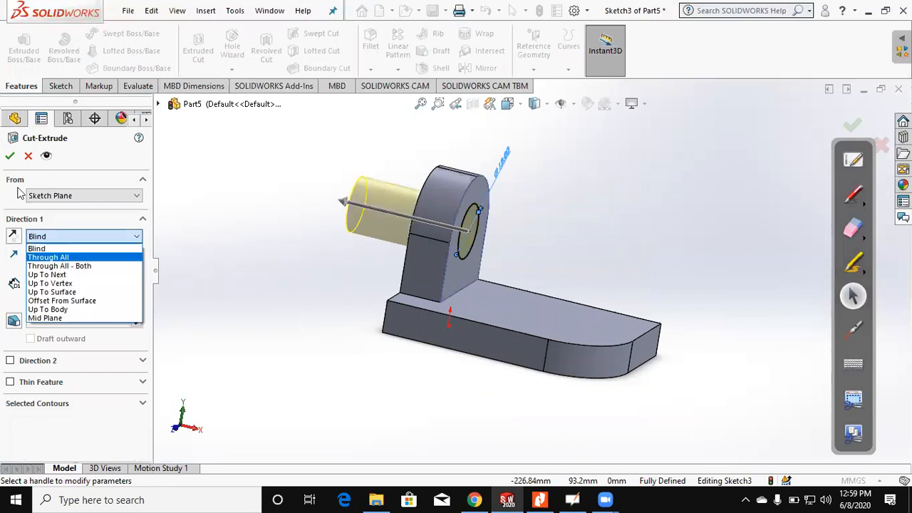
left_click(49, 255)
key("Return")
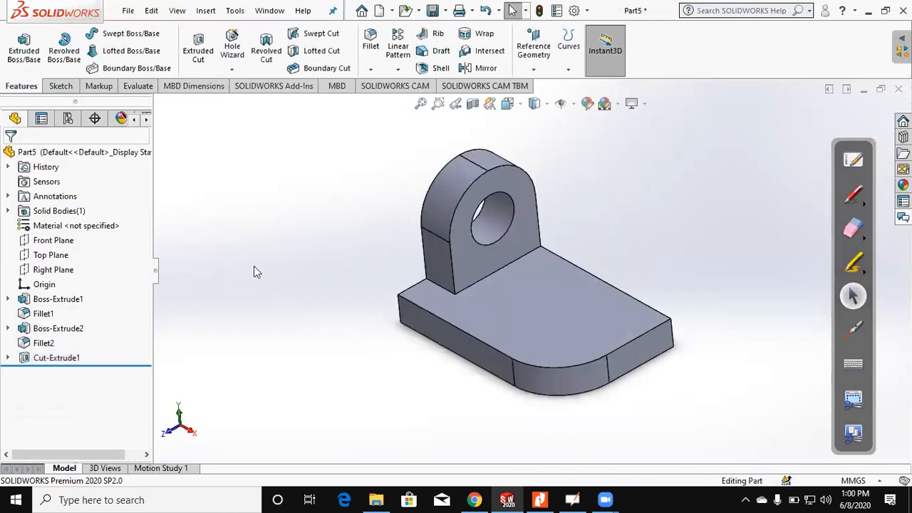
Step: Check figure (2) in the PDF and sketch a rectangle about 23 by 7 mm from the square corner away from the lug on the base's underside
left_click(539, 499)
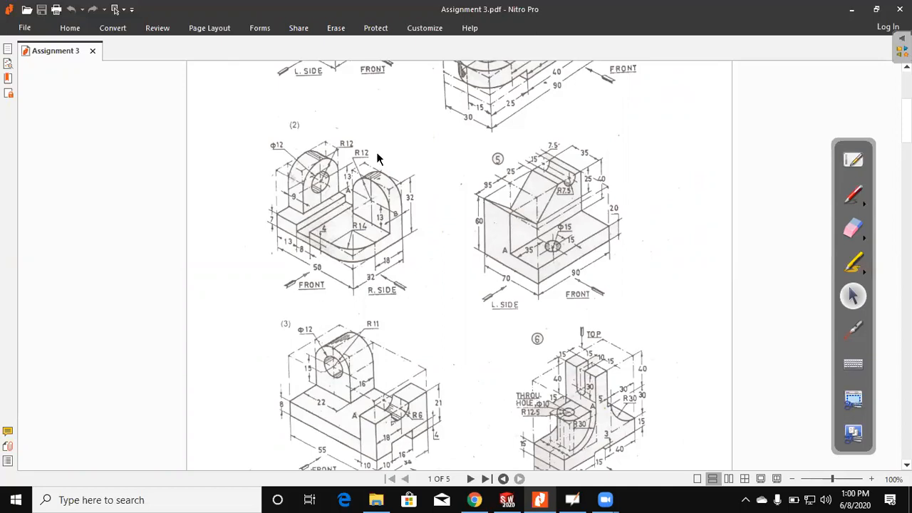
left_click(851, 9)
middle_click_drag(671, 252, 657, 153)
left_click(619, 319)
mouse_move(685, 267)
middle_mouse_down()
mouse_move(679, 112)
mouse_move(686, 206)
middle_mouse_up()
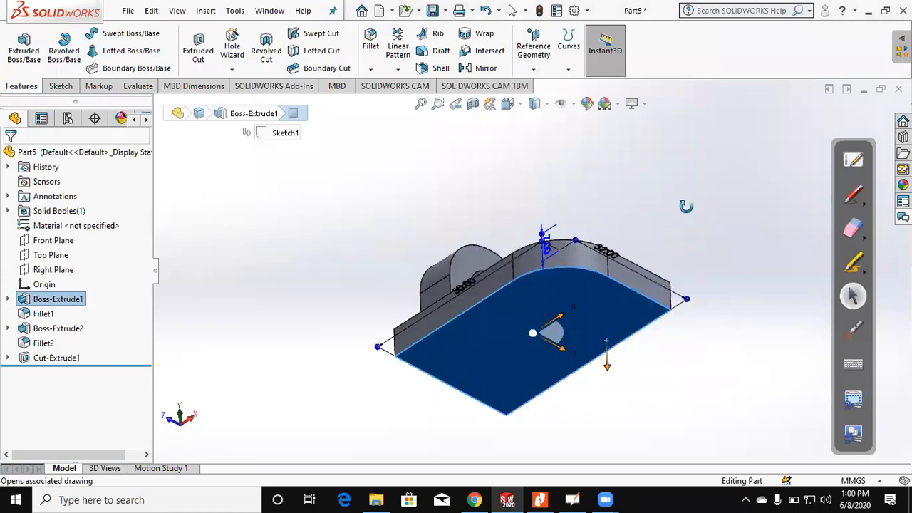
left_click(60, 86)
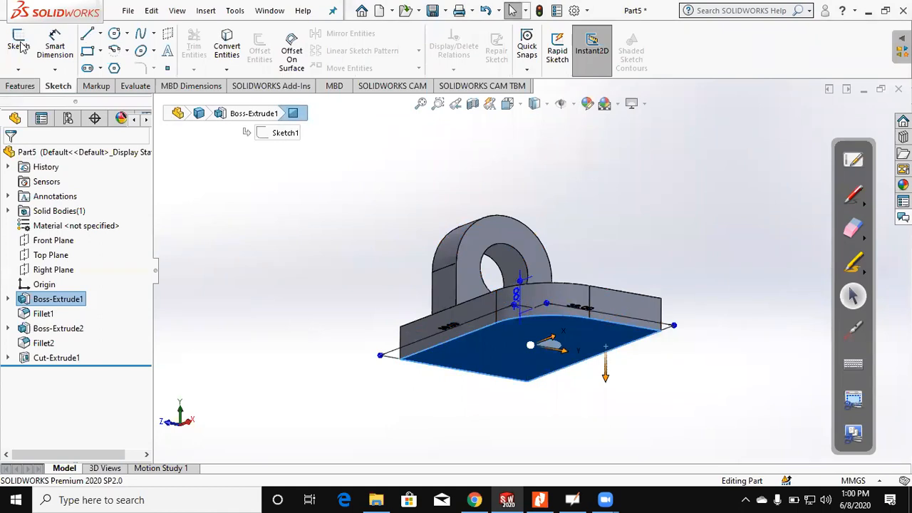
left_click(20, 45)
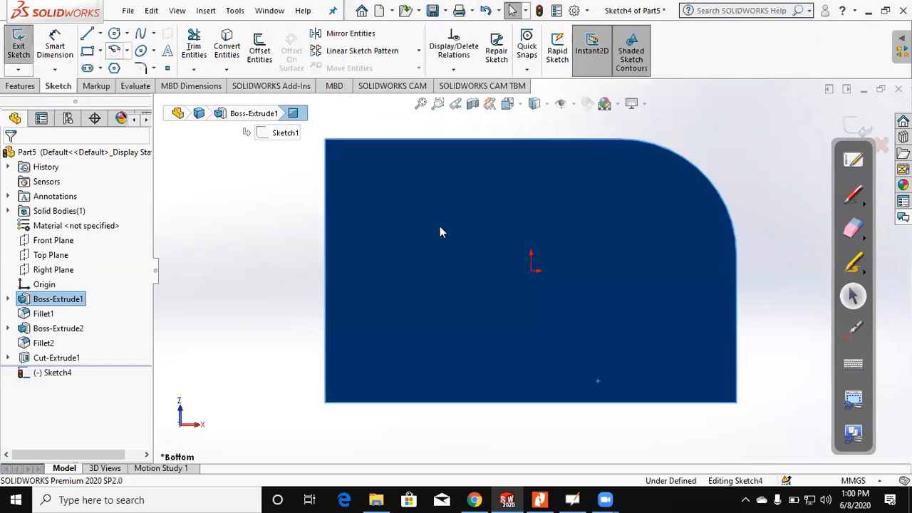
left_click(87, 51)
scroll(702, 378, "up", 1)
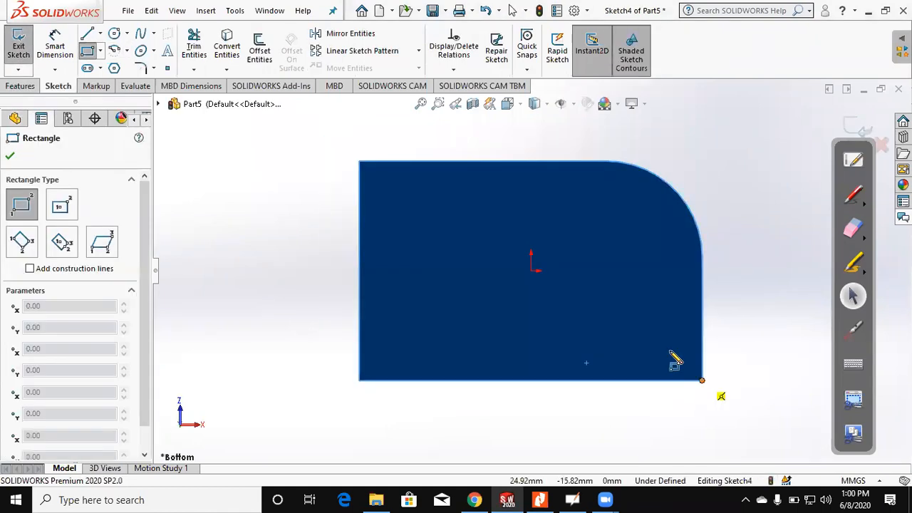
left_click(542, 332)
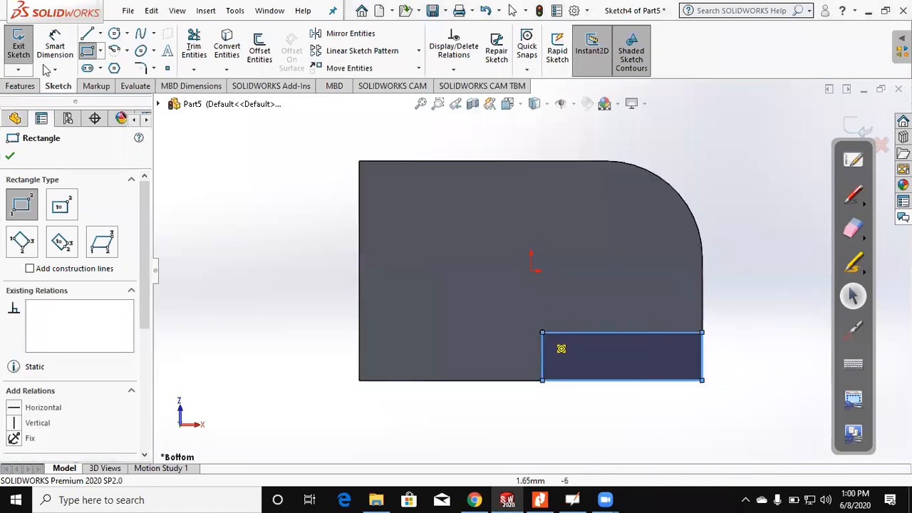
Step: Dimension the rectangle on the base's underside as 24 mm long and 8 mm wide
left_click(54, 45)
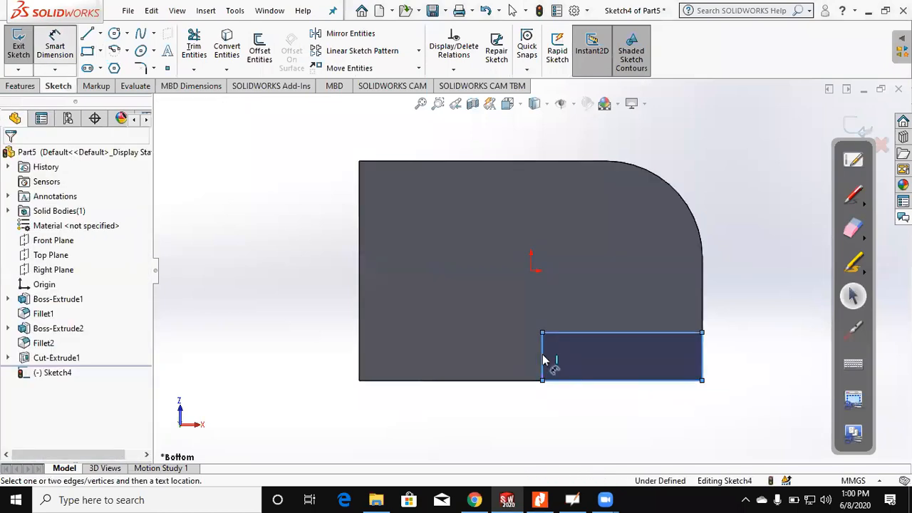
left_click(701, 360)
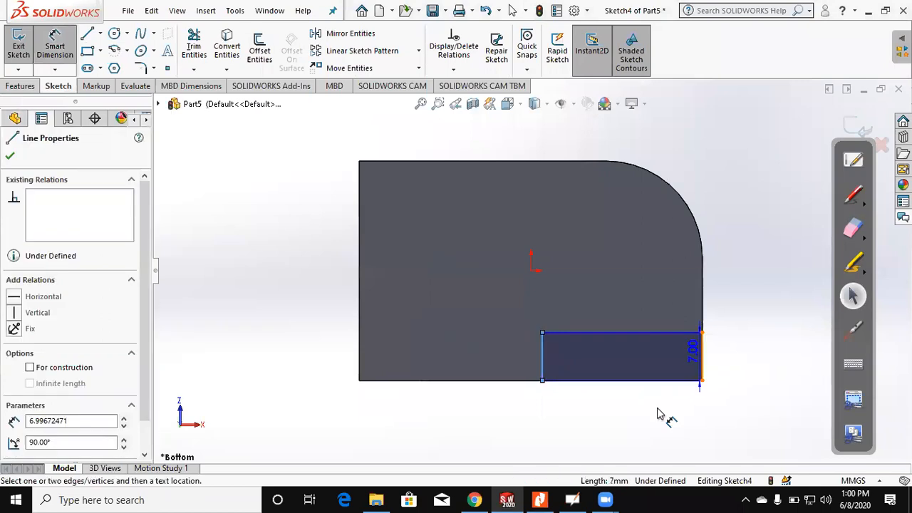
left_click(658, 409)
type("24")
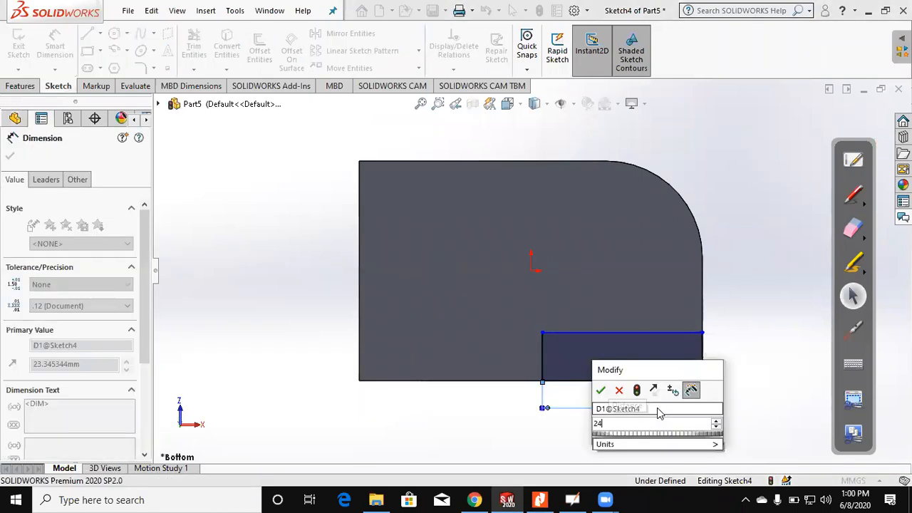
key("Return")
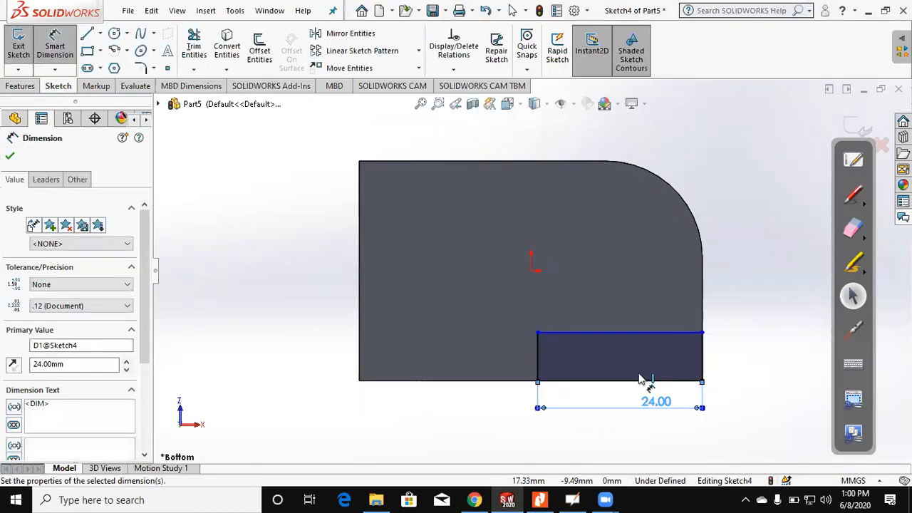
left_click(637, 382)
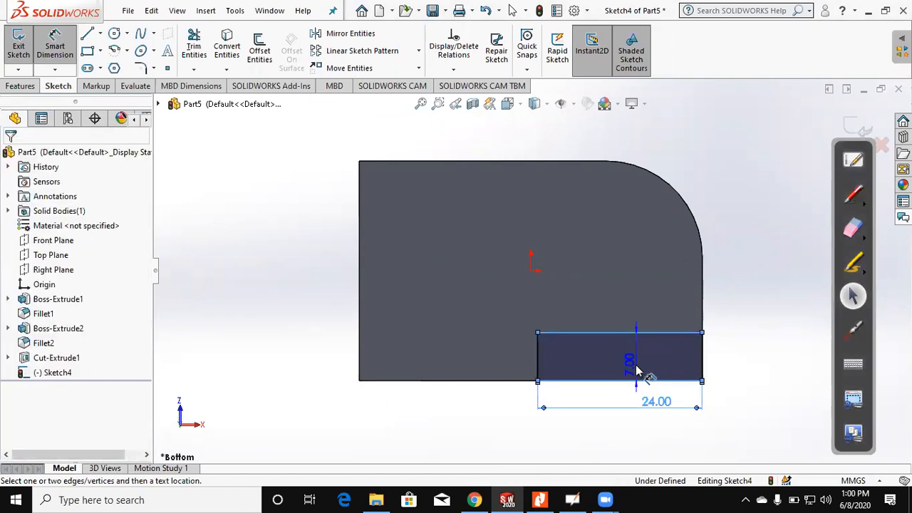
left_click(636, 369)
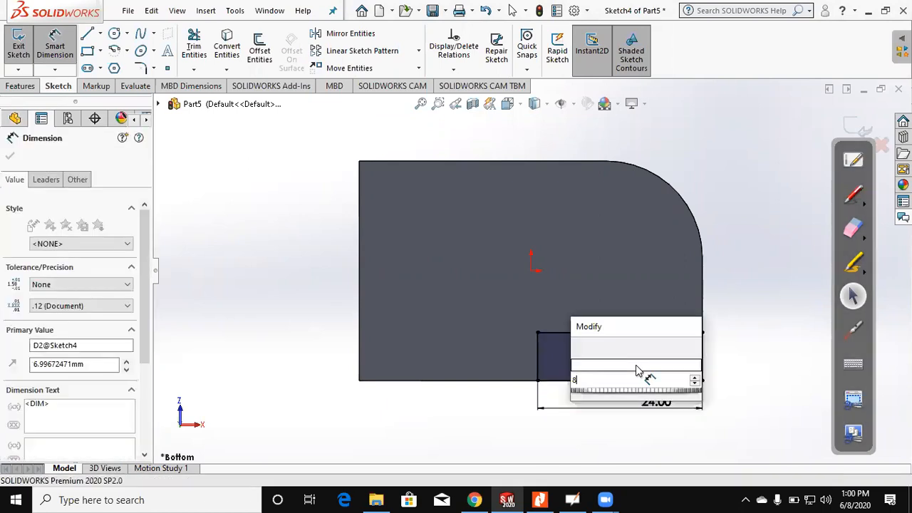
type("8")
key("Return")
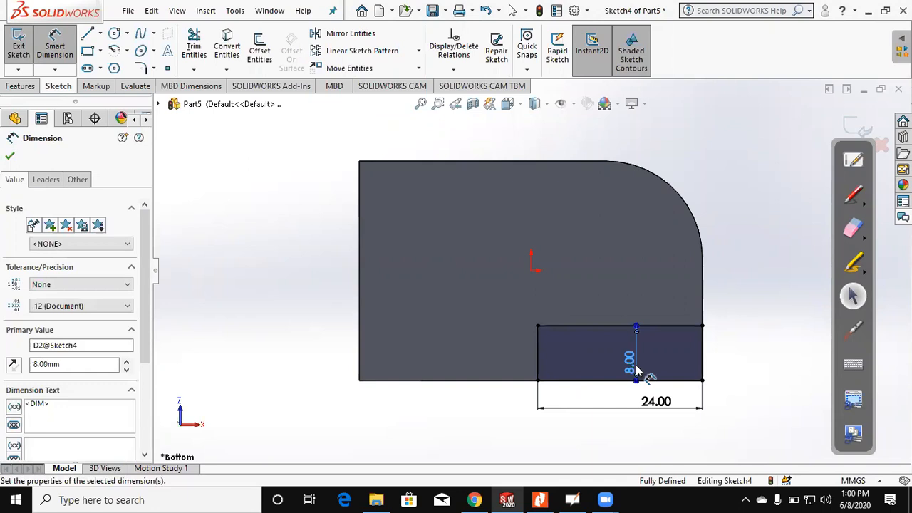
mouse_move(553, 278)
middle_mouse_down()
mouse_move(525, 286)
mouse_move(579, 171)
mouse_move(686, 309)
mouse_move(613, 306)
middle_mouse_up()
key("Escape")
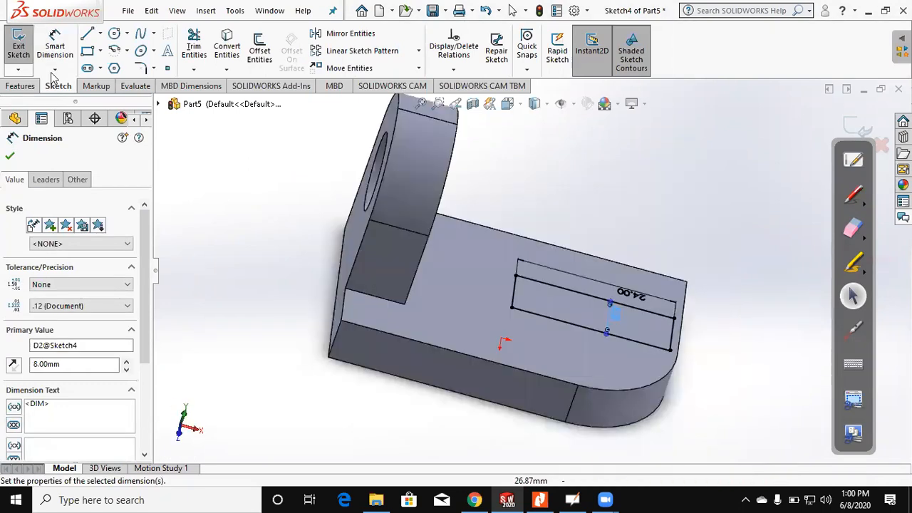
Step: Extrude the rectangle as a blind boss 32 mm upward through the base
left_click(20, 55)
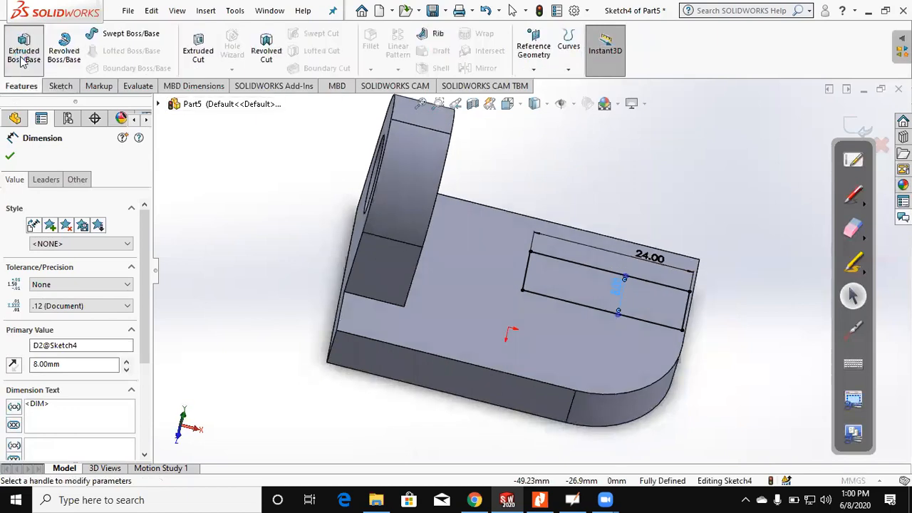
left_click(21, 55)
left_click(13, 236)
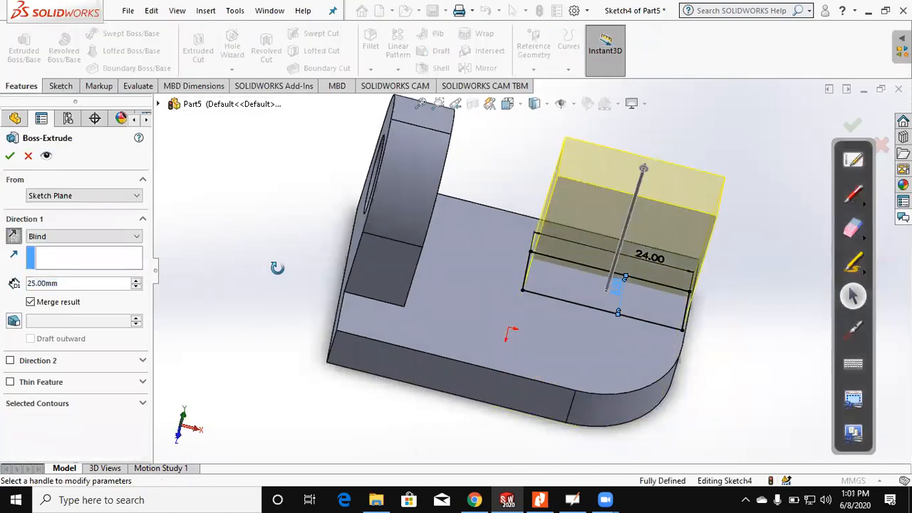
left_click_drag(70, 280, 11, 287)
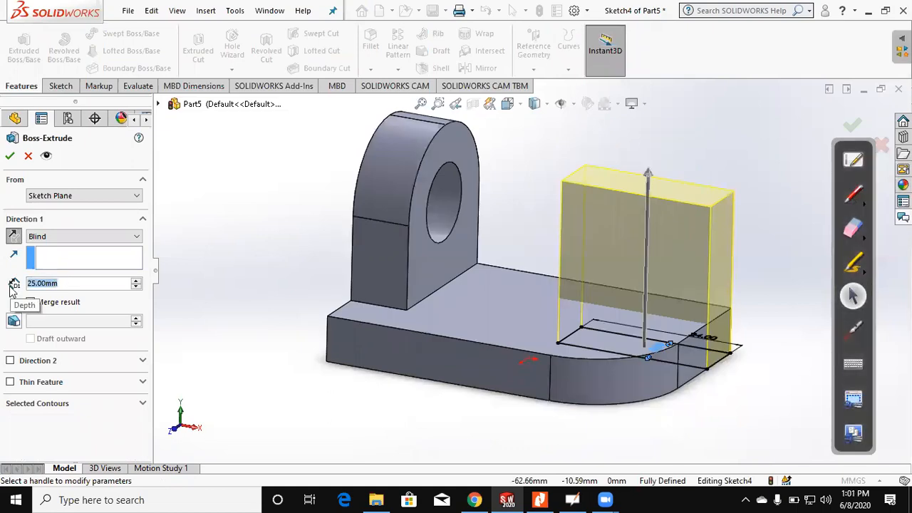
type("32")
key("Return")
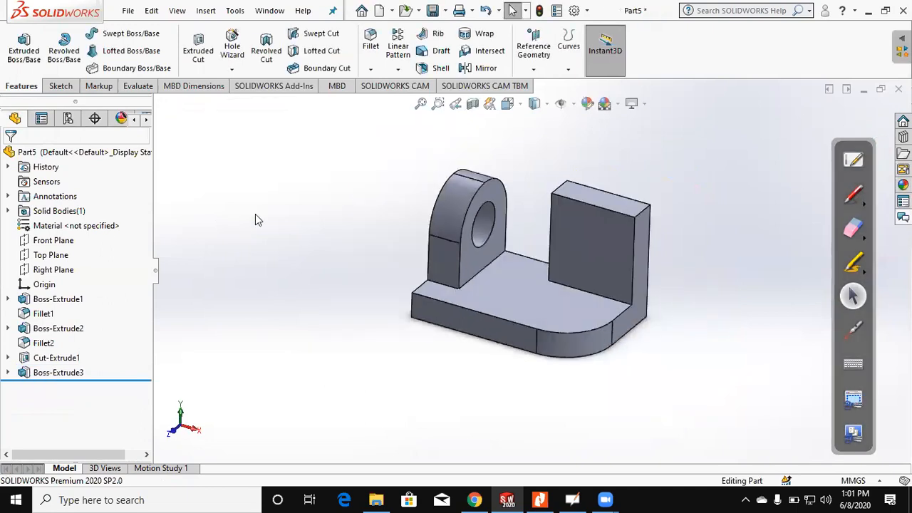
Step: Fillet both short top edges of the new upright with a 12 mm radius
left_click(371, 43)
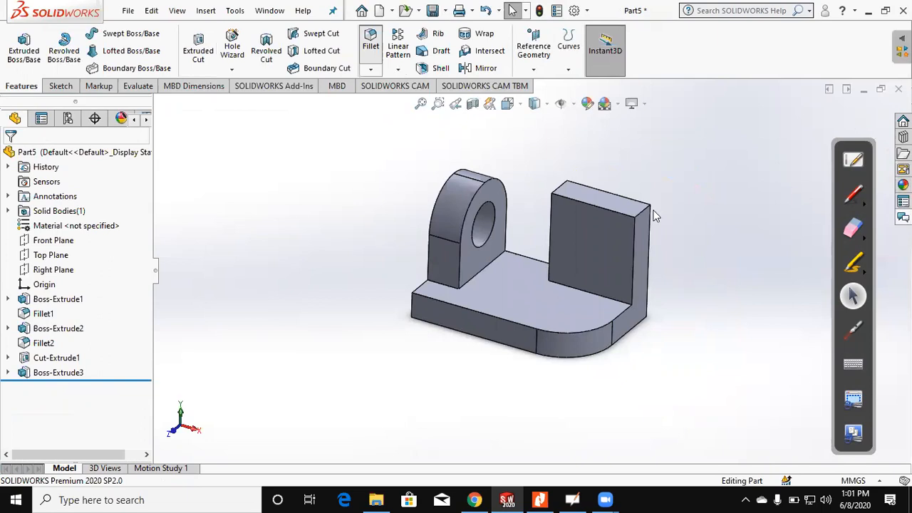
left_click(643, 210)
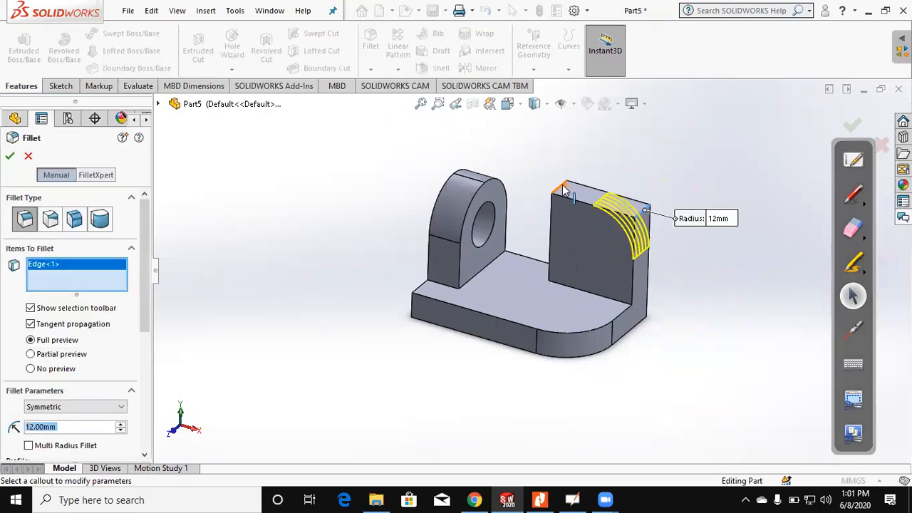
left_click(562, 189)
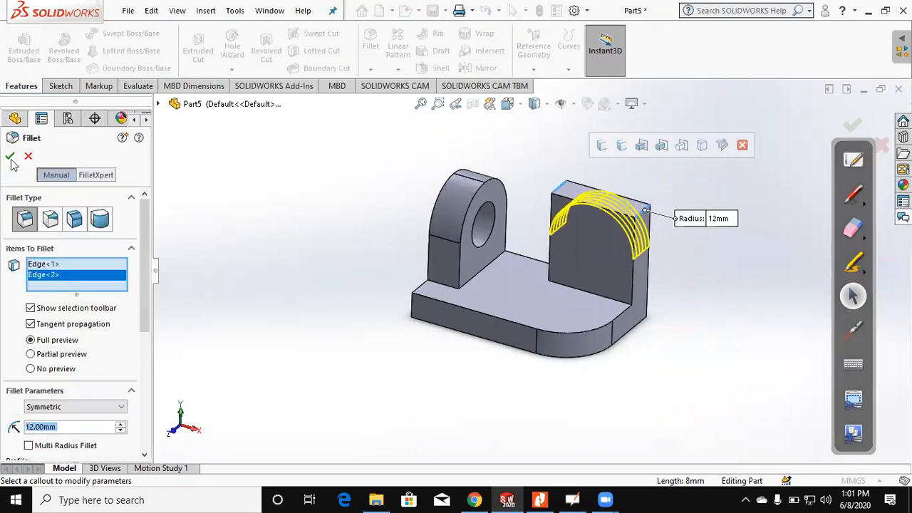
key("Return")
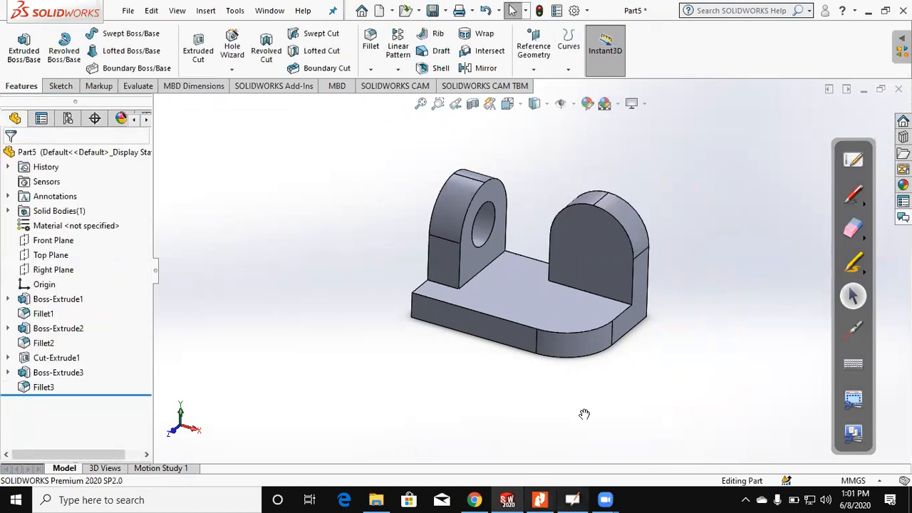
Step: Check figure (2) in the PDF and sketch a rectangle about 7.5 by 2.4 mm along the top edge of the base's front face
key("alt+Tab")
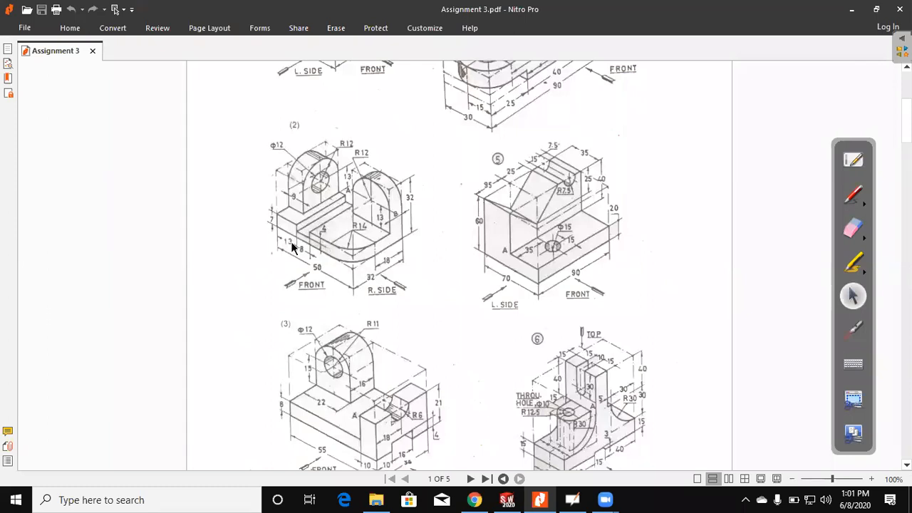
left_click(852, 12)
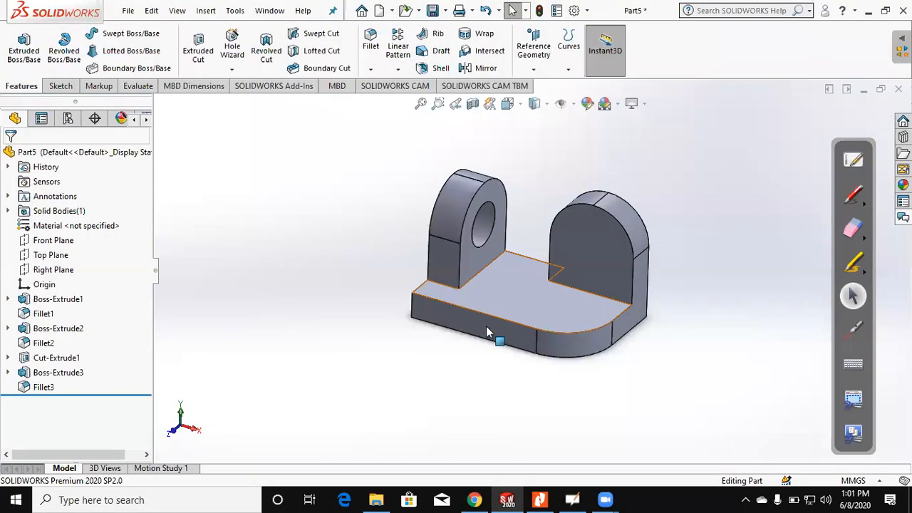
left_click(488, 331)
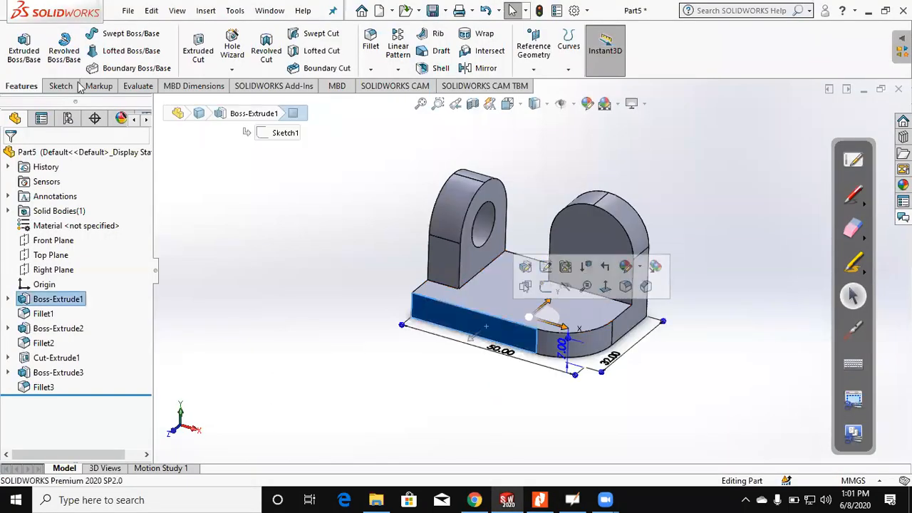
left_click(25, 46)
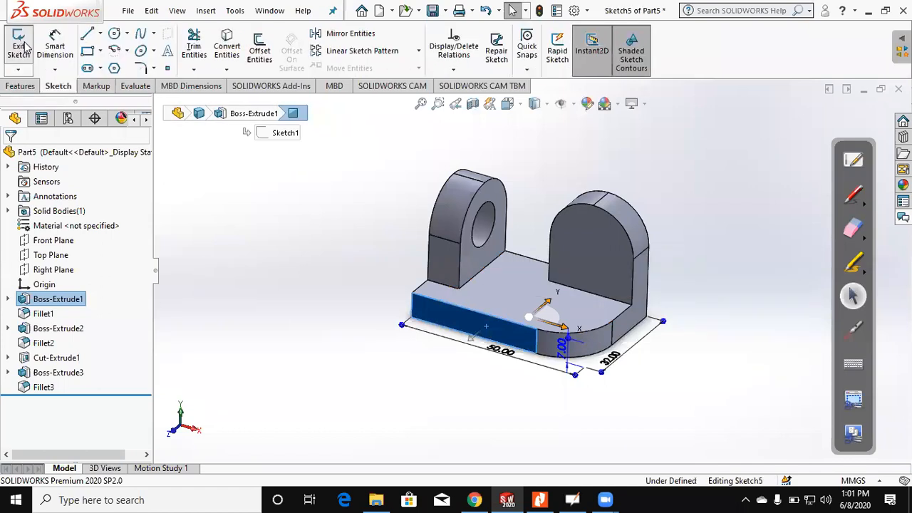
left_click(87, 51)
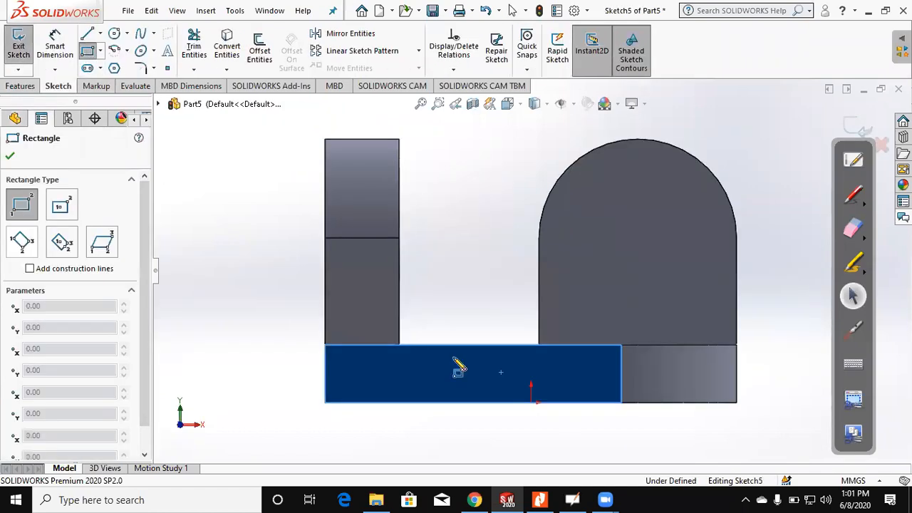
left_click(514, 364)
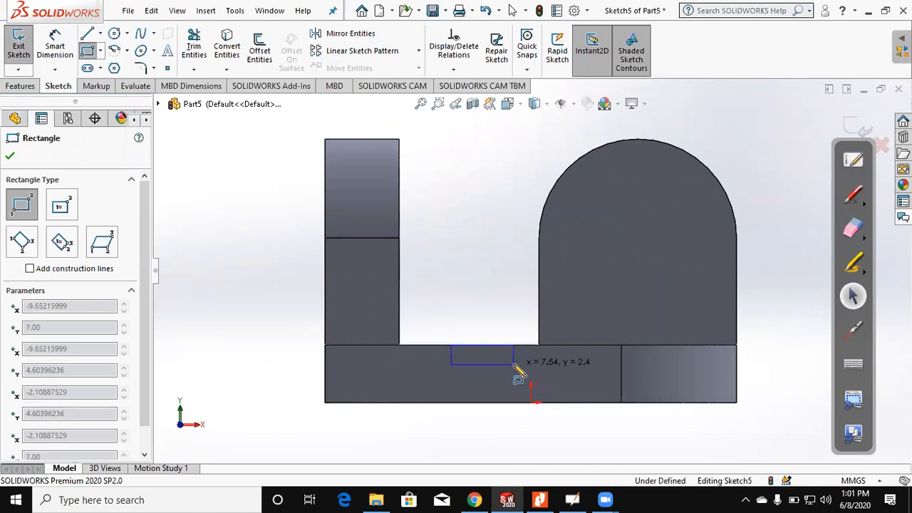
left_click(451, 345)
key("Escape")
Step: Dimension the rectangle's near side 13 mm from the base's lug-side end and set its width to 8 mm
left_click(453, 355)
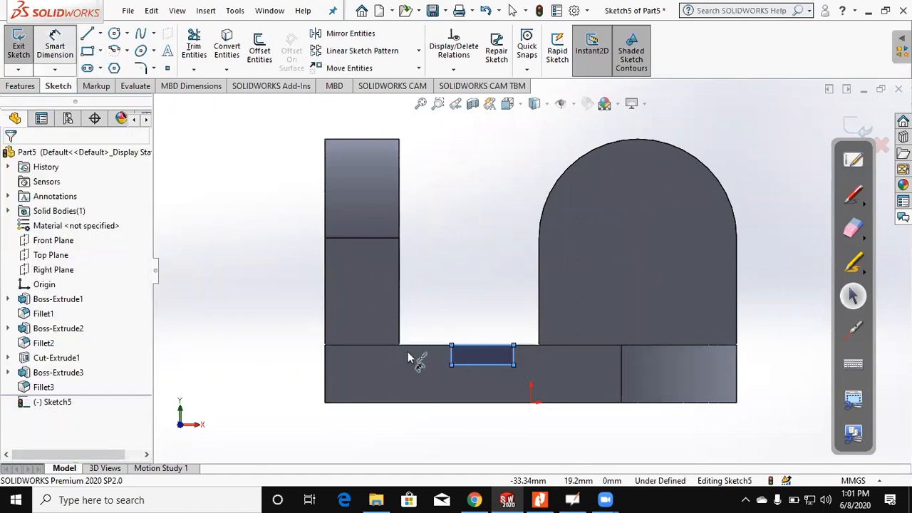
left_click(327, 363)
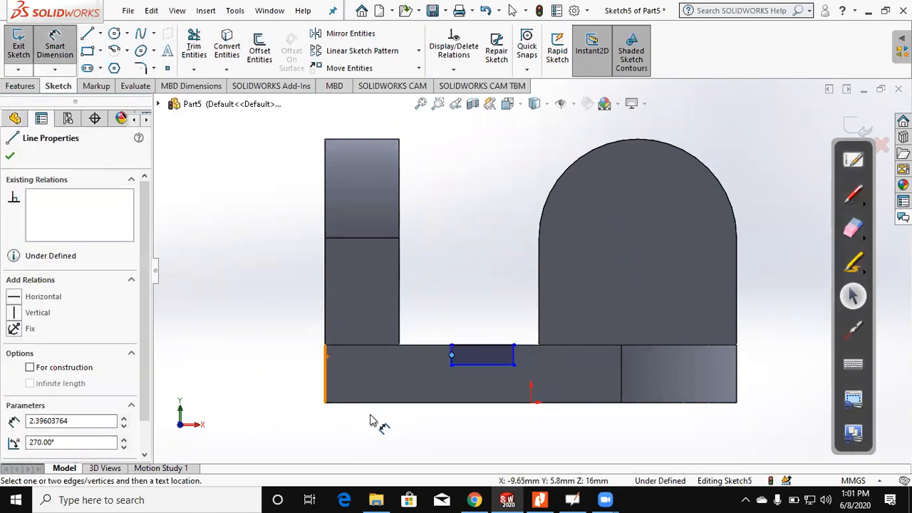
left_click(370, 414)
type("13")
key("Return")
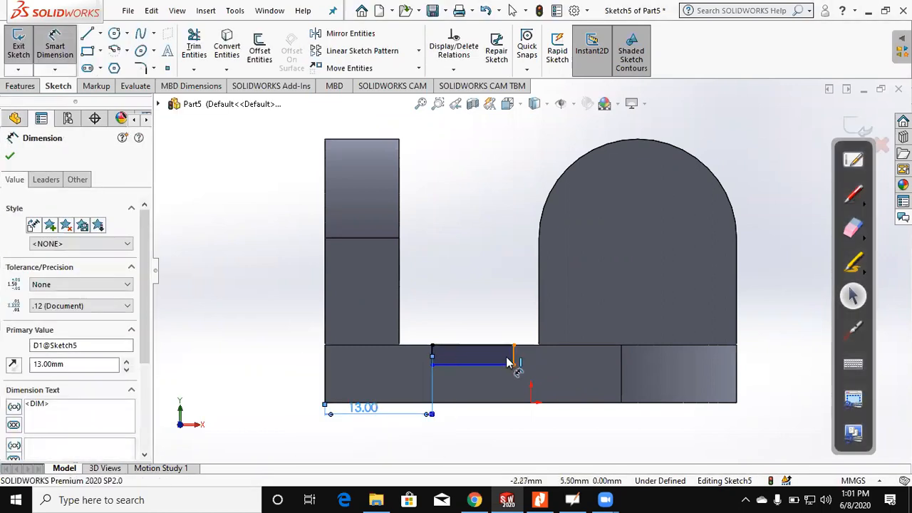
left_click(432, 356)
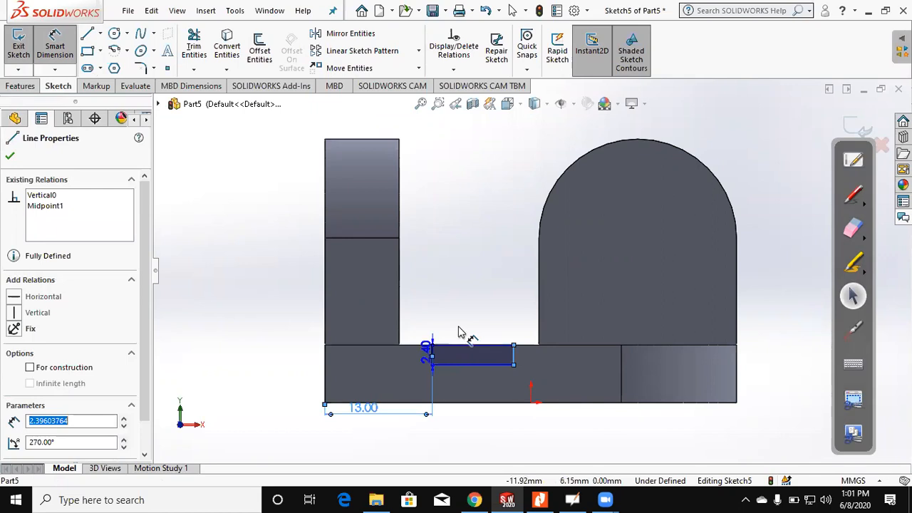
left_click(458, 327)
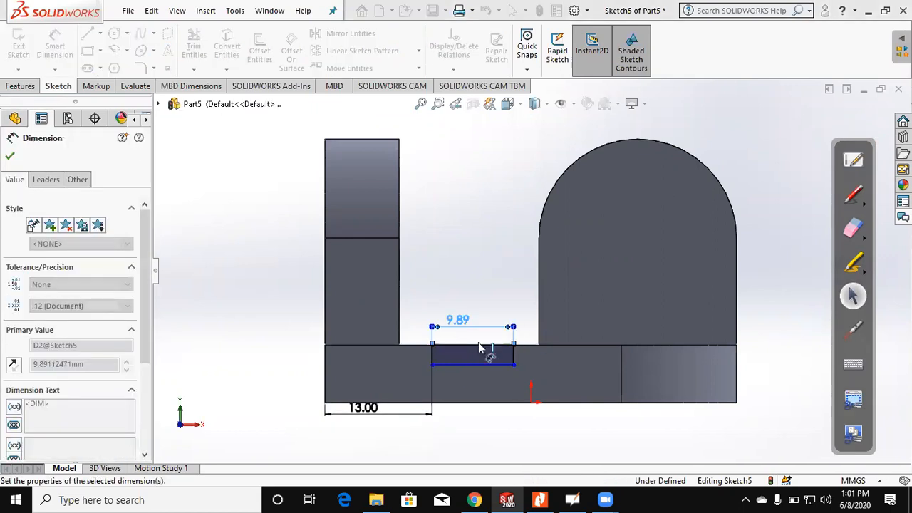
type("8")
key("Return")
Step: Dimension the groove rectangle's height on the base's front face and set it to 4 mm
left_click(487, 364)
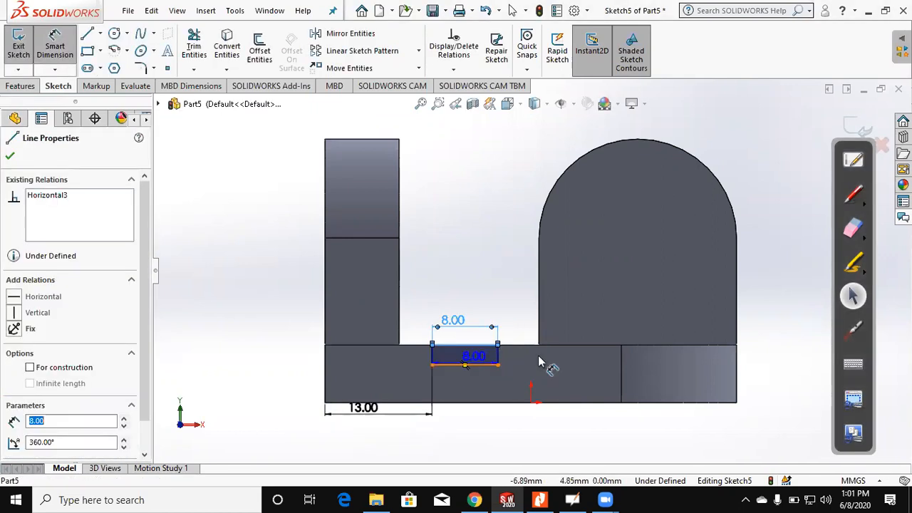
left_click(539, 356)
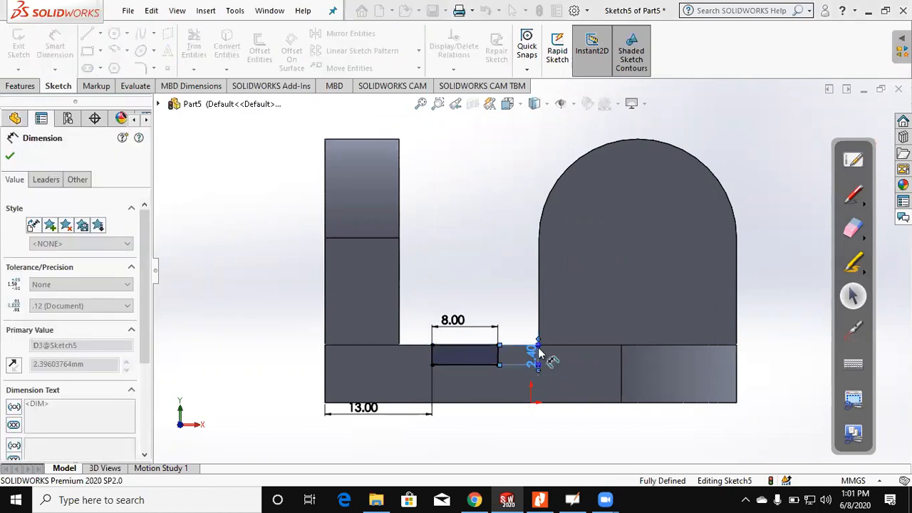
type("4")
key("Return")
key("Escape")
Step: Cut the groove rectangle through the base with an Extruded Cut set to Through All
scroll(547, 292, "up", 3)
middle_click_drag(547, 292, 475, 358)
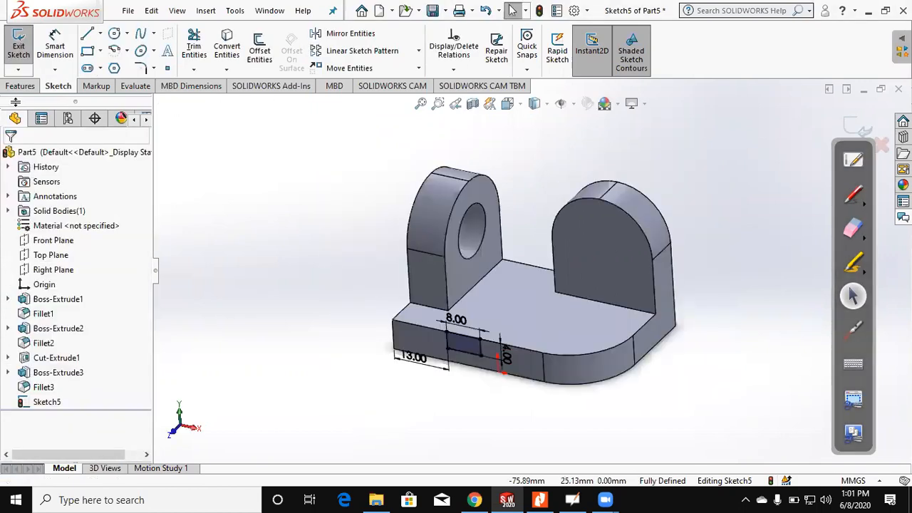
left_click(20, 85)
left_click(198, 51)
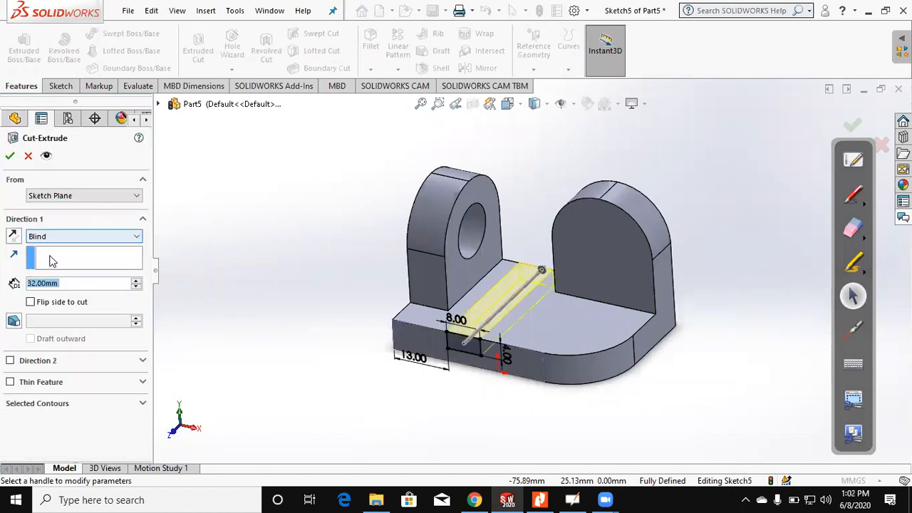
scroll(50, 242, "down", 1)
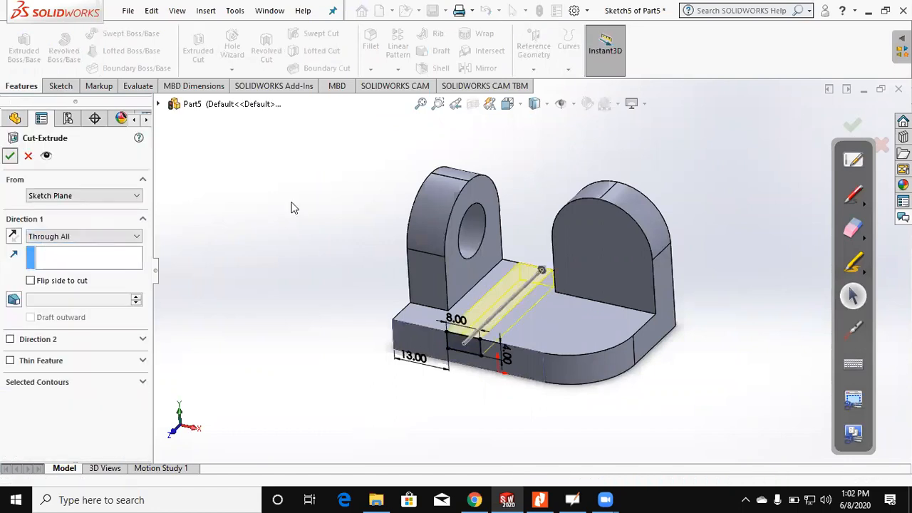
key("Return")
Step: Switch to the Assignment 3 PDF in Nitro Pro, circle figure (3) with the red pen, and erase the markup
left_click(539, 499)
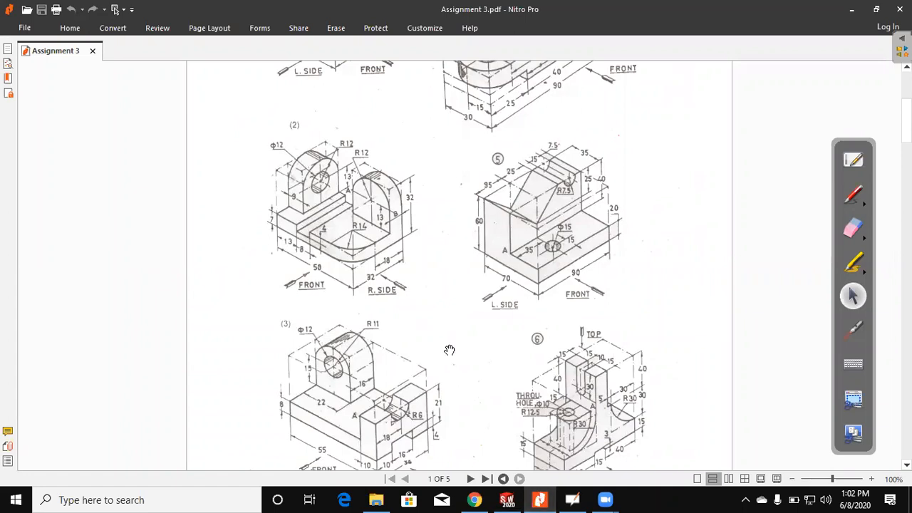
scroll(450, 349, "down", 3)
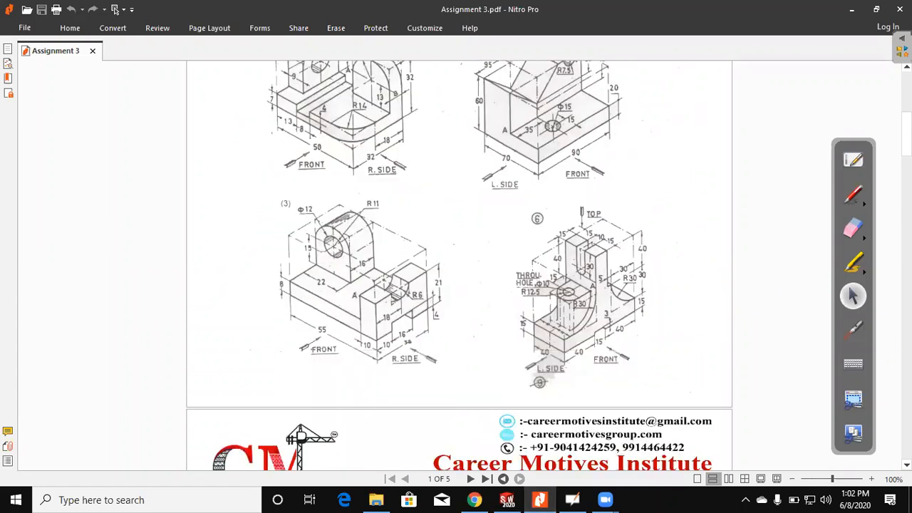
left_click(853, 194)
left_click_drag(315, 188, 438, 196)
mouse_move(315, 188)
left_mouse_down()
mouse_move(491, 321)
mouse_move(434, 195)
left_mouse_up()
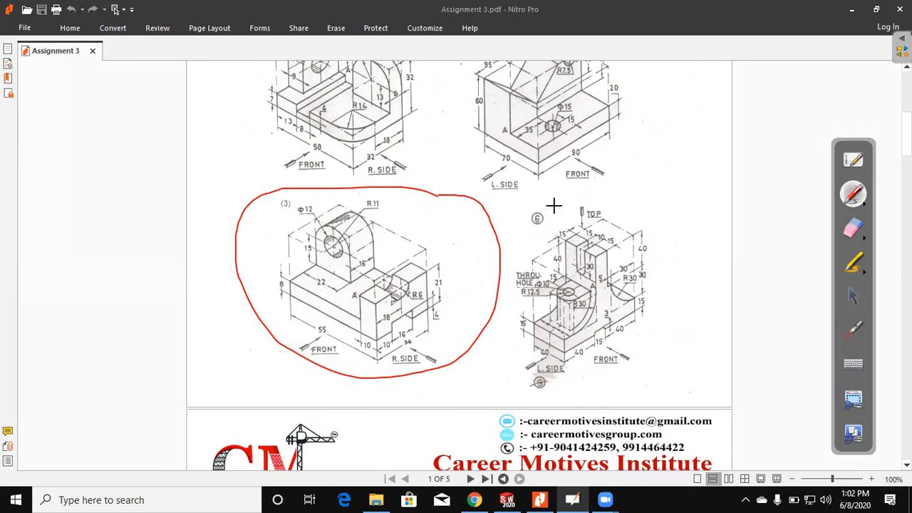
left_click(860, 228)
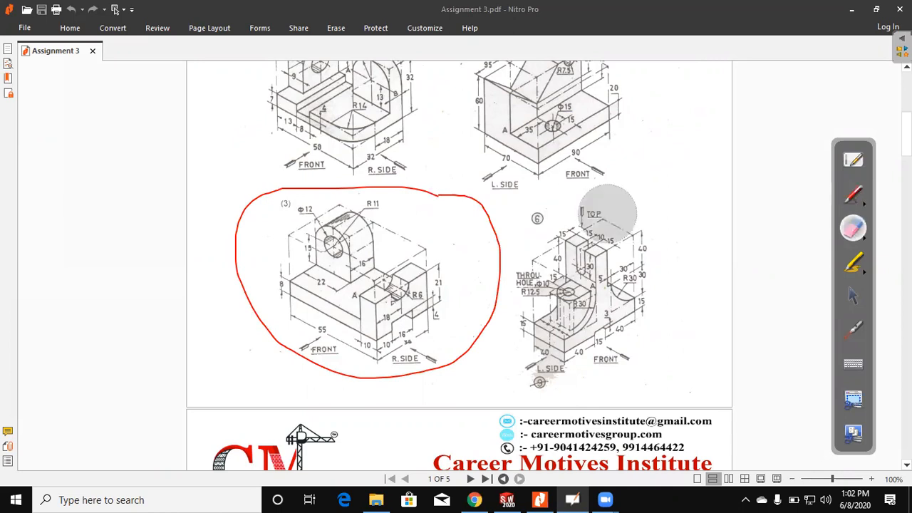
mouse_move(608, 212)
left_mouse_down()
mouse_move(489, 332)
mouse_move(409, 197)
left_mouse_up()
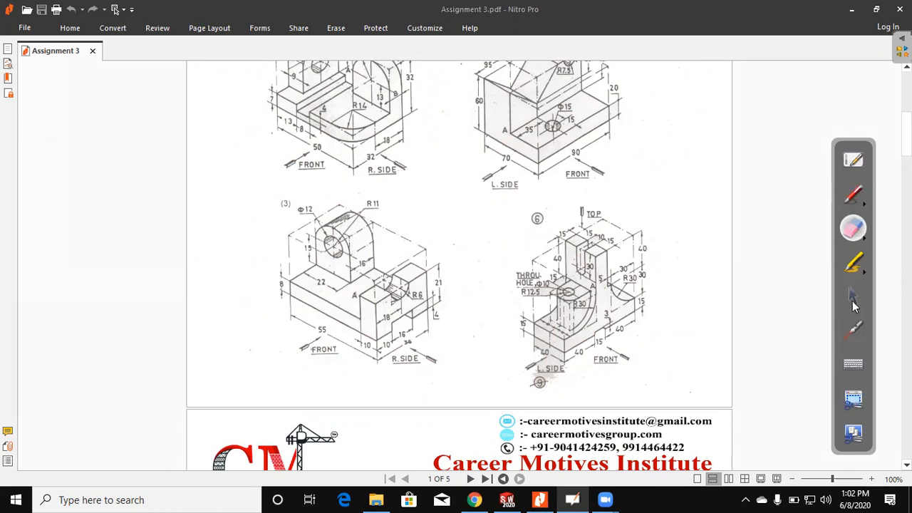
left_click(855, 299)
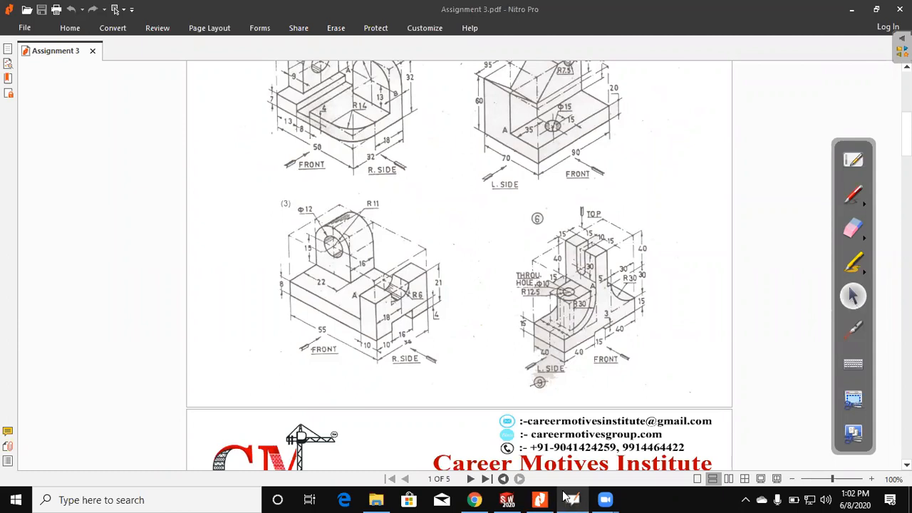
Step: Return to SOLIDWORKS, create a new part document, and open a sketch on the Top Plane
left_click(507, 500)
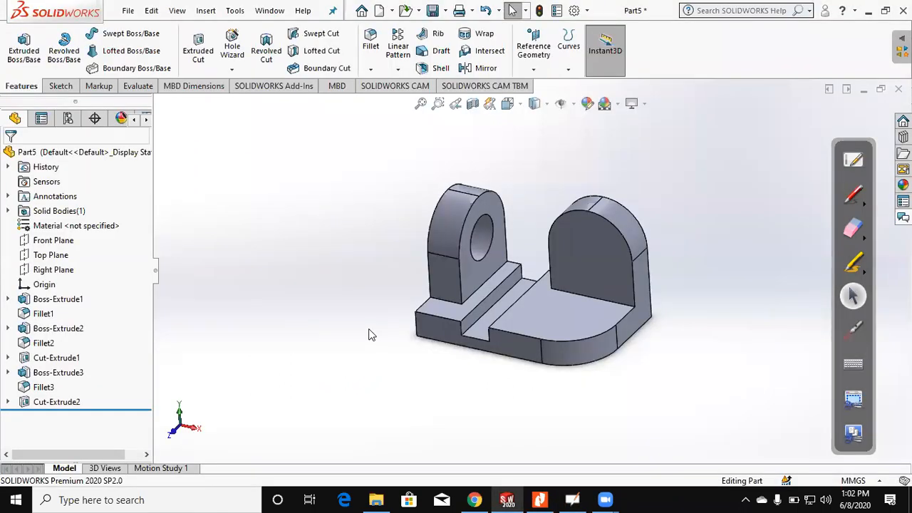
key("ctrl+n")
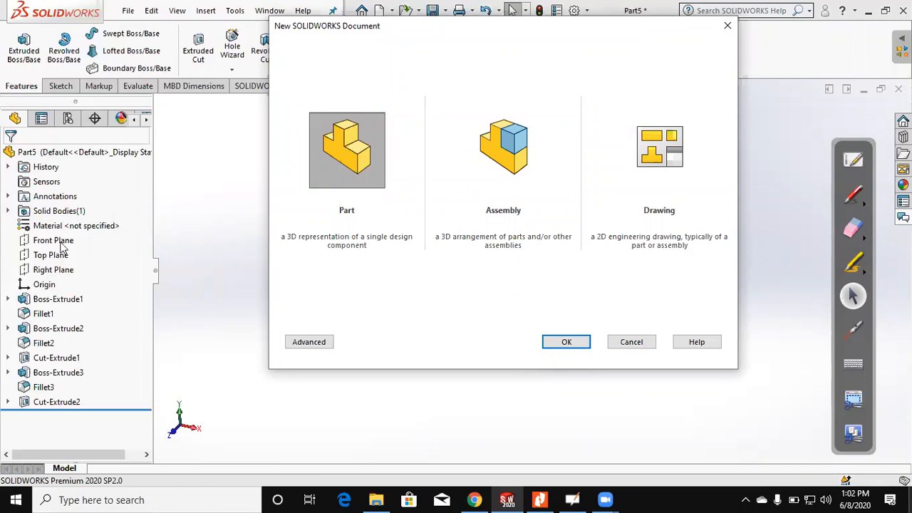
key("Return")
left_click(20, 52)
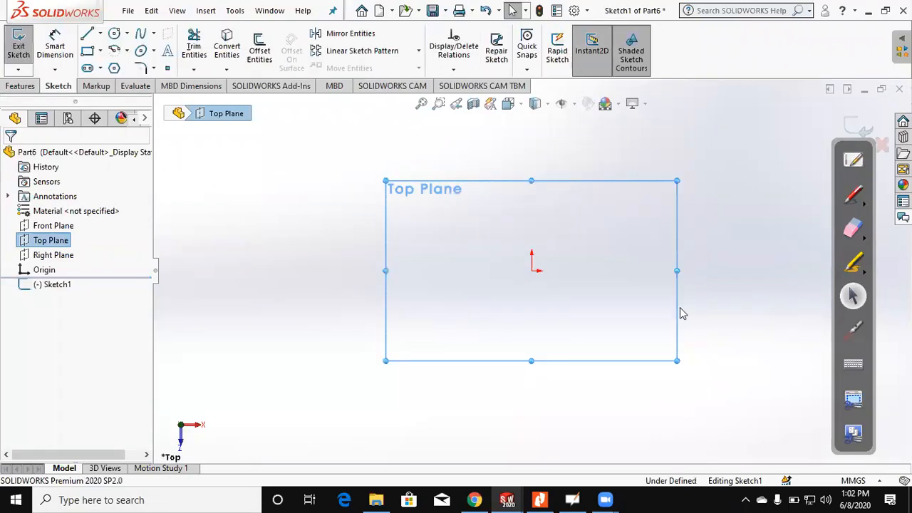
scroll(752, 288, "up", 2)
scroll(773, 292, "down", 1)
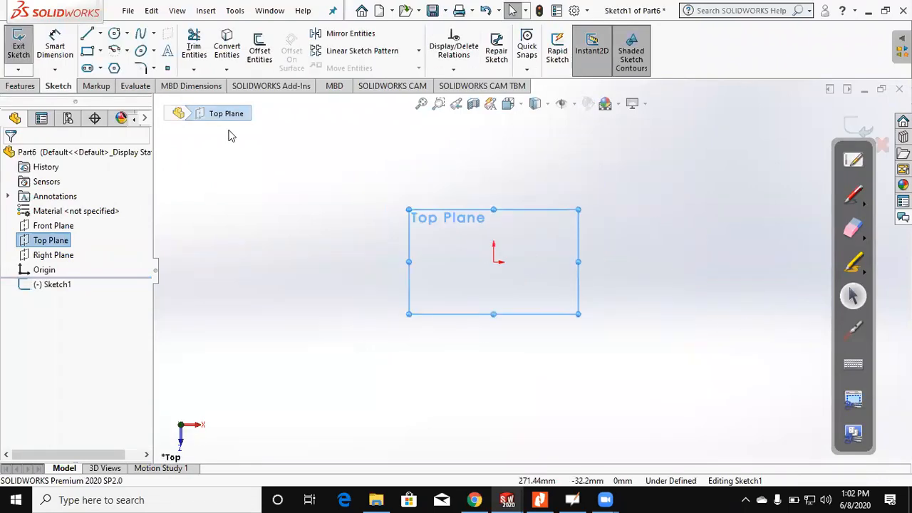
Step: Sketch a corner rectangle about 156 mm tall beside the origin, on its +X side
left_click(89, 52)
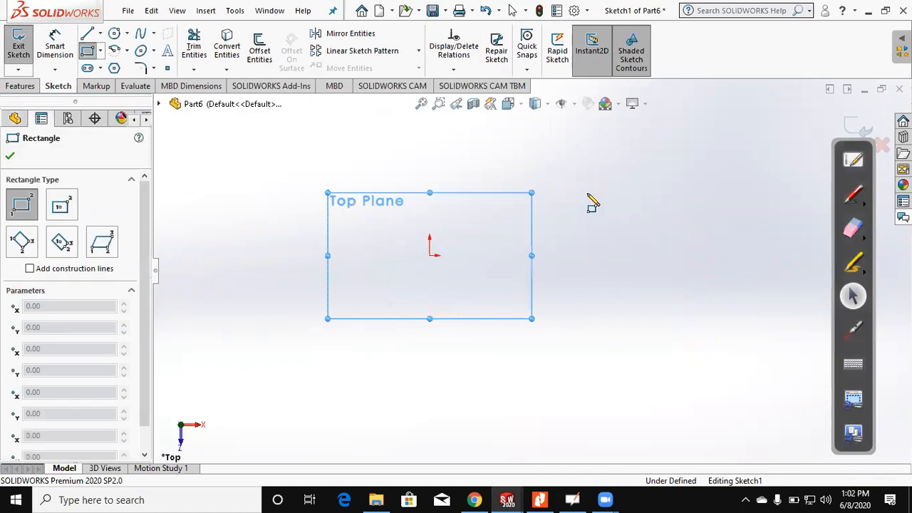
left_click(581, 160)
left_click(727, 338)
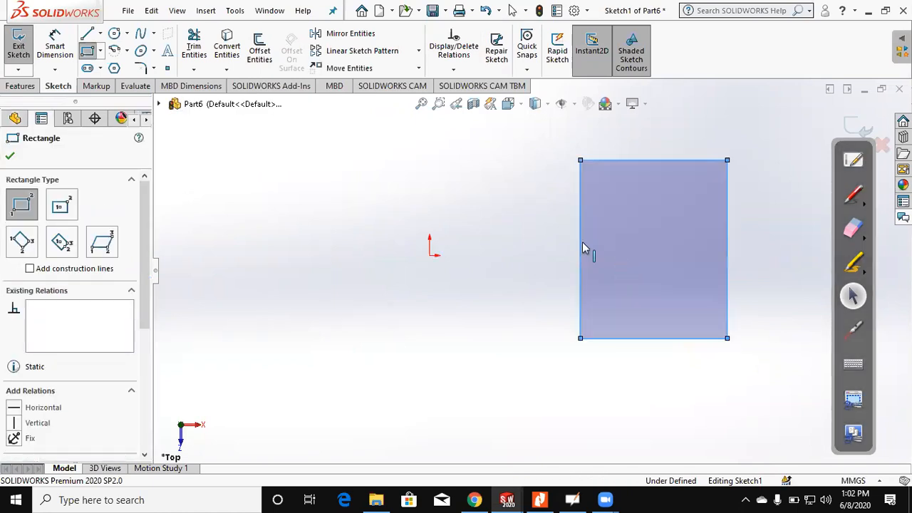
key("Escape")
Step: Make the origin the midpoint of the rectangle's near vertical side and stretch the rectangle to about 208 mm wide
left_click(581, 249)
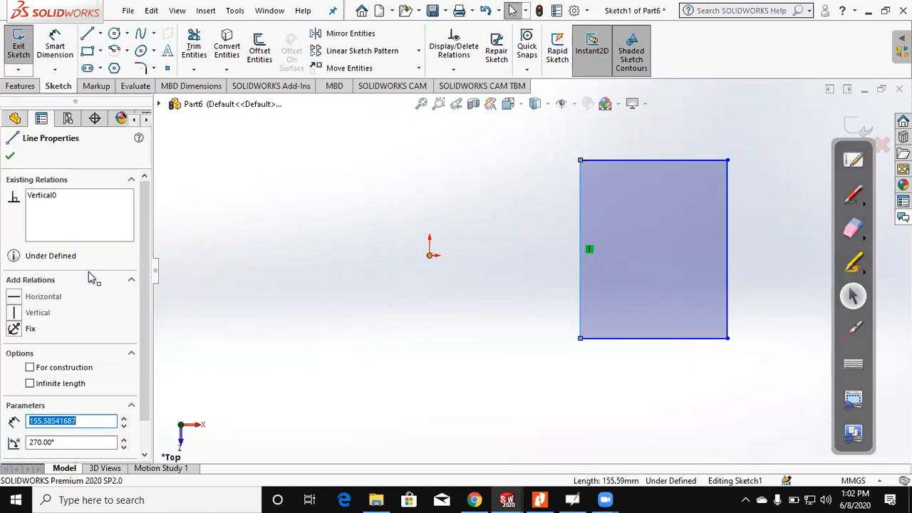
left_click(430, 254, "ctrl")
left_click(42, 371)
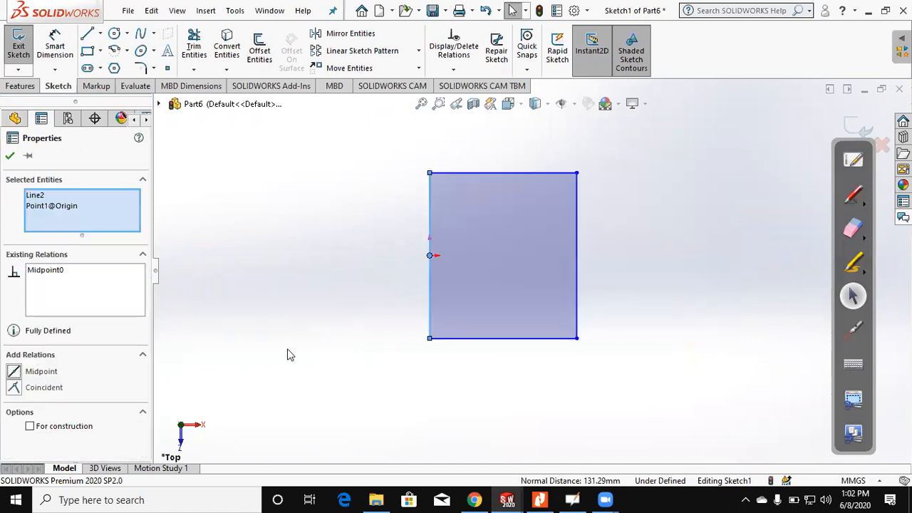
left_click(586, 279)
scroll(586, 279, "up", 2)
scroll(657, 206, "down", 2)
left_click_drag(514, 189, 607, 213)
Step: Dimension the distance between the rectangle's two vertical sides and set it to 55 mm
left_click(52, 55)
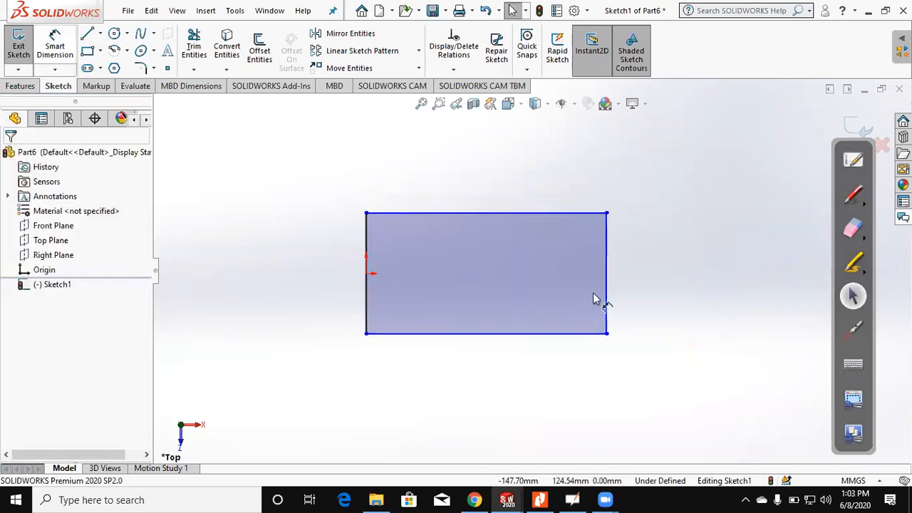
left_click(367, 254)
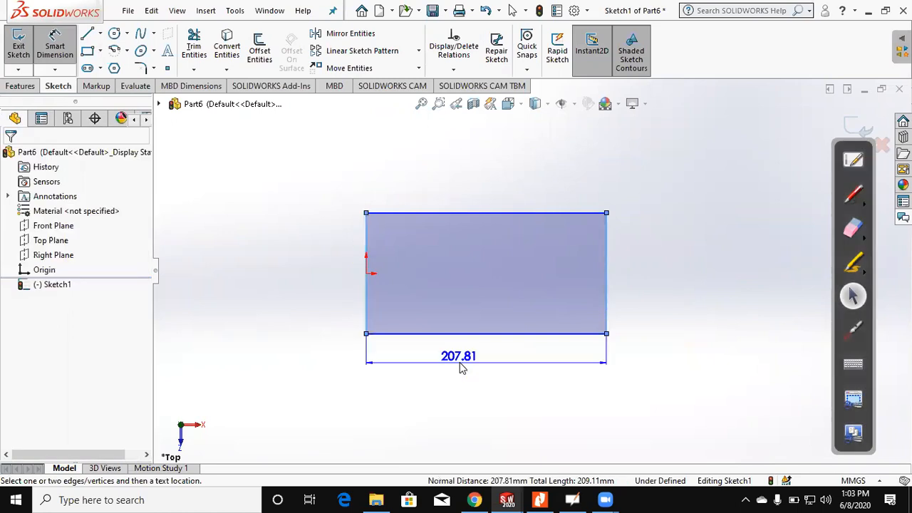
left_click(460, 369)
type("55")
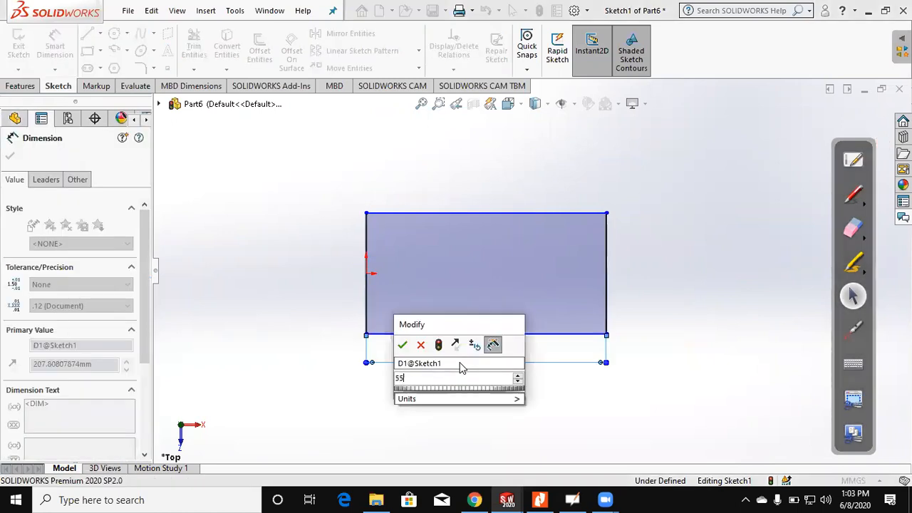
key("Return")
Step: Check figure (3) in the PDF, dimension between the rectangle's two horizontal sides, and set the distance to 34 mm
left_click(540, 498)
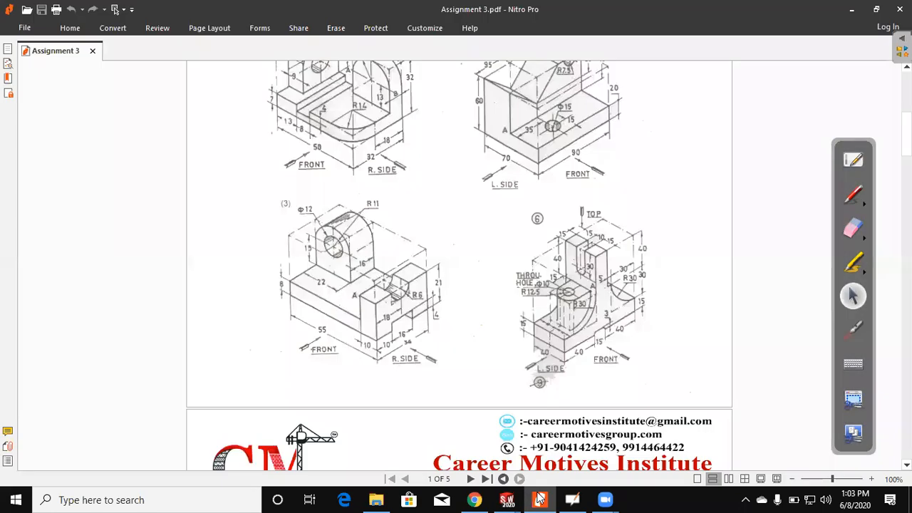
key("alt+Tab")
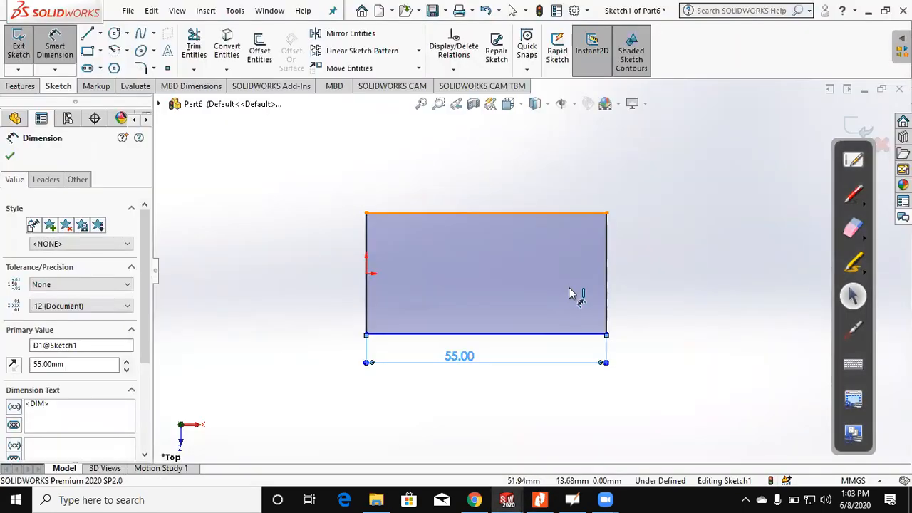
left_click(593, 213)
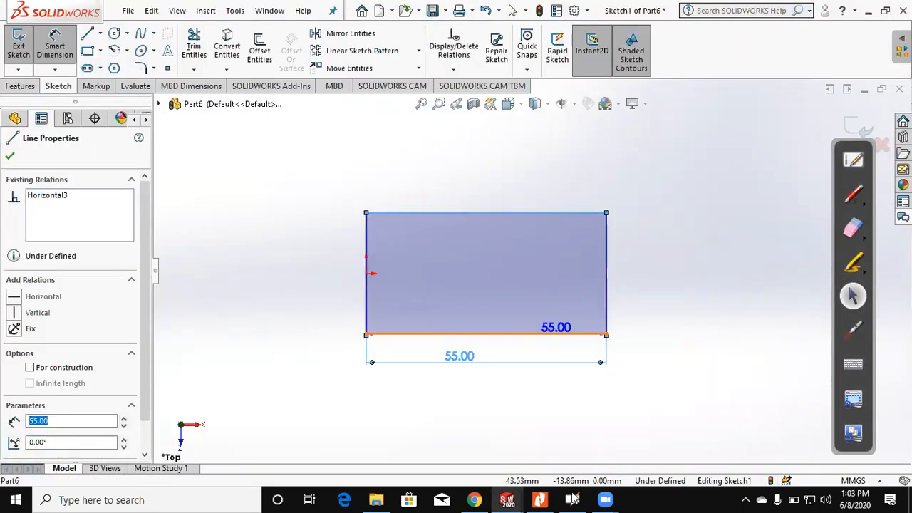
left_click(547, 499)
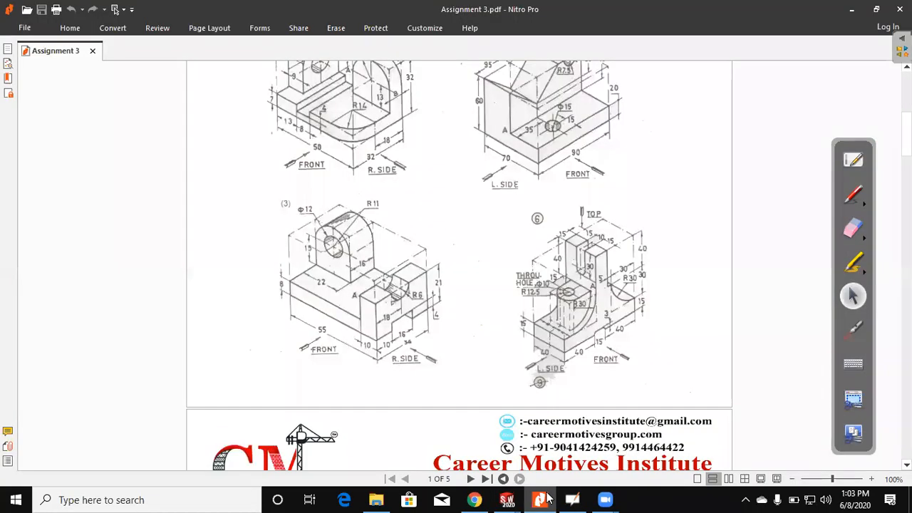
left_click(547, 499)
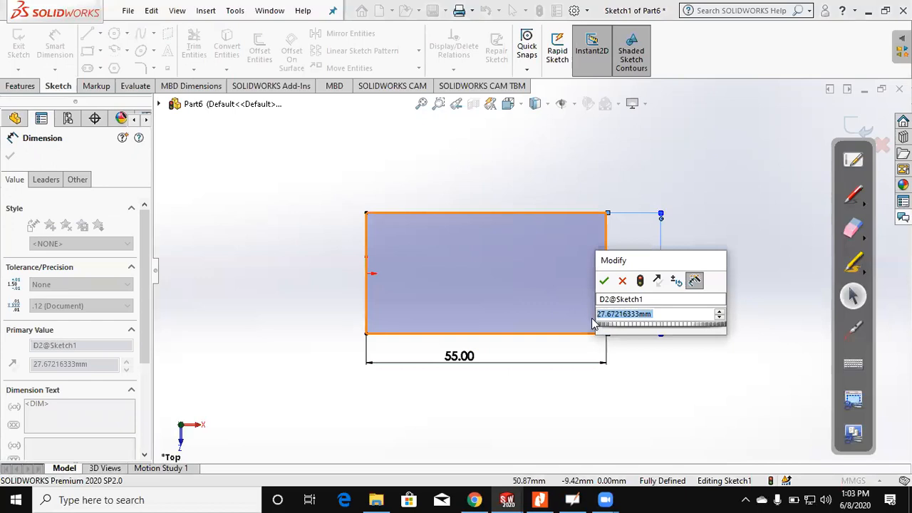
type("34")
key("Return")
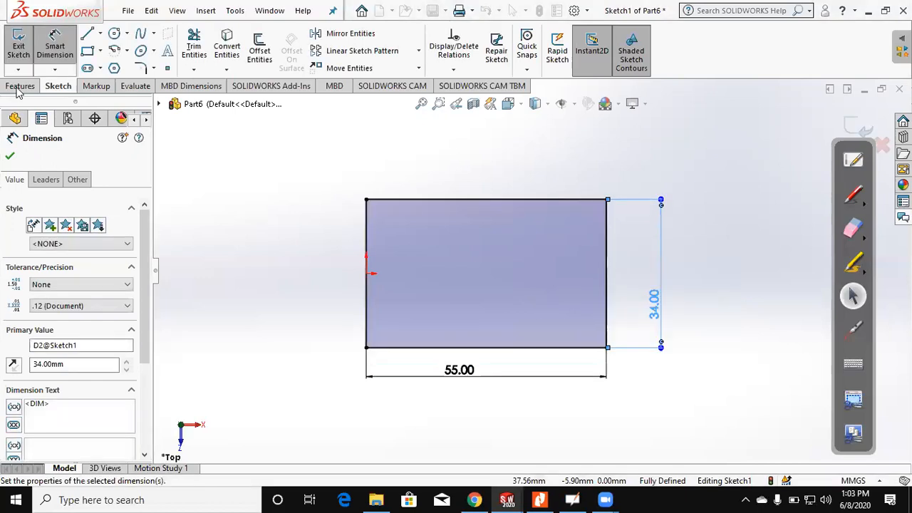
Step: Check the base thickness in figure (3) and extrude the rectangle upward as a blind boss 8 mm deep
left_click(19, 86)
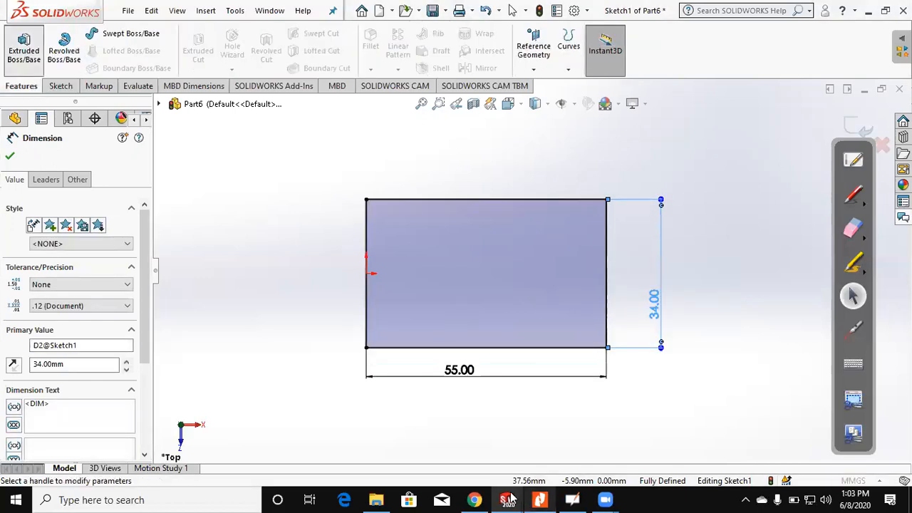
left_click(539, 499)
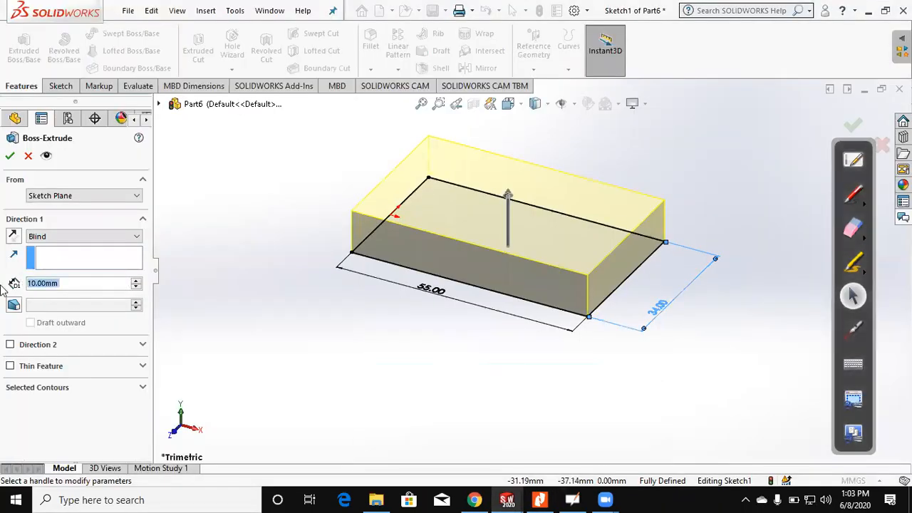
type("8")
key("Return")
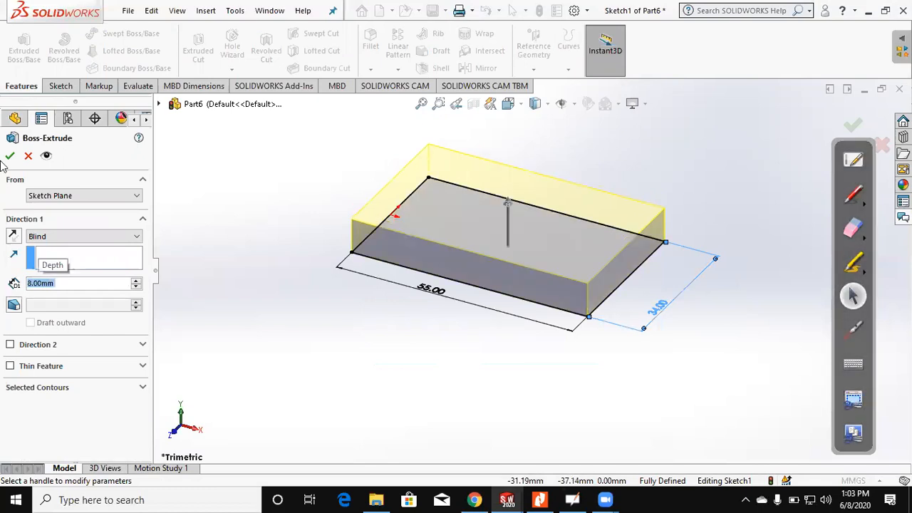
key("Return")
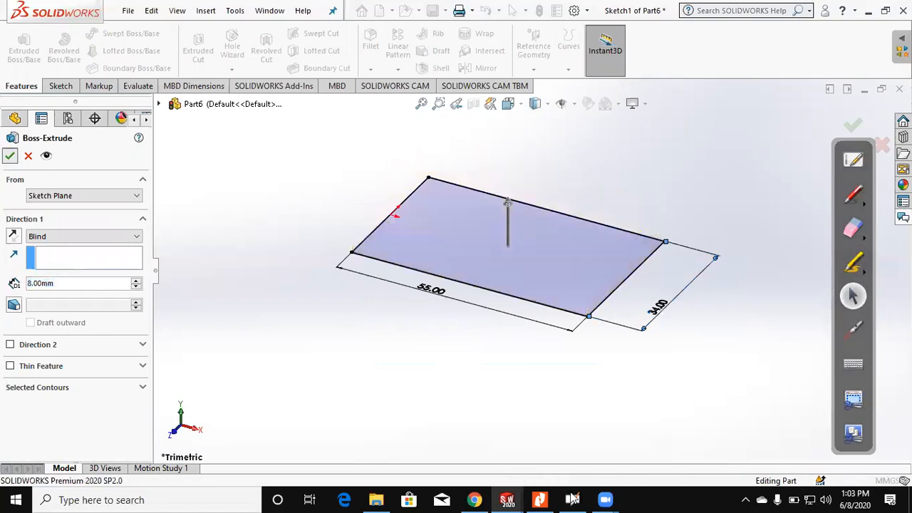
Step: Check figure (3) in the PDF, then sketch a full-depth rectangle about 12.5 mm wide on the base's underside at the end opposite the origin
key("alt+Tab")
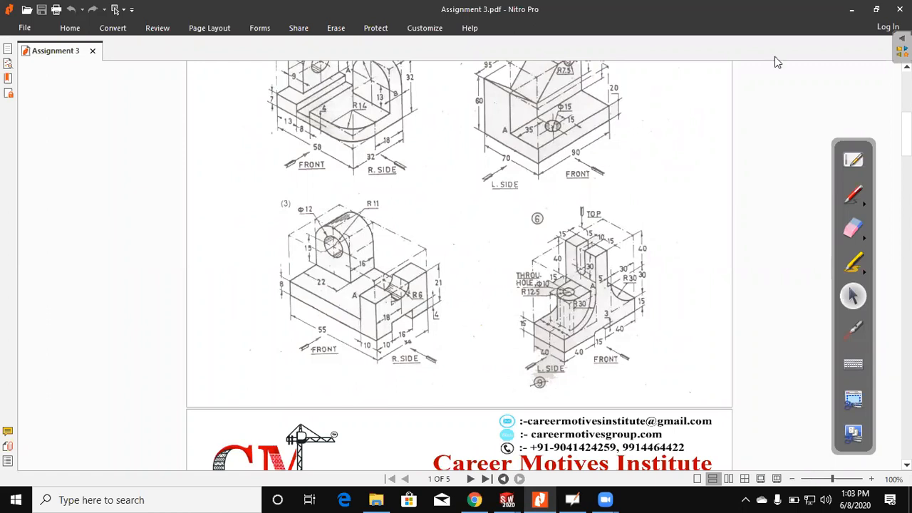
left_click(851, 8)
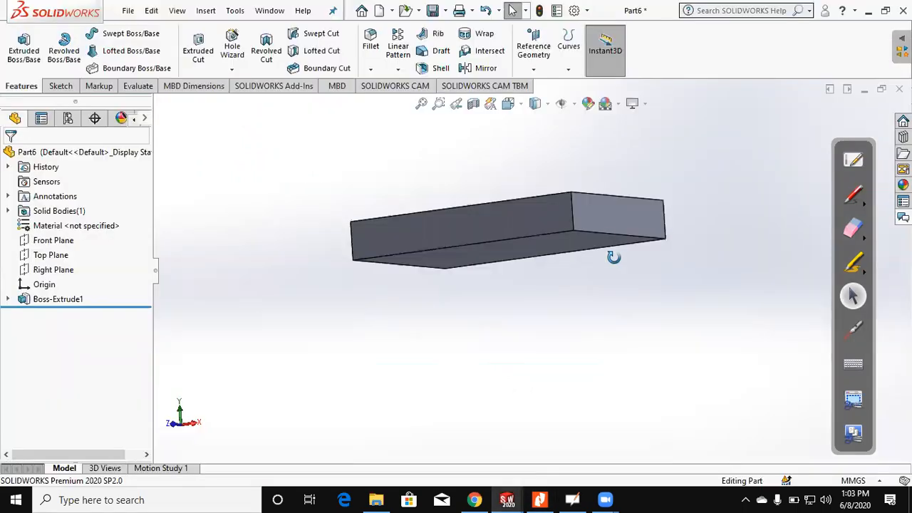
left_click(609, 235)
middle_click_drag(609, 235, 594, 369)
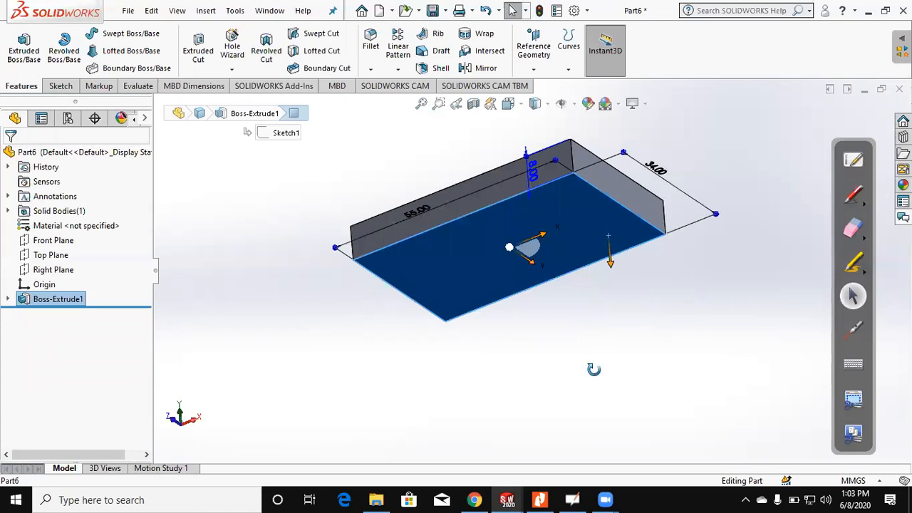
left_click(19, 58)
left_click(17, 55)
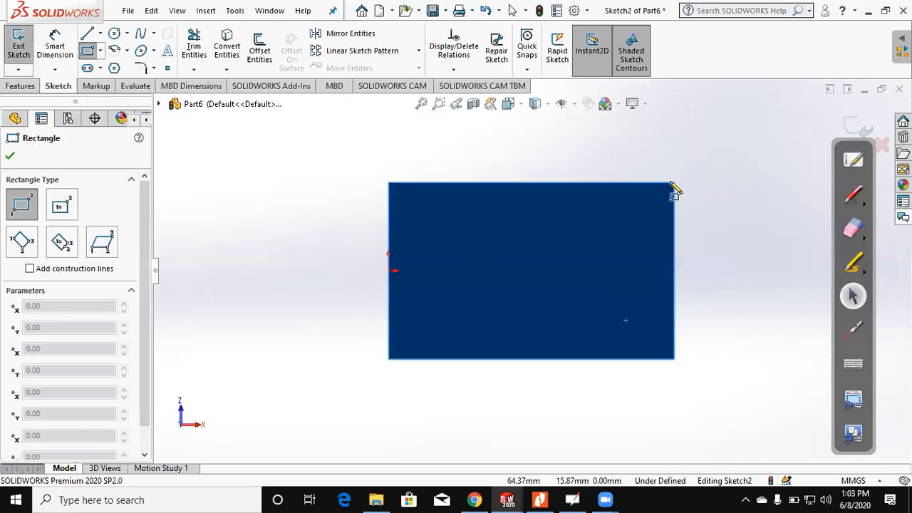
left_click(610, 360)
Step: Dimension the distance between the new rectangle's two vertical sides and set it to 10 mm
left_click(75, 55)
left_click(674, 218)
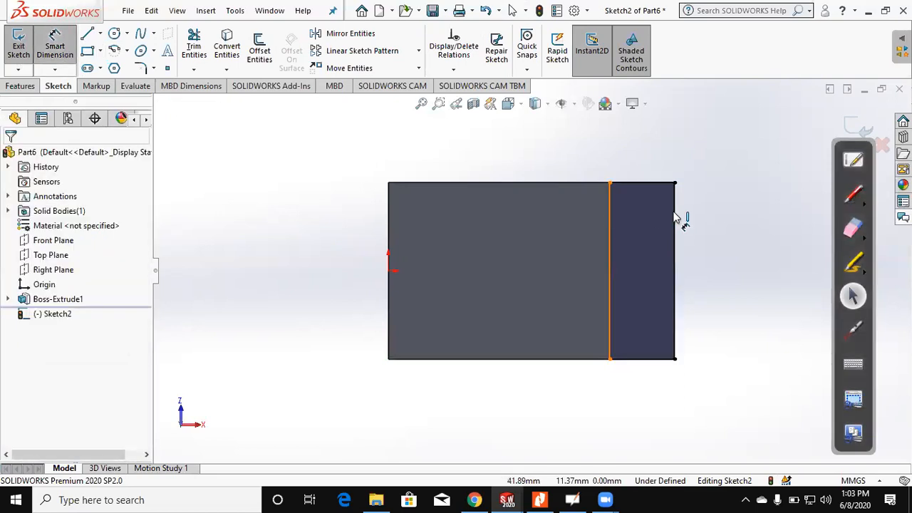
left_click(639, 161)
type("10")
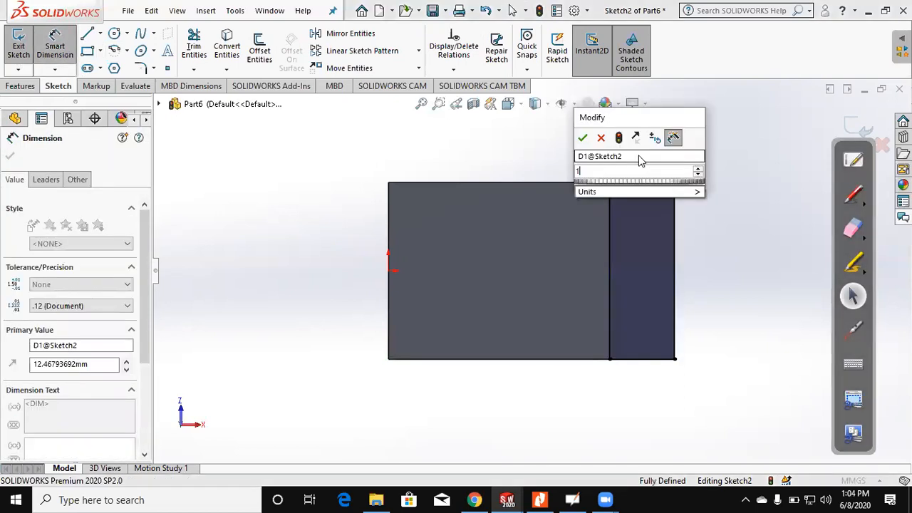
key("Return")
middle_click_drag(641, 196, 580, 363)
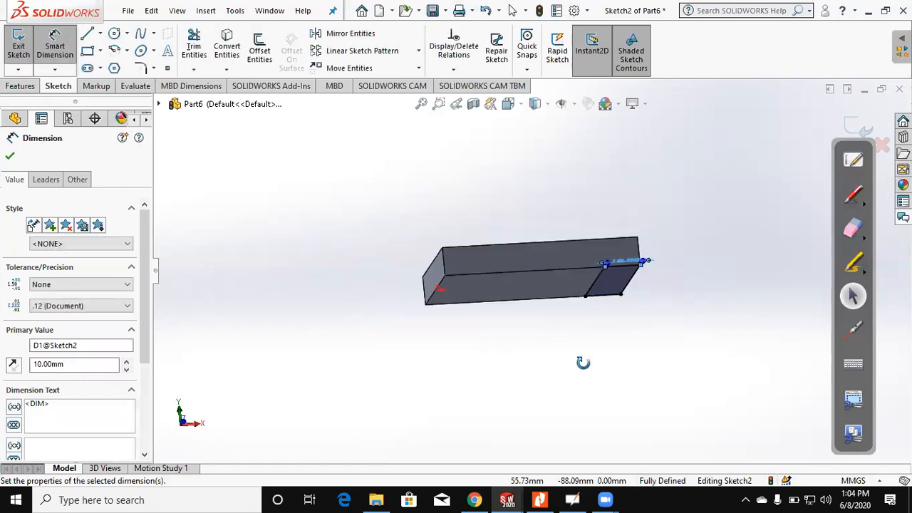
middle_click_drag(541, 389, 543, 397)
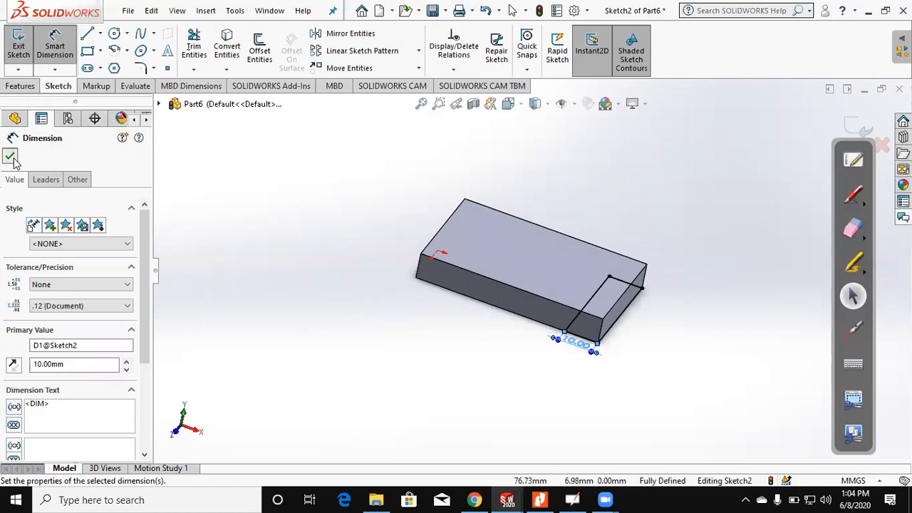
Step: Extrude the 10 mm strip upward through the base as a blind merged boss 21 mm high
left_click(14, 85)
left_click(21, 62)
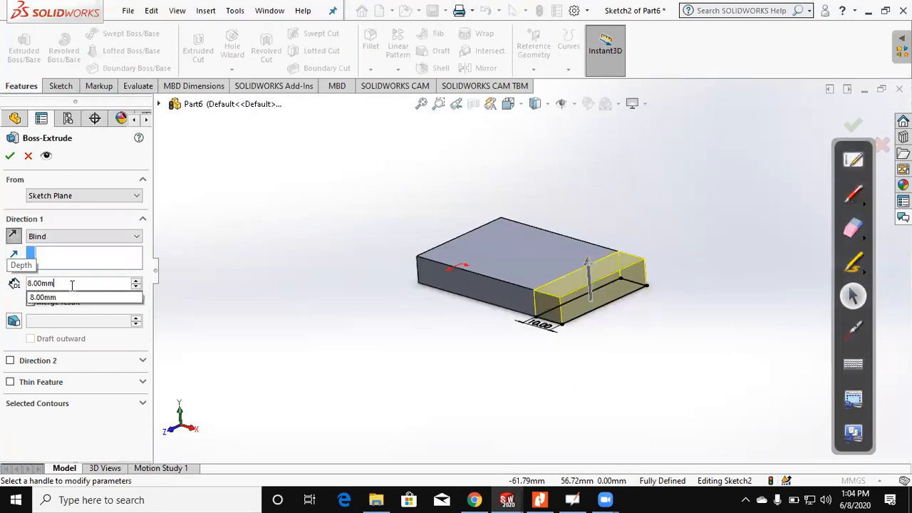
left_click_drag(73, 284, 10, 281)
type("21")
key("Return")
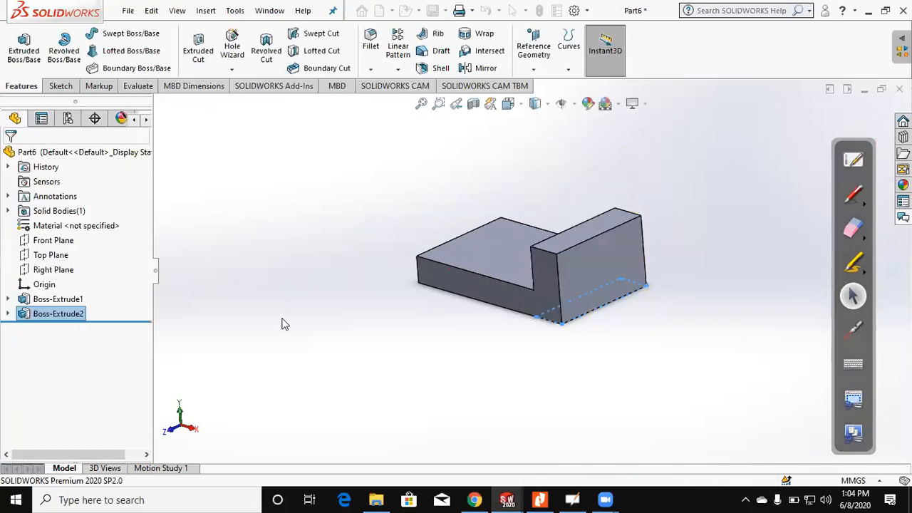
Step: Check figure (3) and sketch a circle about 7 mm in diameter on the upright's outer end face, centred on its upper edge's midpoint
left_click(542, 499)
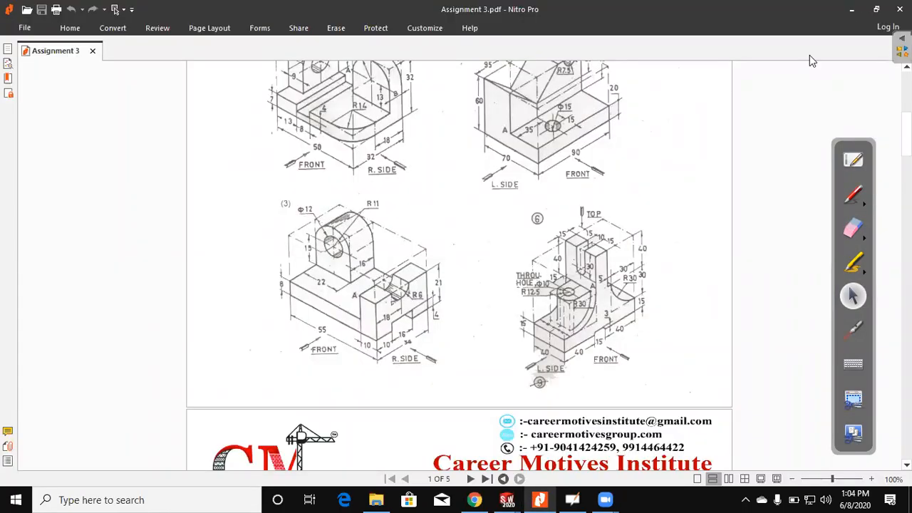
key("alt+Tab")
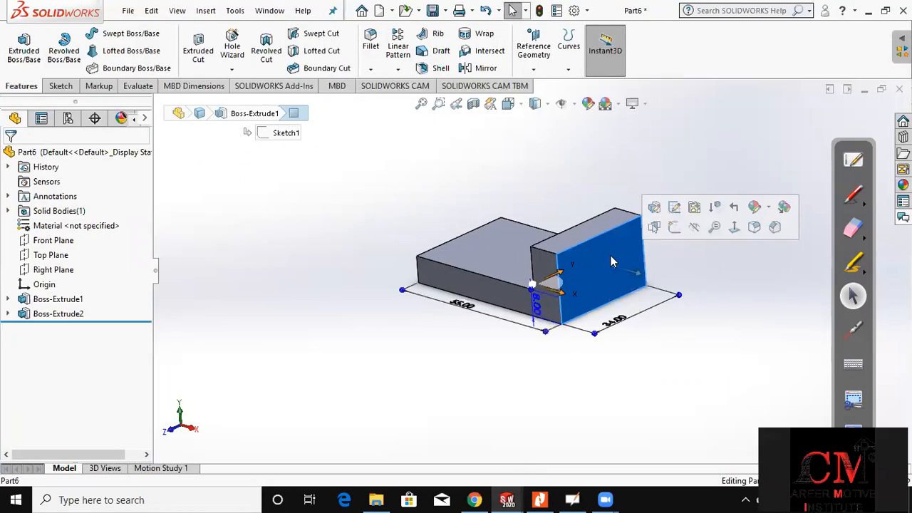
left_click(29, 47)
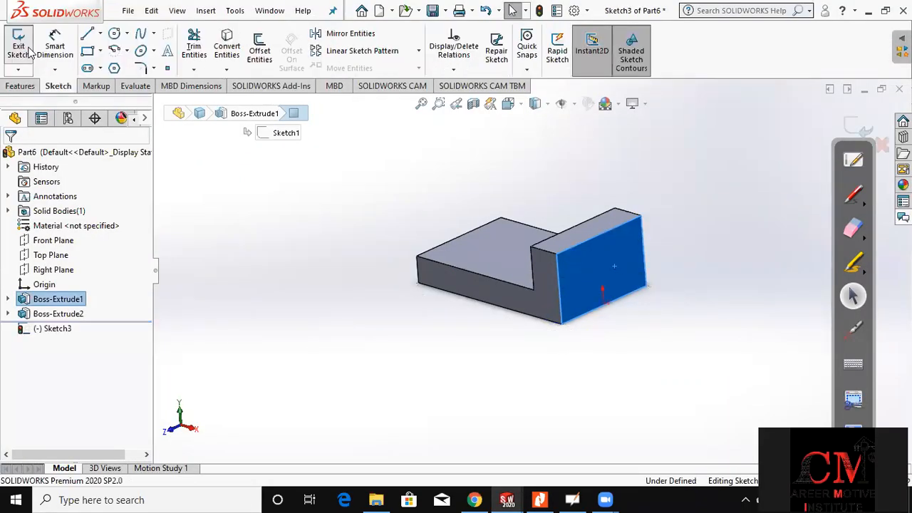
left_click(115, 33)
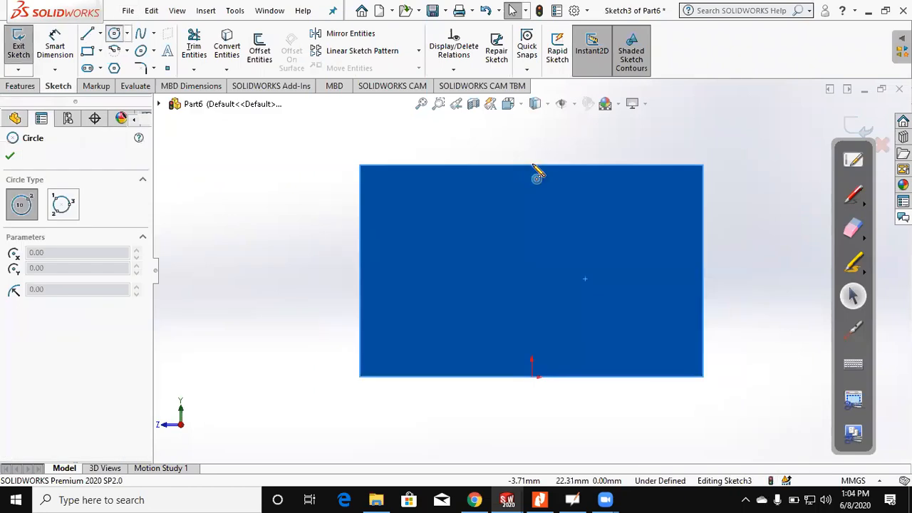
left_click(533, 165)
left_click(547, 134)
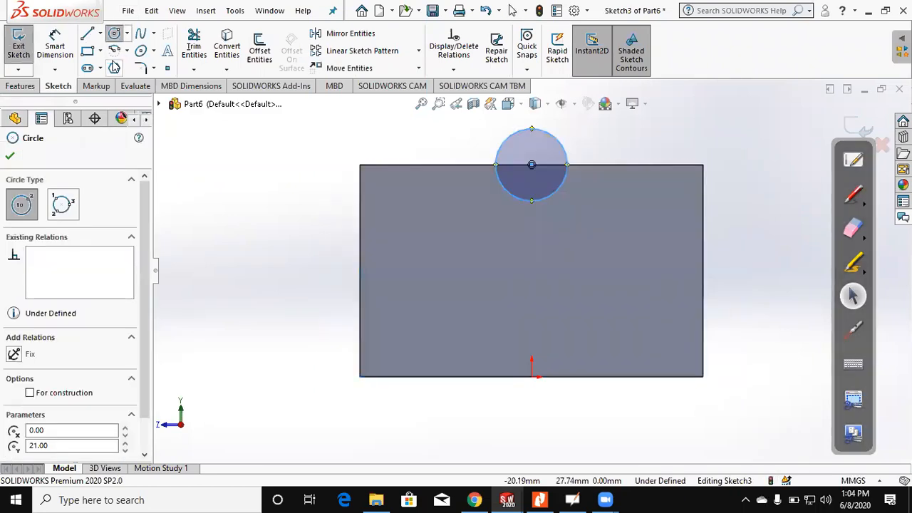
Step: Dimension the circle's diameter and set it to 12 mm
left_click(64, 55)
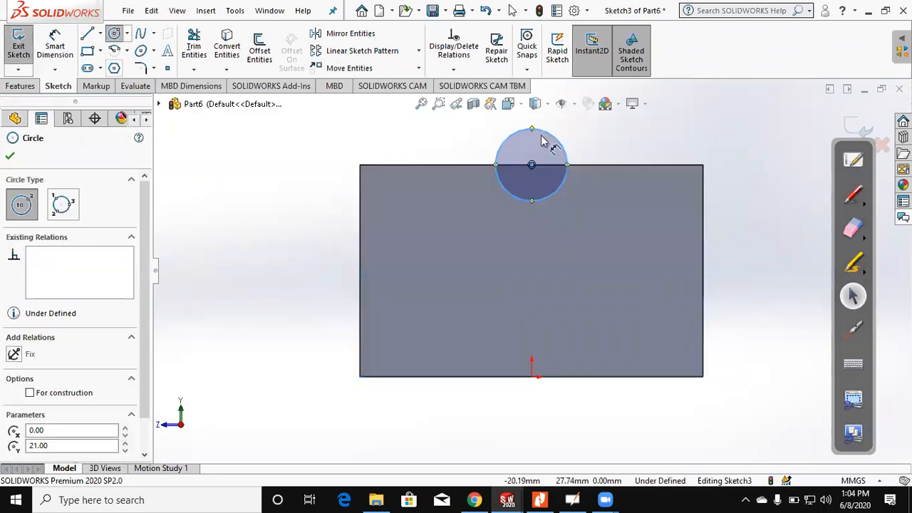
left_click(582, 137)
type("12")
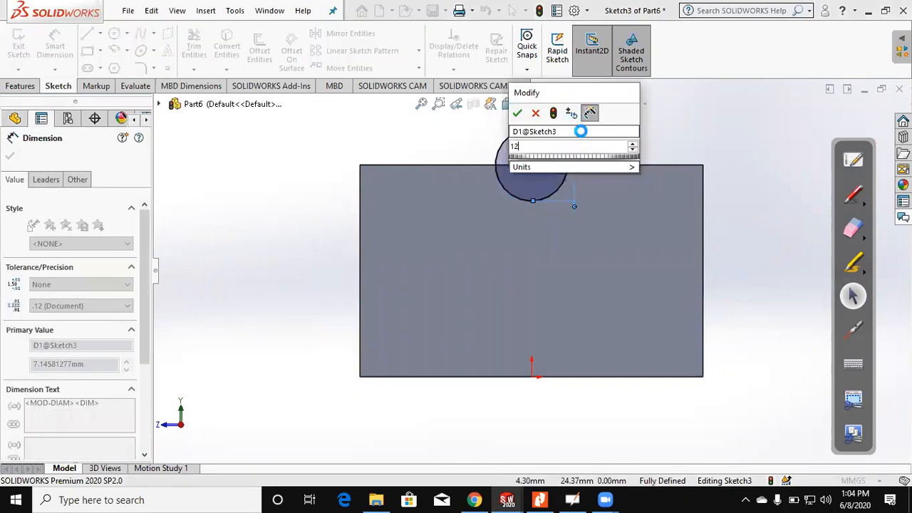
key("Return")
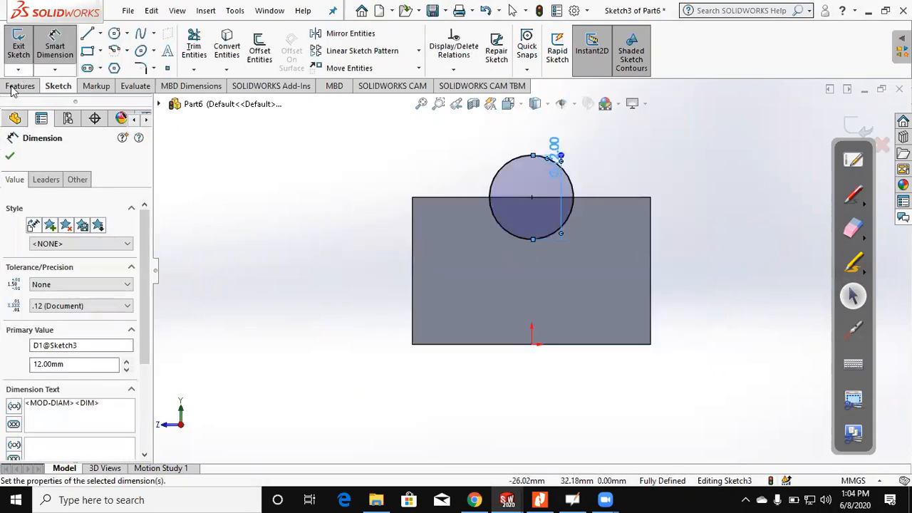
Step: Cut the circle through the upright as a blind extruded cut 21 mm deep to form the semicircular notch
left_click(193, 56)
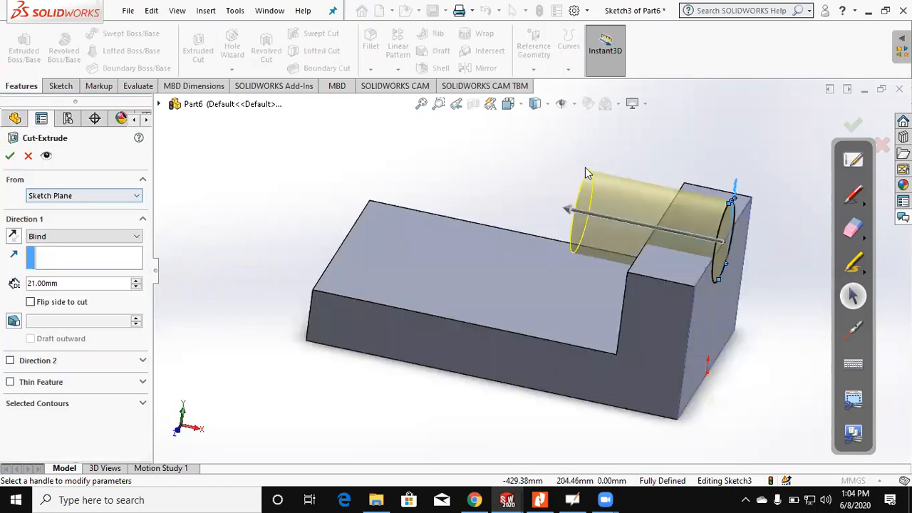
key("Return")
scroll(627, 255, "up", 2)
middle_click_drag(629, 255, 648, 268)
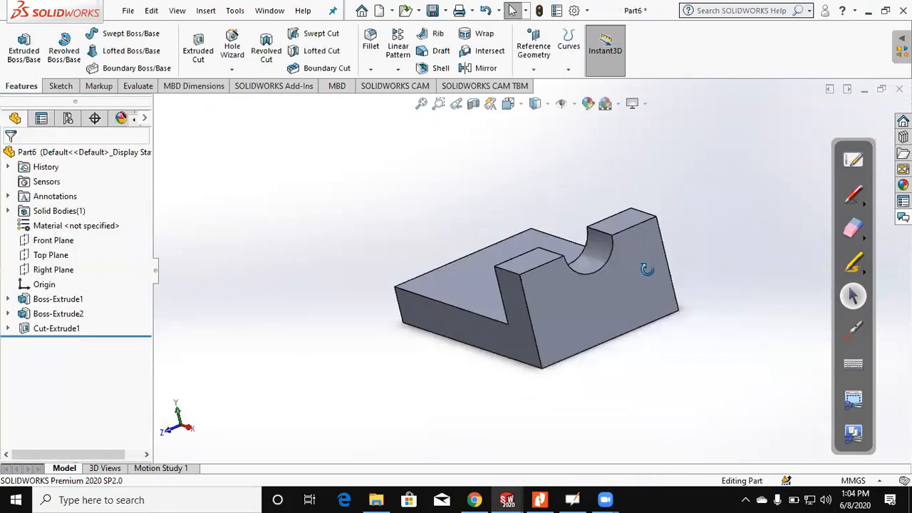
Step: Check the lug's dimensions in figure (3) and sketch a rectangle about 21 by 11 mm on the base's top face from its far corner on the origin side
left_click(550, 499)
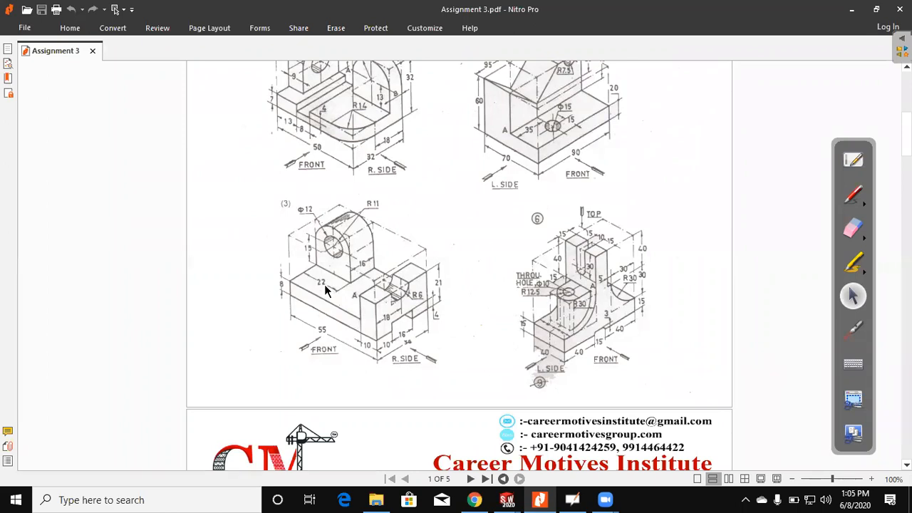
left_click(851, 14)
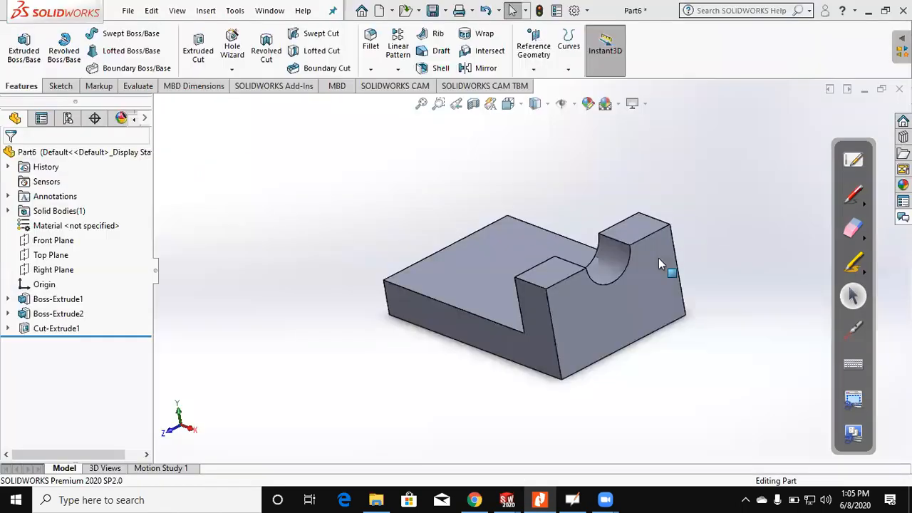
left_click(517, 265)
left_click(61, 86)
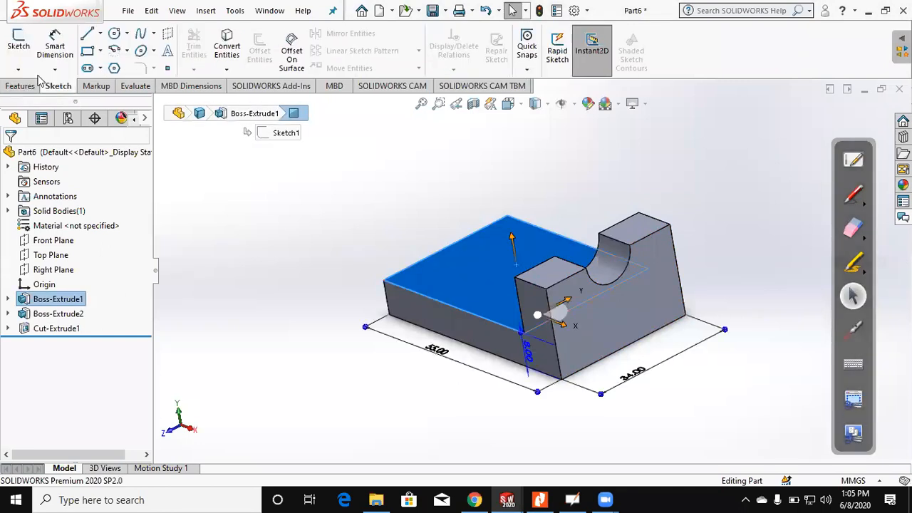
left_click(19, 56)
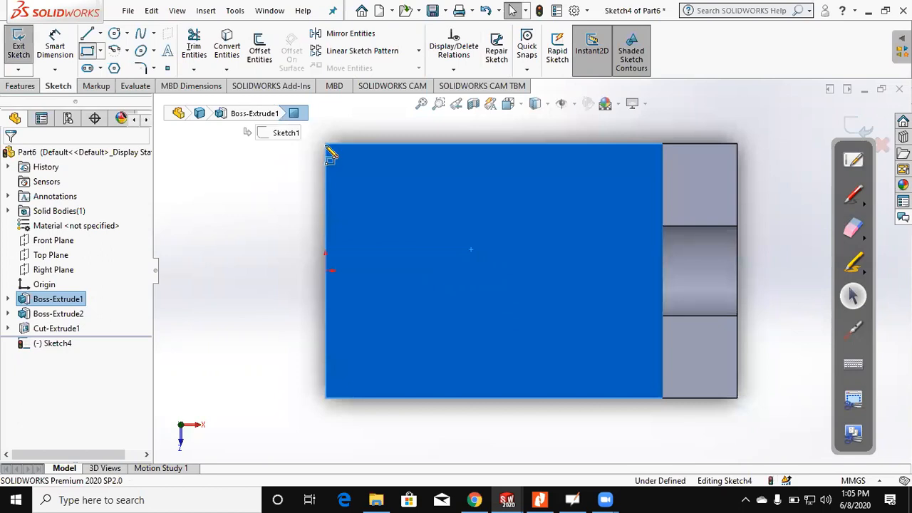
left_click(479, 229)
Step: Dimension the corner rectangle and set its width to 22 mm and its depth to 16 mm
left_click(55, 45)
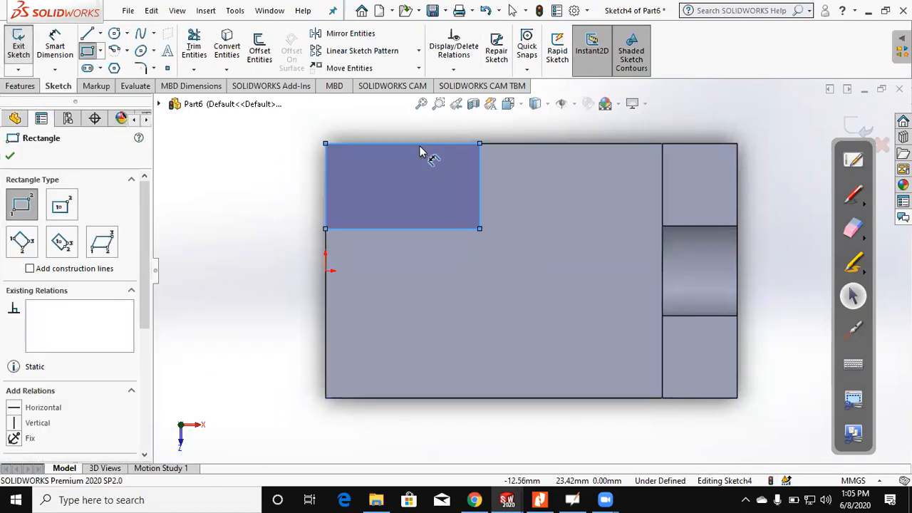
left_click(326, 184)
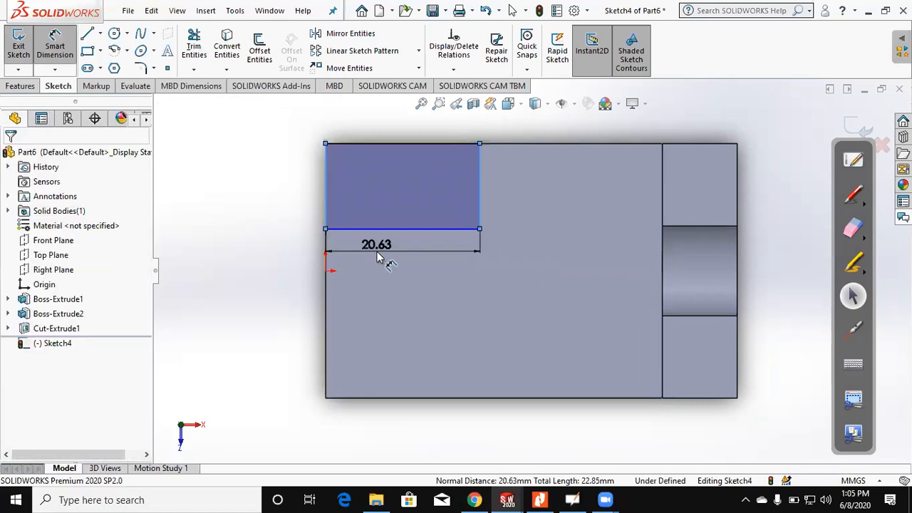
left_click(378, 256)
type("22")
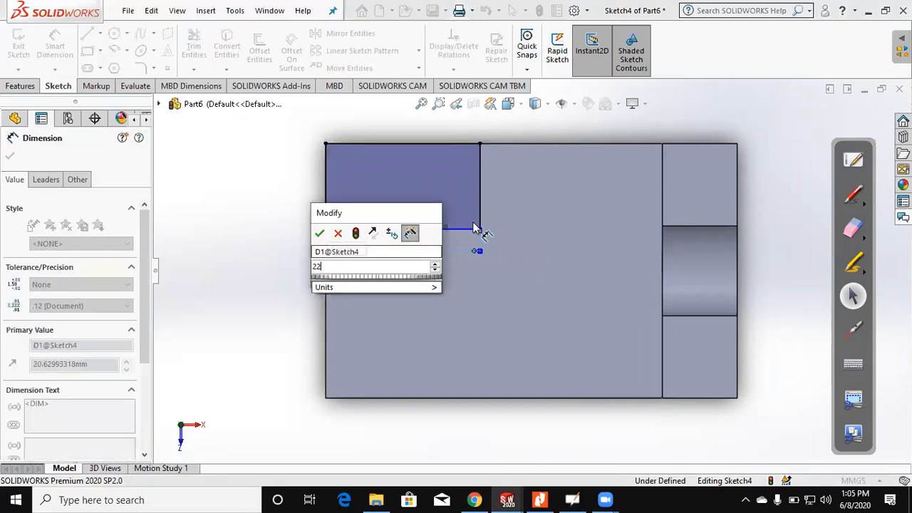
key("Return")
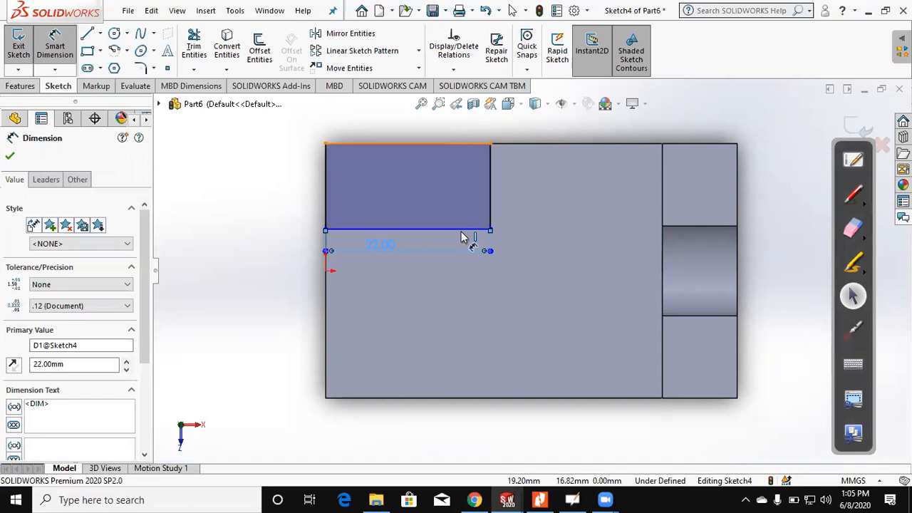
left_click(522, 207)
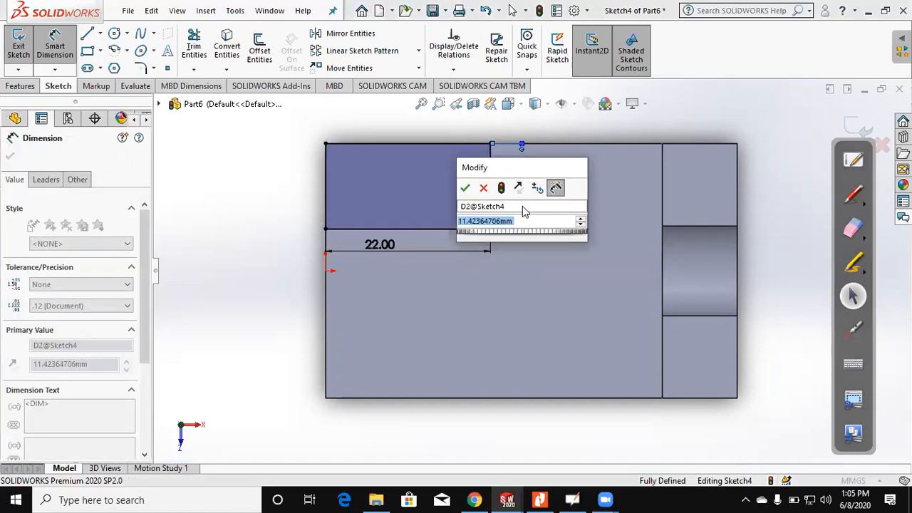
type("16")
key("Return")
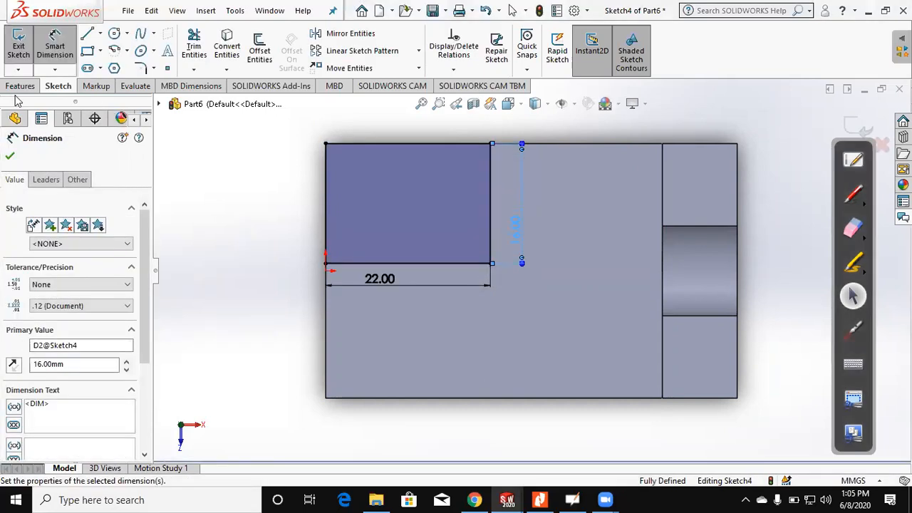
Step: Extrude the 22 by 16 mm rectangle upward from the base as a blind merged boss 26 mm high
left_click(19, 87)
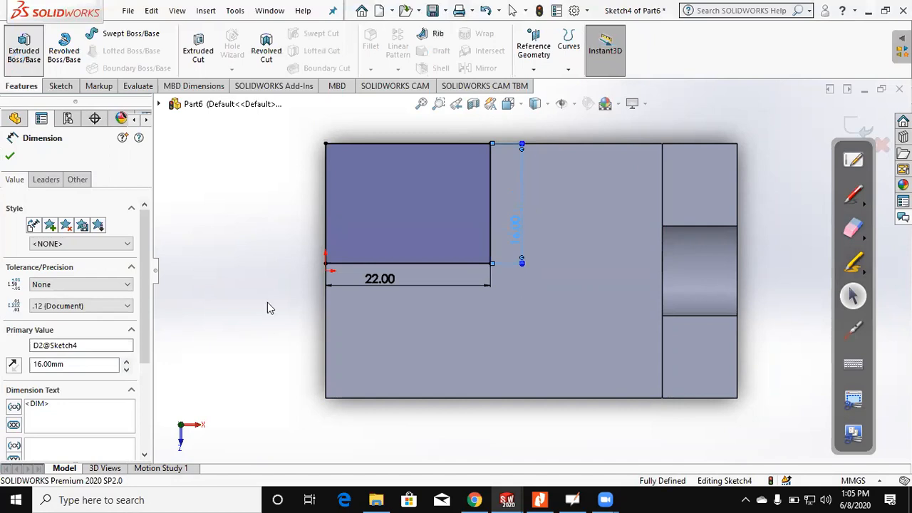
middle_click_drag(276, 296, 238, 129)
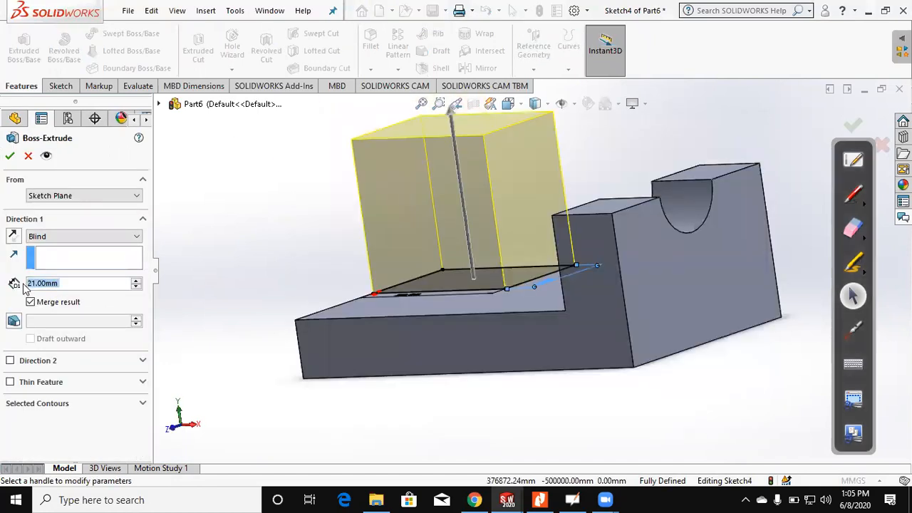
type("26")
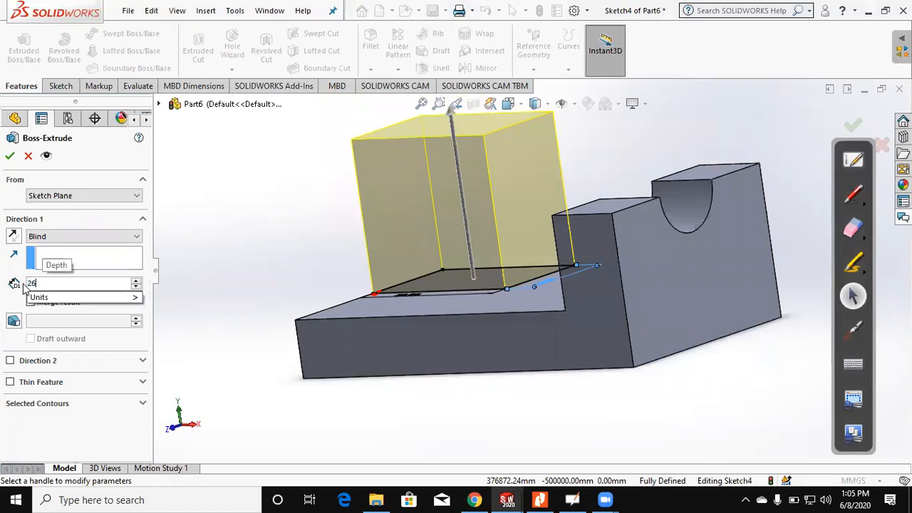
key("Return")
left_click(10, 156)
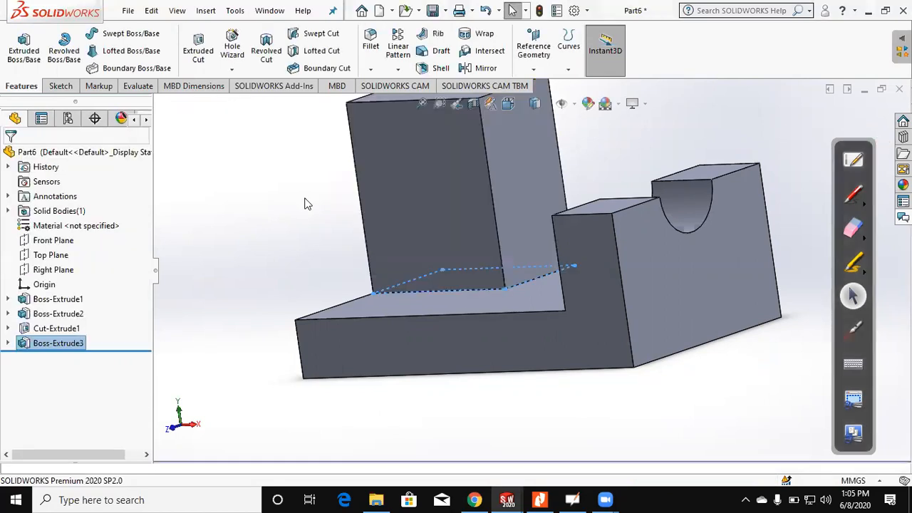
Step: Fillet the two short top edges of the 26 mm high lug block with an 11 mm radius
key("f")
left_click(372, 43)
left_click(510, 166)
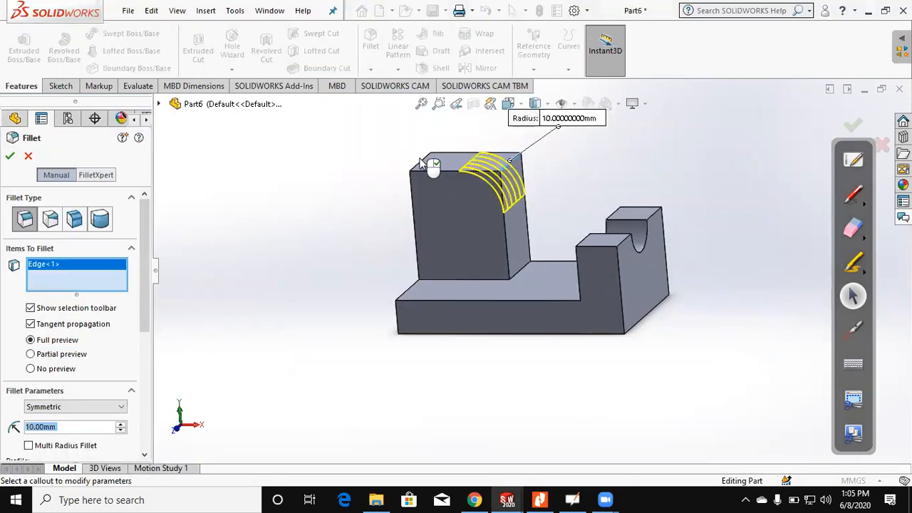
left_click(420, 162)
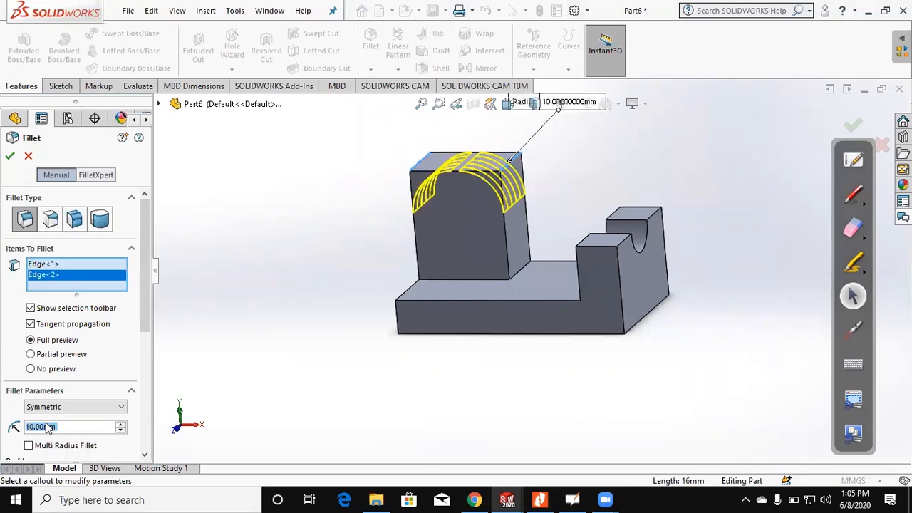
type("11")
key("Return")
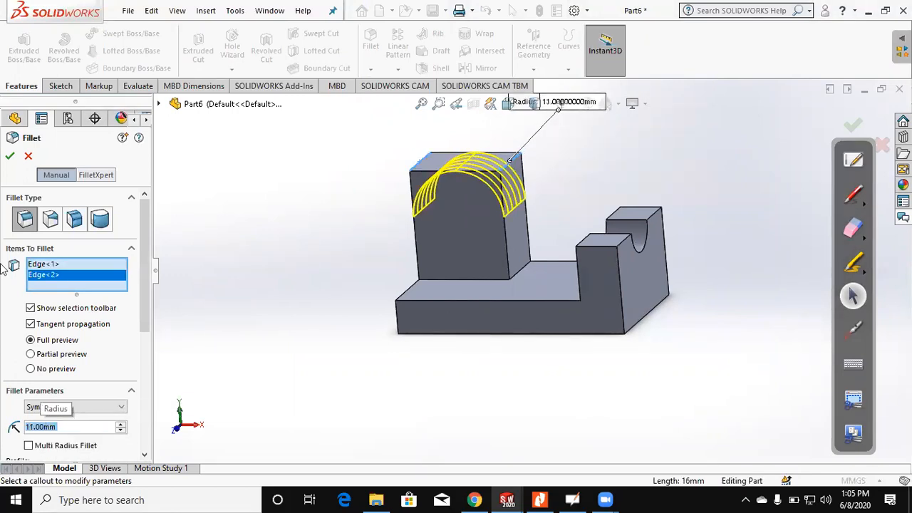
left_click(10, 158)
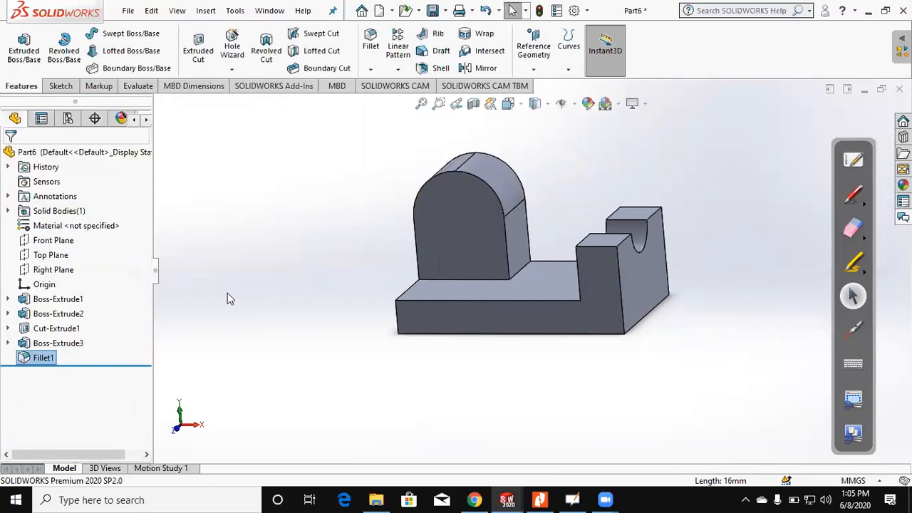
Step: Check the lug's hole in figure (3) of the Assignment 3 PDF and sketch a circle on the lug's front face
left_click(541, 498)
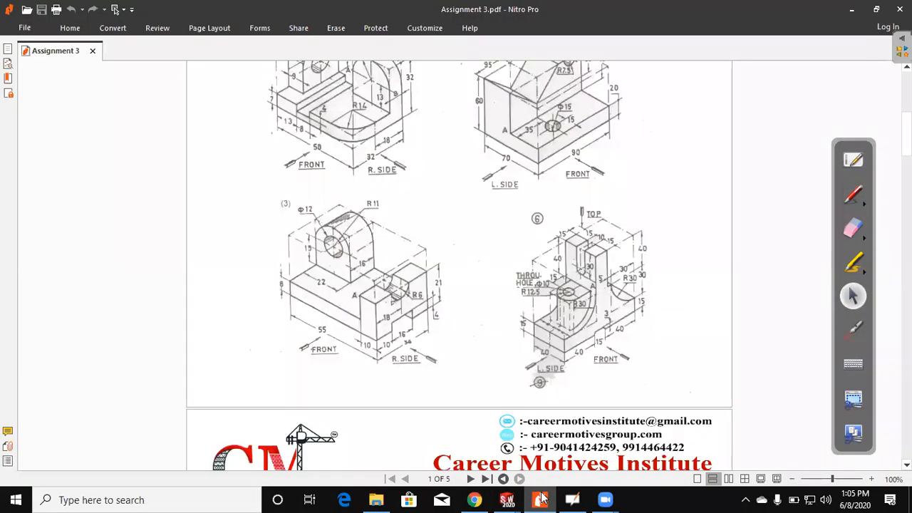
left_click(541, 498)
left_click(464, 244)
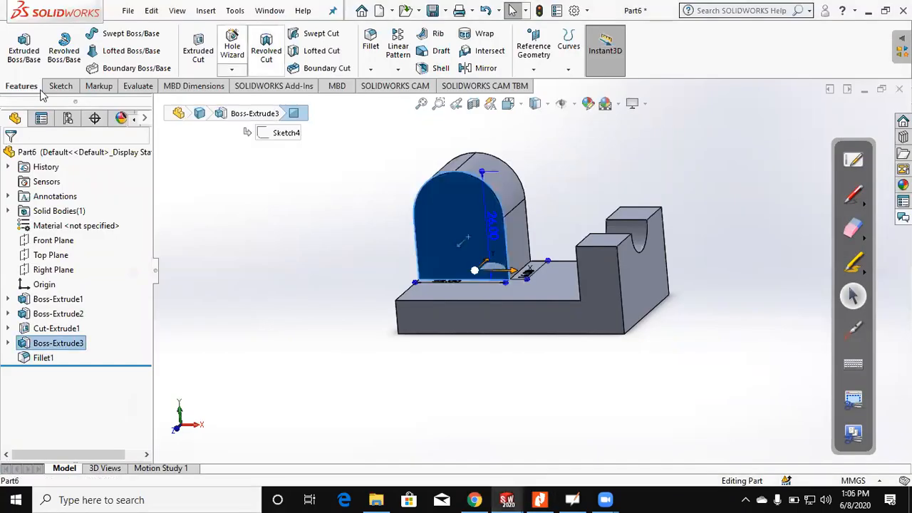
left_click(55, 85)
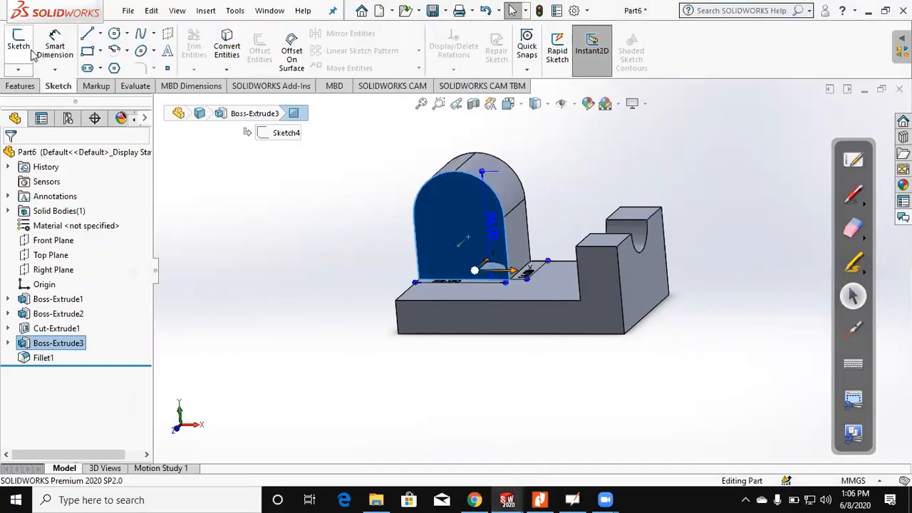
left_click(30, 52)
left_click(114, 33)
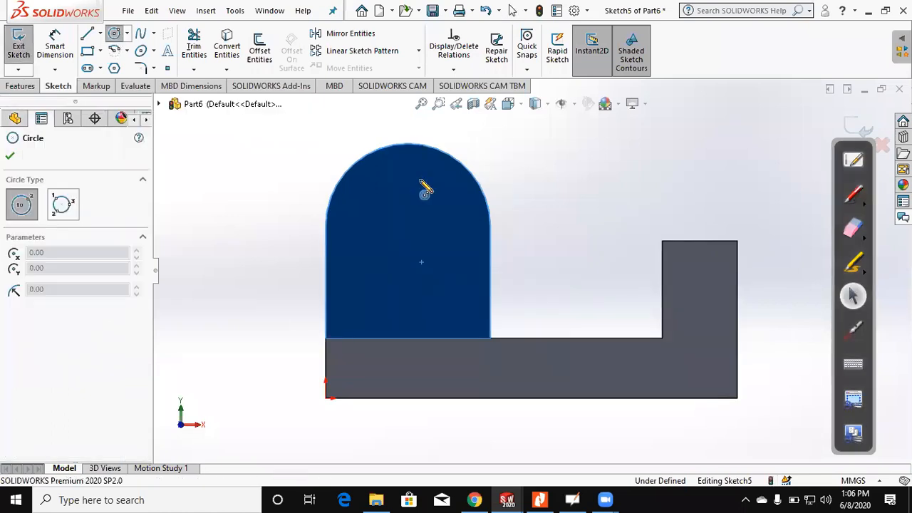
left_click_drag(408, 212, 427, 183)
key("Escape")
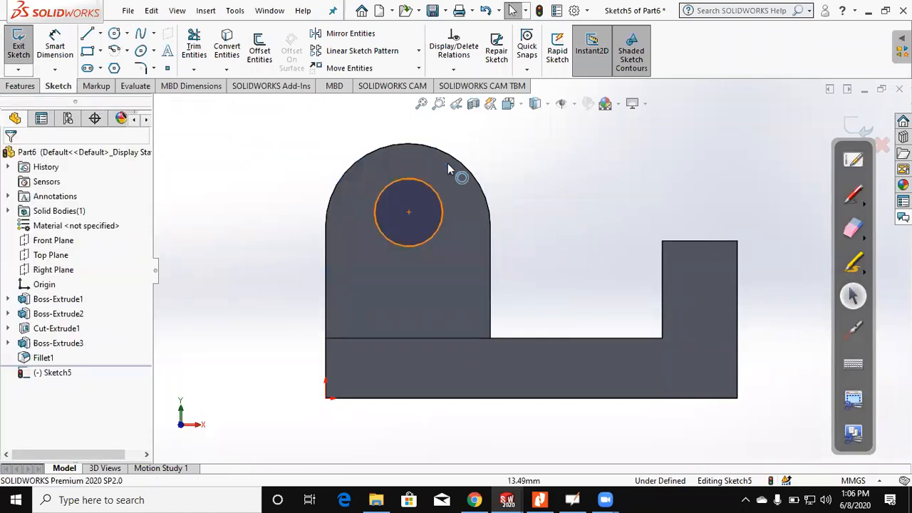
Step: Make the circle concentric with the lug's rounded top edge and set its diameter to 12 mm
left_click(448, 151, "ctrl")
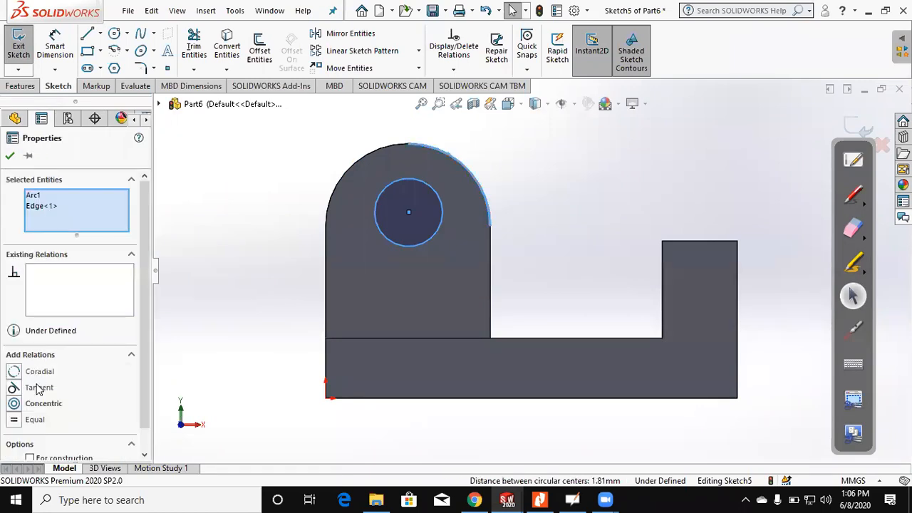
left_click(38, 405)
left_click(180, 322)
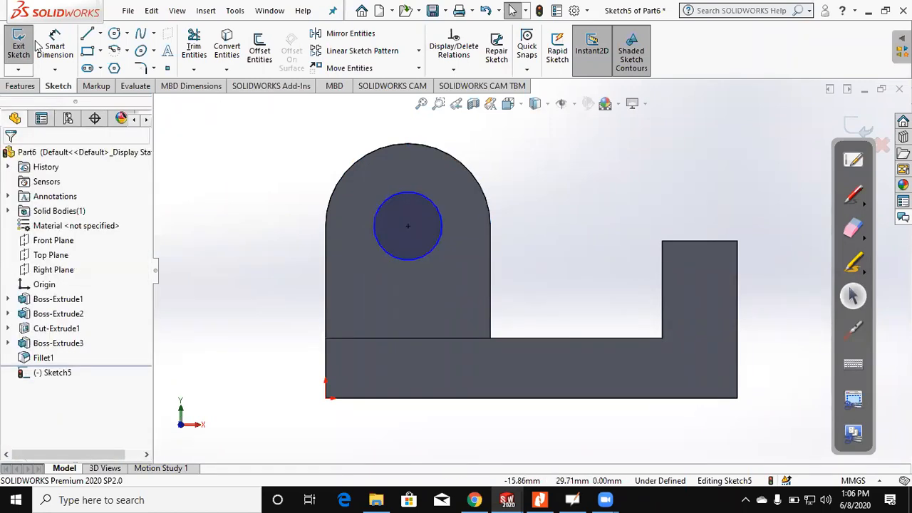
left_click(60, 53)
left_click(437, 215)
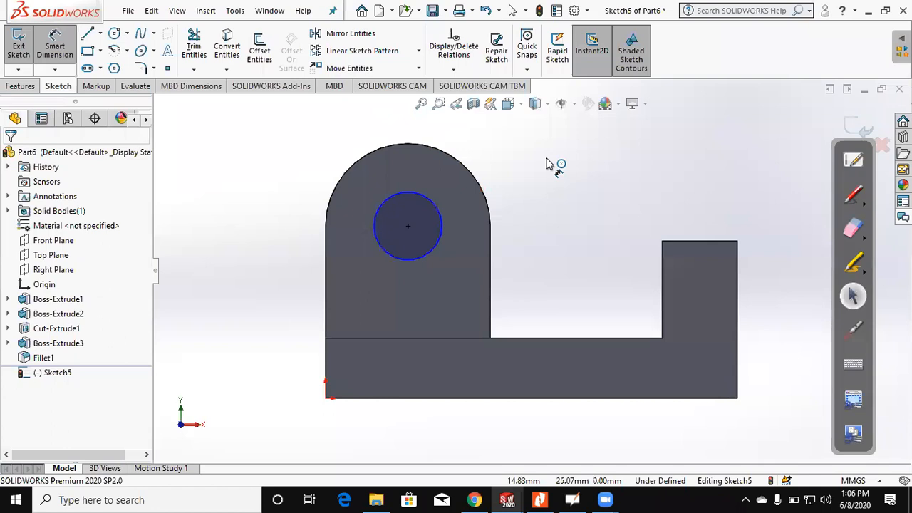
left_click(549, 164)
type("12")
key("Return")
Step: Cut the 12 mm circle through the full depth of the lug with an Extruded Cut
middle_click_drag(596, 232, 563, 246)
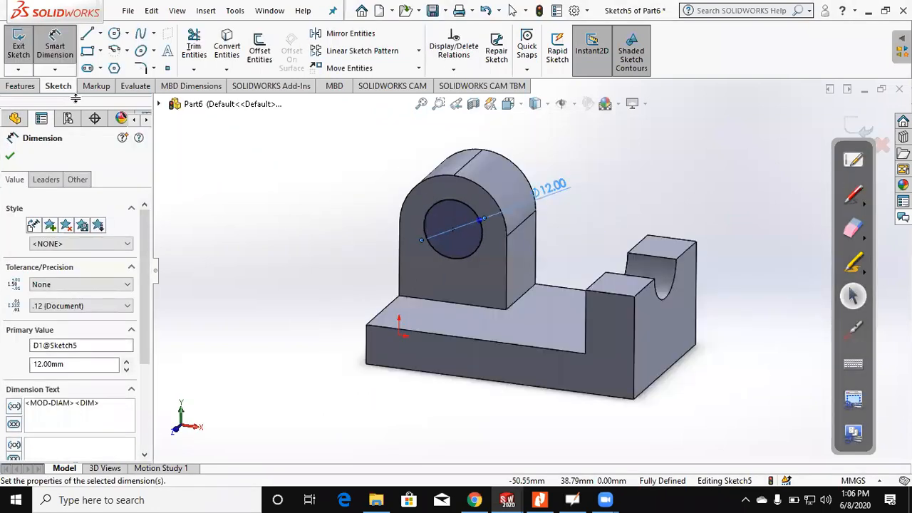
left_click(21, 90)
left_click(194, 63)
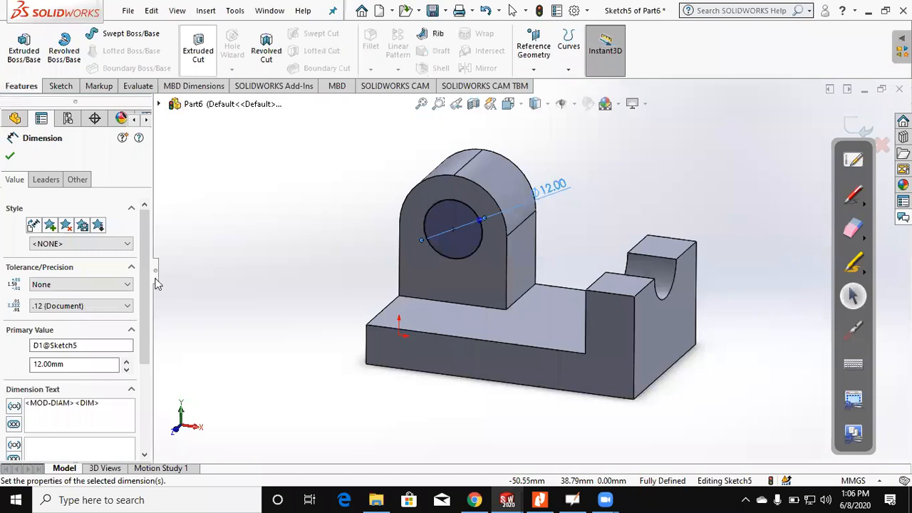
left_click(118, 240)
left_click(94, 254)
key("Return")
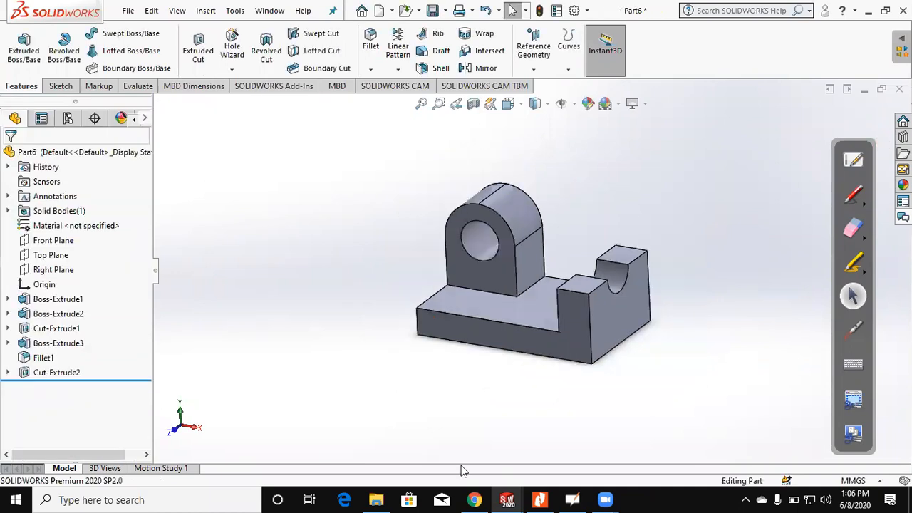
Step: Switch to the Assignment 3 PDF in Nitro Pro and examine figure (4) as the next exercise
left_click(539, 499)
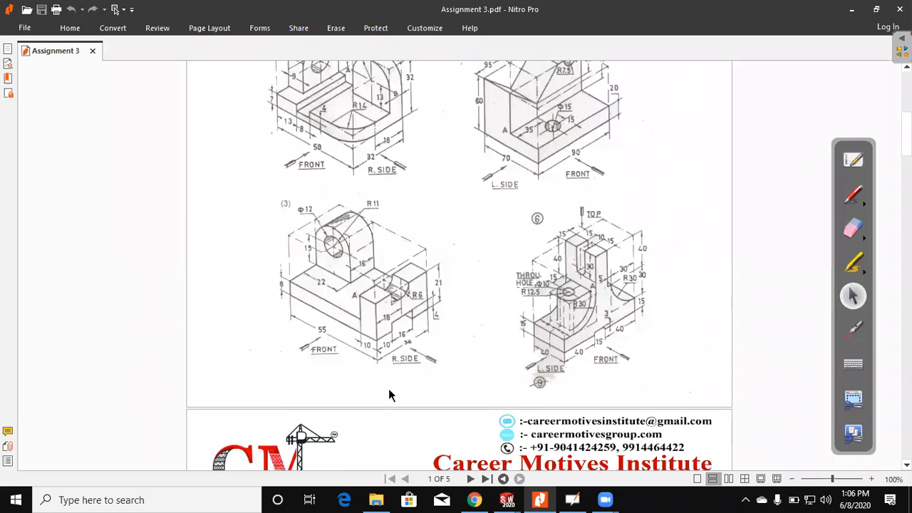
scroll(450, 283, "up", 5)
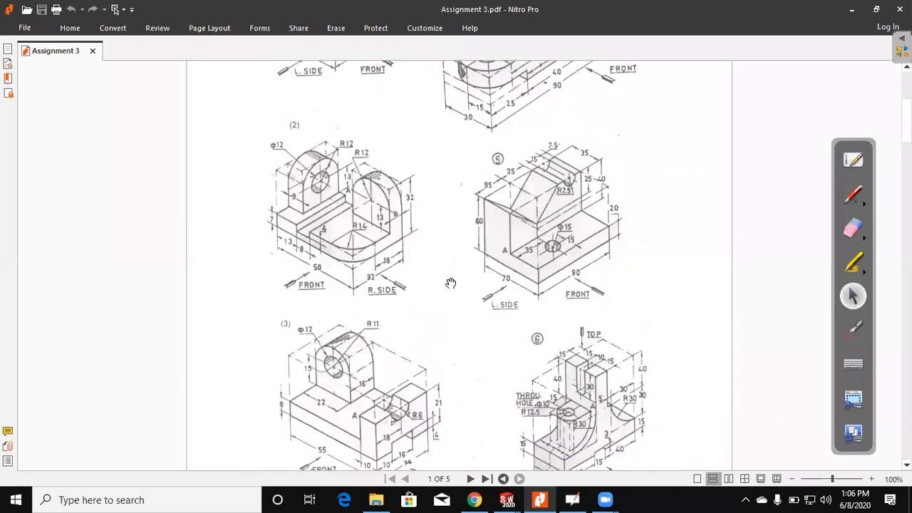
scroll(450, 284, "up", 3)
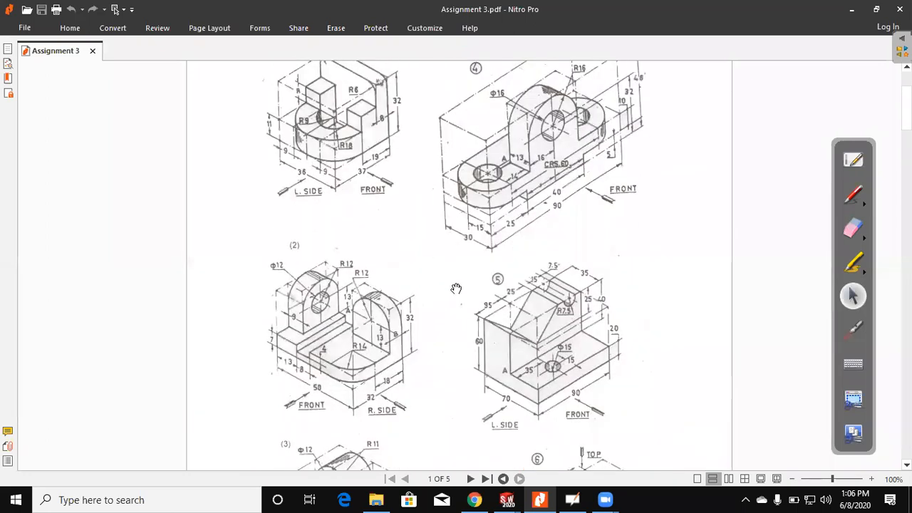
scroll(597, 161, "up", 1)
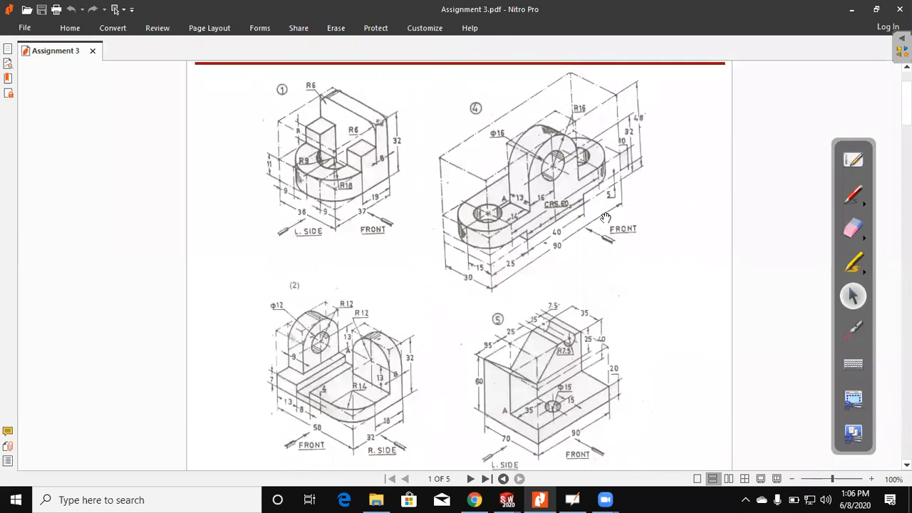
Step: Circle figure (4) in red ink on the PDF page and erase the mark
left_click(853, 198)
left_click_drag(619, 99, 624, 263)
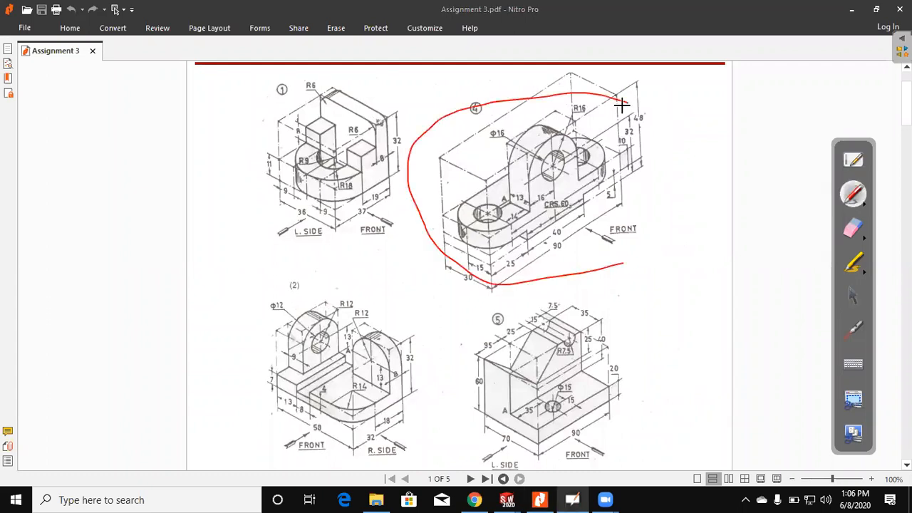
left_click(848, 229)
mouse_move(598, 109)
left_mouse_down()
mouse_move(645, 218)
mouse_move(540, 116)
left_mouse_up()
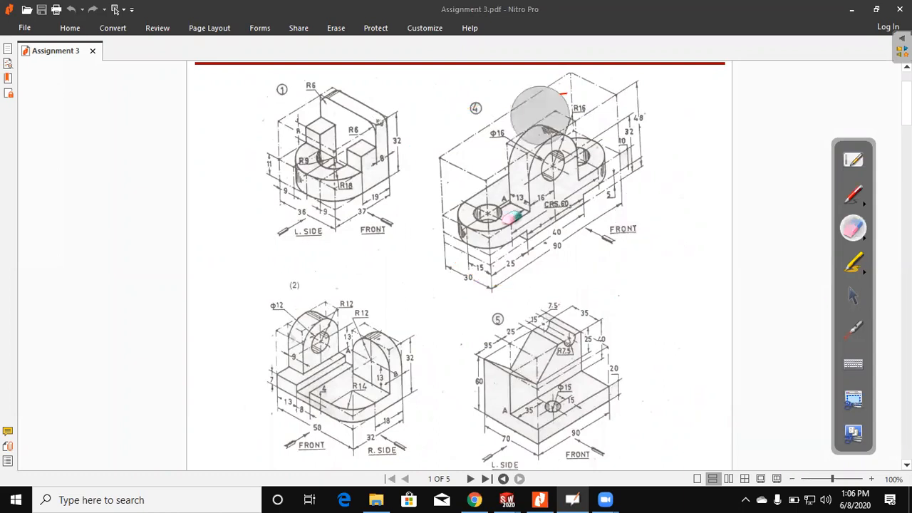
left_click(854, 299)
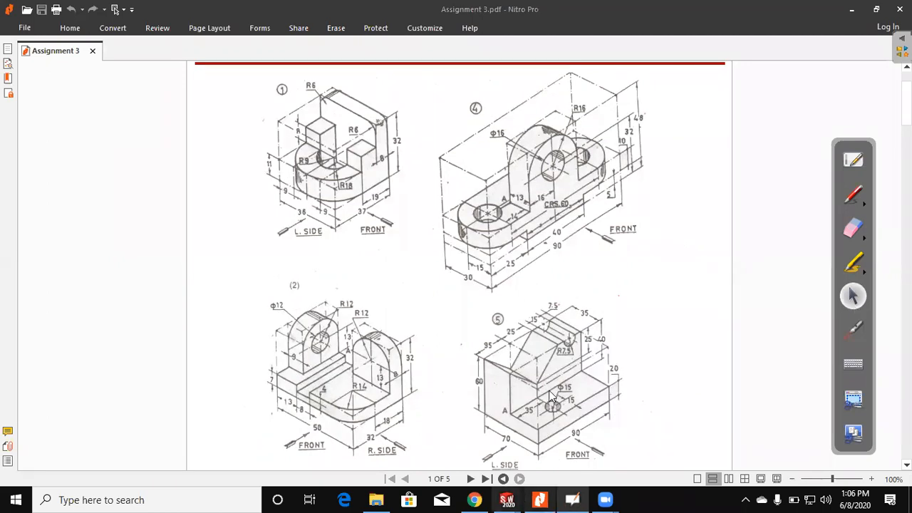
Step: Switch back to the SOLIDWORKS window and create a new part document
mouse_move(506, 499)
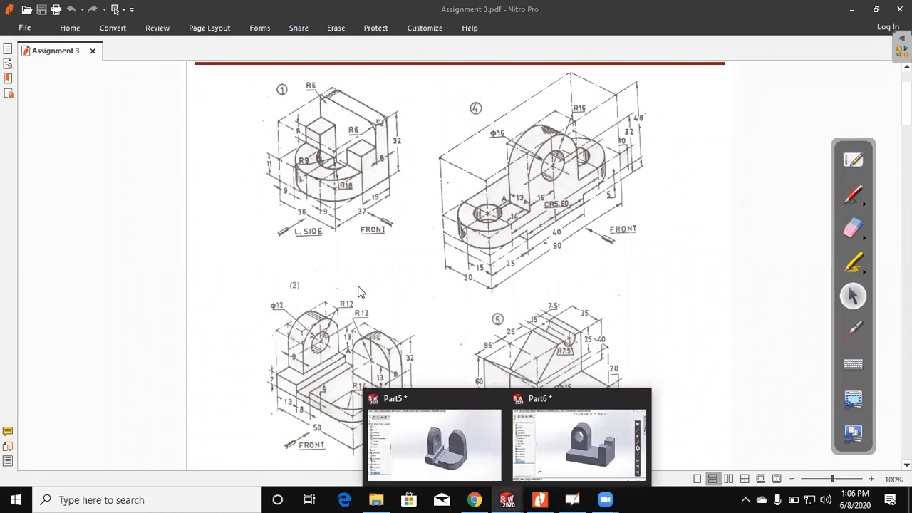
key("ctrl+n")
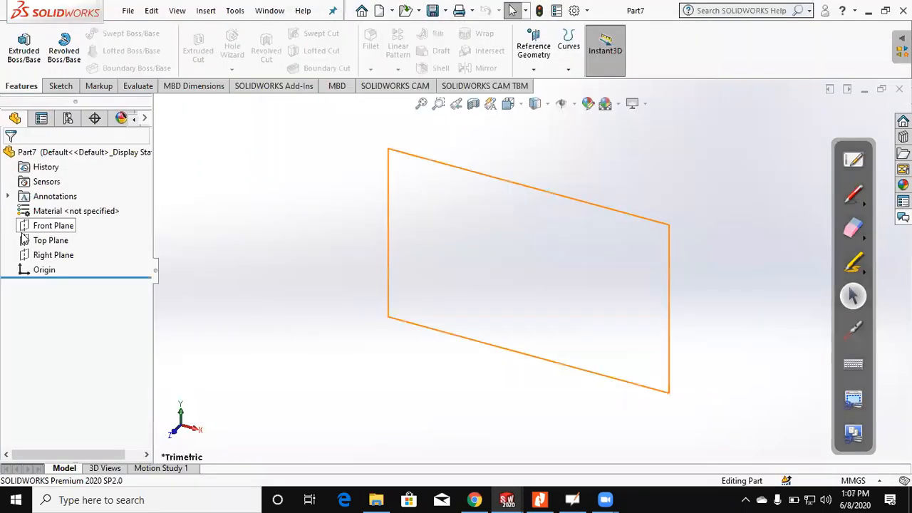
left_click(23, 235)
Step: Sketch a vertical centerpoint straight slot on the Top Plane, centred on the origin, about 480 mm long overall and 166 mm wide
left_click(23, 55)
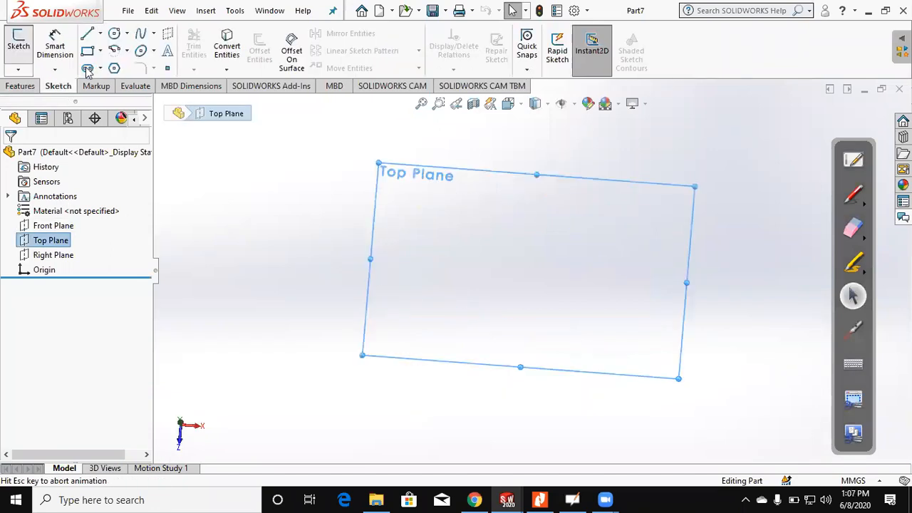
left_click(55, 204)
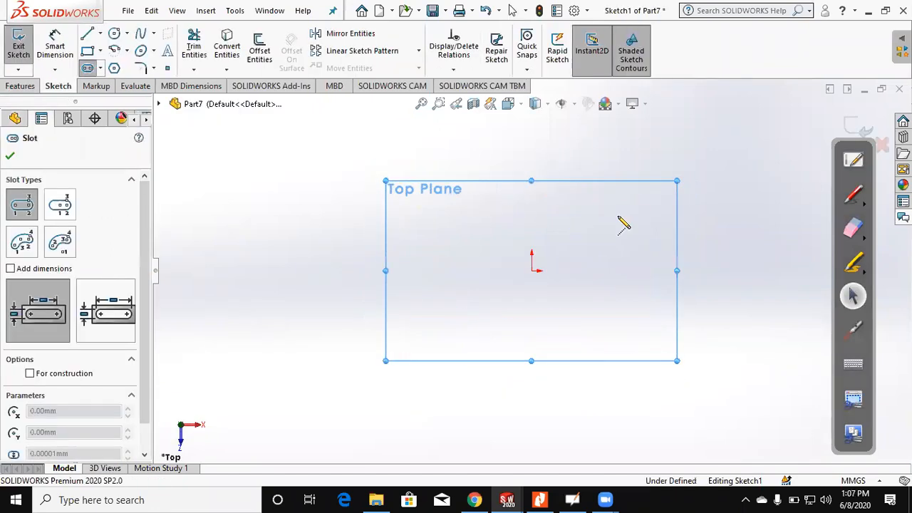
left_click(531, 270)
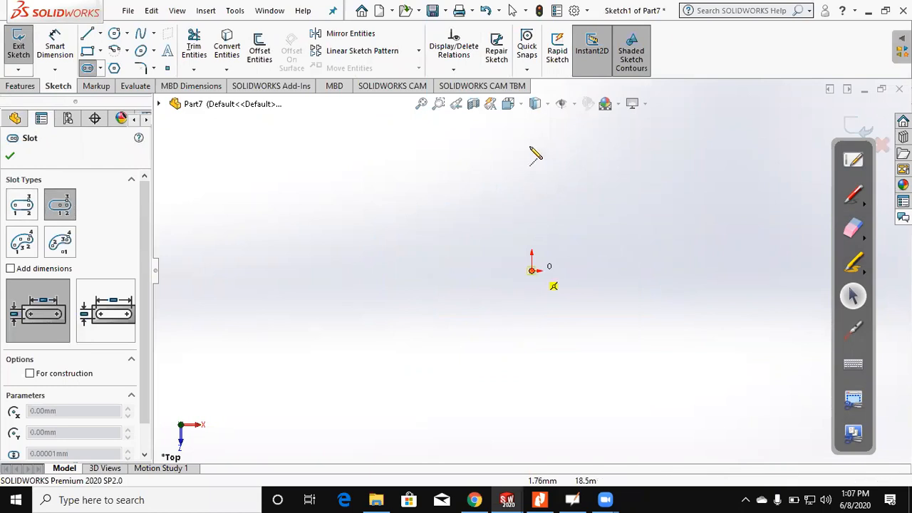
left_click(532, 148)
left_click(467, 168)
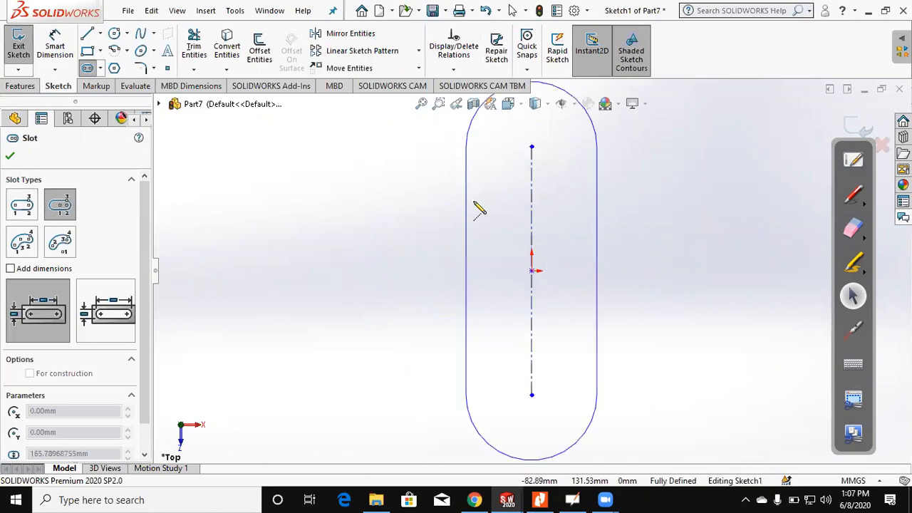
left_click(64, 43)
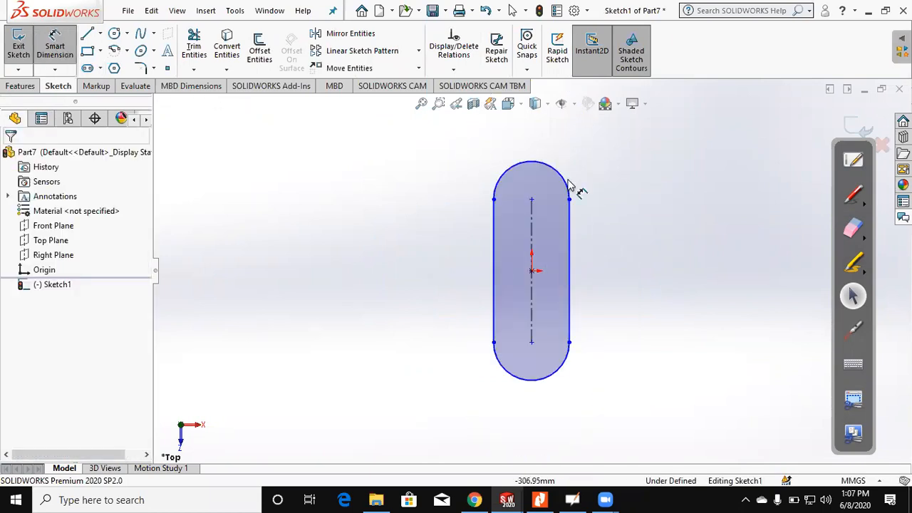
left_click(532, 219)
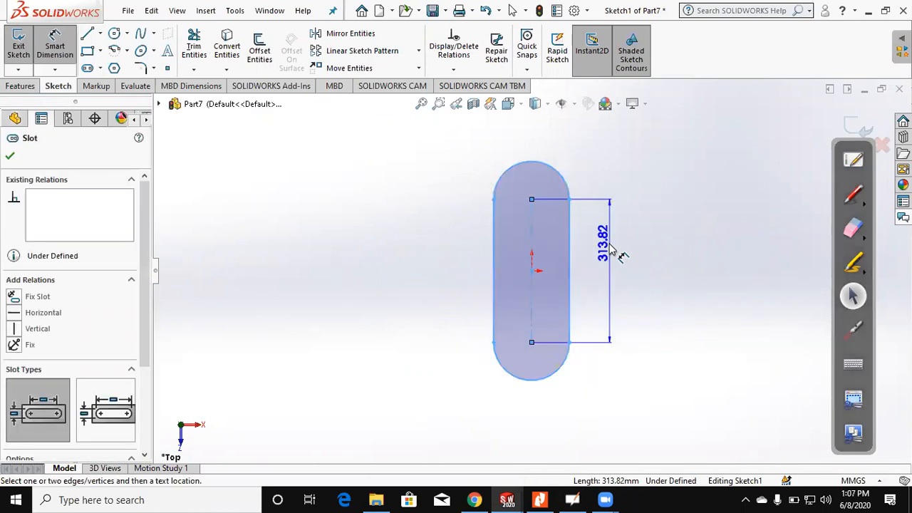
key("Escape")
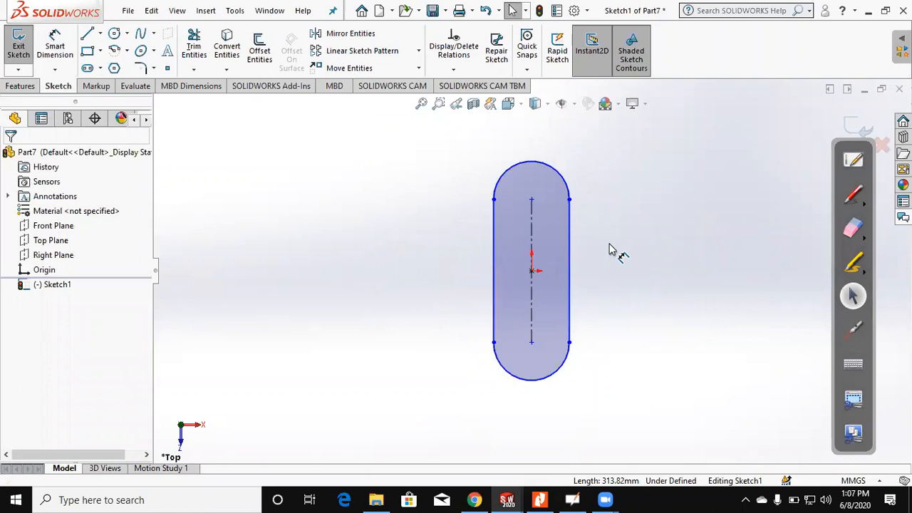
Step: Dimension the slot sketch with an overall length of 90 mm and an end radius of 15 mm
left_click(55, 45)
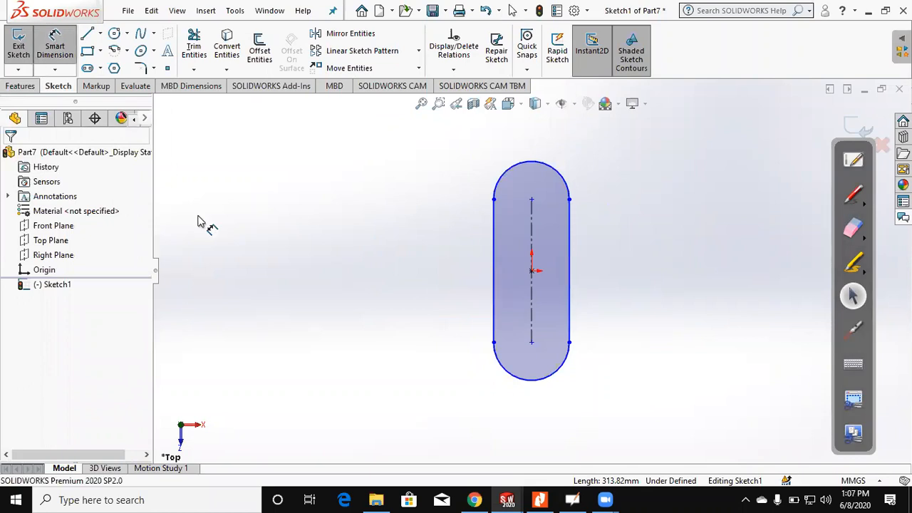
left_click(548, 164)
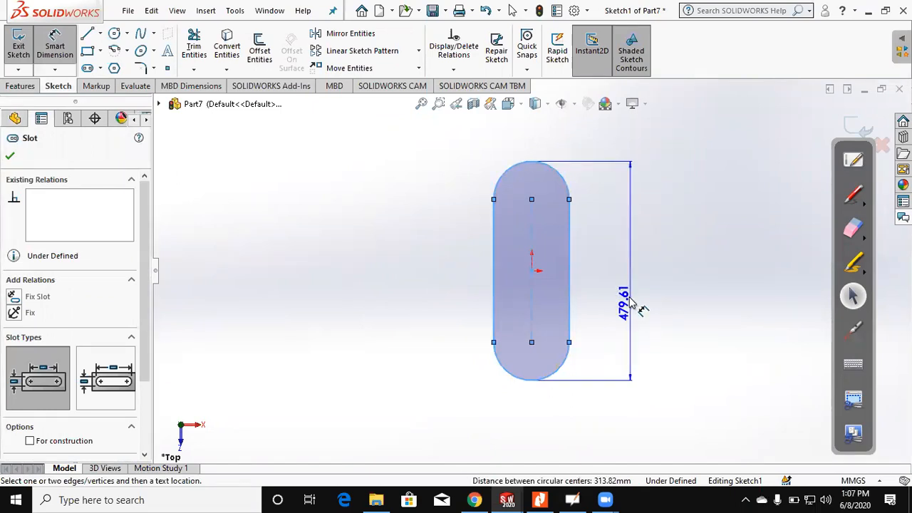
left_click(629, 299)
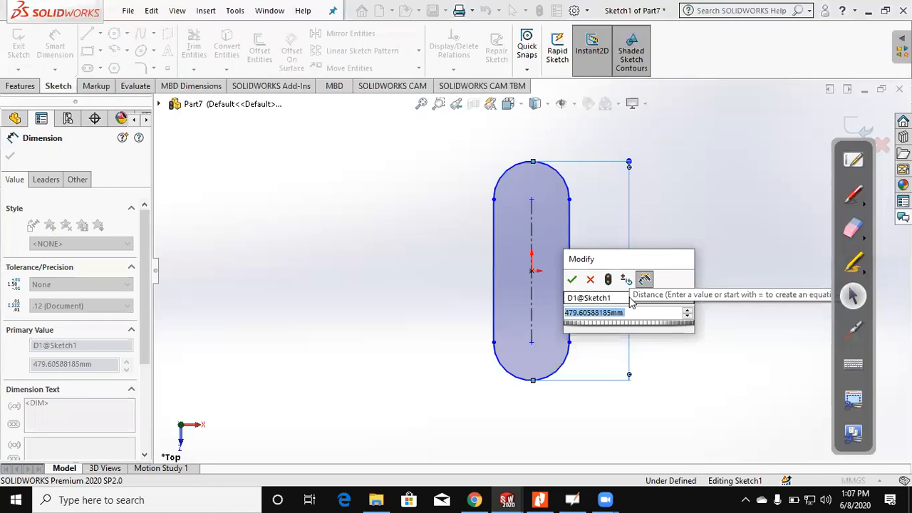
type("90")
key("Return")
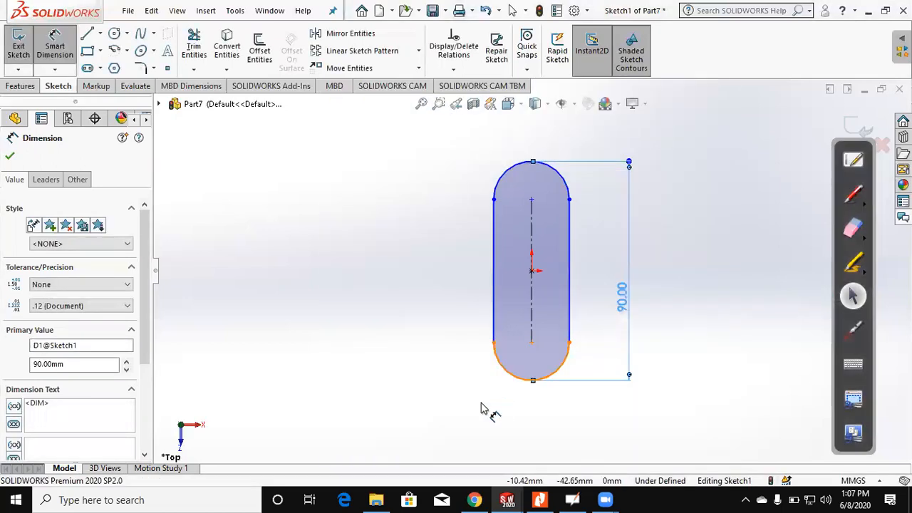
left_click(482, 406)
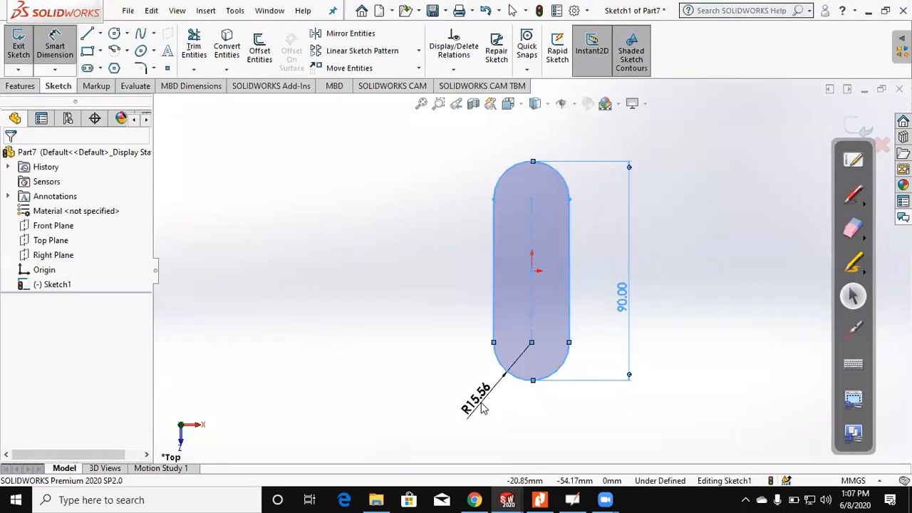
left_click(482, 407)
type("15")
key("Return")
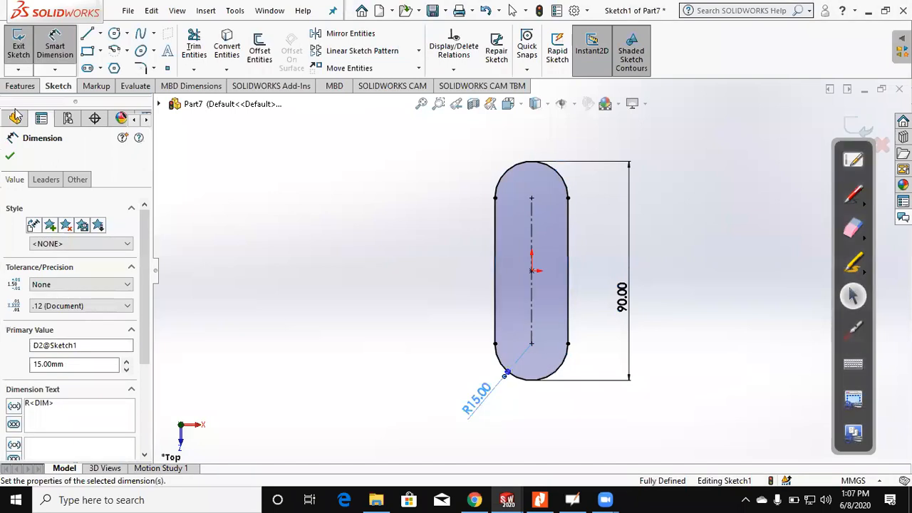
Step: Extrude the slot profile 10 mm to form the base slab
left_click(20, 84)
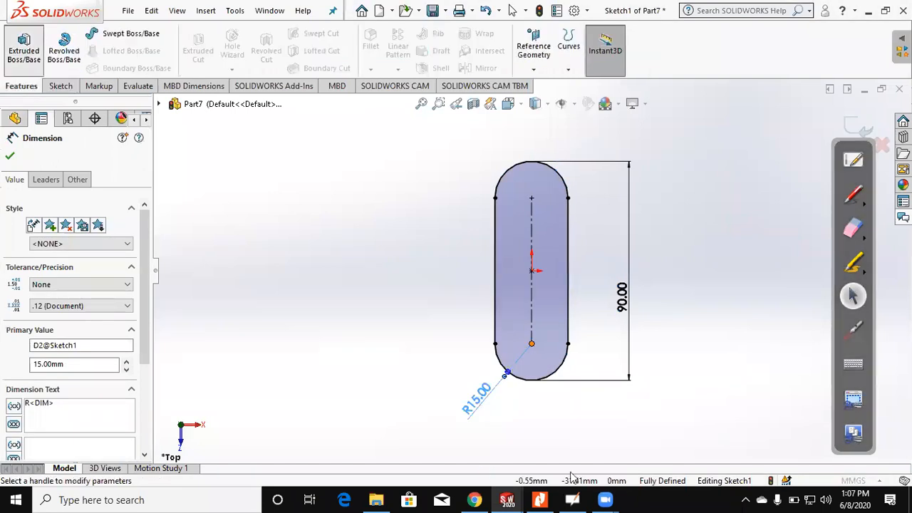
left_click(23, 48)
left_click(10, 156)
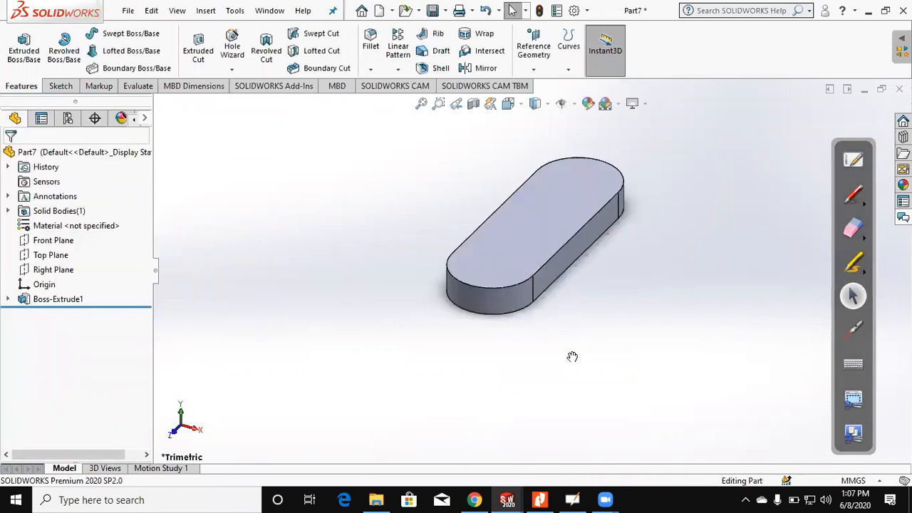
Step: Check figure (4) in the PDF and sketch a center rectangle about 30 by 32 mm on the slab's bottom face, centred on the origin
key("alt+Tab")
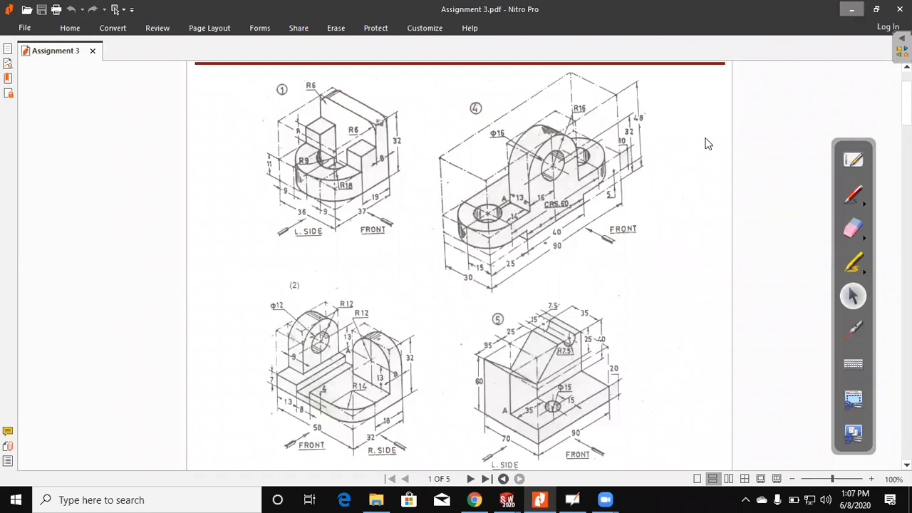
key("alt+Tab")
left_click(519, 205)
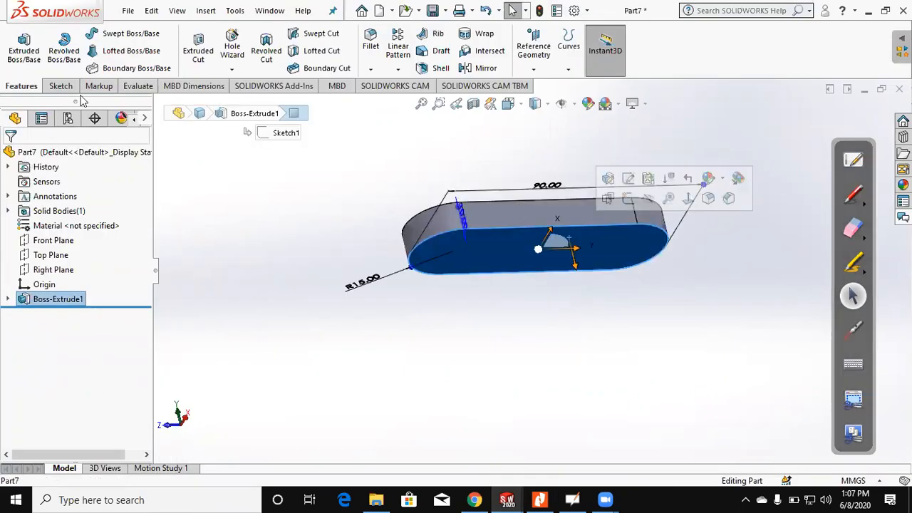
left_click(61, 86)
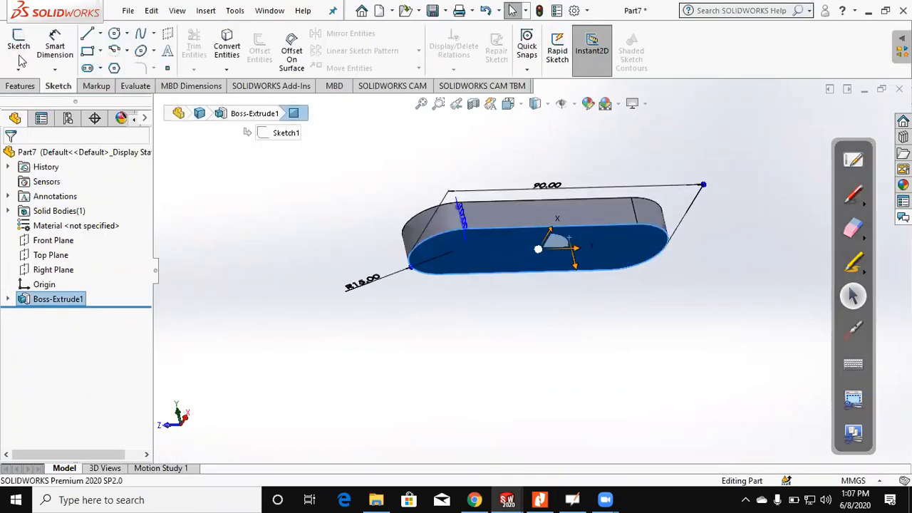
left_click(21, 57)
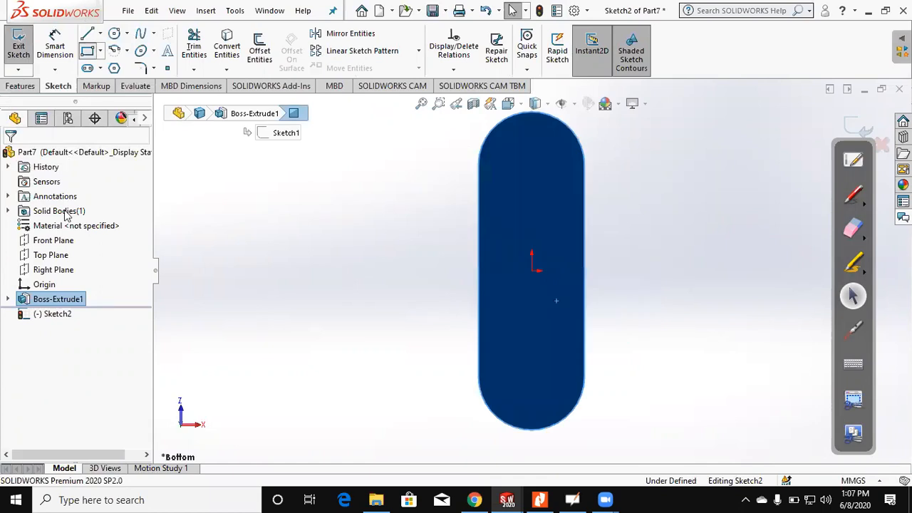
left_click(65, 214)
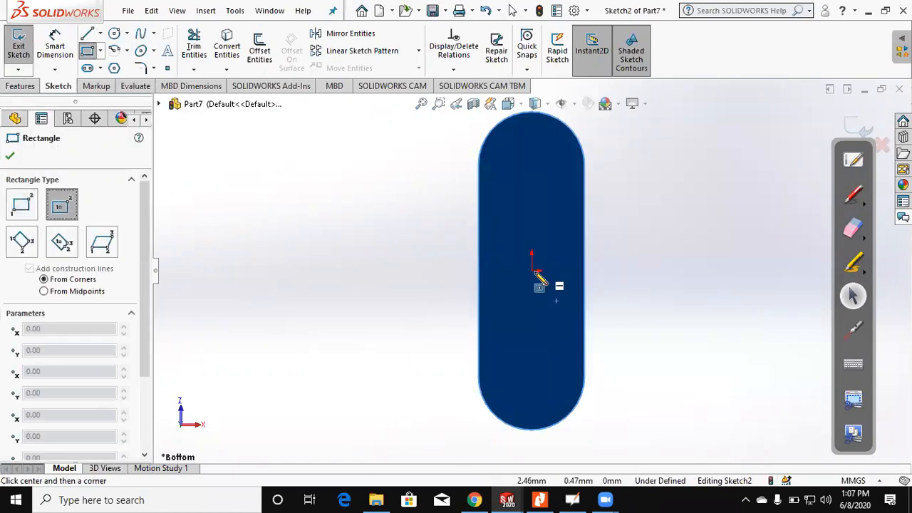
left_click(532, 271)
left_click(478, 214)
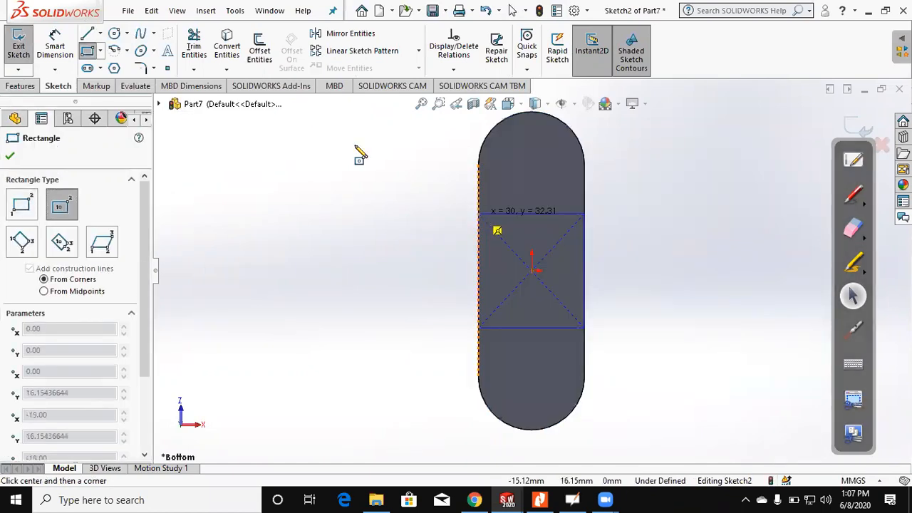
Step: Dimension the distance between the rectangle's two horizontal edges as 40 mm
left_click(533, 215)
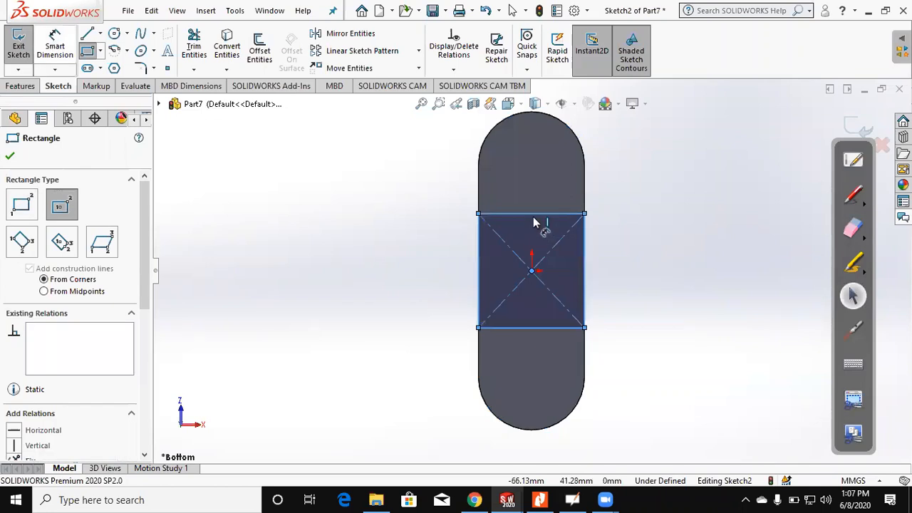
left_click(521, 328)
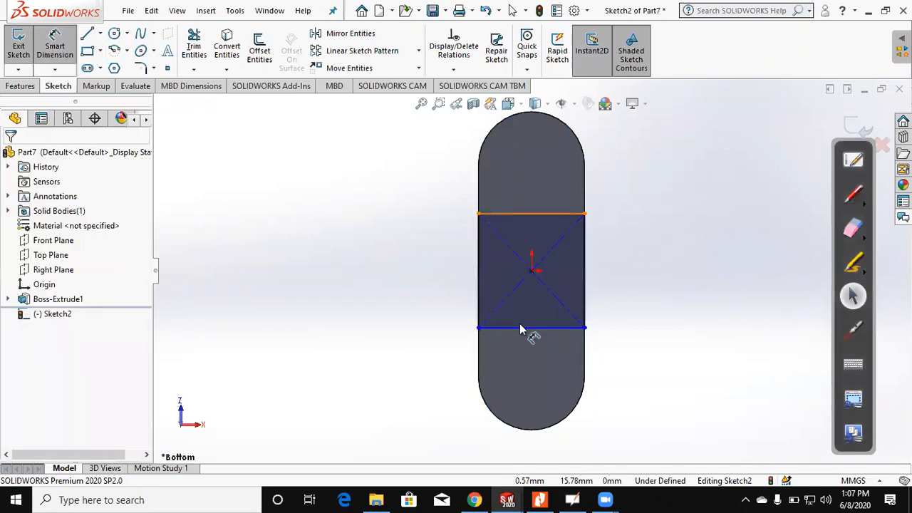
left_click(434, 295)
type("40")
key("Return")
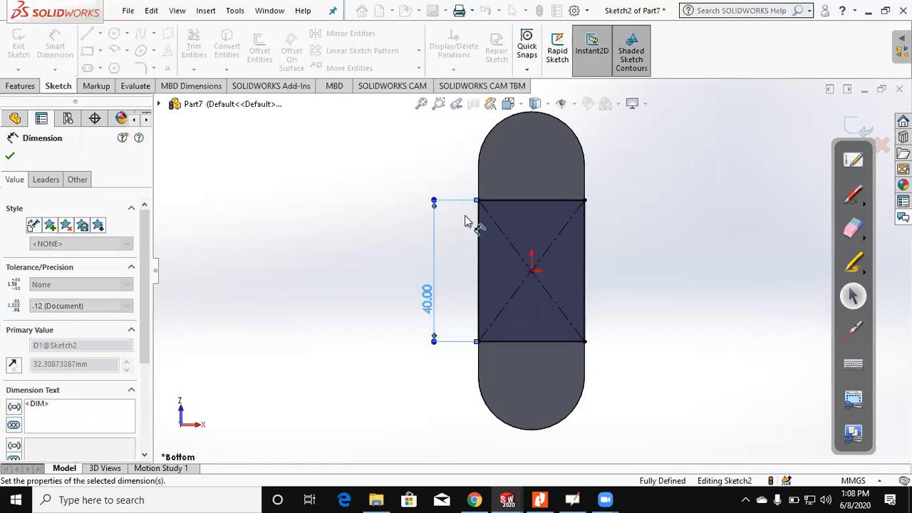
Step: Extrude the rectangle 5 mm downward from the slab's underside, merged with the base
middle_click_drag(465, 221, 407, 379)
left_click(22, 85)
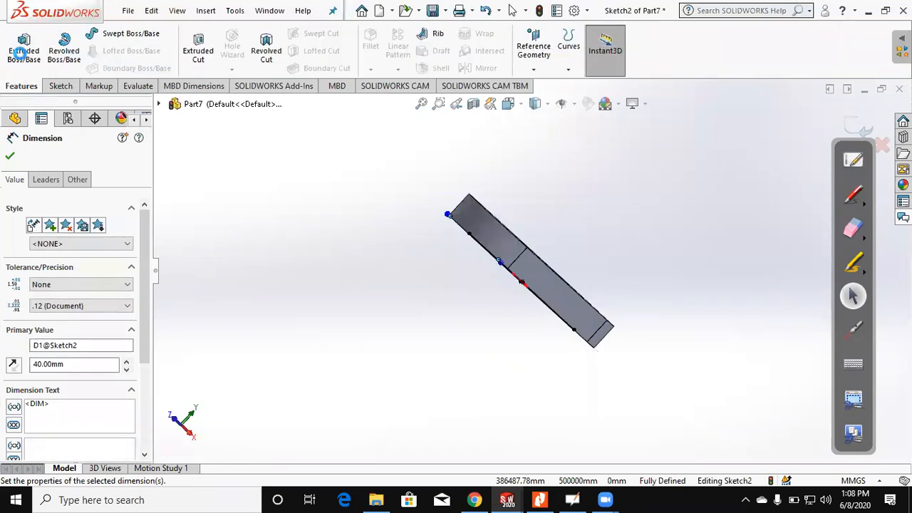
left_click(21, 55)
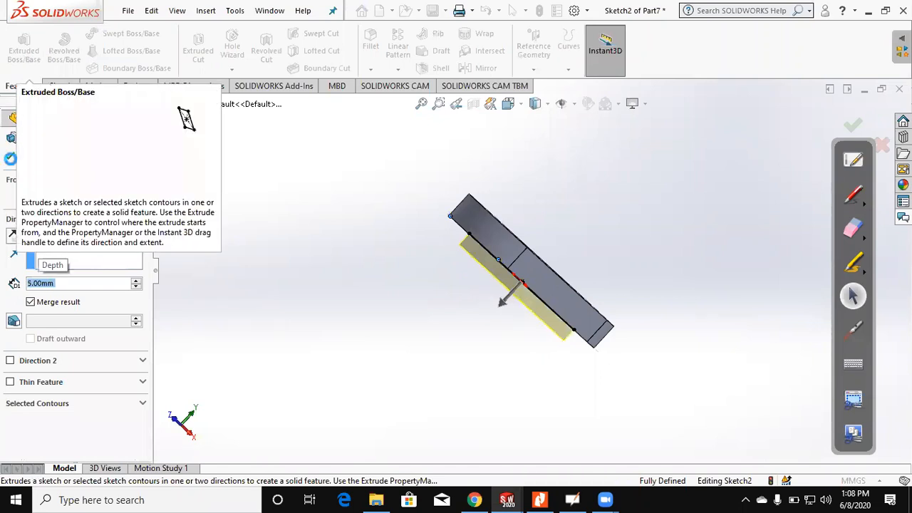
key("Return")
middle_click_drag(423, 321, 380, 392)
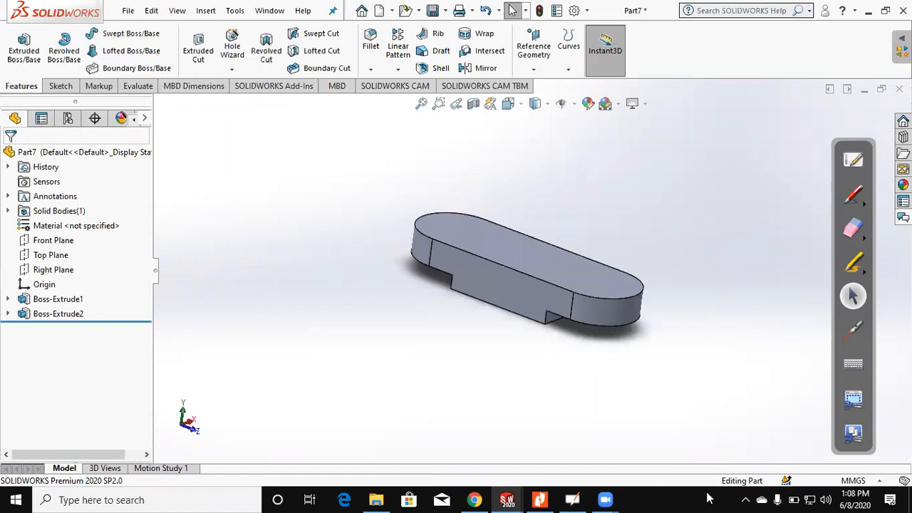
Step: Check figure (4) in the PDF and sketch a corner rectangle about 6 by 27 mm on the raised pad's bottom face, against one long edge
middle_click_drag(510, 390, 511, 391)
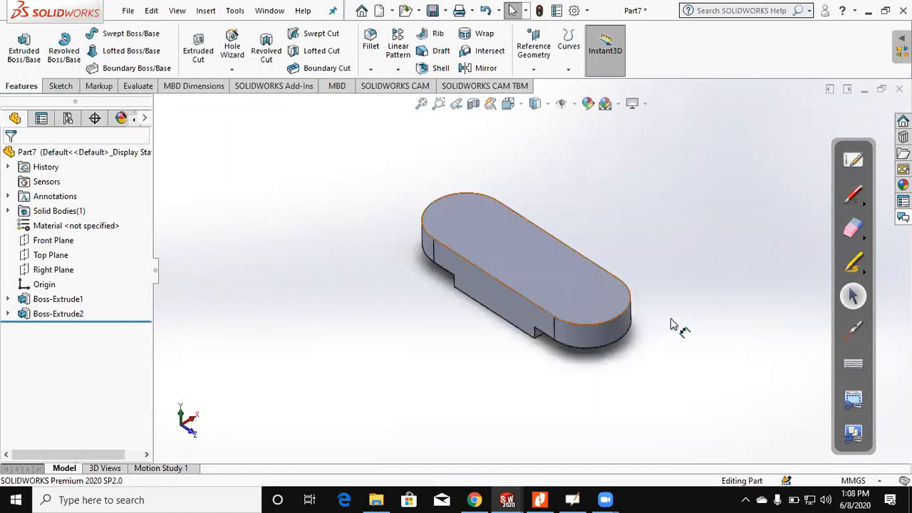
left_click(671, 318)
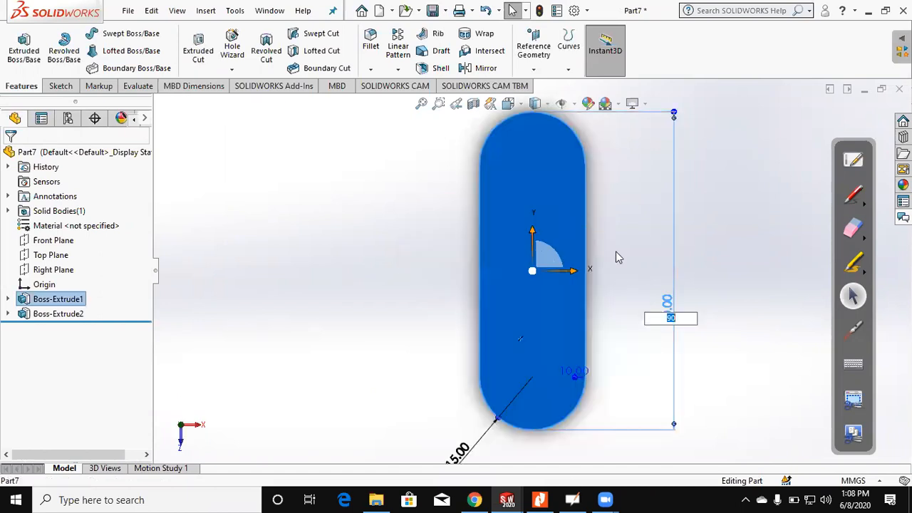
key("Escape")
left_click(540, 500)
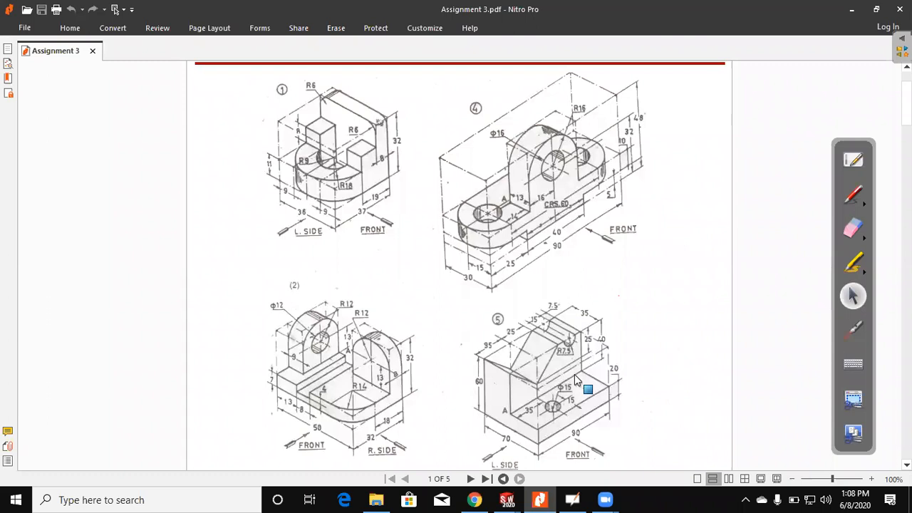
key("alt+Tab")
middle_click_drag(573, 191, 593, 401)
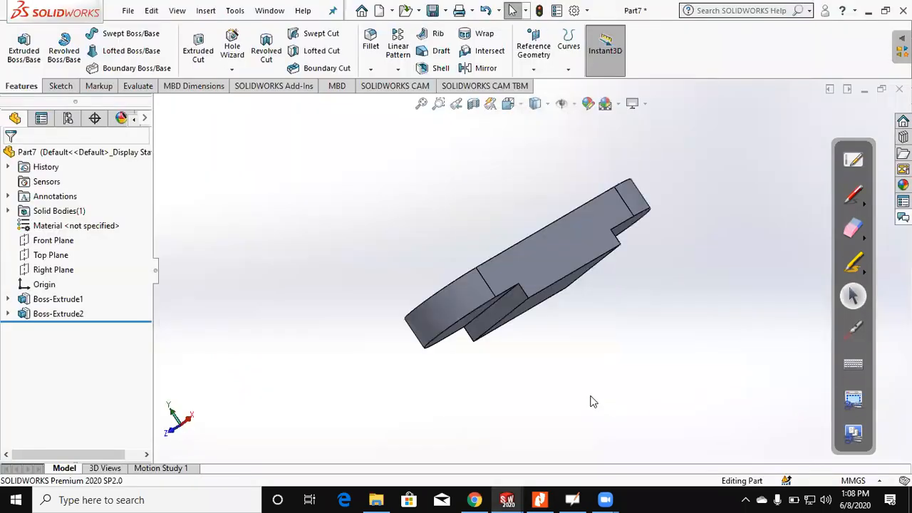
left_click(553, 303)
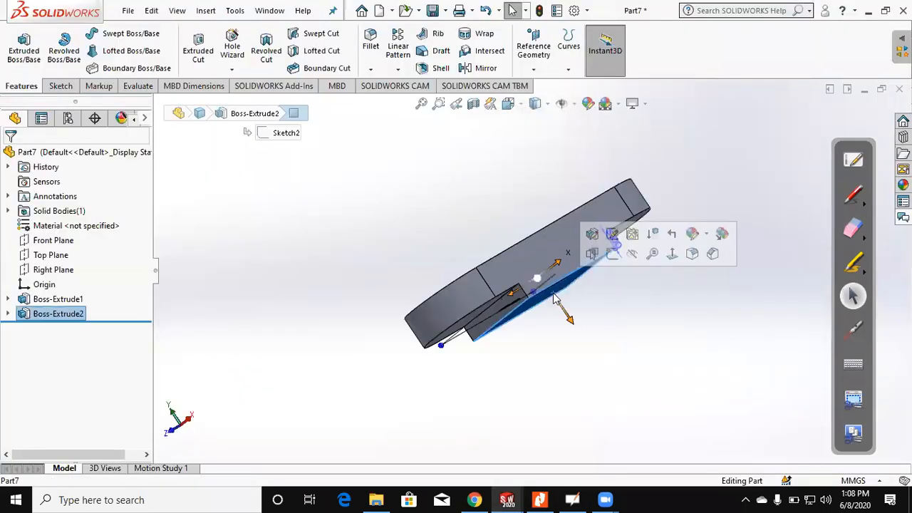
left_click(22, 53)
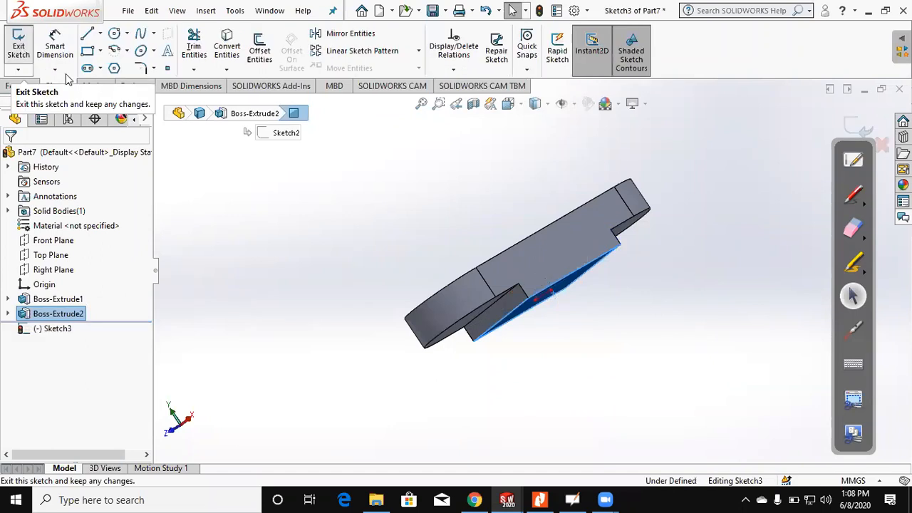
left_click(87, 51)
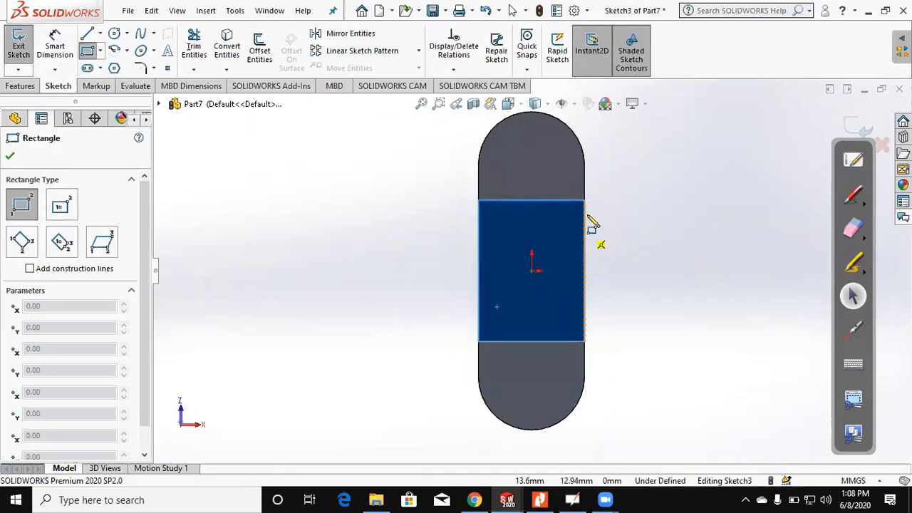
left_click(563, 222)
left_click(585, 316)
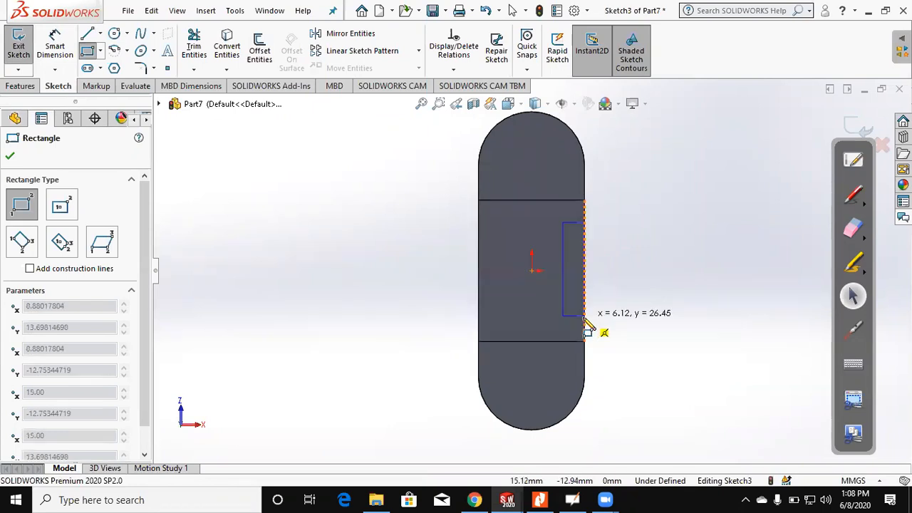
Step: Draw a horizontal centerline about 36 mm long from the origin through the small rectangle and past the slab's edge
left_click(100, 33)
left_click(127, 67)
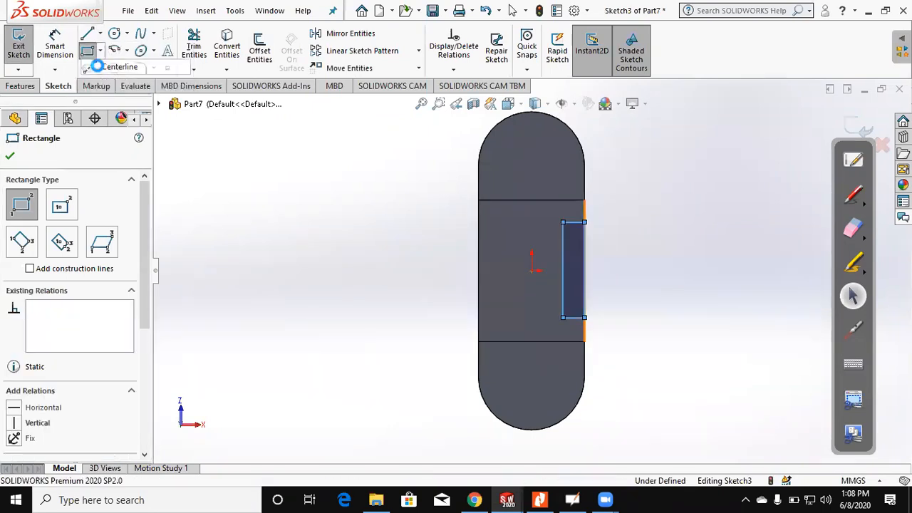
left_click(531, 270)
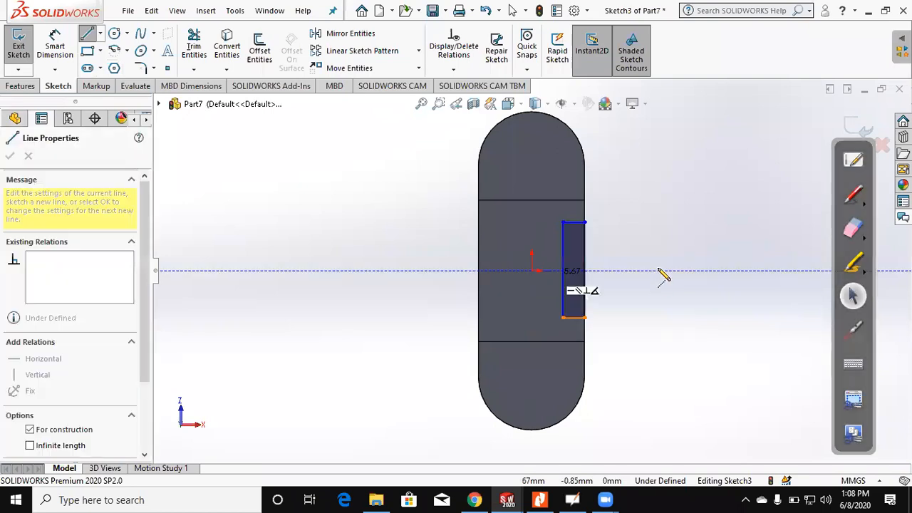
double_click(657, 271)
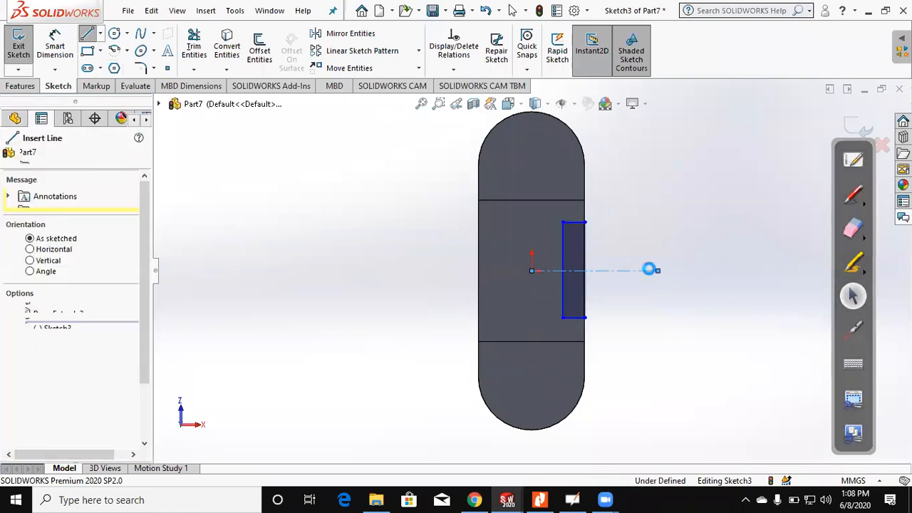
key("Escape")
Step: Make the small rectangle's two short edges symmetric about the horizontal centerline
mouse_move(588, 301)
middle_mouse_down()
mouse_move(614, 313)
mouse_move(614, 282)
mouse_move(631, 288)
mouse_move(615, 267)
middle_mouse_up()
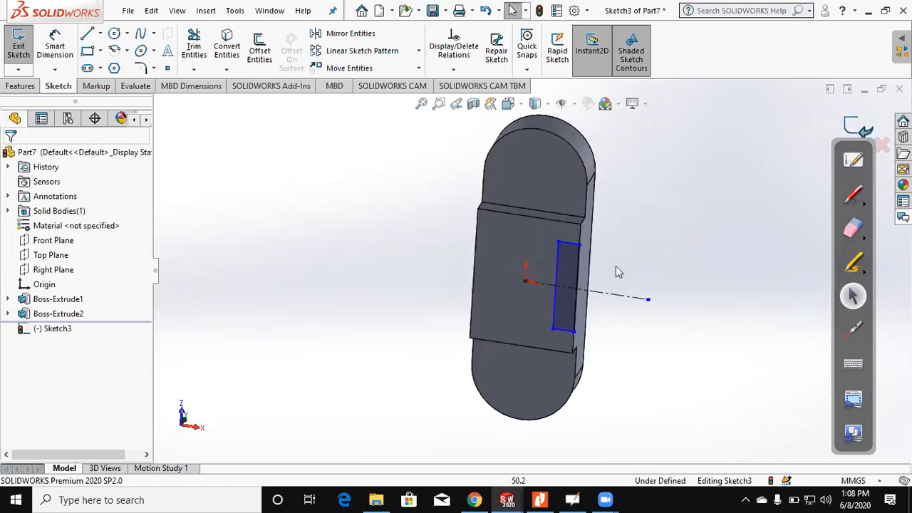
key("ctrl+8")
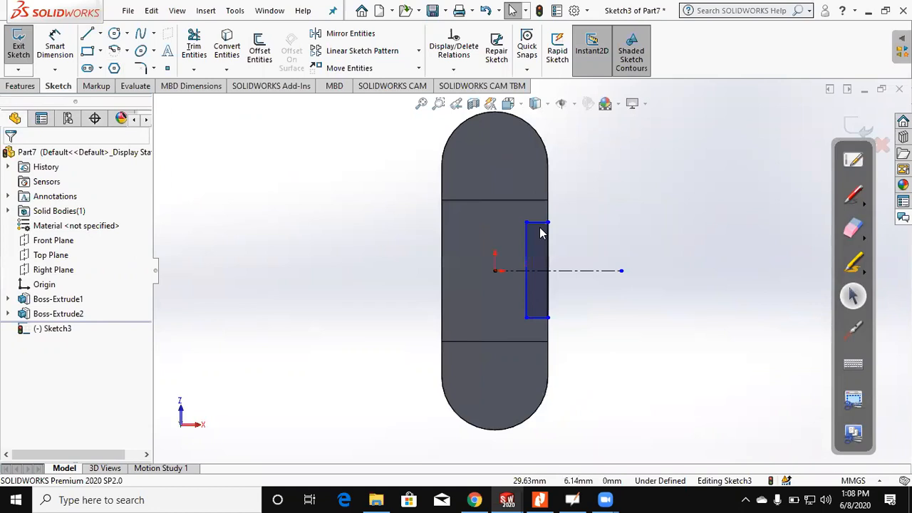
left_click(539, 319)
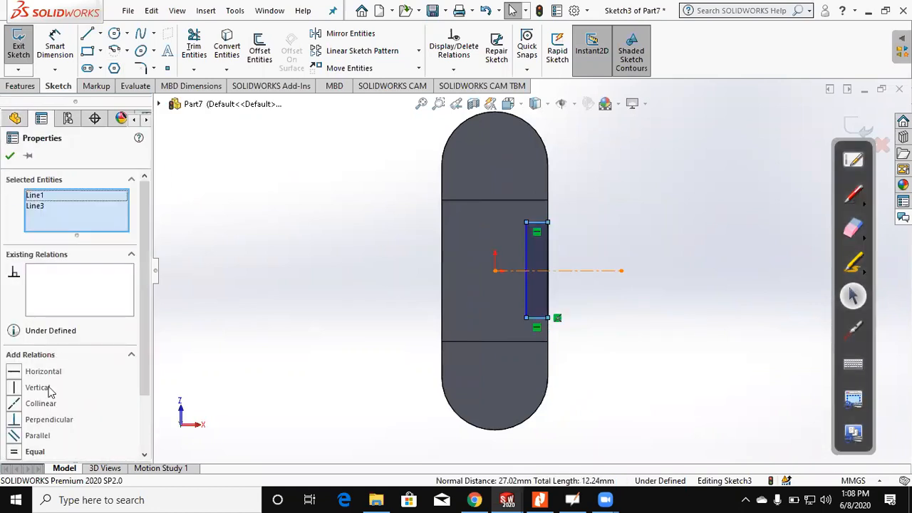
left_click(43, 451)
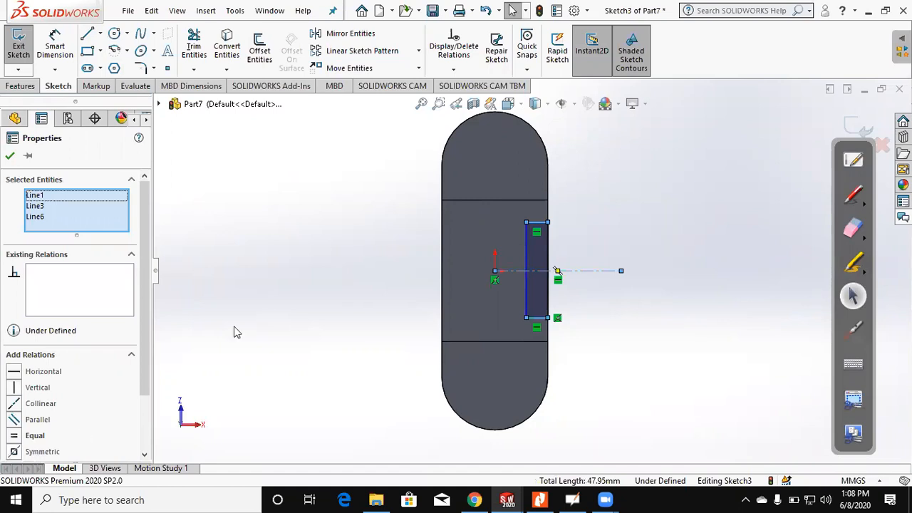
key("Escape")
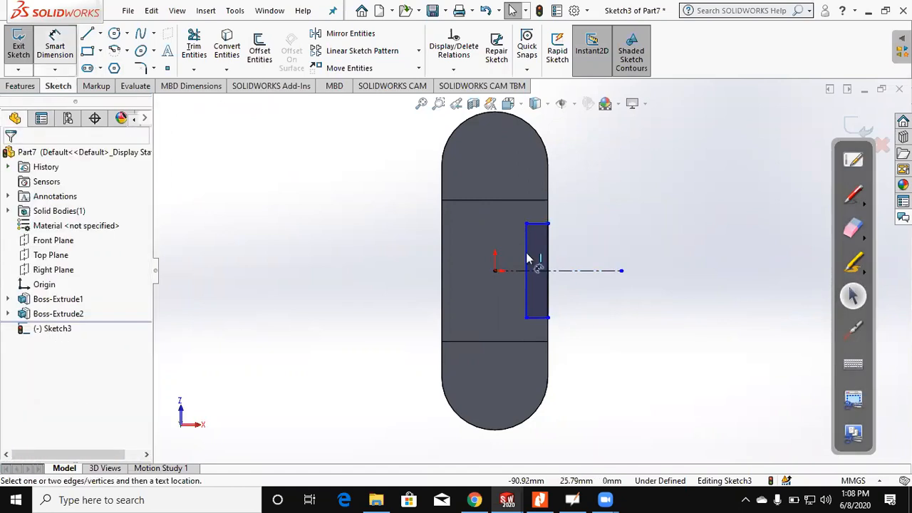
Step: Check figure (4) in the PDF and dimension the rectangle 13 mm wide, with its short edge 14 mm from the slab's arc endpoint
left_click(537, 499)
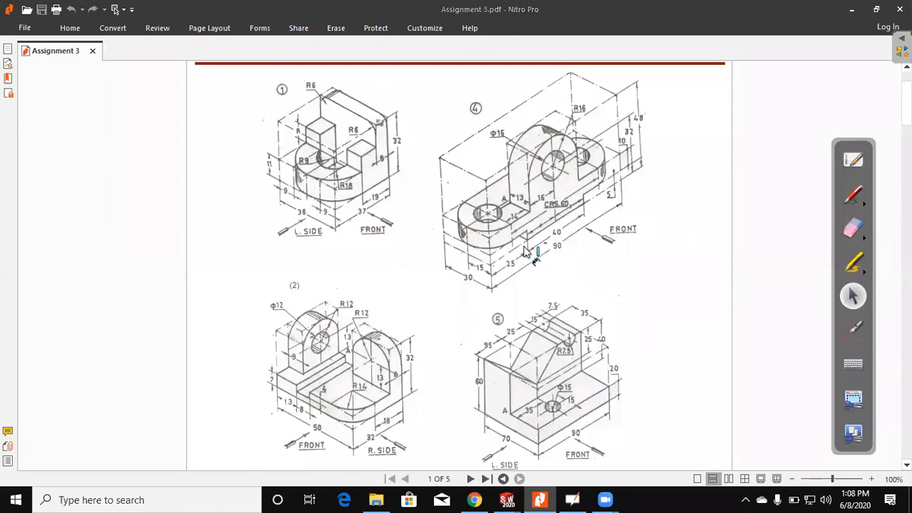
key("alt+Tab")
left_click(538, 221)
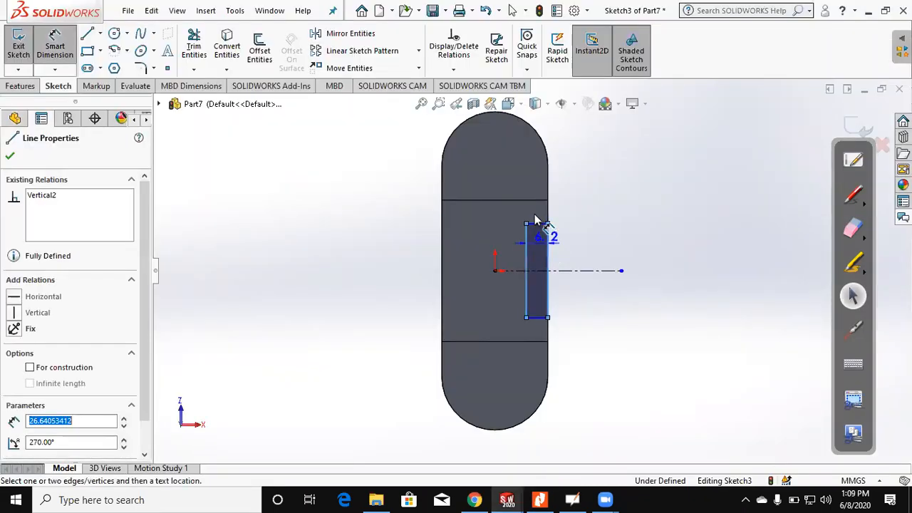
left_click(531, 214)
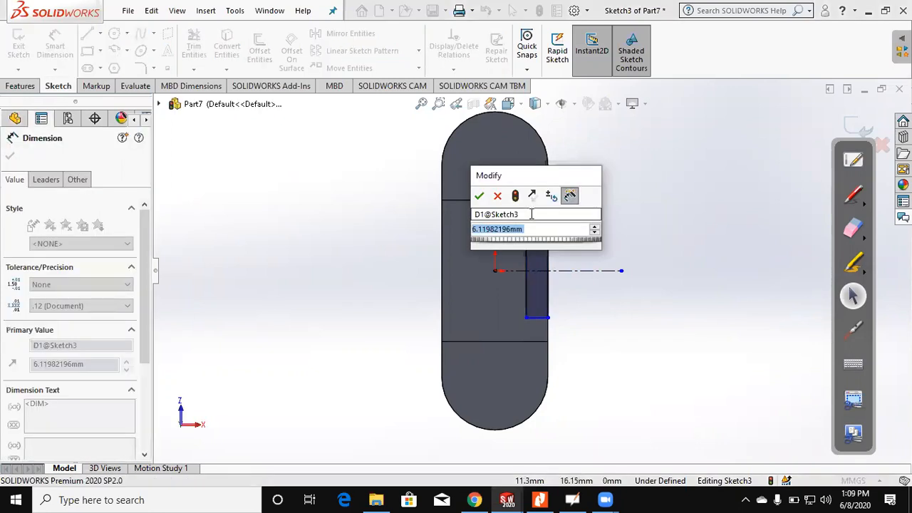
type("13")
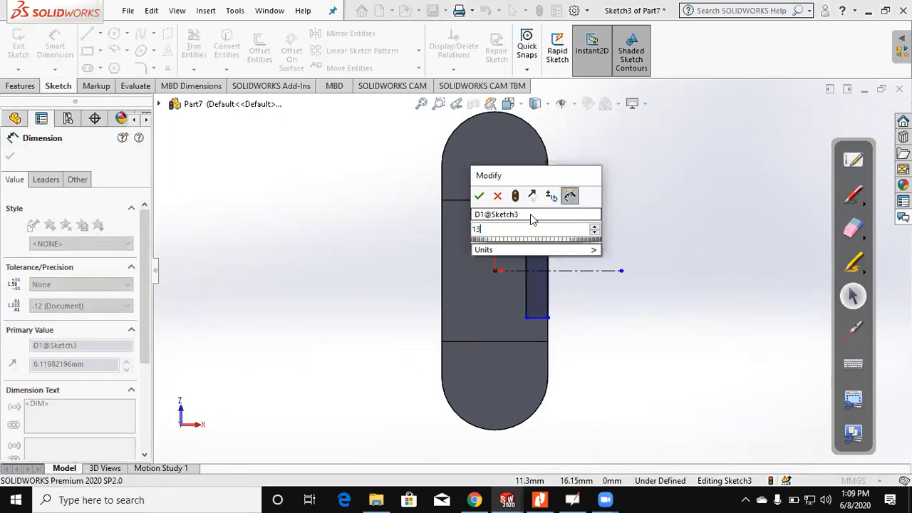
key("Return")
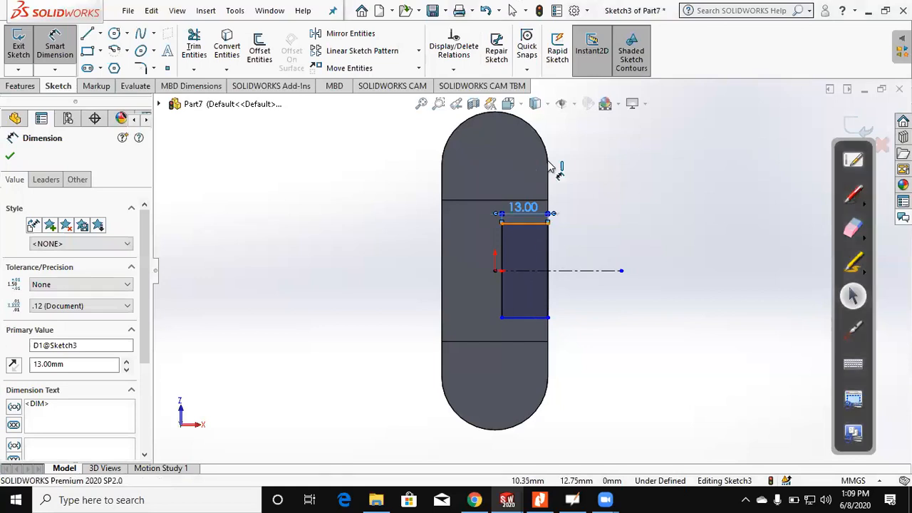
left_click(549, 166)
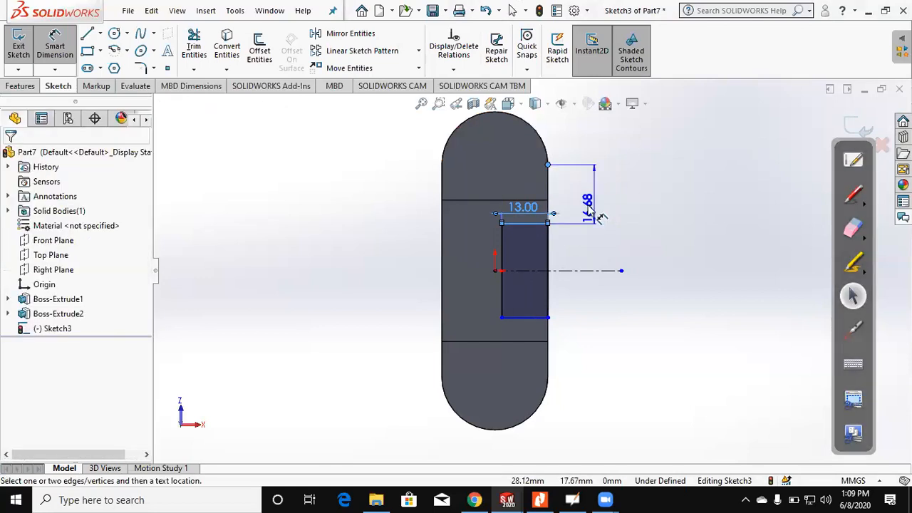
left_click(589, 211)
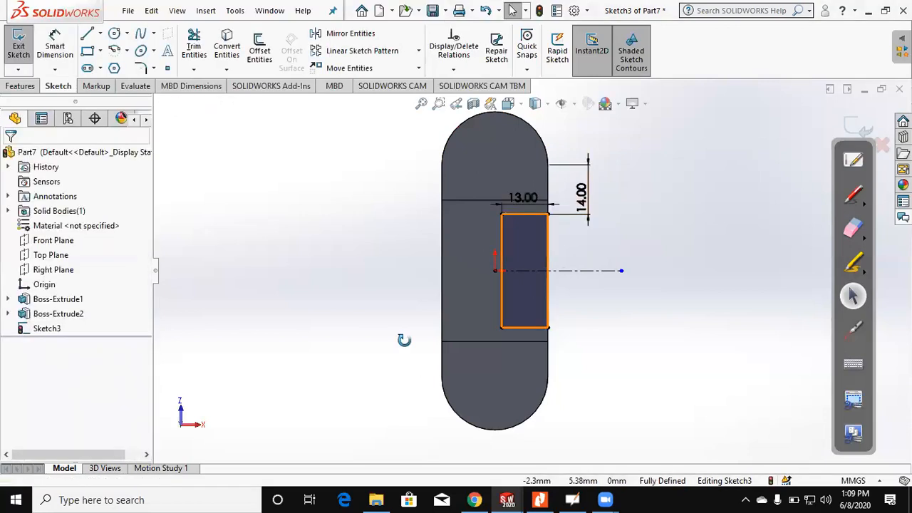
Step: Extrude the rectangle 48 mm in the reversed direction, up through the slab and merged with it, as the lug
left_click(9, 57)
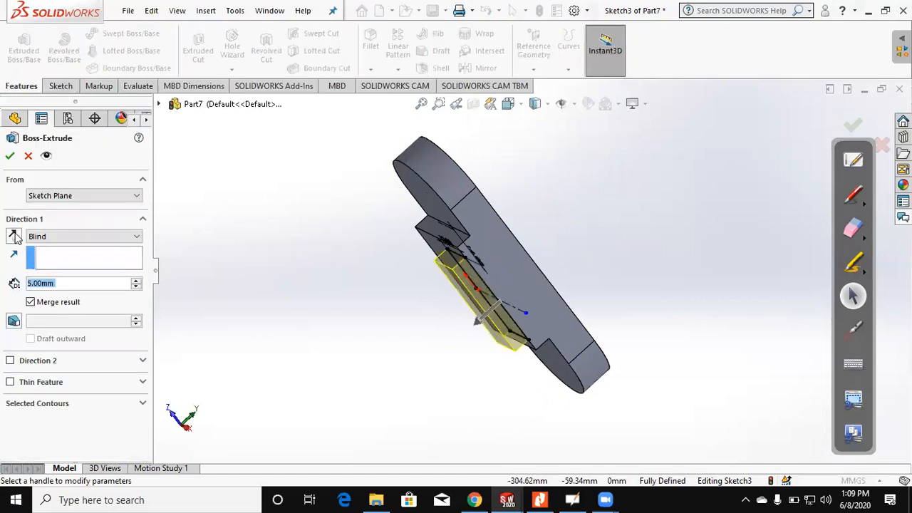
left_click(14, 236)
left_click(542, 498)
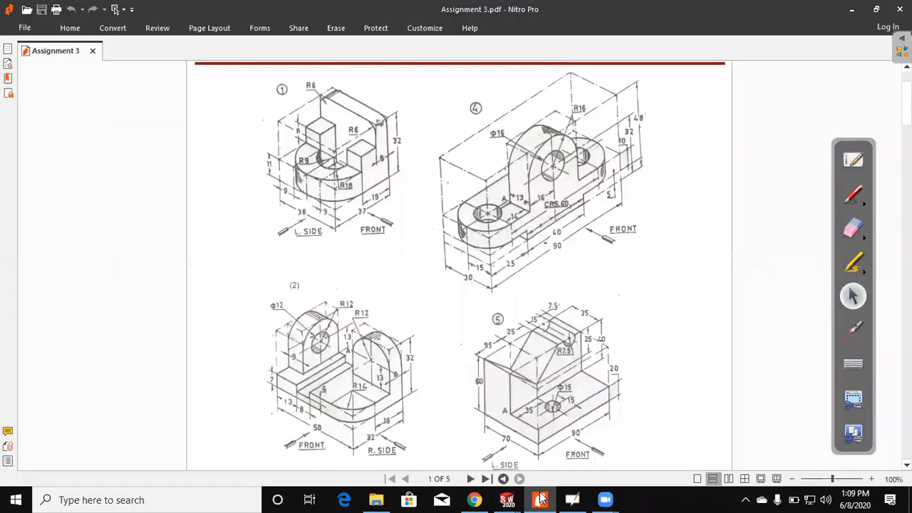
key("alt+Tab")
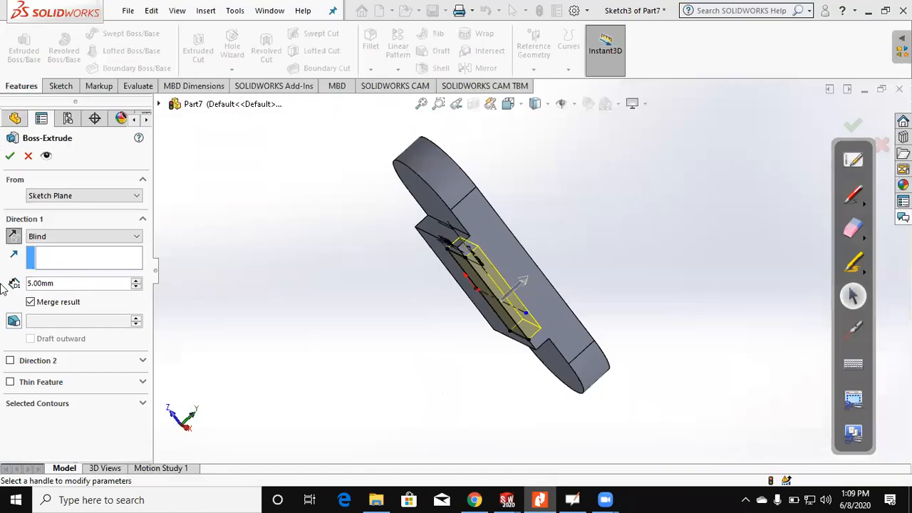
type("48")
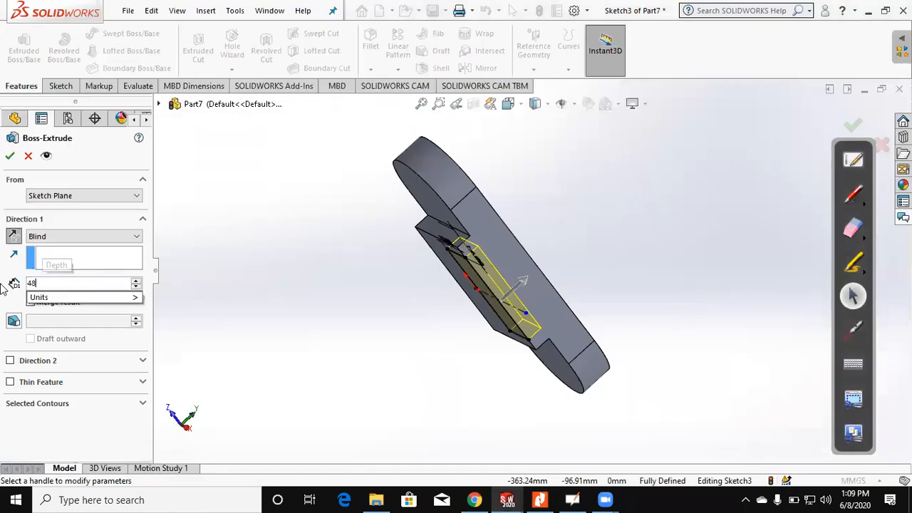
key("Return")
middle_click_drag(291, 282, 412, 377)
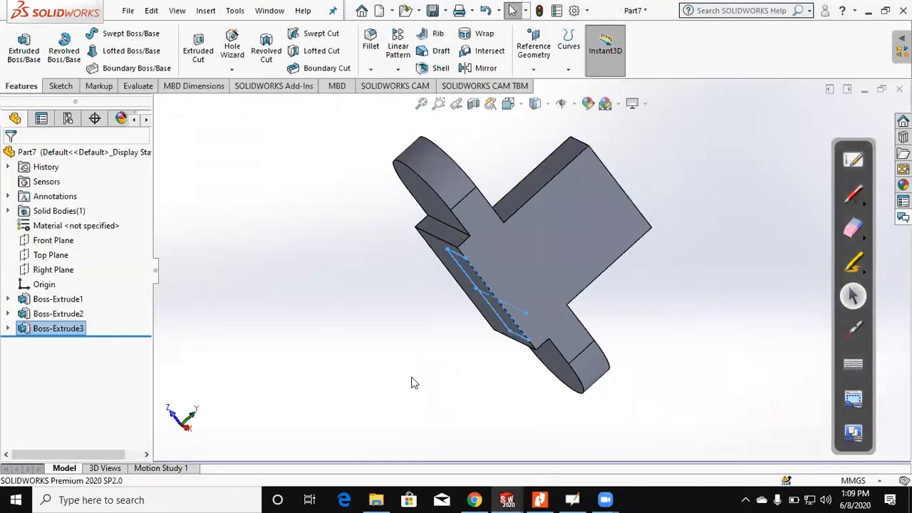
Step: Check figure (4) in the PDF and fillet the lug's two upper 13 mm edges with a 16 mm radius
left_click(540, 498)
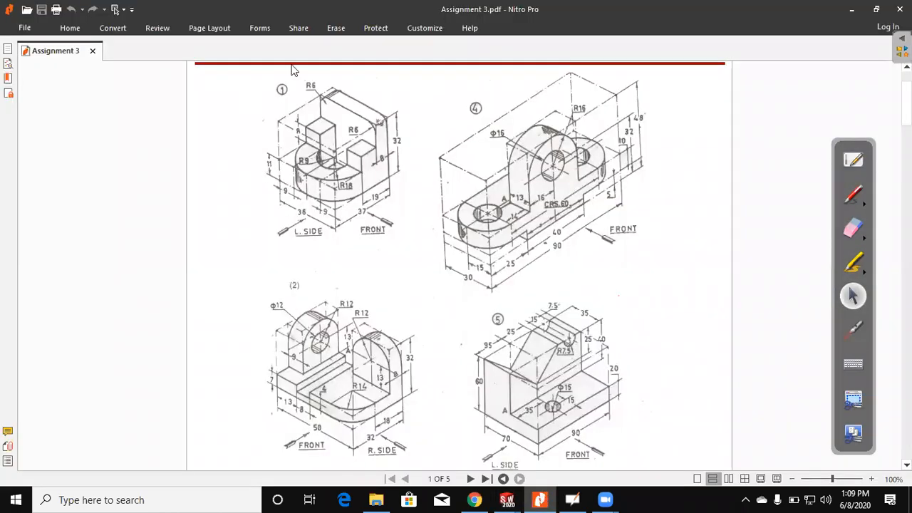
key("alt+Tab")
left_click(364, 42)
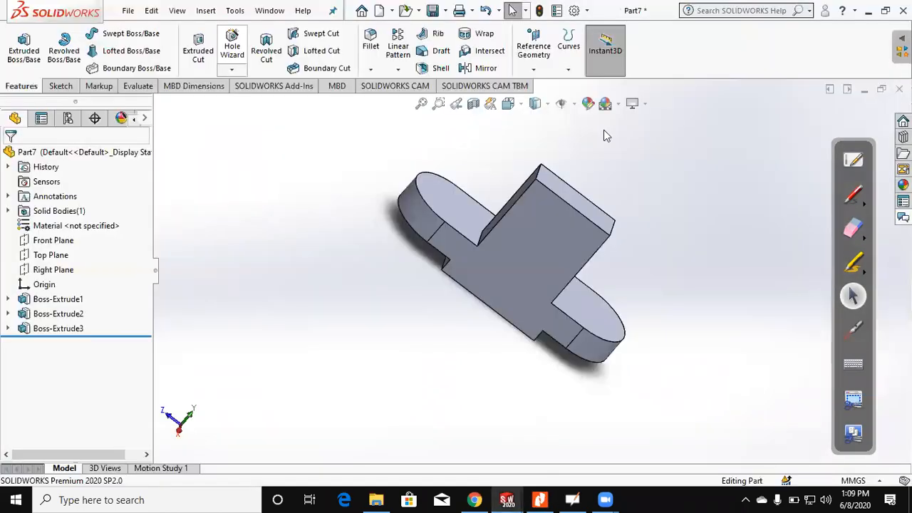
left_click(542, 177)
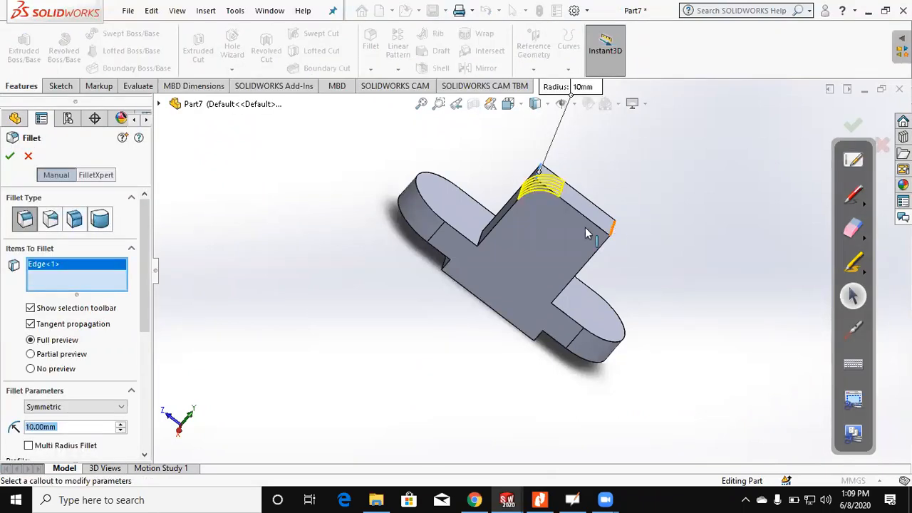
left_click(605, 227)
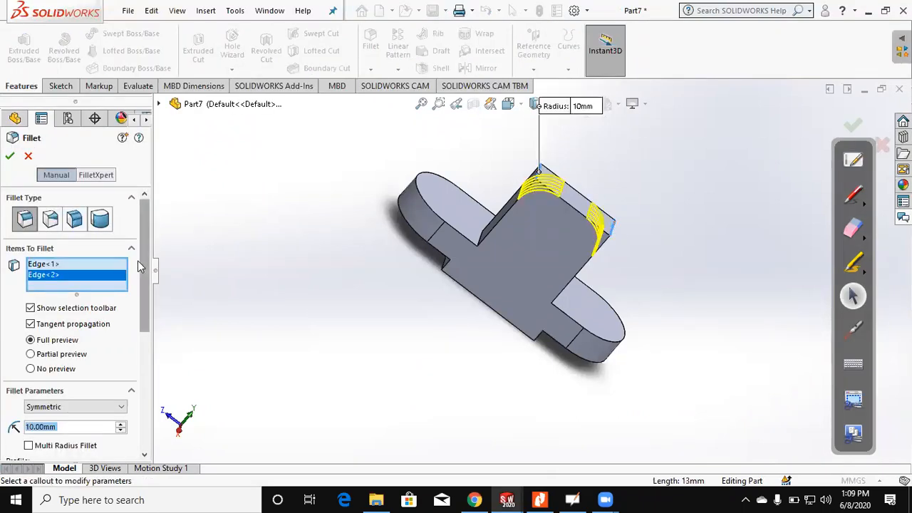
type("16")
left_click(8, 159)
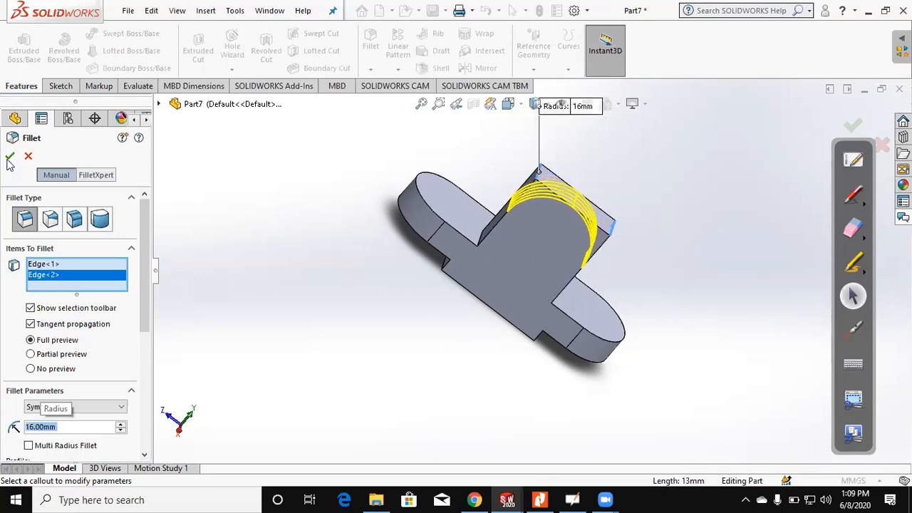
Step: Sketch a circle about 12.75 mm in diameter on the lug's flat outer face and make it concentric with the rounded top
left_click(497, 251)
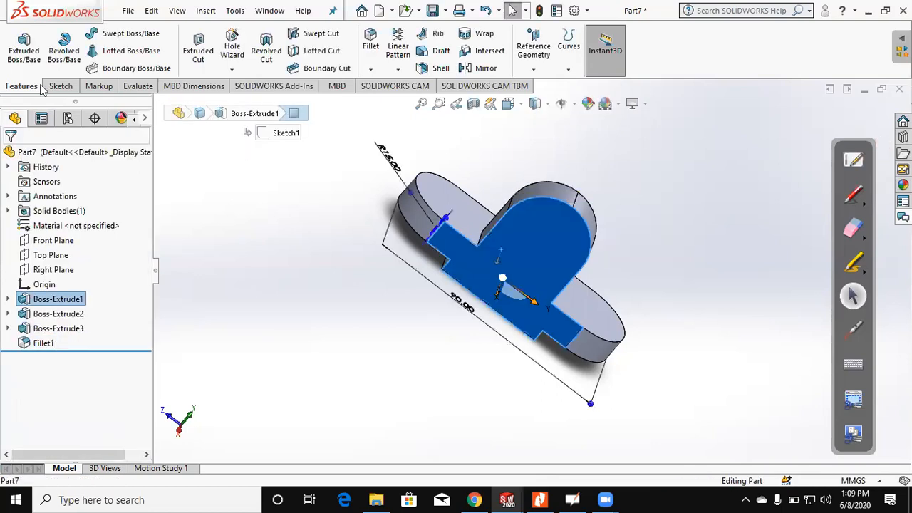
left_click(63, 89)
left_click(28, 51)
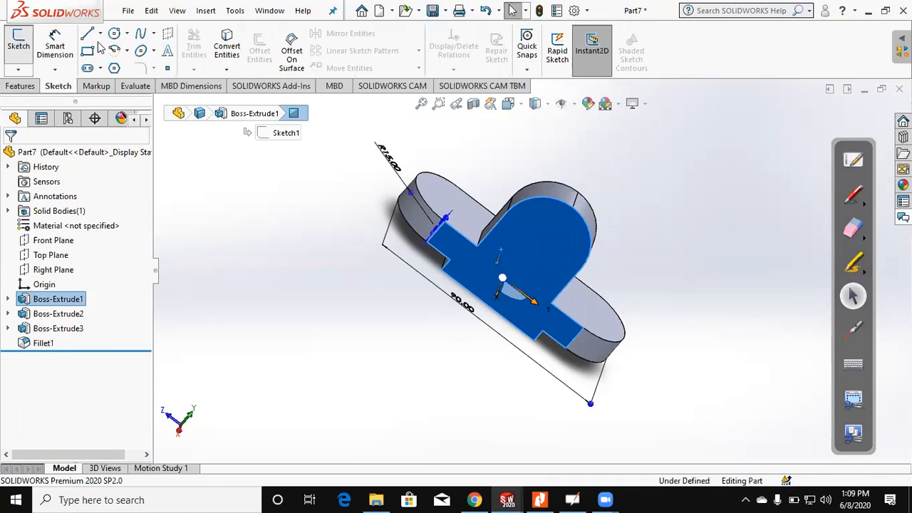
left_click(114, 33)
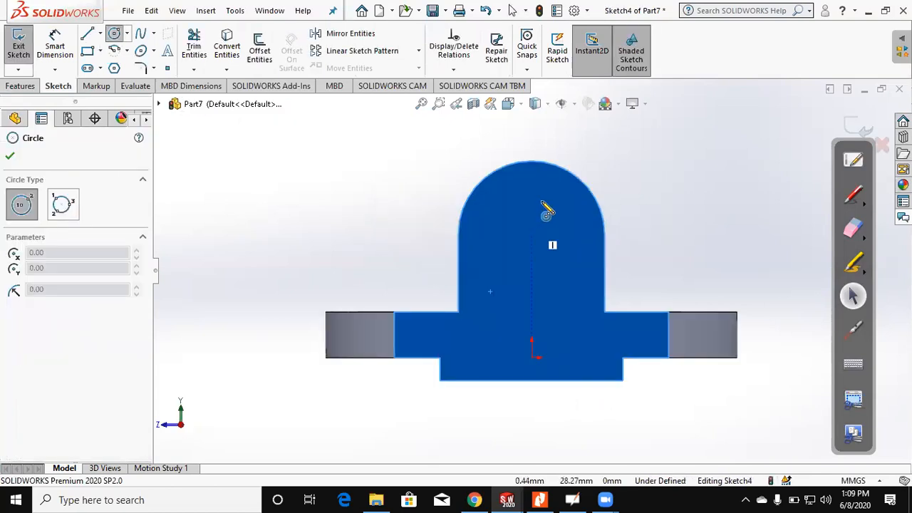
left_click(560, 223)
key("Escape")
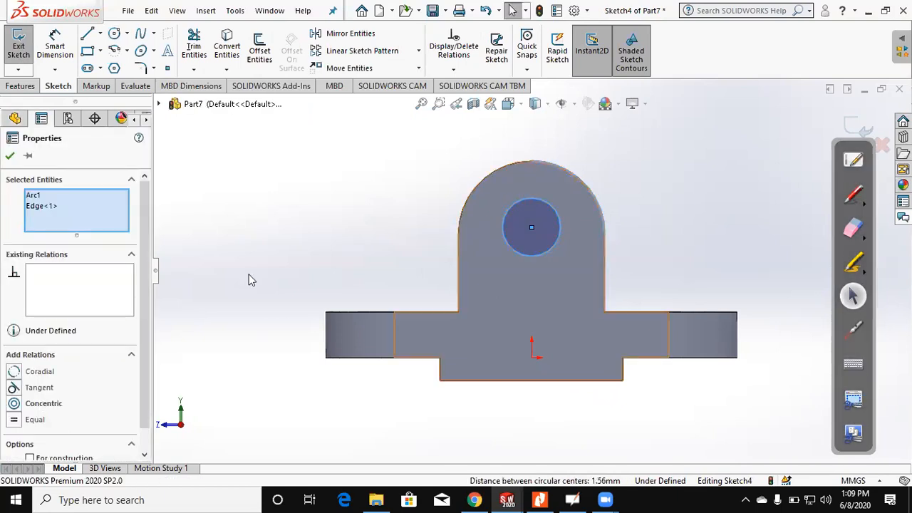
key("Escape")
Step: Set the lug circle's diameter to 12 mm and cut it 48 mm deep through the lug
left_click(55, 47)
left_click(560, 224)
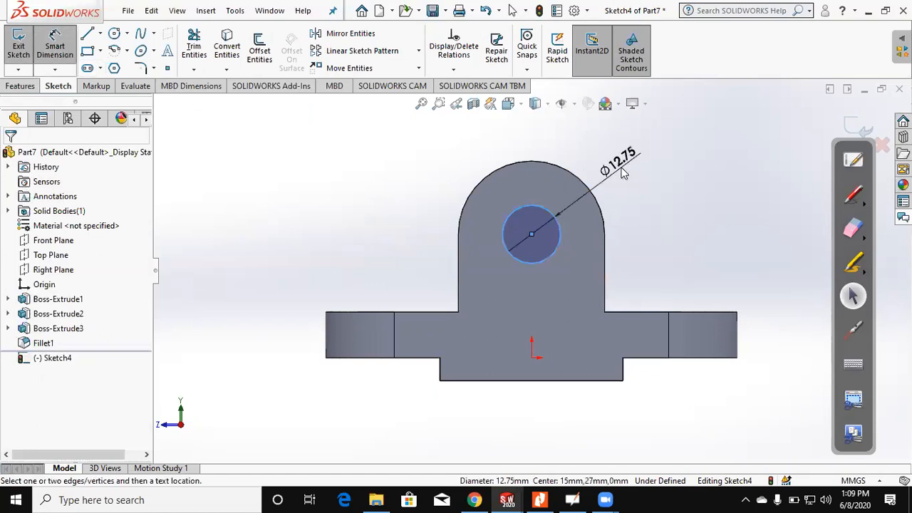
left_click(623, 173)
type("12")
key("Return")
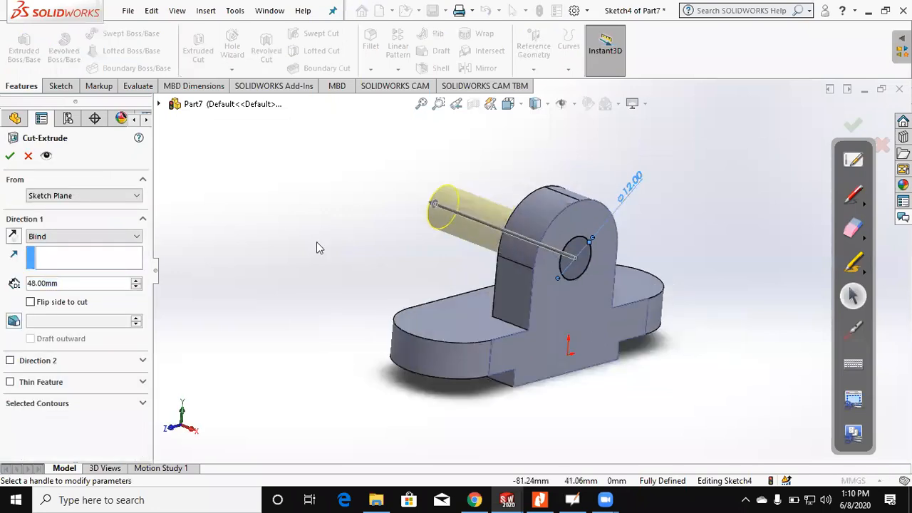
left_click(10, 159)
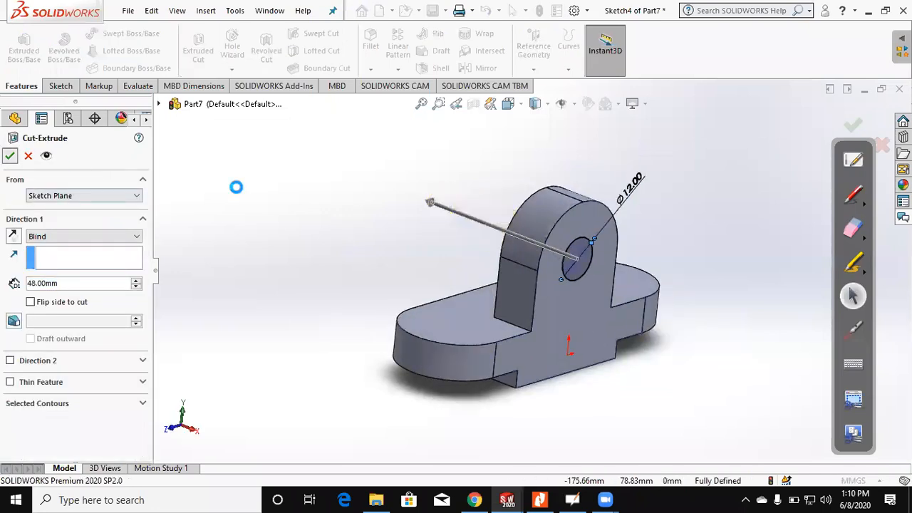
Step: Sketch a circle about 12.83 mm in diameter on the slab's top face, concentric with one rounded end
left_click(455, 319)
left_click(60, 85)
left_click(20, 48)
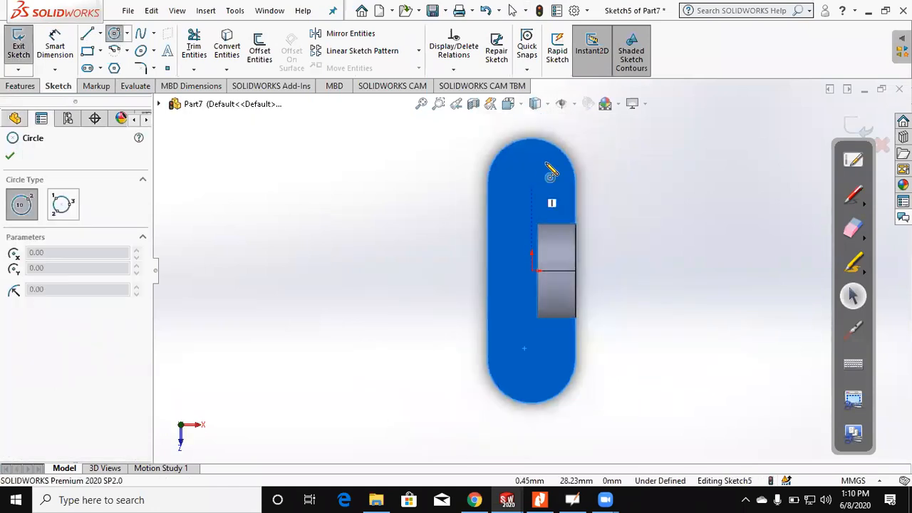
left_click(531, 171)
left_click(561, 171)
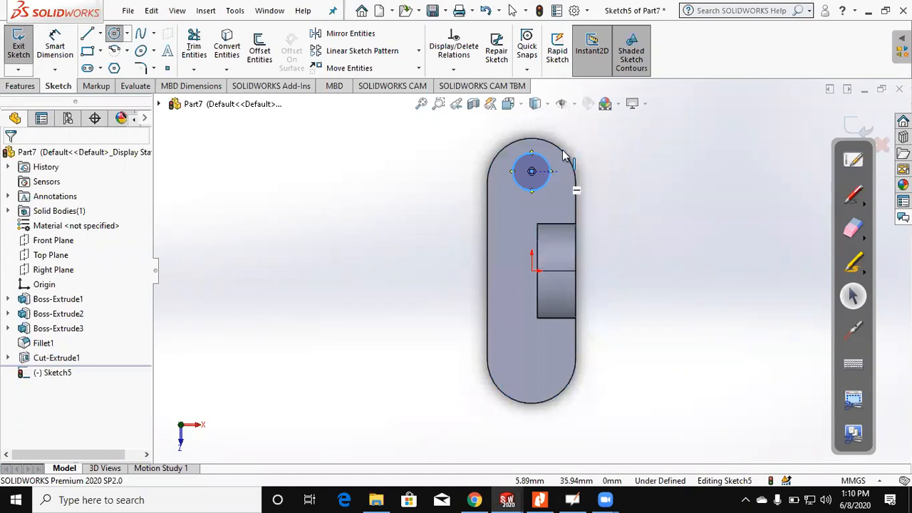
key("Escape")
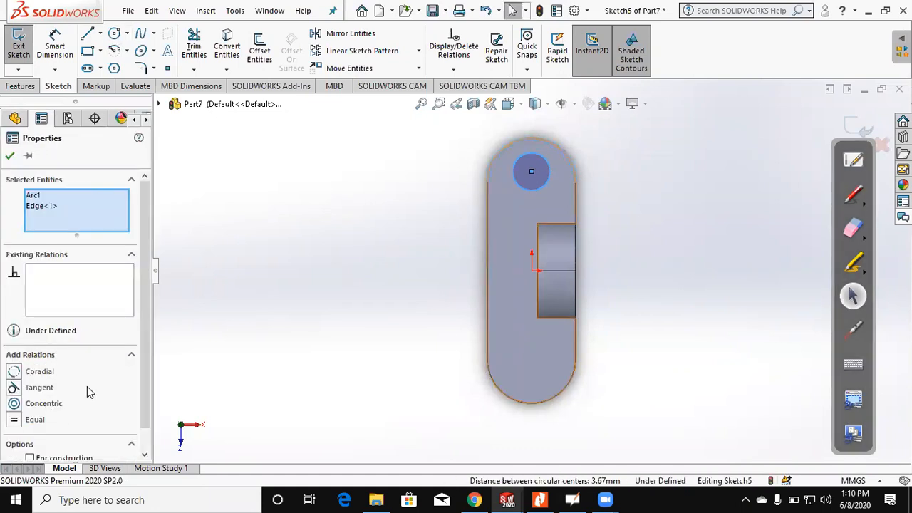
Step: Set the slab circle's diameter to 12 mm and cut it 48 mm deep through the slab
left_click(65, 42)
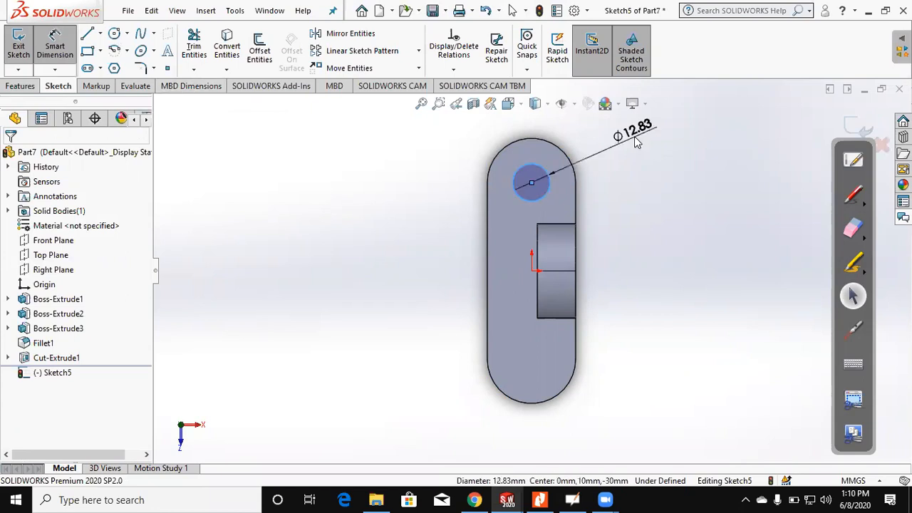
left_click(637, 142)
type("12")
key("Return")
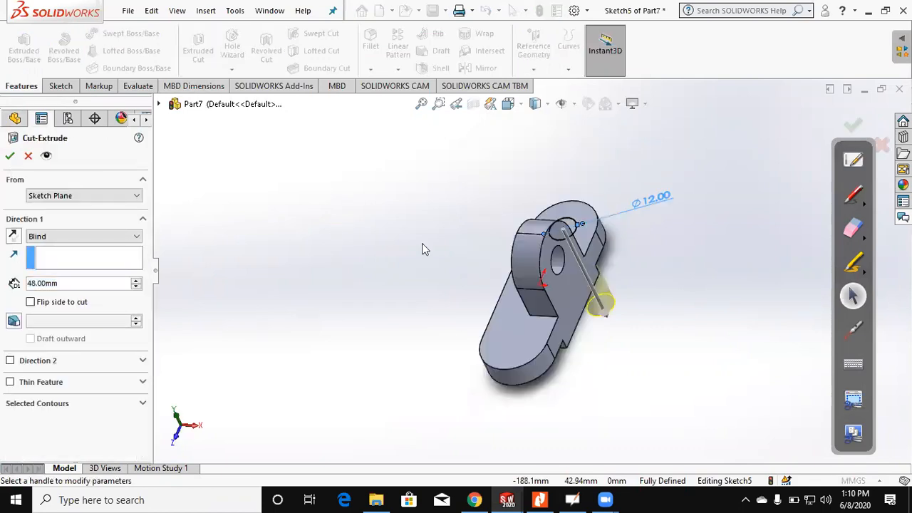
key("Return")
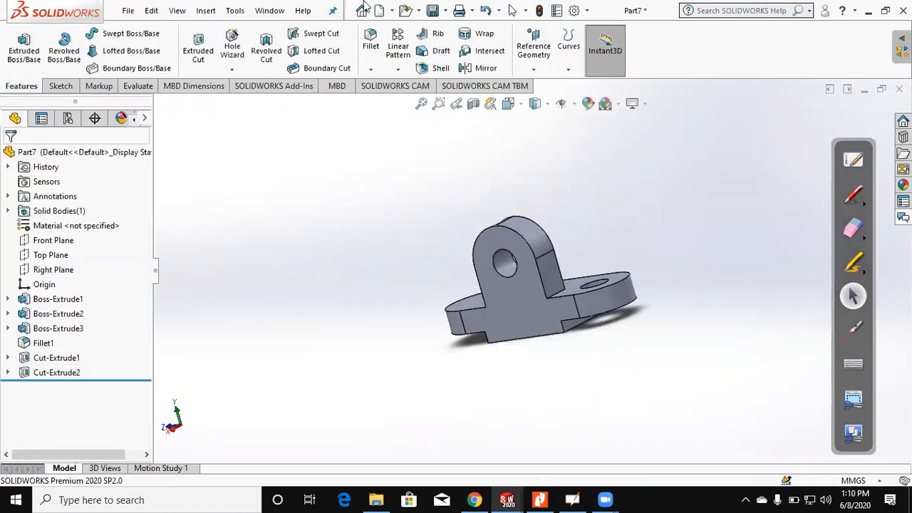